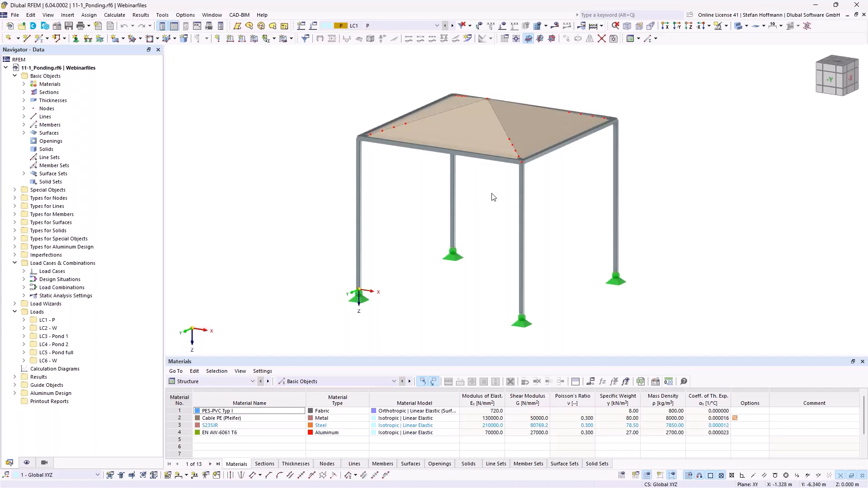
# Step: Examine the membrane canopy's roof surfaces and supporting frame from several angles
pyautogui.moveTo(499, 194); pyautogui.dragTo(530, 210, button='middle')
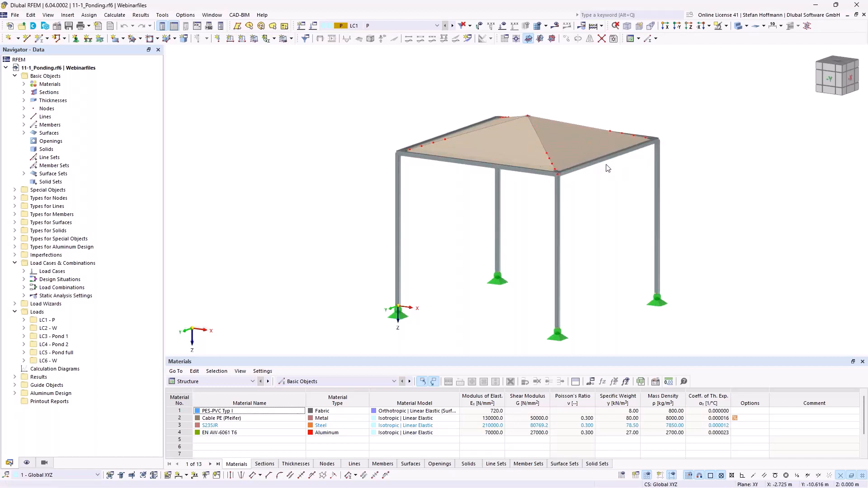
pyautogui.keyDown('ctrl'); pyautogui.moveTo(597, 167); pyautogui.dragTo(617, 171, button='middle'); pyautogui.keyUp('ctrl')
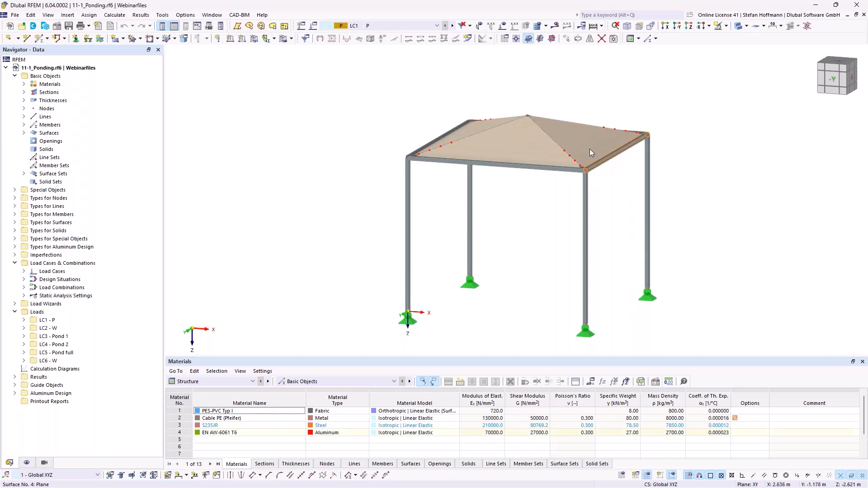
pyautogui.moveTo(590, 152)
pyautogui.moveTo(624, 223); pyautogui.dragTo(591, 199, button='middle')
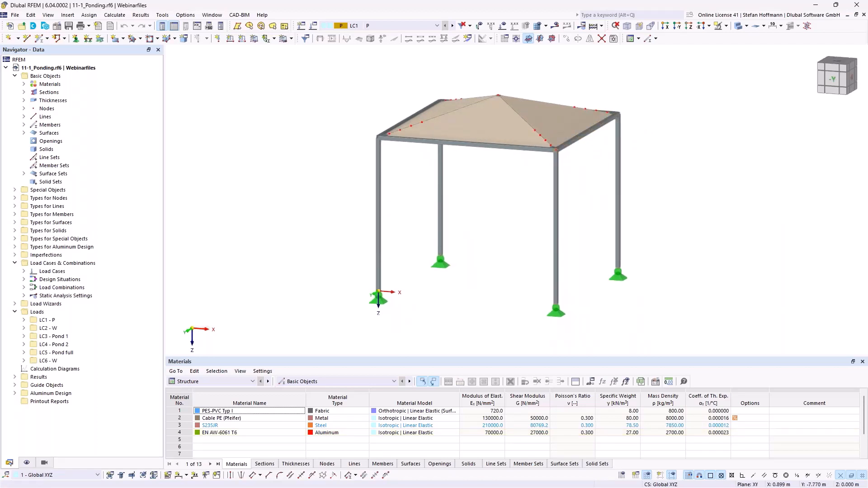
pyautogui.keyDown('ctrl'); pyautogui.moveTo(592, 202); pyautogui.dragTo(582, 203, button='middle'); pyautogui.keyUp('ctrl')
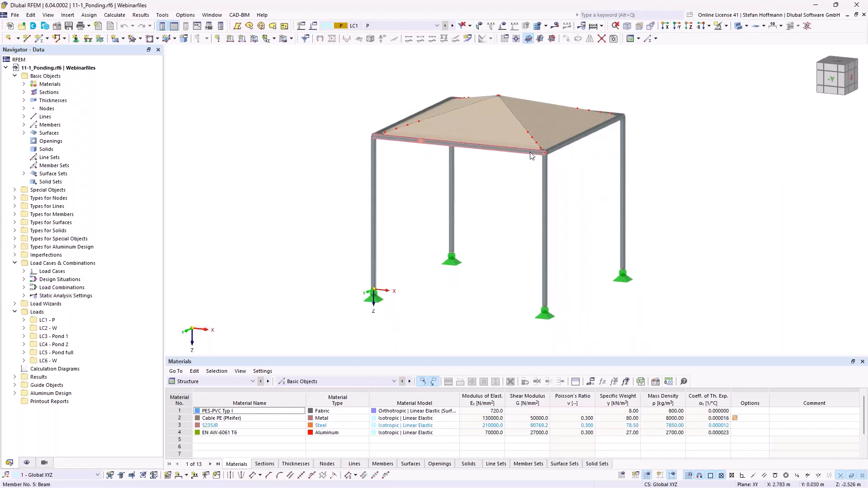
pyautogui.moveTo(531, 156)
pyautogui.moveTo(541, 175)
pyautogui.moveTo(520, 100); pyautogui.dragTo(501, 161, button='middle')
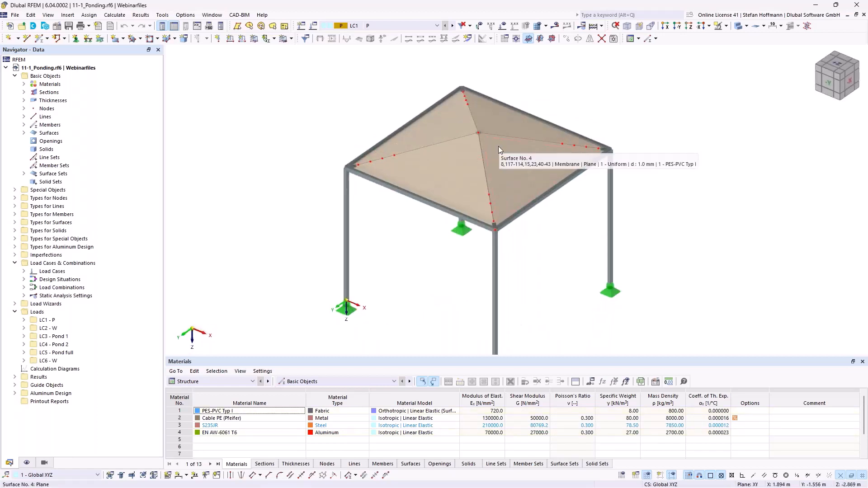
# Step: Hide the surface sets in the model display and render the model transparently so the roof framing shows
pyautogui.click(27, 462)
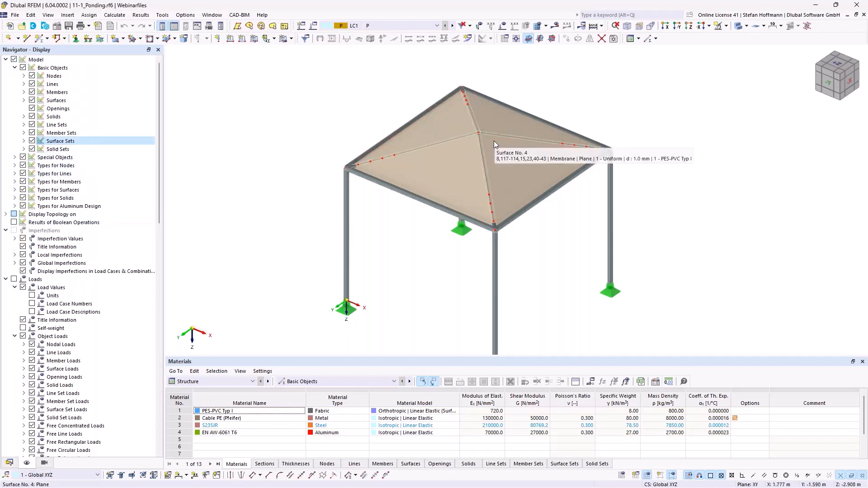
pyautogui.click(34, 142)
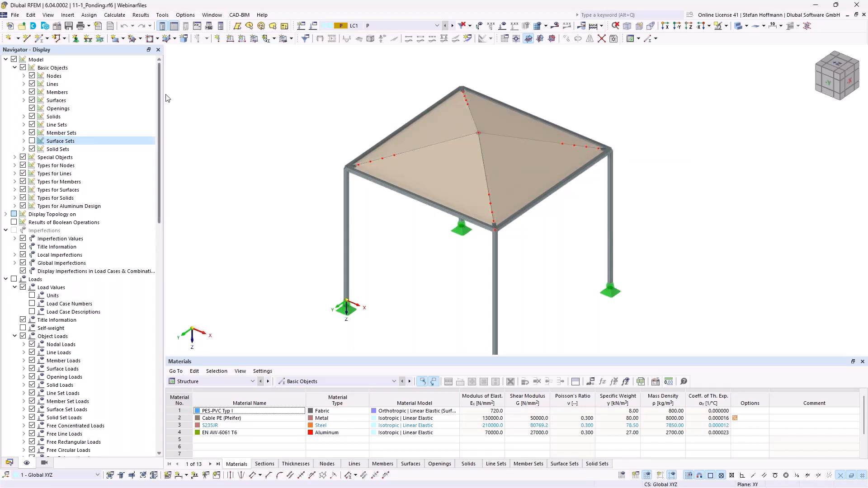
pyautogui.click(739, 27)
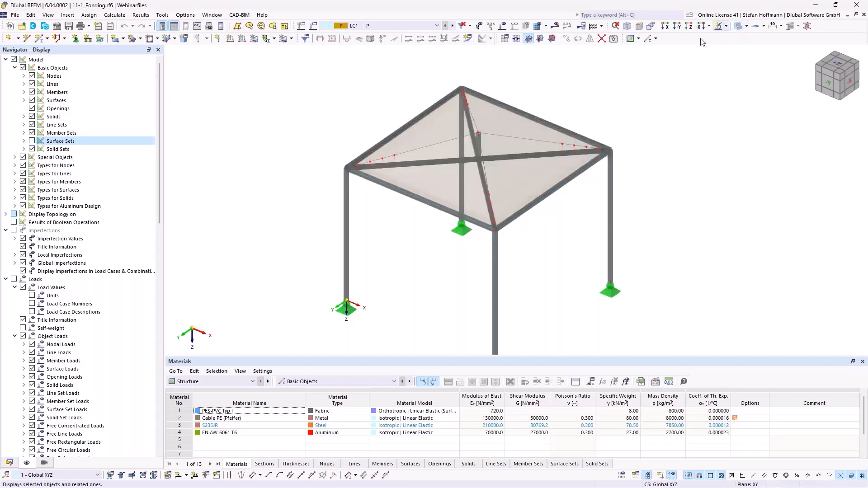
# Step: Inspect the nonlinearity assigned to the innermost short vertical rigid member near the front-left roof corner, leaving the member unedited
pyautogui.scroll(4, 467, 134)
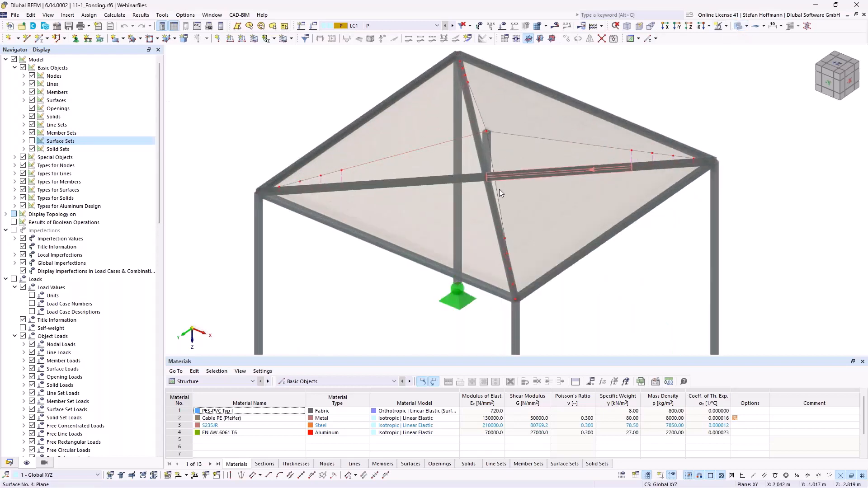
pyautogui.keyDown('ctrl'); pyautogui.moveTo(499, 189); pyautogui.dragTo(470, 164, button='middle'); pyautogui.keyUp('ctrl')
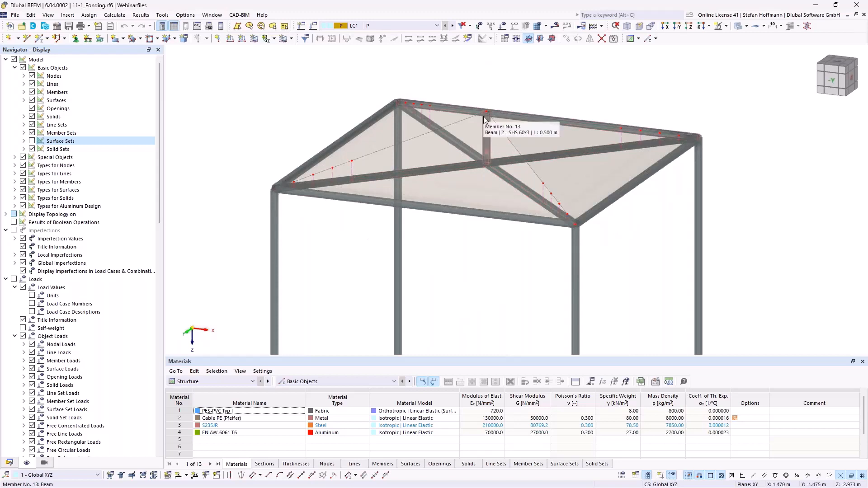
pyautogui.keyDown('ctrl'); pyautogui.moveTo(504, 147); pyautogui.dragTo(408, 172, button='middle'); pyautogui.keyUp('ctrl')
pyautogui.scroll(5, 357, 175)
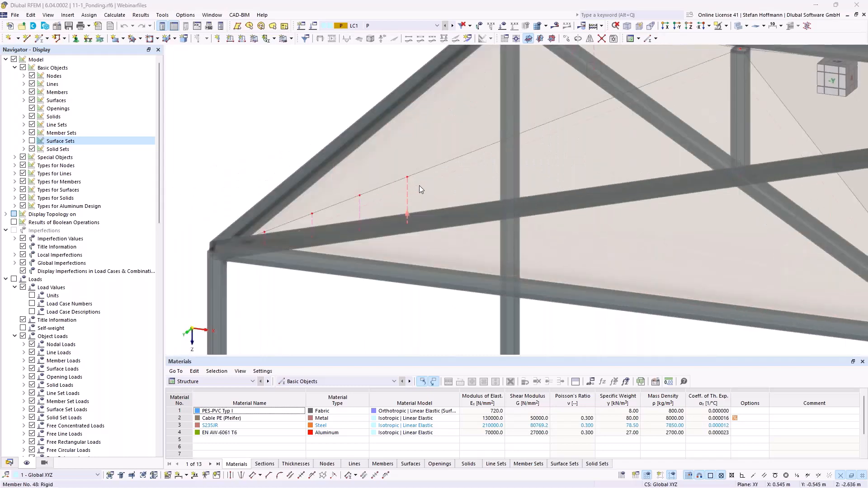
pyautogui.doubleClick(407, 192)
pyautogui.click(240, 102)
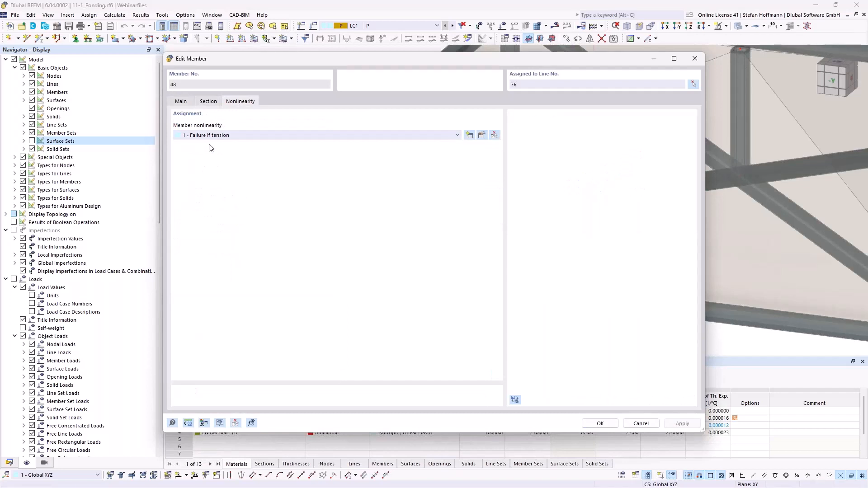
pyautogui.press('Escape')
# Step: Examine the roof's diagonal beams, central post and corner rigid members in side and oblique views
pyautogui.scroll(-5, 383, 177)
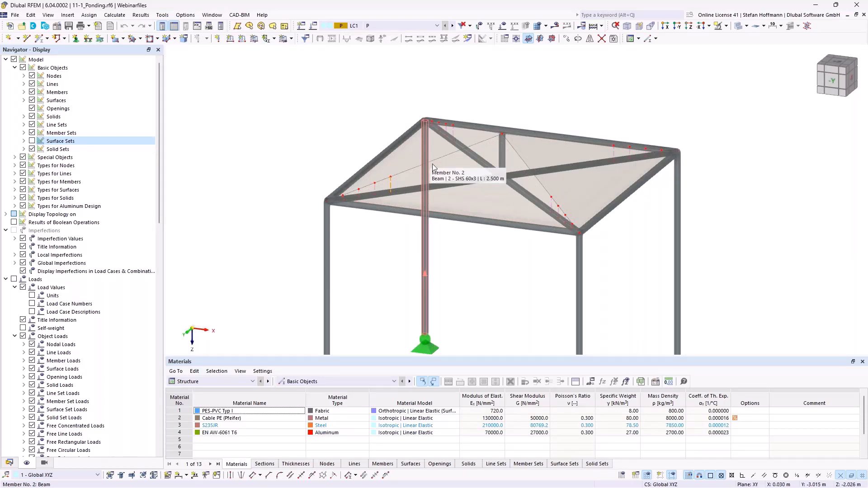
pyautogui.keyDown('ctrl'); pyautogui.moveTo(408, 186); pyautogui.dragTo(354, 189, button='middle'); pyautogui.keyUp('ctrl')
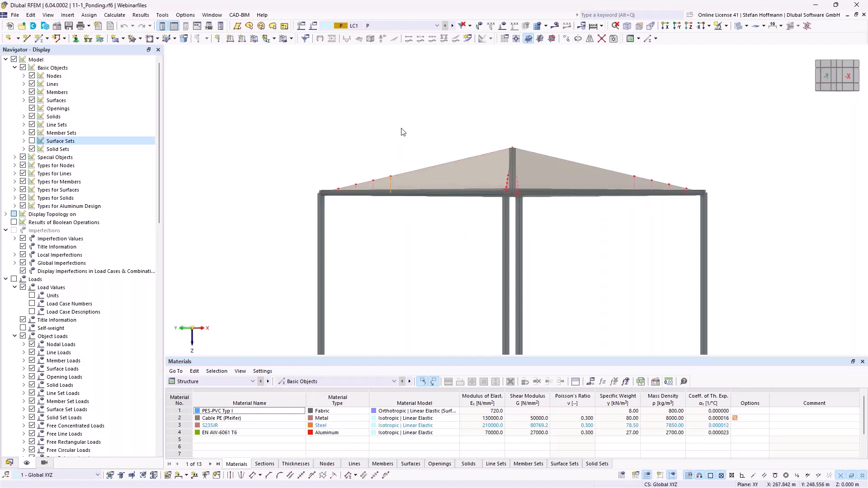
pyautogui.keyDown('ctrl'); pyautogui.moveTo(401, 123); pyautogui.dragTo(468, 136, button='middle'); pyautogui.keyUp('ctrl')
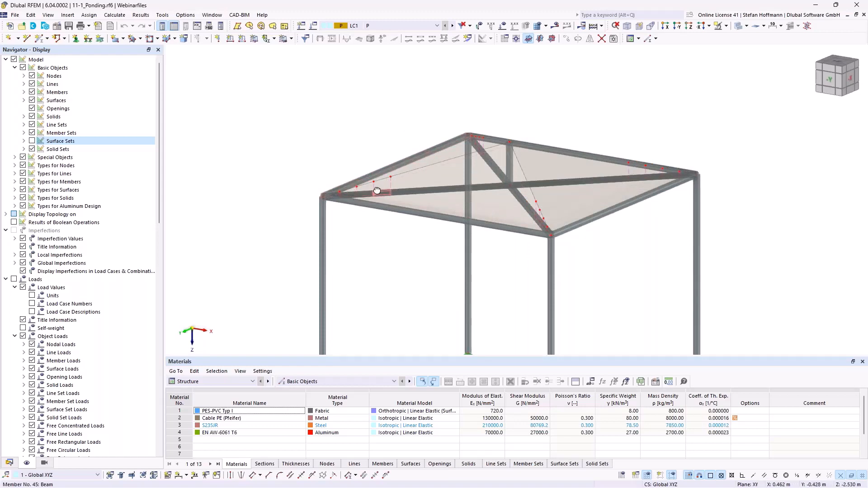
pyautogui.keyDown('ctrl'); pyautogui.moveTo(385, 191); pyautogui.dragTo(392, 171, button='middle'); pyautogui.keyUp('ctrl')
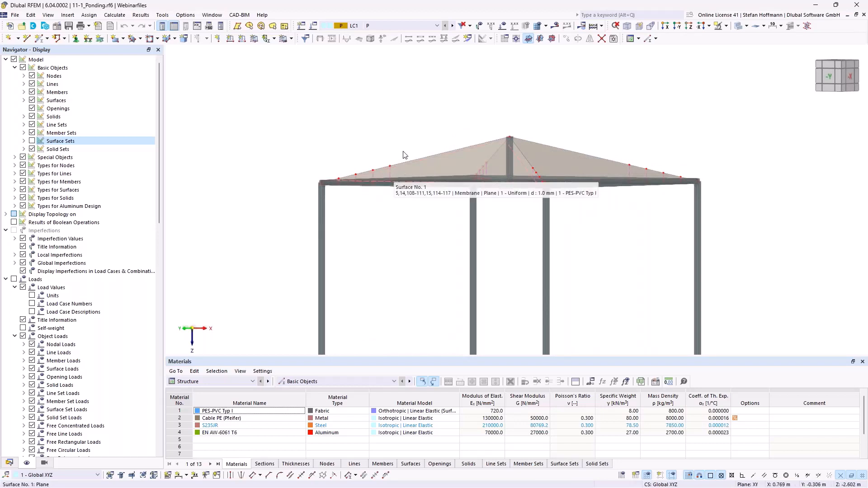
pyautogui.moveTo(439, 137); pyautogui.dragTo(413, 123, button='middle')
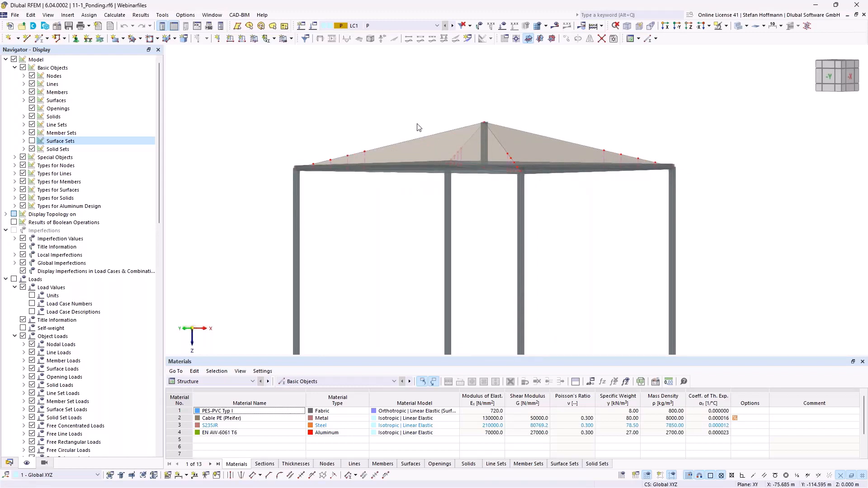
pyautogui.keyDown('ctrl'); pyautogui.moveTo(451, 131); pyautogui.dragTo(456, 180, button='middle'); pyautogui.keyUp('ctrl')
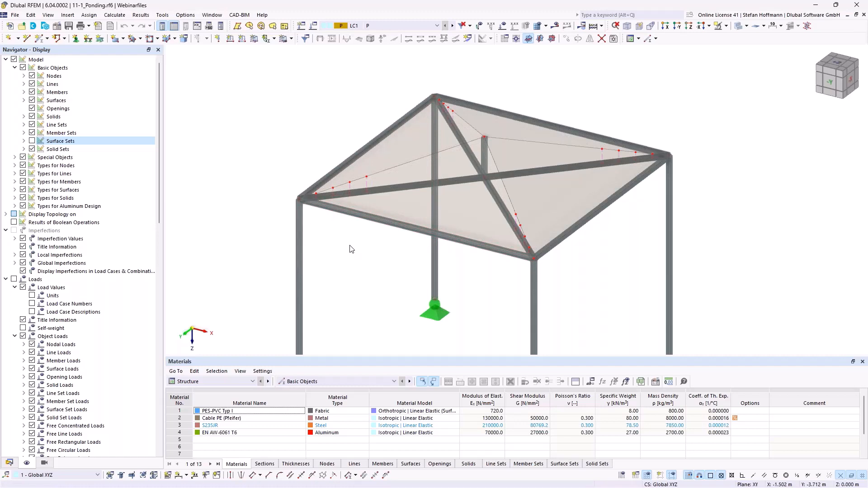
pyautogui.keyDown('ctrl'); pyautogui.moveTo(376, 261); pyautogui.dragTo(378, 219, button='middle'); pyautogui.keyUp('ctrl')
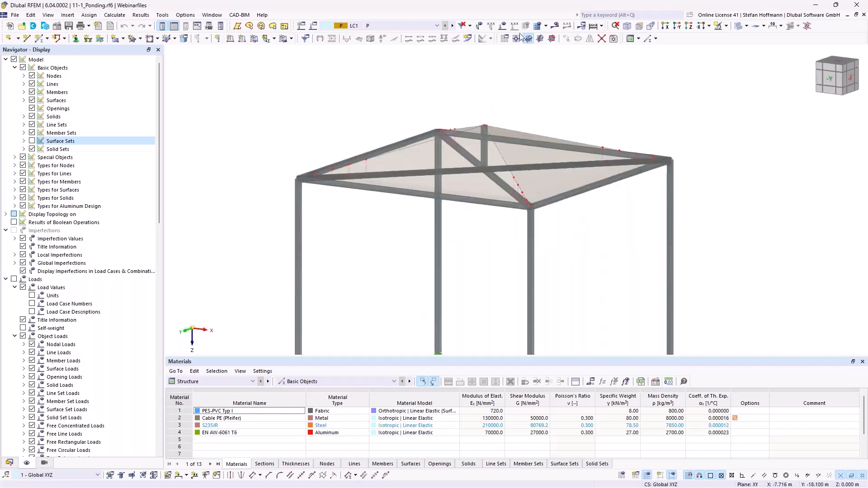
# Step: Show the loads of load case LC1 and inspect the radial and tangential forces of the form-finding surface set load
pyautogui.click(514, 26)
pyautogui.keyDown('ctrl'); pyautogui.moveTo(539, 153); pyautogui.dragTo(542, 189, button='middle'); pyautogui.keyUp('ctrl')
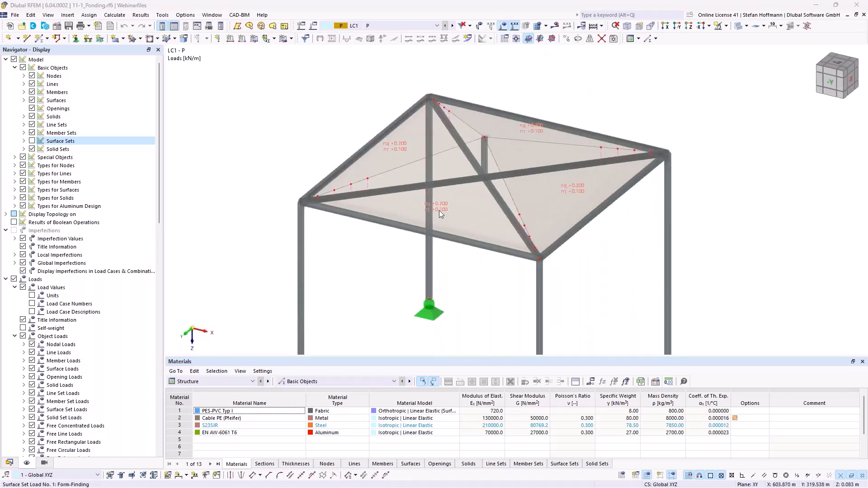
pyautogui.doubleClick(439, 209)
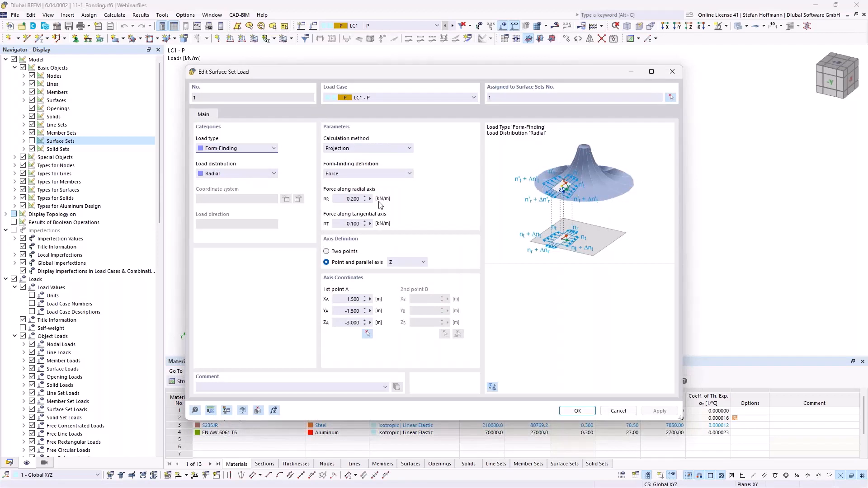
pyautogui.moveTo(346, 199)
pyautogui.mouseDown()
pyautogui.moveTo(369, 199)
pyautogui.moveTo(348, 224)
pyautogui.moveTo(364, 227)
pyautogui.mouseUp()
pyautogui.press('Escape')
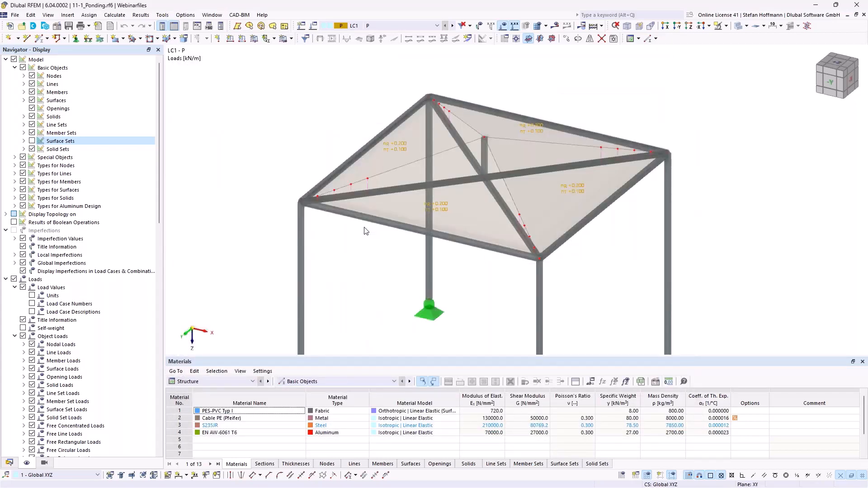
# Step: Review the wind loads on the roof in load case LC2 and in load case LC6
pyautogui.scroll(-4, 366, 230)
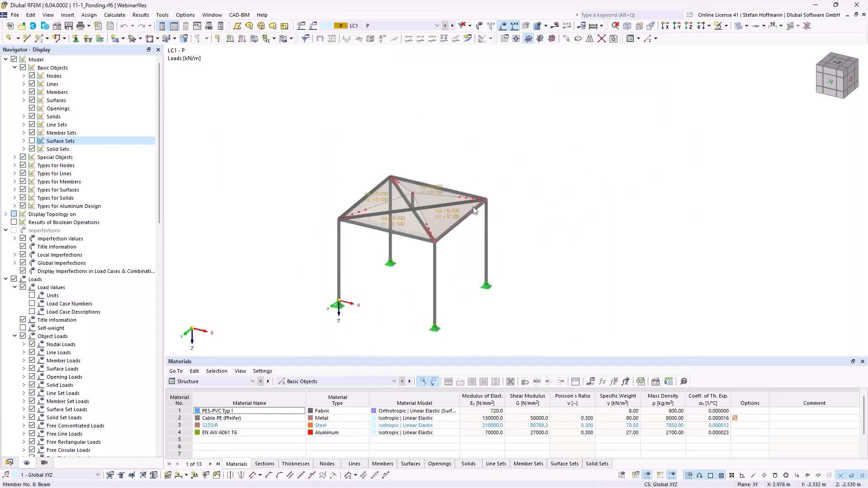
pyautogui.keyDown('ctrl'); pyautogui.moveTo(368, 171); pyautogui.dragTo(420, 127, button='middle'); pyautogui.keyUp('ctrl')
pyautogui.scroll(3, 386, 170)
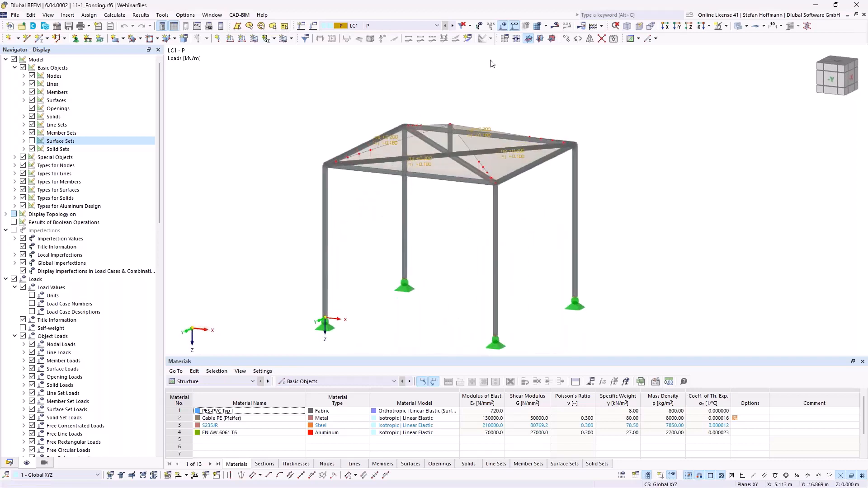
pyautogui.click(453, 26)
pyautogui.keyDown('ctrl'); pyautogui.moveTo(472, 102); pyautogui.dragTo(474, 145, button='middle'); pyautogui.keyUp('ctrl')
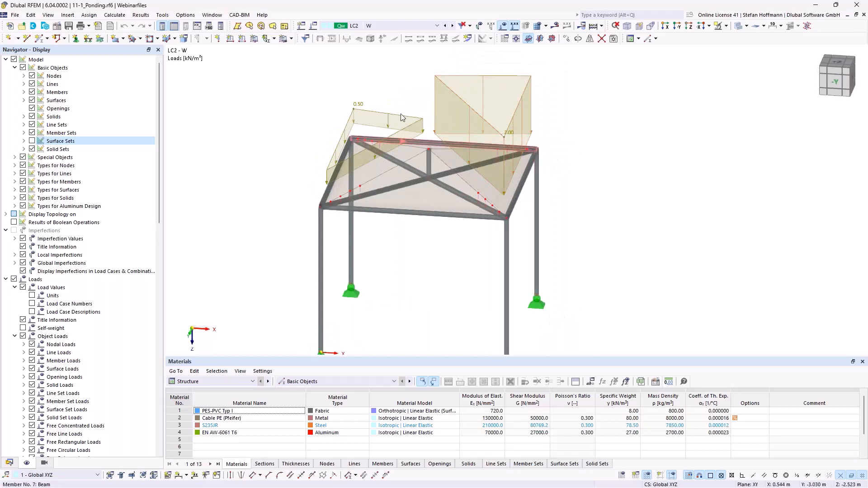
pyautogui.click(431, 25)
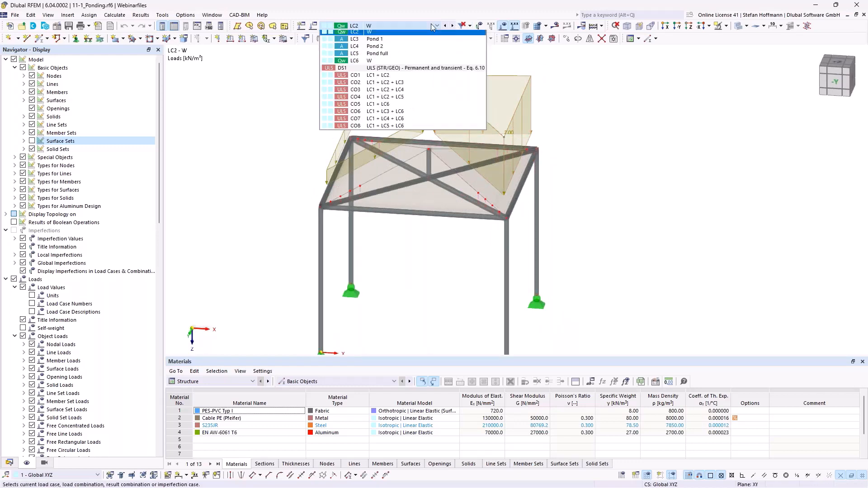
pyautogui.click(385, 76)
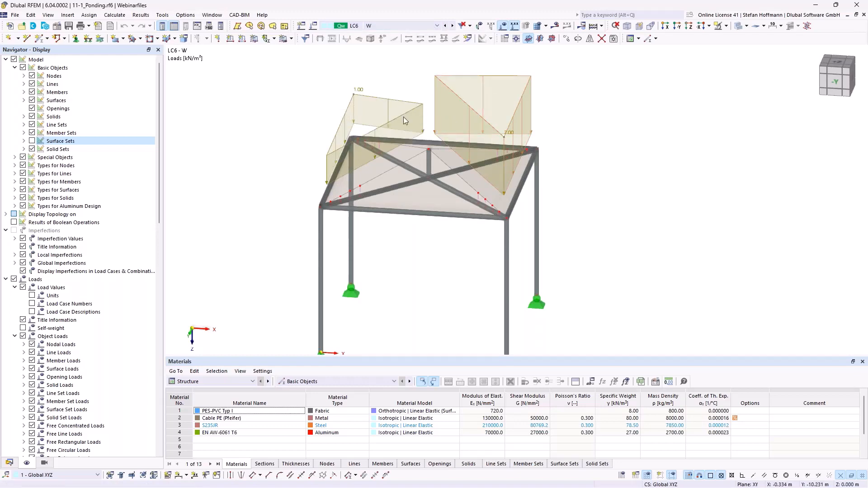
pyautogui.keyDown('ctrl'); pyautogui.moveTo(403, 118); pyautogui.dragTo(363, 151, button='middle'); pyautogui.keyUp('ctrl')
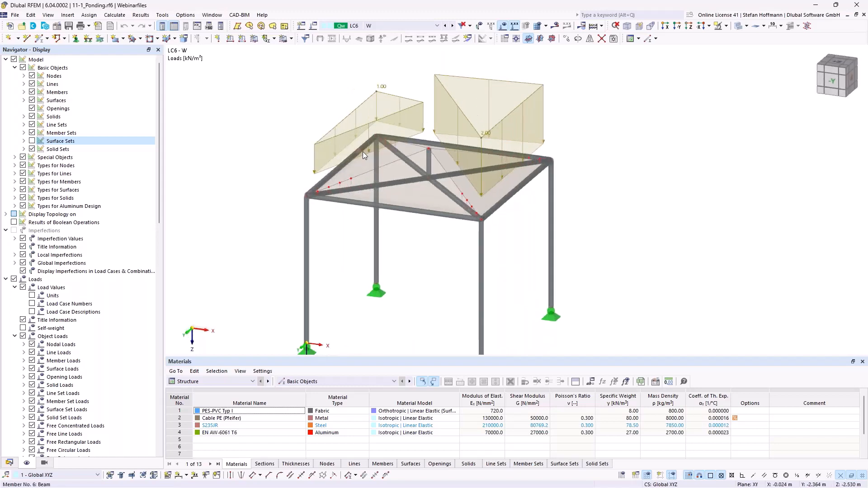
# Step: Switch to load case LC3 - Pond 1 and open its ponding surface set load
pyautogui.click(398, 26)
pyautogui.click(389, 38)
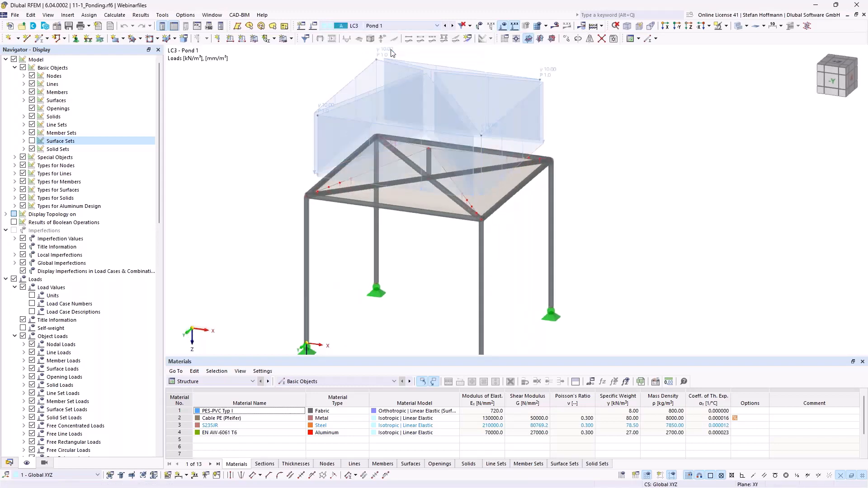
pyautogui.moveTo(392, 53); pyautogui.dragTo(278, 88, button='middle')
pyautogui.doubleClick(251, 85)
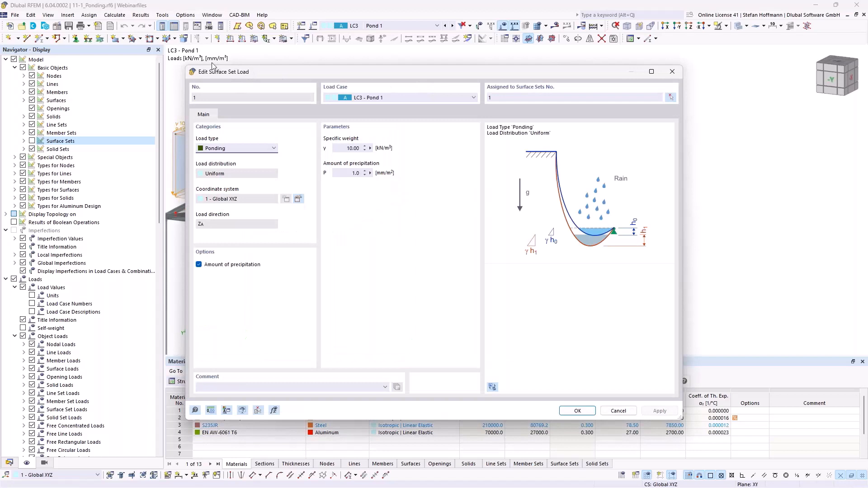
# Step: Review the ponding load's type, specific weight and precipitation amount, toggle the precipitation option off and back on, and accept the load
pyautogui.click(248, 146)
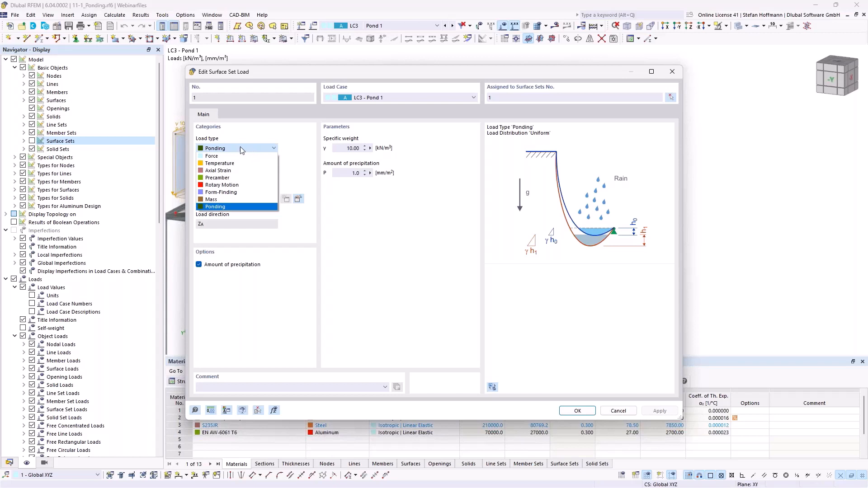
pyautogui.click(222, 148)
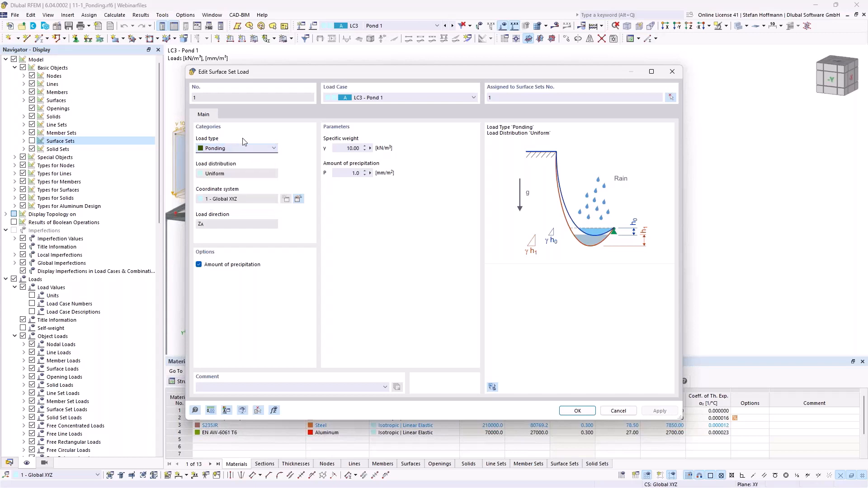
pyautogui.click(336, 148)
pyautogui.click(224, 266)
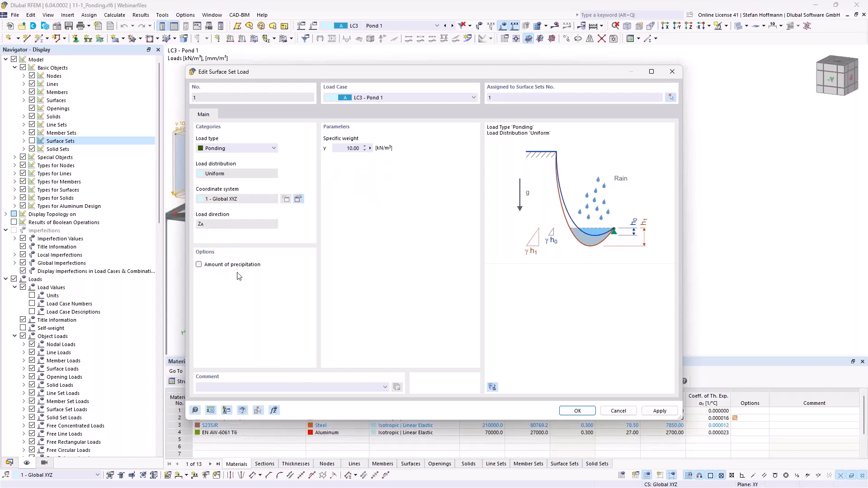
pyautogui.click(224, 266)
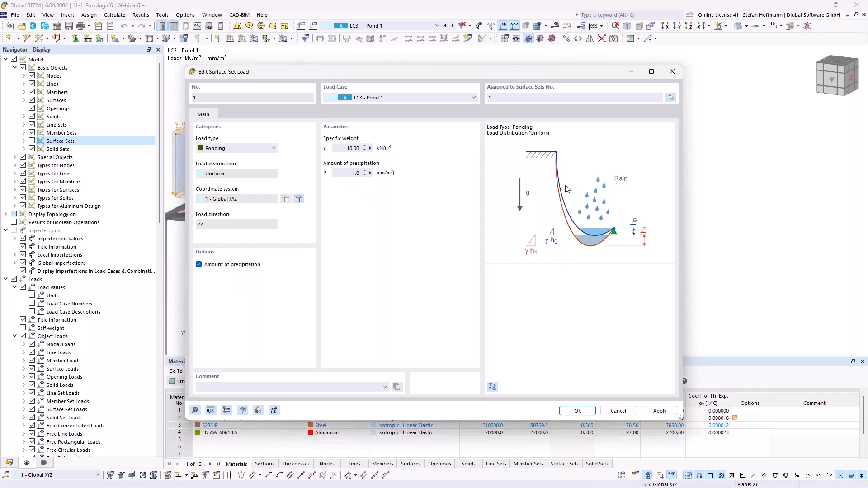
pyautogui.doubleClick(345, 173)
pyautogui.press('Return')
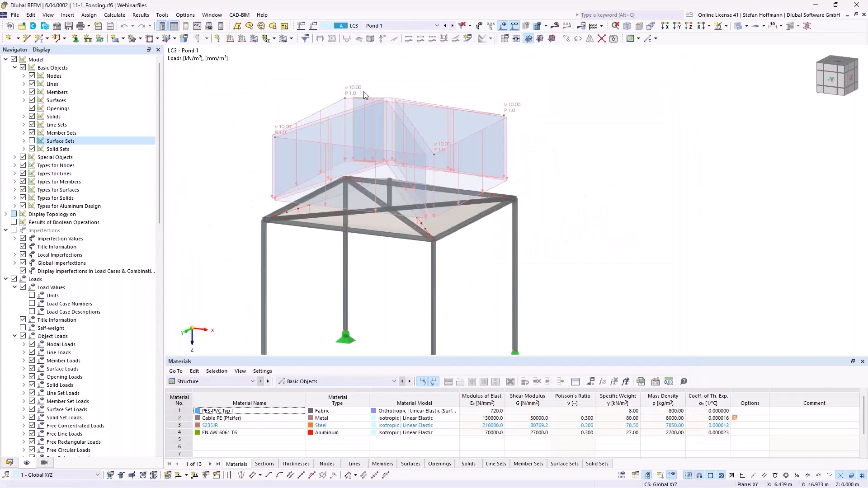
# Step: Switch to load case LC5 - Pond full and review its ponding load on the canopy
pyautogui.click(453, 27)
pyautogui.click(453, 27)
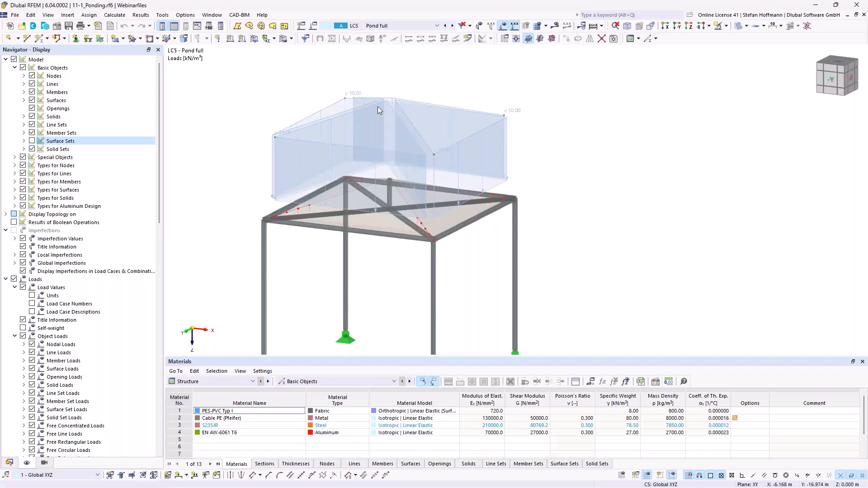
pyautogui.moveTo(374, 98)
pyautogui.keyDown('ctrl'); pyautogui.moveTo(484, 236); pyautogui.dragTo(429, 108, button='middle'); pyautogui.keyUp('ctrl')
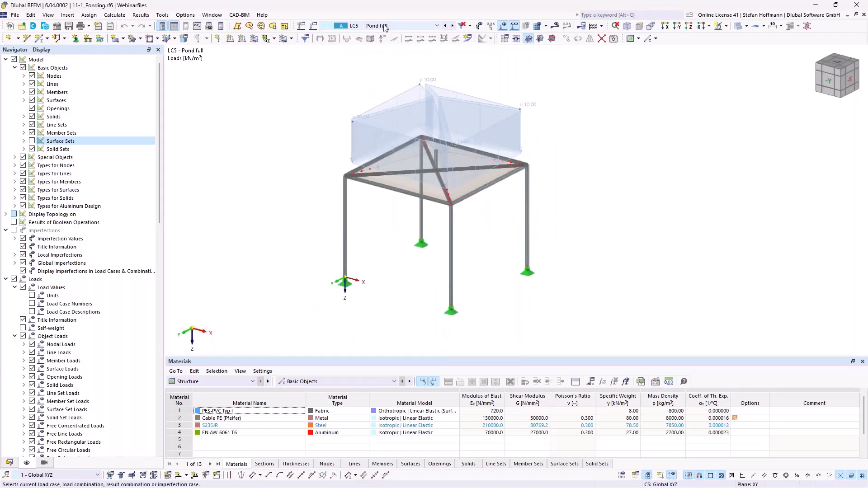
# Step: Display design situation DS1 and review the analysis settings and initial state of load combination CO1
pyautogui.click(357, 27)
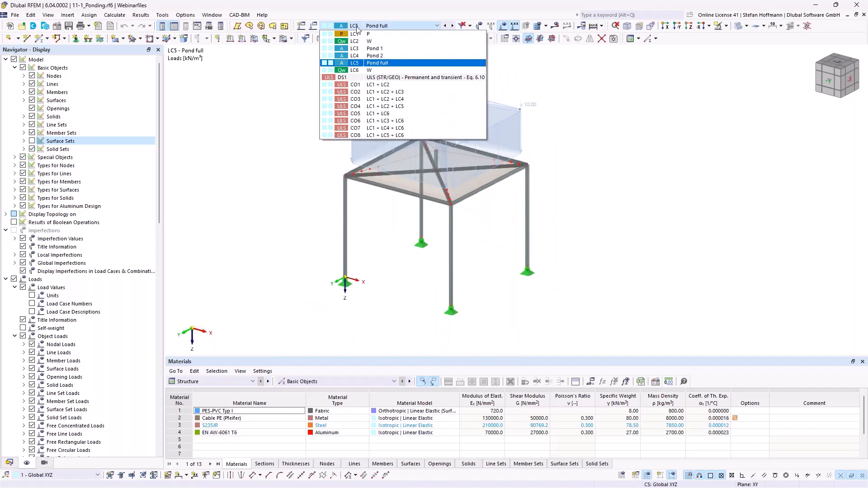
pyautogui.click(369, 79)
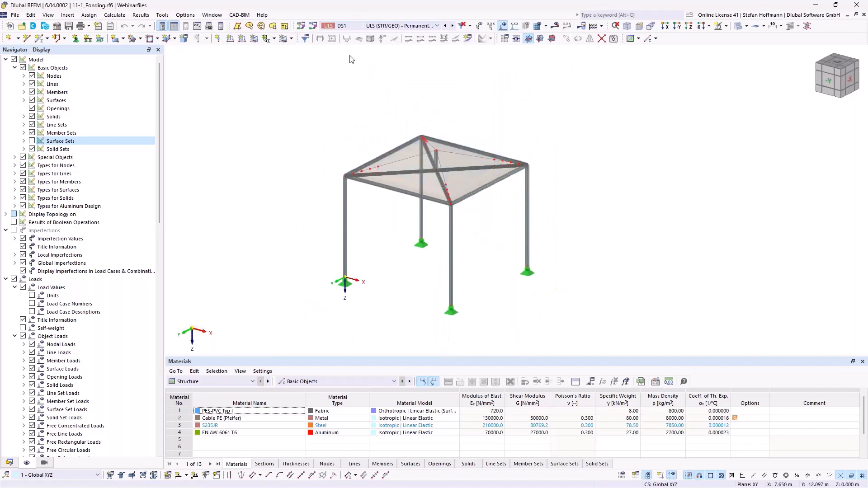
pyautogui.click(313, 26)
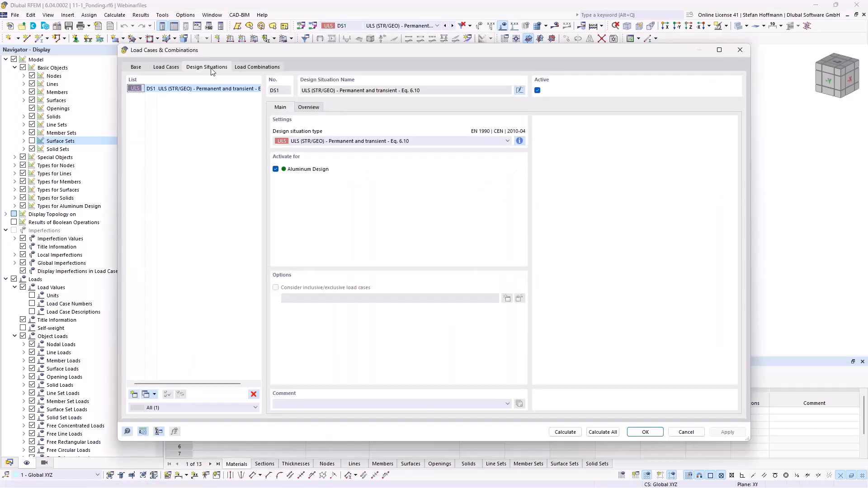
pyautogui.click(243, 66)
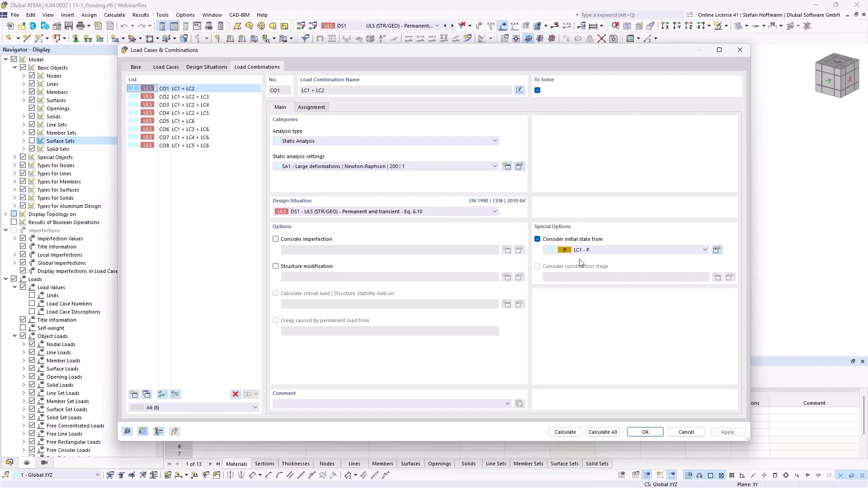
# Step: Check the combination standard and review the settings of load case LC1, including its structure modification
pyautogui.click(145, 68)
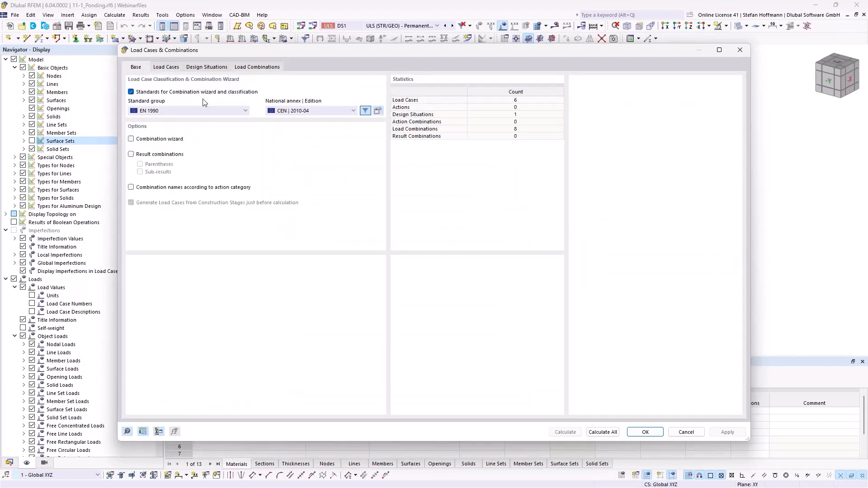
pyautogui.click(169, 67)
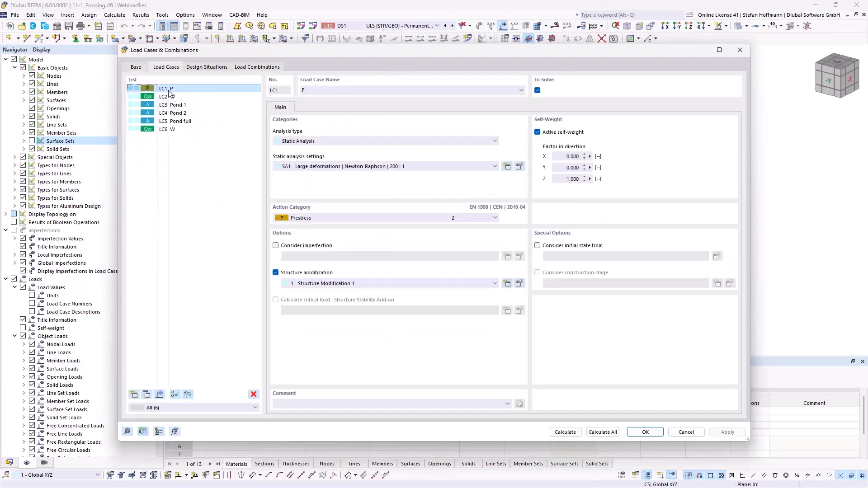
pyautogui.click(169, 91)
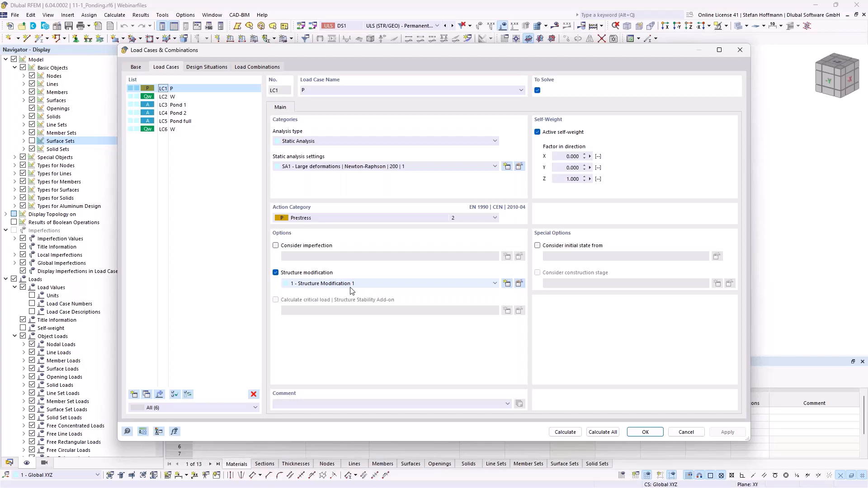
# Step: Review which load cases are assigned to load combinations CO1 and CO5
pyautogui.click(247, 66)
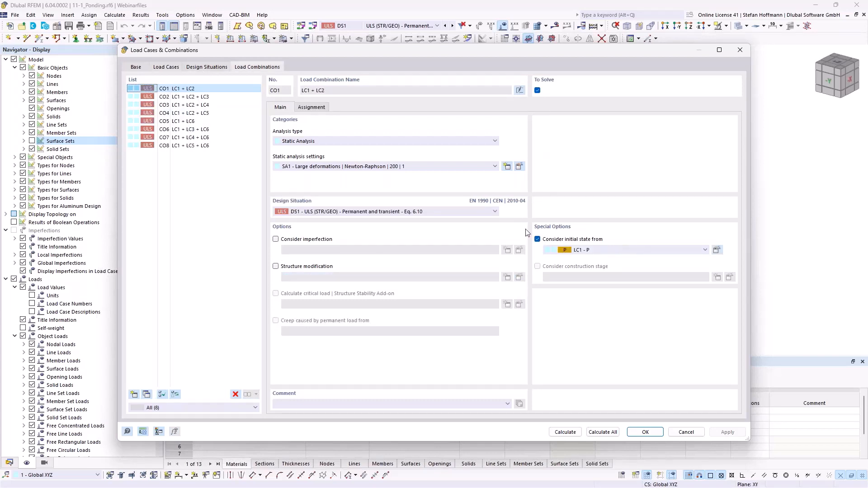
pyautogui.click(322, 109)
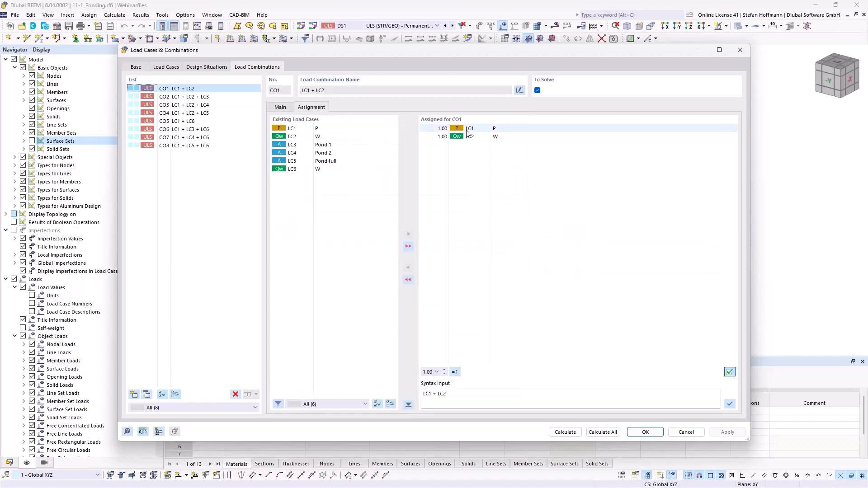
pyautogui.click(502, 138)
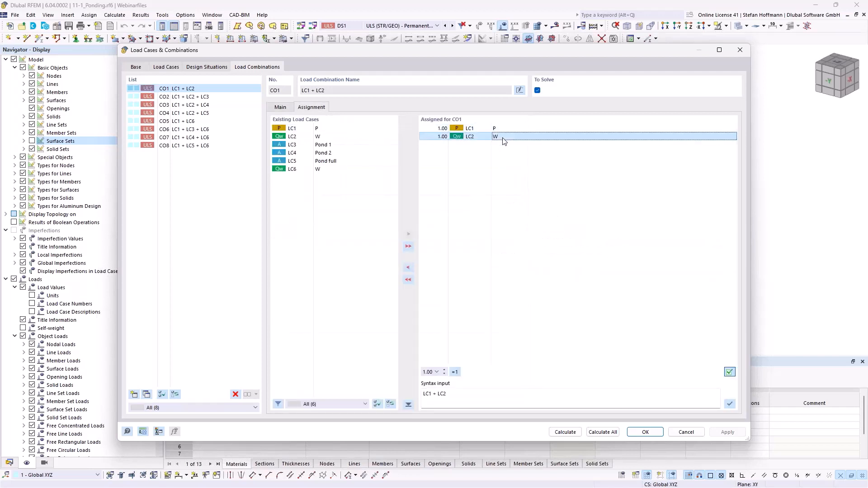
pyautogui.click(200, 123)
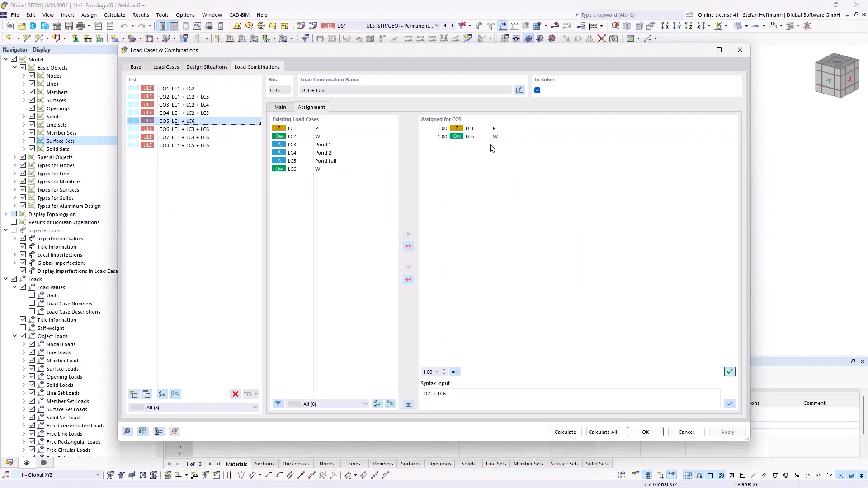
# Step: Review the load cases assigned to the ponding combinations from CO2 to CO8, check CO8's initial state and close the dialog
pyautogui.click(205, 97)
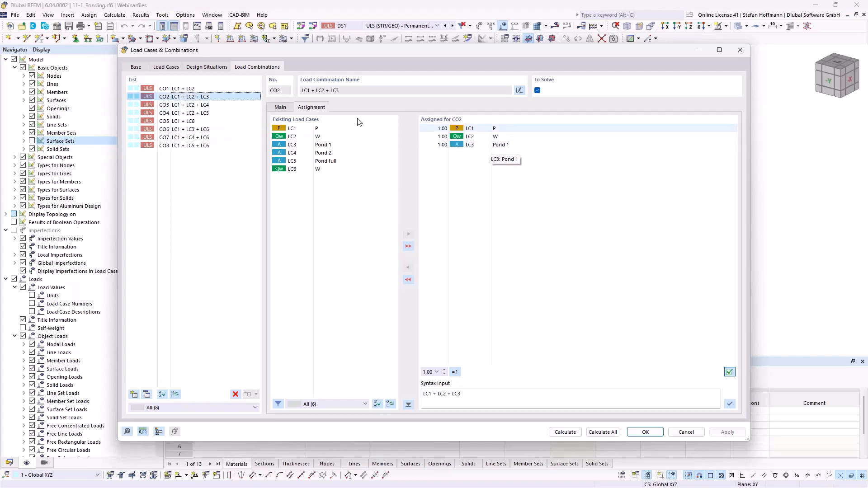
pyautogui.click(232, 106)
pyautogui.click(231, 113)
pyautogui.click(235, 121)
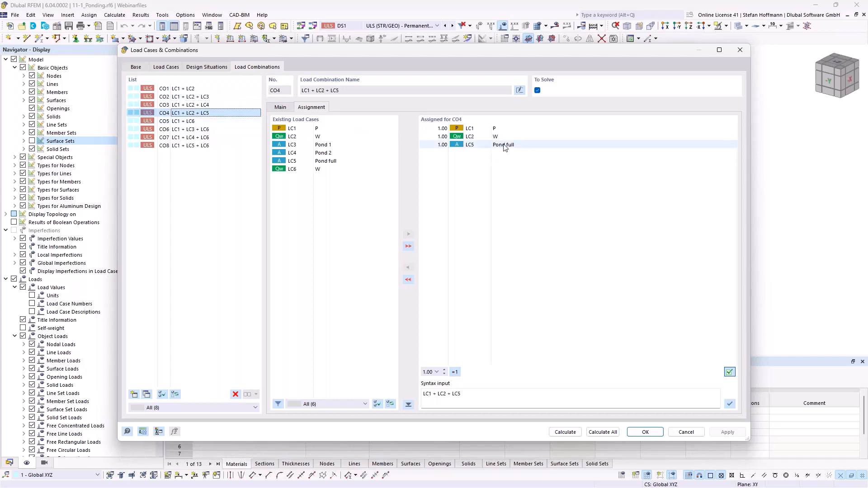
pyautogui.click(228, 130)
pyautogui.click(210, 138)
pyautogui.click(210, 145)
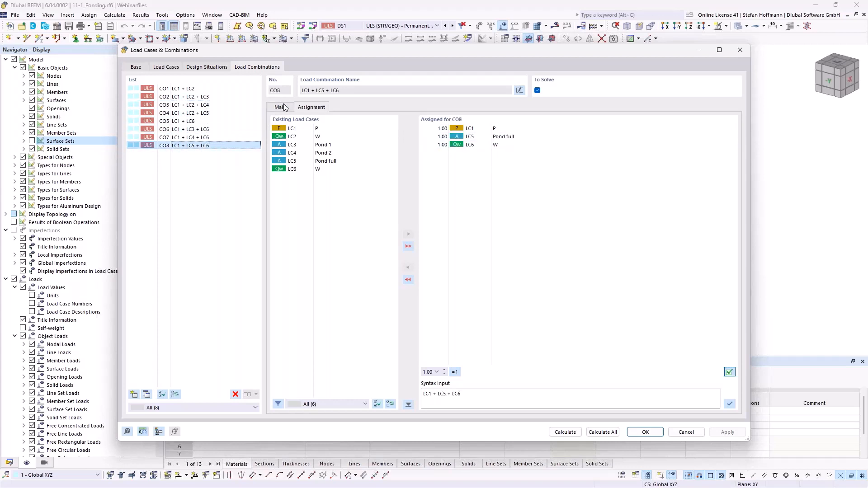
pyautogui.click(281, 107)
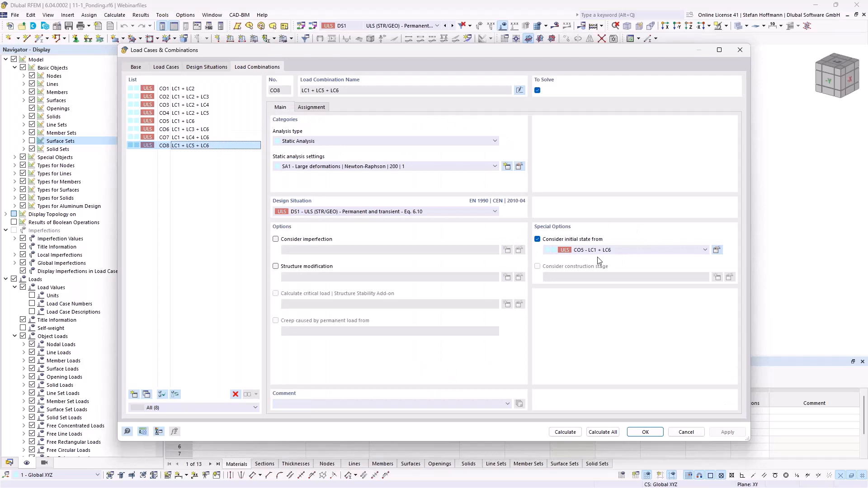
pyautogui.click(739, 50)
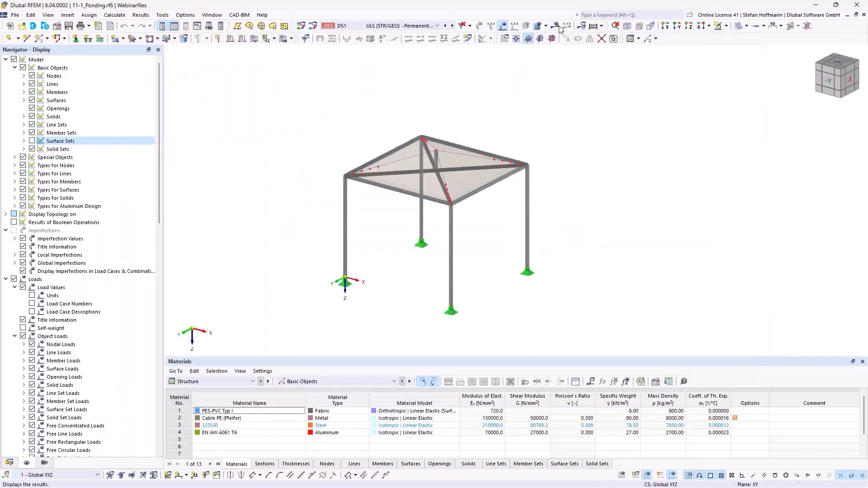
# Step: Display the calculation results and examine the water depth for load combination CO2
pyautogui.click(555, 26)
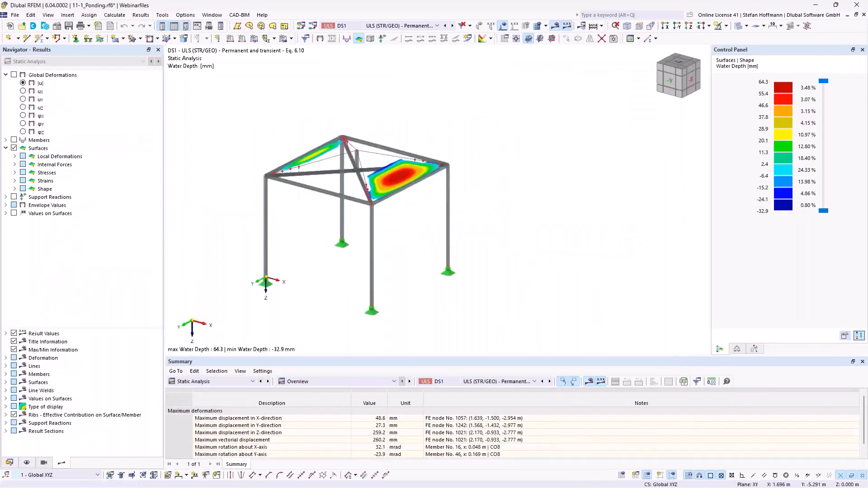
pyautogui.click(400, 26)
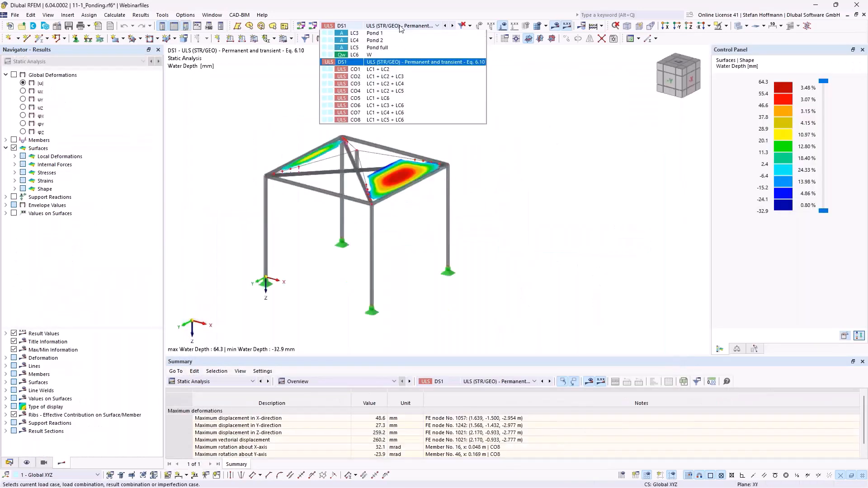
pyautogui.click(384, 77)
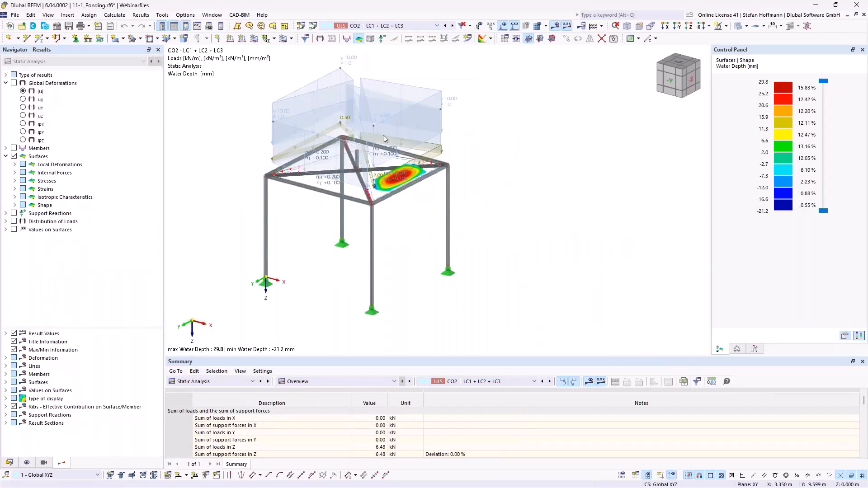
pyautogui.moveTo(384, 135); pyautogui.dragTo(432, 128, button='middle')
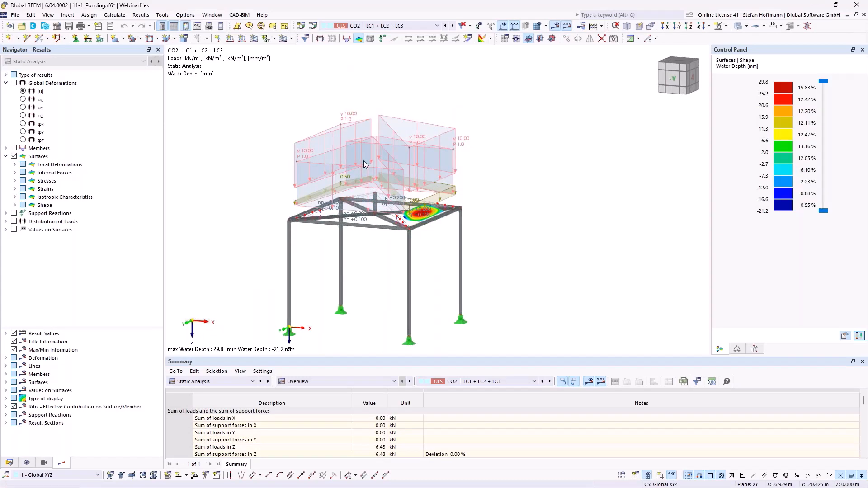
pyautogui.moveTo(384, 134)
pyautogui.keyDown('ctrl'); pyautogui.mouseDown(button='middle')
pyautogui.moveTo(387, 120)
pyautogui.moveTo(394, 132)
pyautogui.mouseUp(button='middle'); pyautogui.keyUp('ctrl')
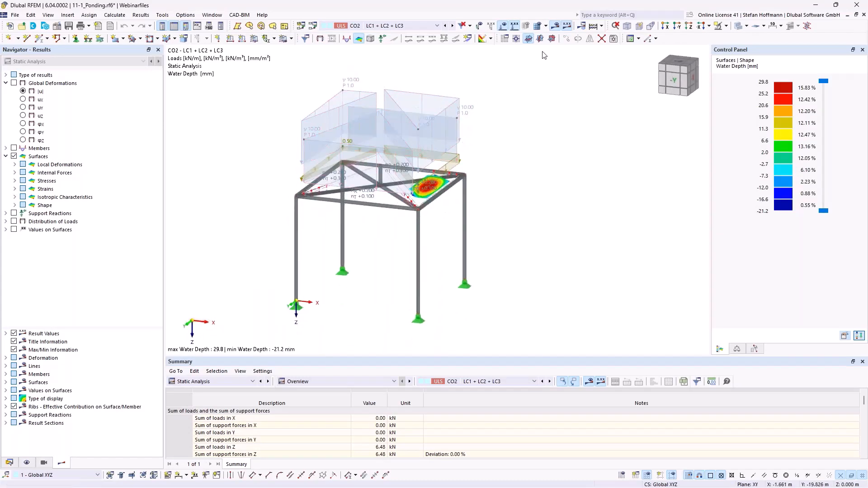
# Step: Hide the loads and display the CO2 water depth results on the deformed shape
pyautogui.click(501, 25)
pyautogui.scroll(1, 367, 226)
pyautogui.scroll(1, 367, 226)
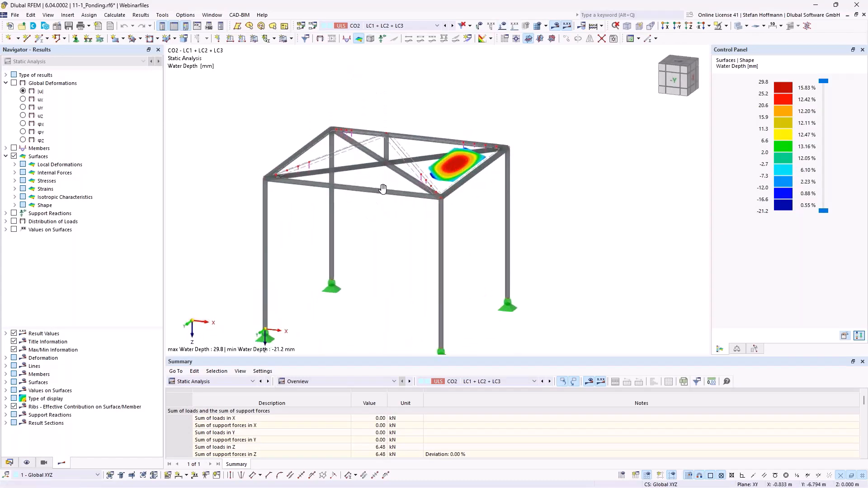
pyautogui.moveTo(367, 226); pyautogui.dragTo(380, 187, button='middle')
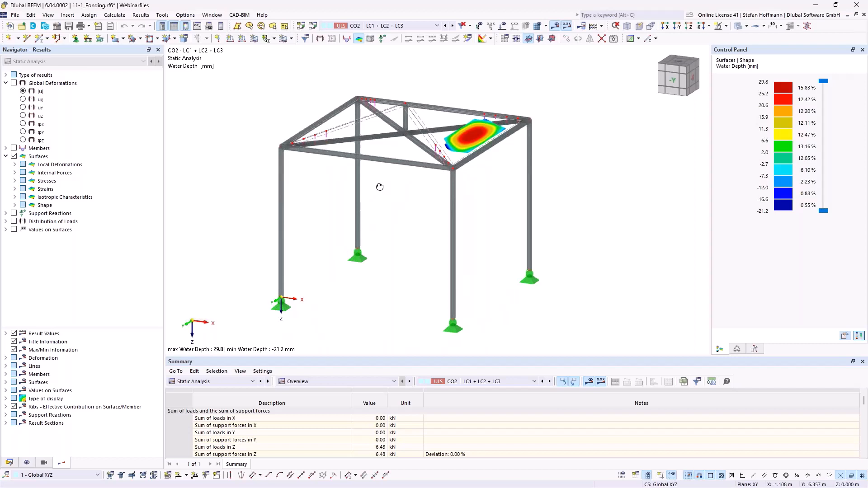
pyautogui.click(763, 26)
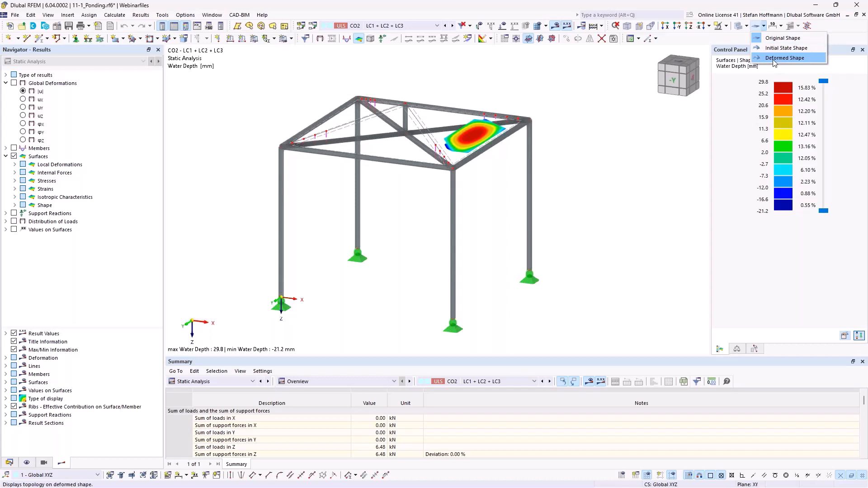
pyautogui.click(774, 58)
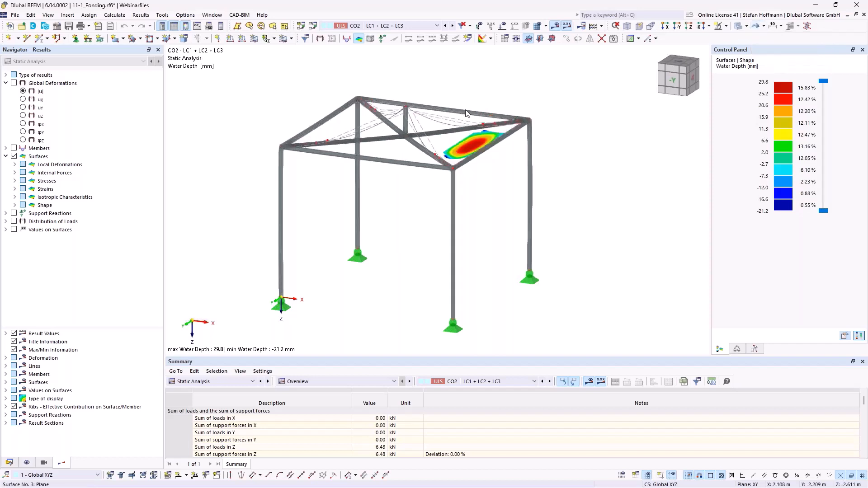
# Step: Switch the results to load combination CO1 and view the deformed canopy
pyautogui.click(418, 26)
pyautogui.click(418, 85)
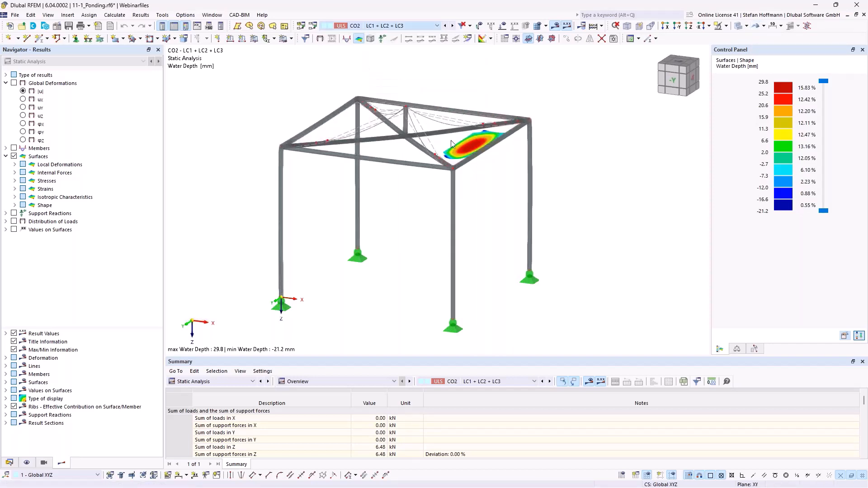
pyautogui.keyDown('ctrl'); pyautogui.moveTo(417, 162); pyautogui.dragTo(385, 180, button='middle'); pyautogui.keyUp('ctrl')
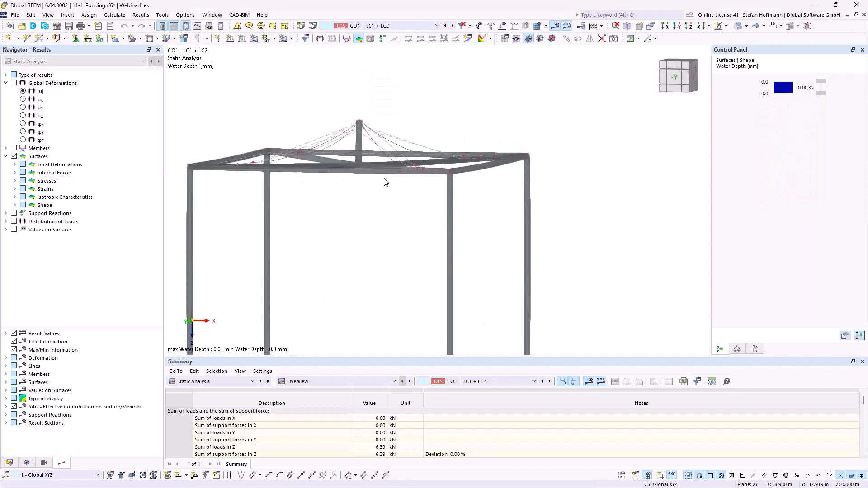
pyautogui.scroll(5, 403, 153)
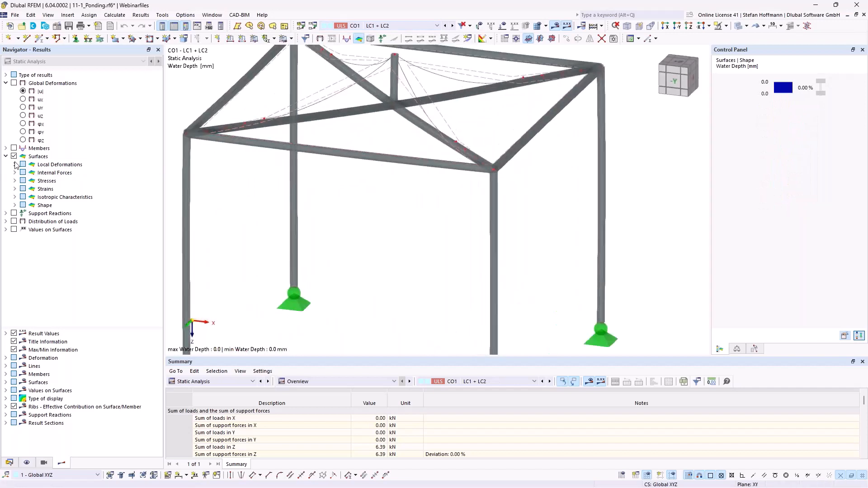
# Step: Show the surface shape results as contour lines for CO1 and examine the canopy from the front
pyautogui.click(14, 205)
pyautogui.click(32, 213)
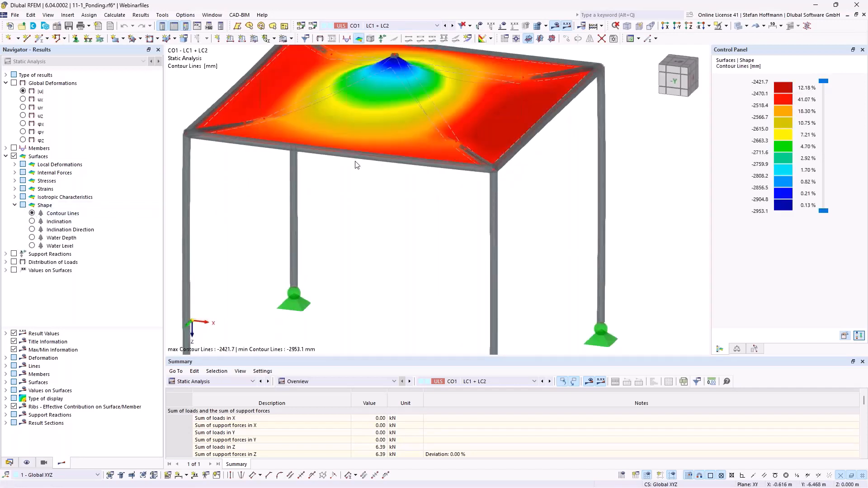
pyautogui.hotkey('ctrl', '2')
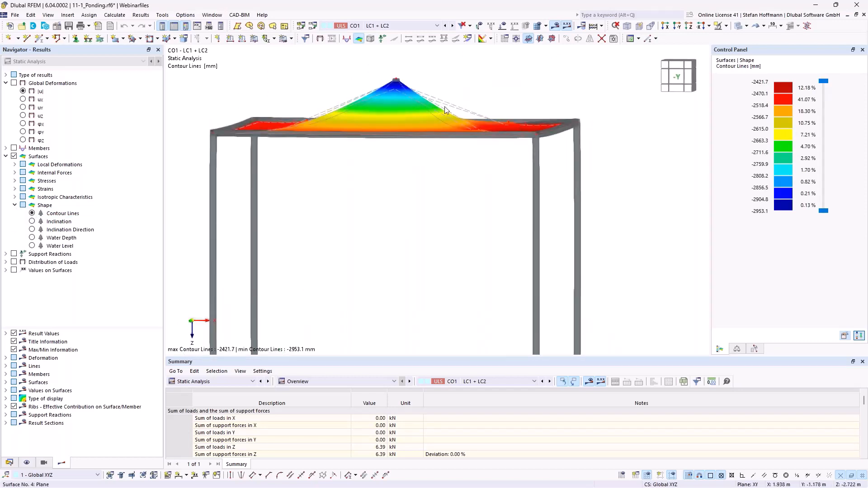
pyautogui.keyDown('ctrl'); pyautogui.moveTo(444, 107); pyautogui.dragTo(439, 138, button='middle'); pyautogui.keyUp('ctrl')
# Step: Show the CO1 loads over the contour plot, hide them again and inspect the membrane's sag from the side
pyautogui.click(502, 25)
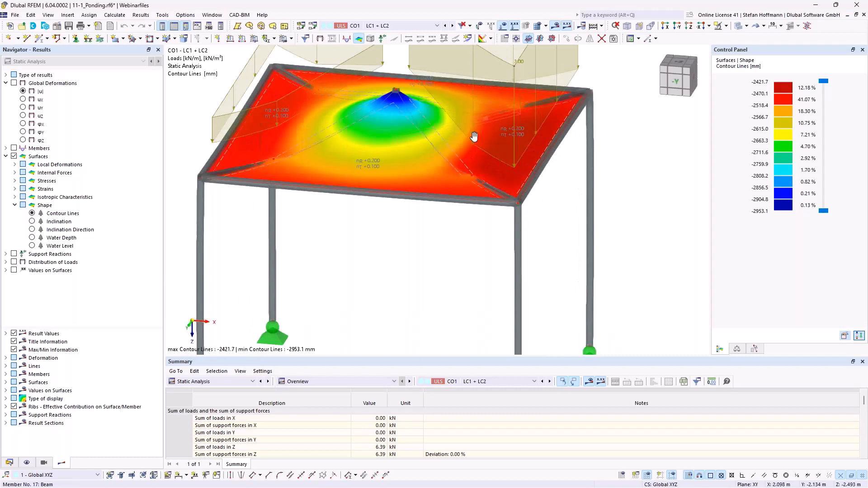
pyautogui.moveTo(526, 45); pyautogui.dragTo(526, 122, button='middle')
pyautogui.click(503, 25)
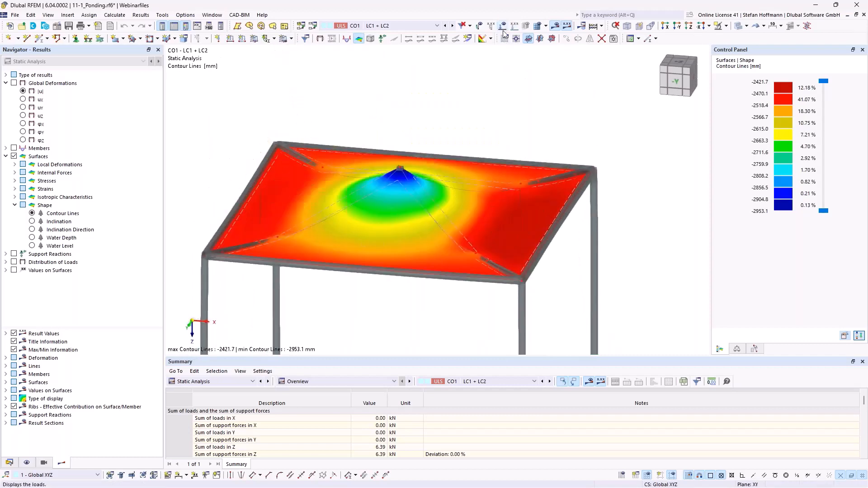
pyautogui.keyDown('ctrl'); pyautogui.moveTo(489, 256); pyautogui.dragTo(500, 220, button='middle'); pyautogui.keyUp('ctrl')
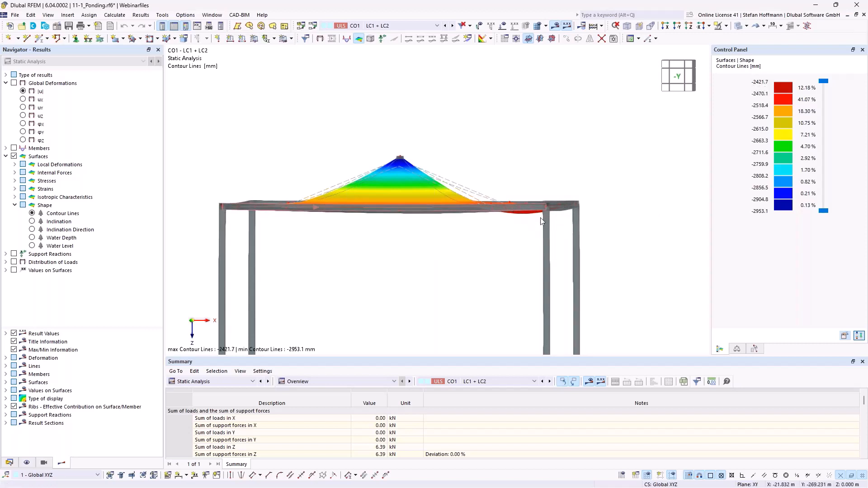
# Step: Switch the results to load combination CO2 and display the water depth on the canopy surfaces
pyautogui.keyDown('ctrl'); pyautogui.moveTo(523, 220); pyautogui.dragTo(513, 239, button='middle'); pyautogui.keyUp('ctrl')
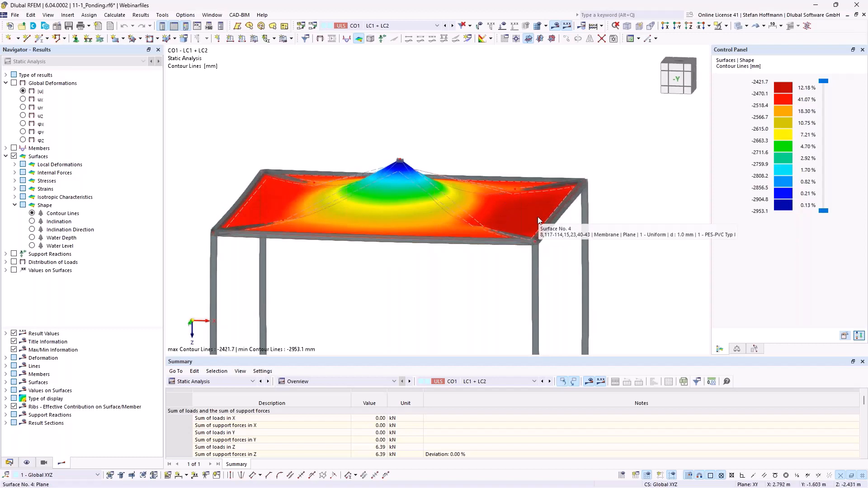
pyautogui.moveTo(424, 194); pyautogui.dragTo(442, 125, button='middle')
pyautogui.keyDown('ctrl'); pyautogui.moveTo(442, 125); pyautogui.dragTo(432, 143, button='middle'); pyautogui.keyUp('ctrl')
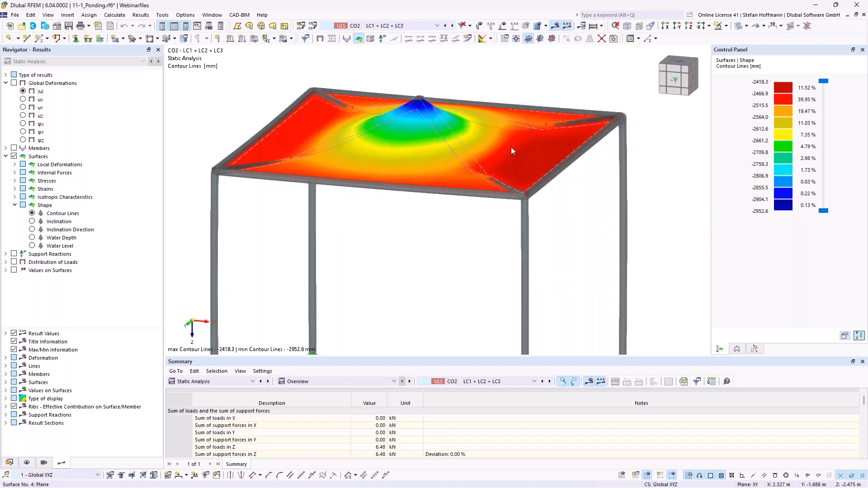
pyautogui.click(32, 239)
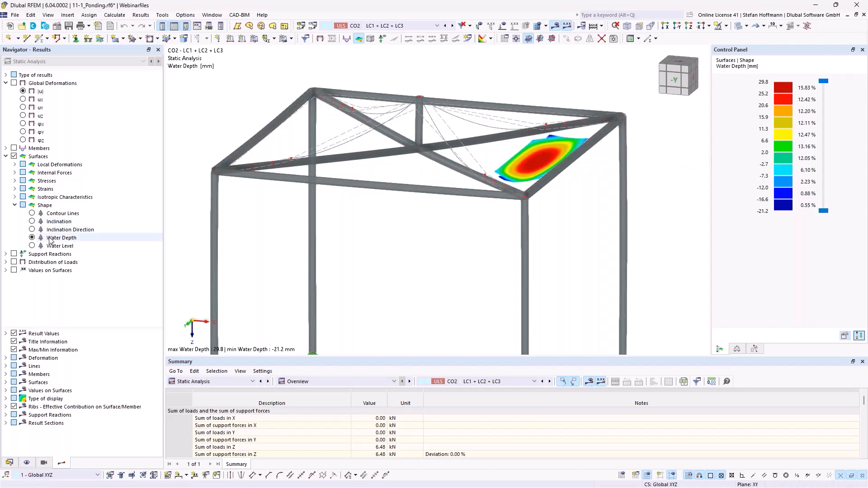
# Step: Display the CO2 water level, inspect it from the front and check the sum of loads in Z in the summary
pyautogui.click(32, 246)
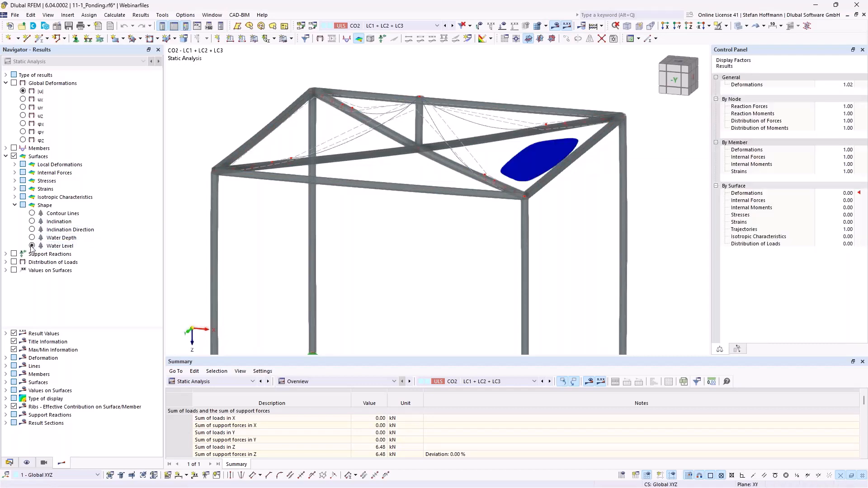
pyautogui.keyDown('ctrl'); pyautogui.moveTo(387, 222); pyautogui.dragTo(413, 192, button='middle'); pyautogui.keyUp('ctrl')
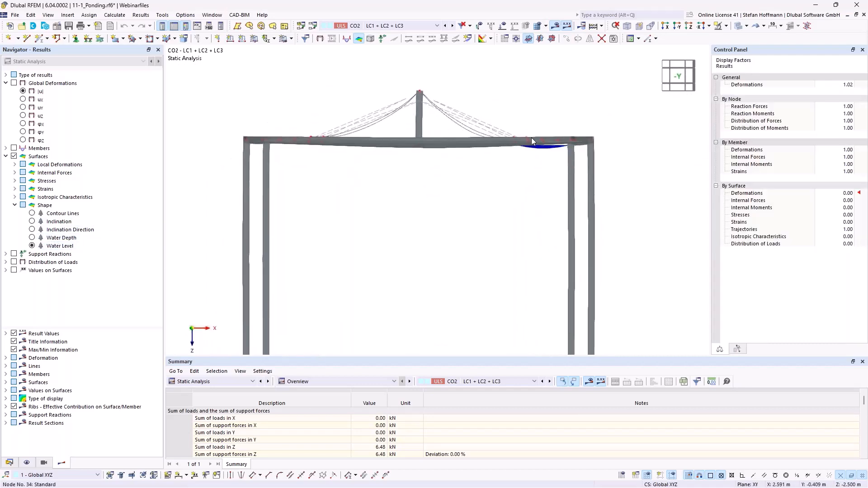
pyautogui.scroll(4, 534, 138)
pyautogui.scroll(1, 534, 138)
pyautogui.click(677, 27)
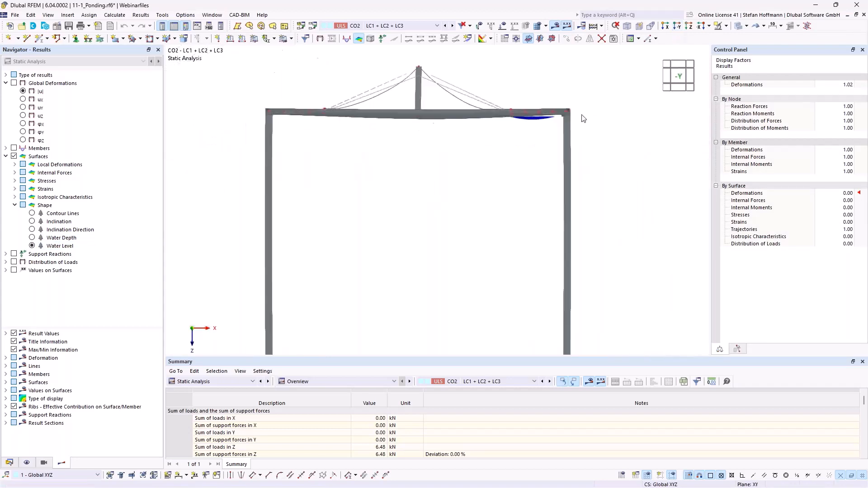
pyautogui.scroll(2, 538, 97)
pyautogui.scroll(3, 484, 199)
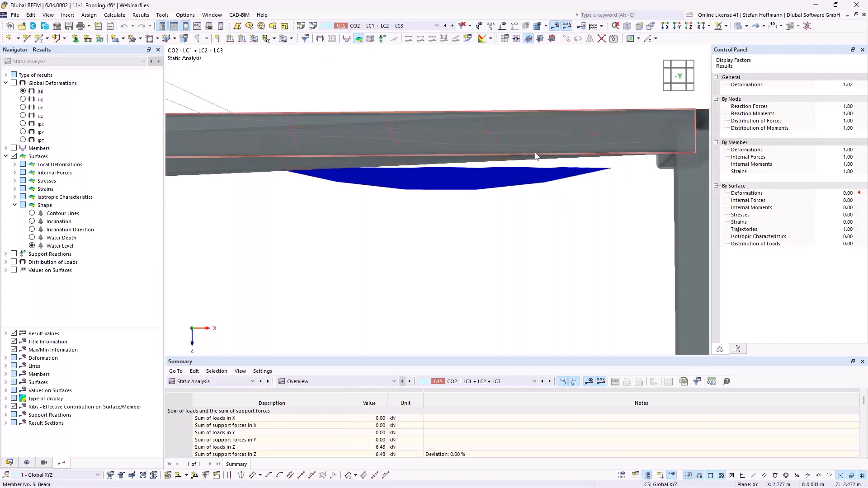
pyautogui.scroll(-4, 533, 164)
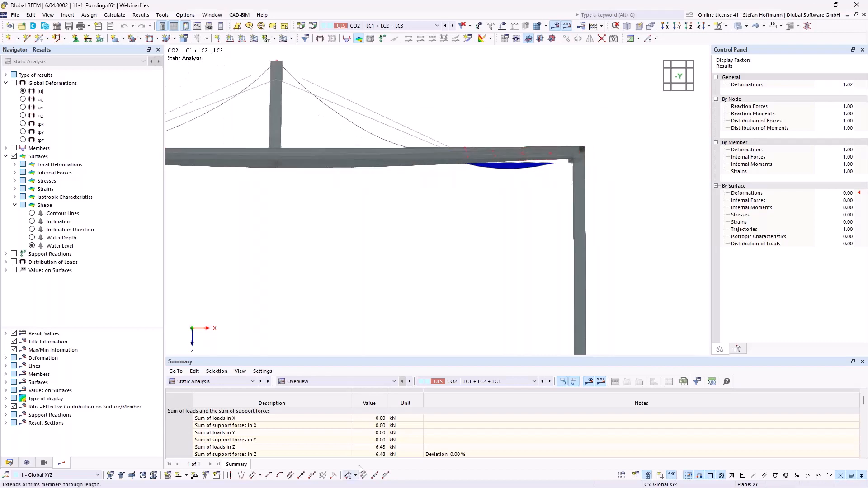
pyautogui.click(372, 447)
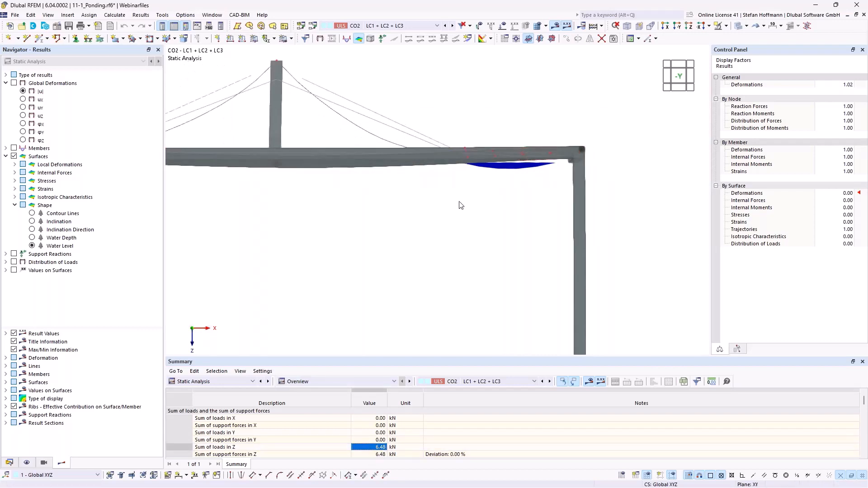
# Step: Display the CO2 distribution of loads as the local pz component of the load using RWIND and ponding
pyautogui.keyDown('ctrl'); pyautogui.moveTo(459, 205); pyautogui.dragTo(431, 257, button='middle'); pyautogui.keyUp('ctrl')
pyautogui.click(6, 262)
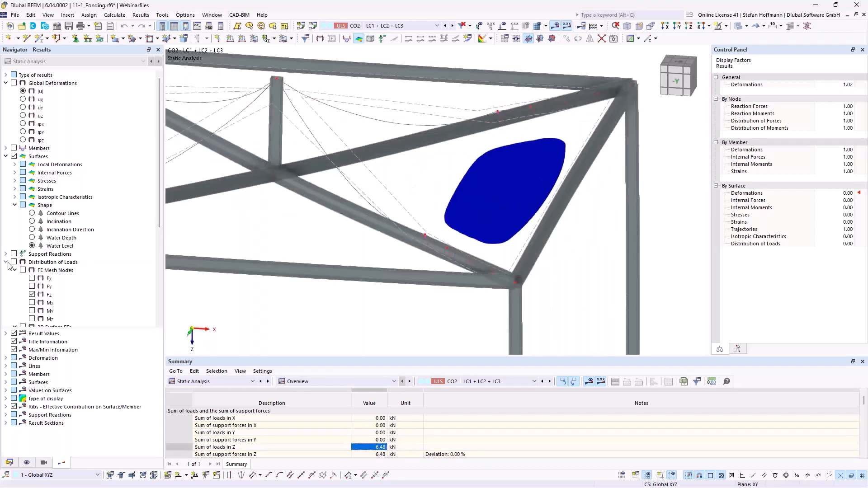
pyautogui.scroll(-3, 56, 199)
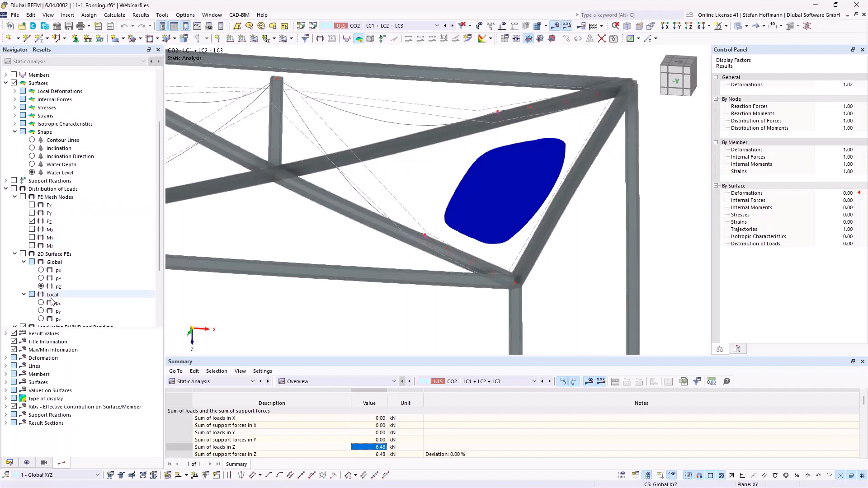
pyautogui.scroll(-3, 86, 244)
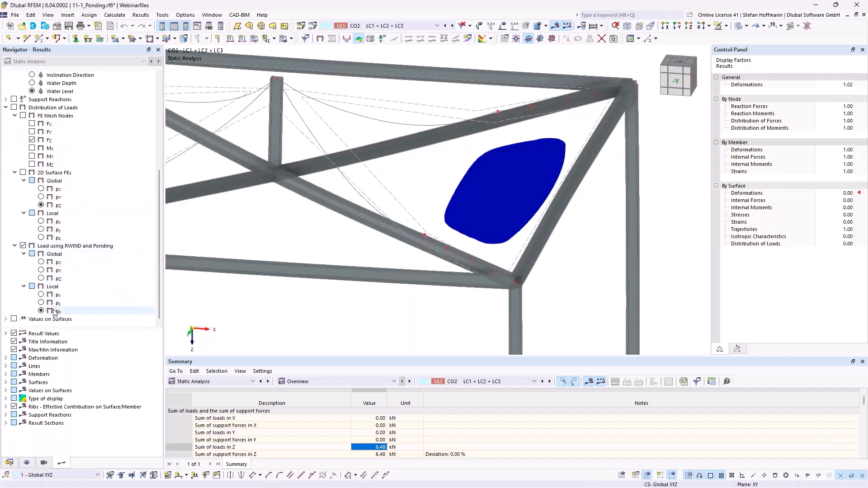
pyautogui.click(47, 311)
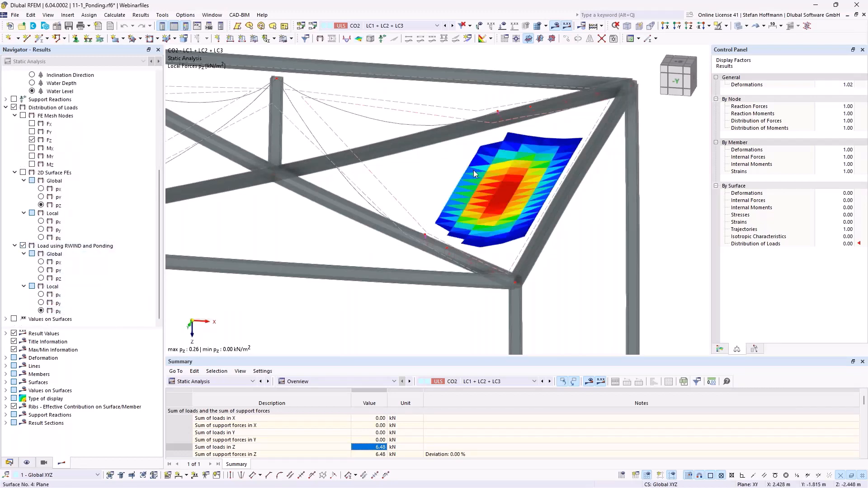
pyautogui.scroll(-3, 473, 172)
pyautogui.scroll(1, 473, 173)
pyautogui.moveTo(469, 181); pyautogui.dragTo(535, 190, button='middle')
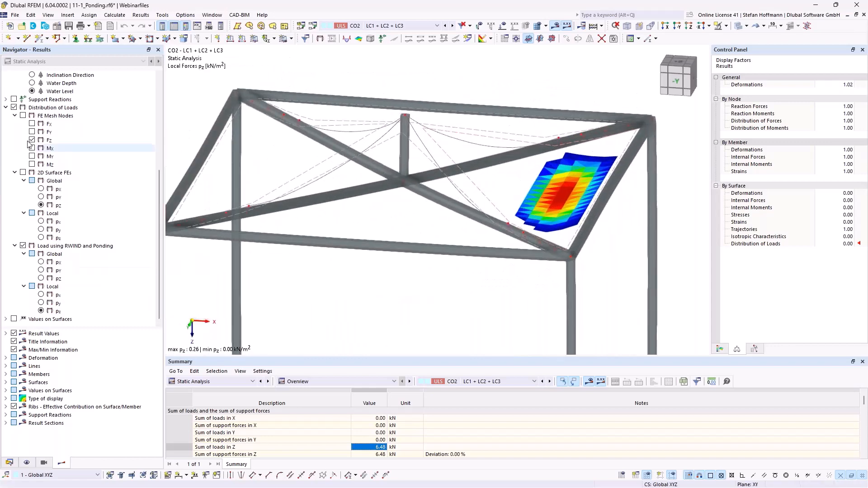
# Step: Hide the distribution of loads and examine the water depth results for load combination CO4
pyautogui.click(14, 108)
pyautogui.scroll(5, 35, 206)
pyautogui.click(34, 205)
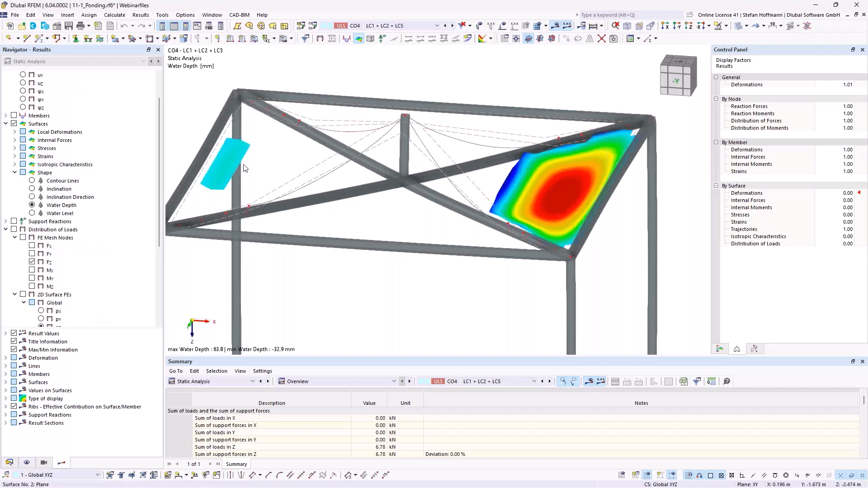
pyautogui.keyDown('ctrl'); pyautogui.moveTo(529, 237); pyautogui.dragTo(535, 202, button='middle'); pyautogui.keyUp('ctrl')
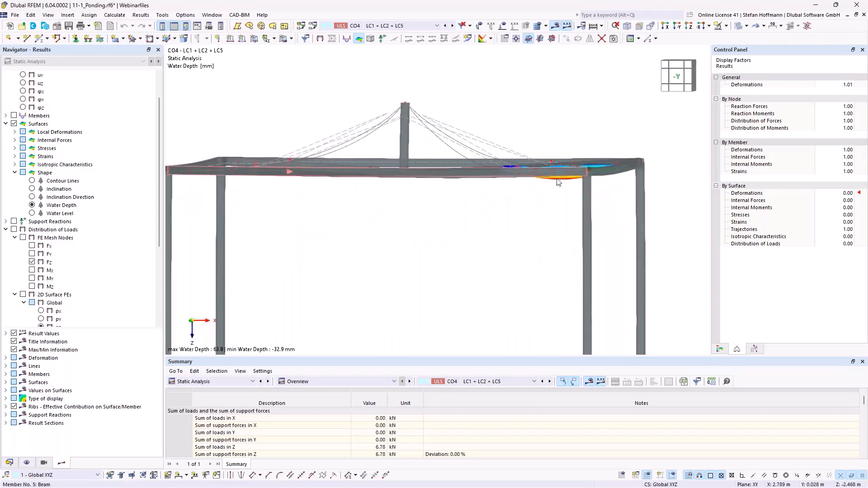
# Step: Display the water level for CO4 and inspect the larger water pocket up close from the front and obliquely
pyautogui.click(59, 213)
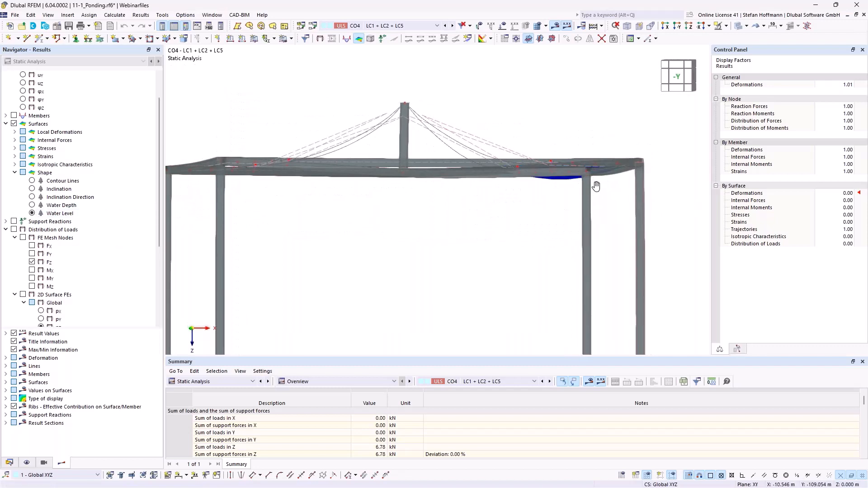
pyautogui.moveTo(551, 187); pyautogui.dragTo(485, 194, button='middle')
pyautogui.scroll(5, 521, 171)
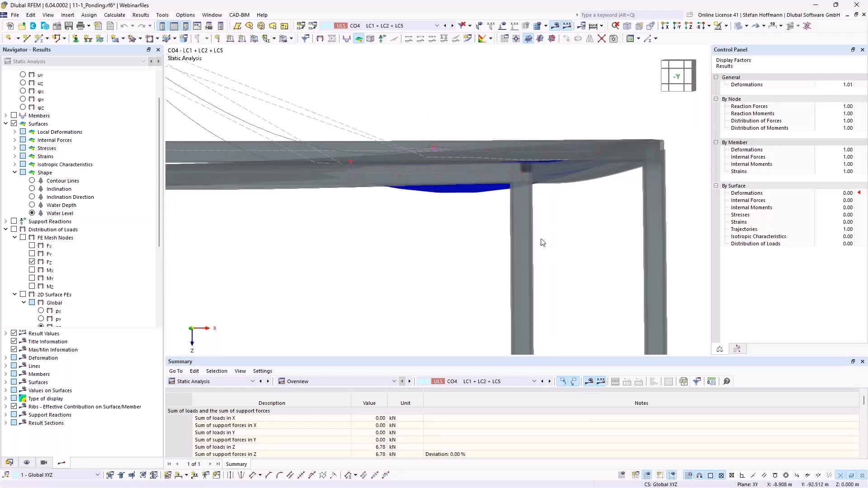
pyautogui.keyDown('ctrl'); pyautogui.moveTo(539, 181); pyautogui.dragTo(557, 176, button='middle'); pyautogui.keyUp('ctrl')
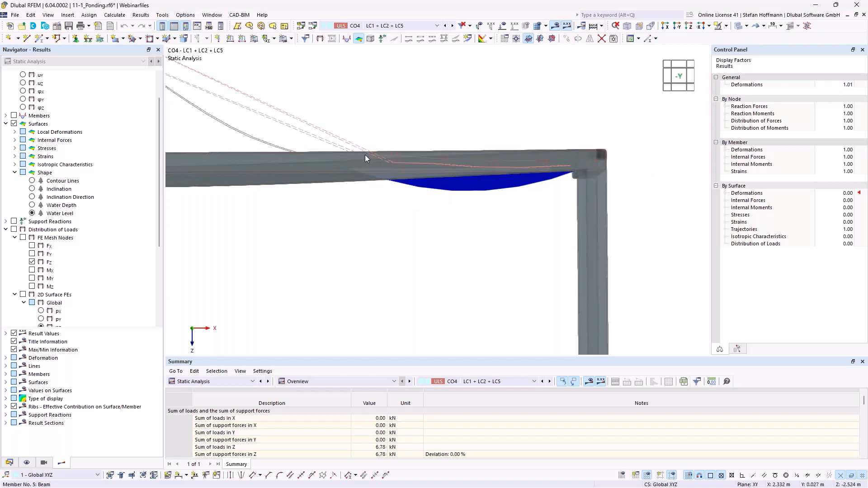
pyautogui.keyDown('ctrl'); pyautogui.moveTo(364, 156); pyautogui.dragTo(600, 216, button='middle'); pyautogui.keyUp('ctrl')
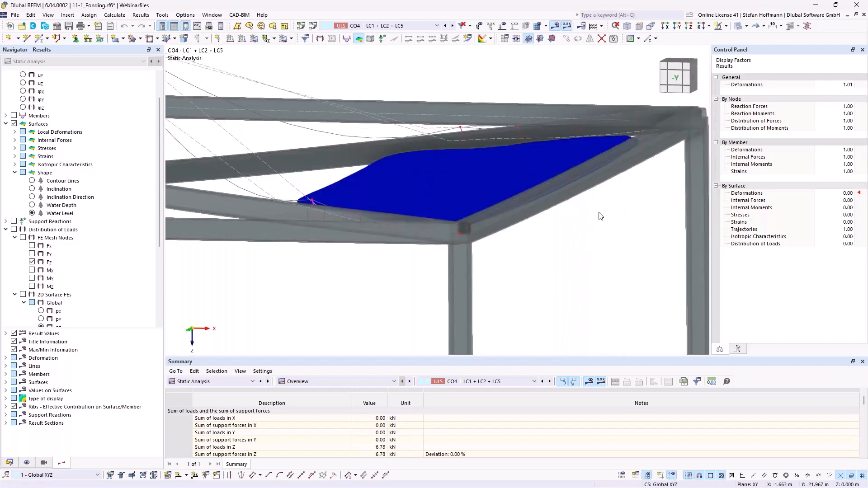
# Step: Change the model display to wireframe and view the CO4 water level across the whole canopy
pyautogui.click(740, 26)
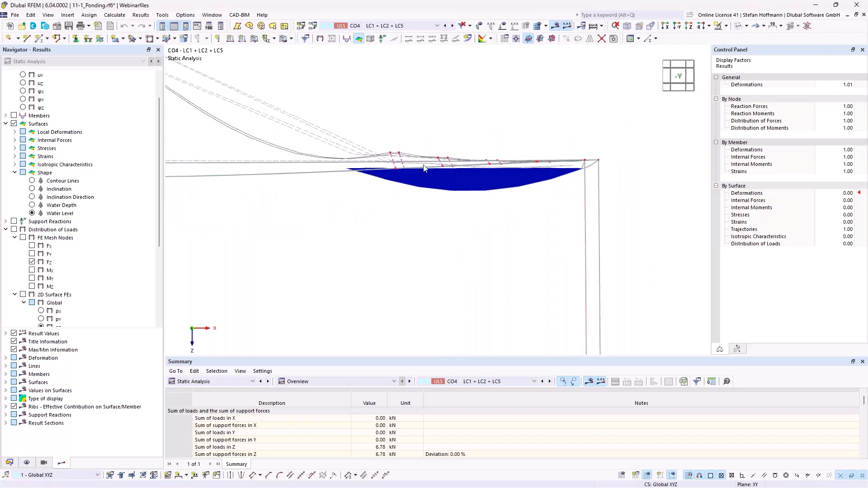
pyautogui.keyDown('ctrl'); pyautogui.moveTo(424, 165); pyautogui.dragTo(470, 188, button='middle'); pyautogui.keyUp('ctrl')
pyautogui.scroll(-5, 419, 185)
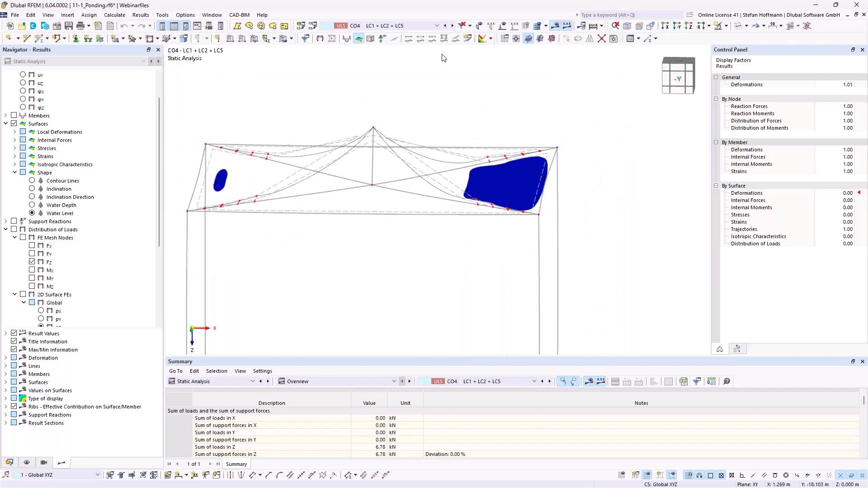
# Step: Step through load combinations CO5, CO6, CO7 and CO8 to compare their water levels
pyautogui.click(453, 25)
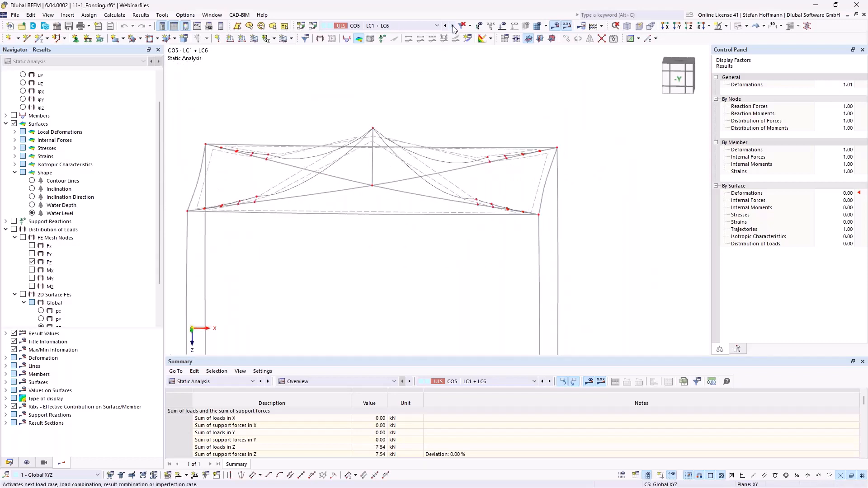
pyautogui.click(453, 26)
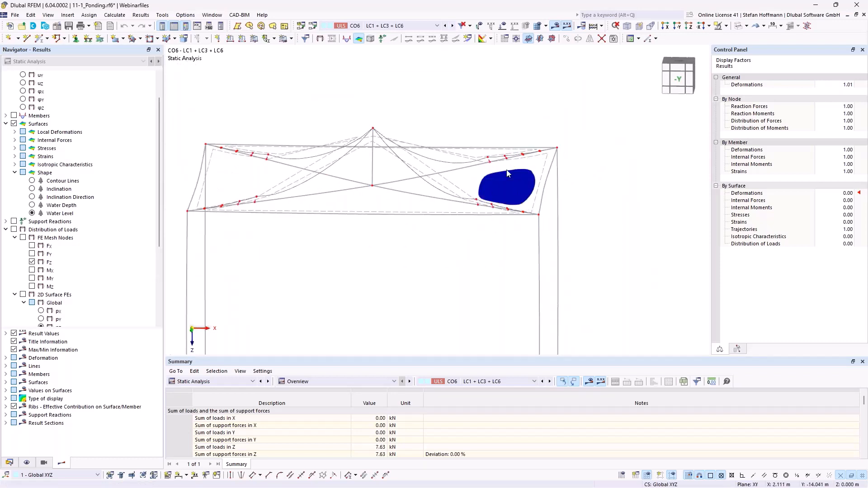
pyautogui.click(453, 26)
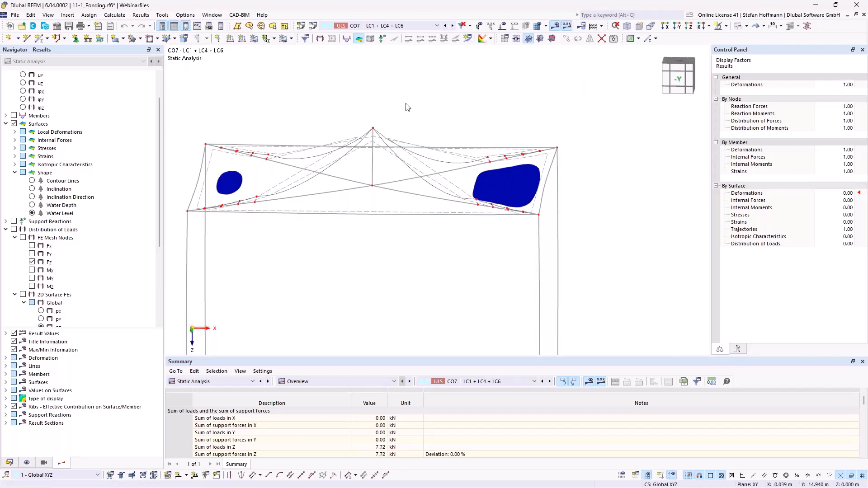
pyautogui.click(452, 27)
pyautogui.moveTo(427, 115); pyautogui.dragTo(433, 186, button='middle')
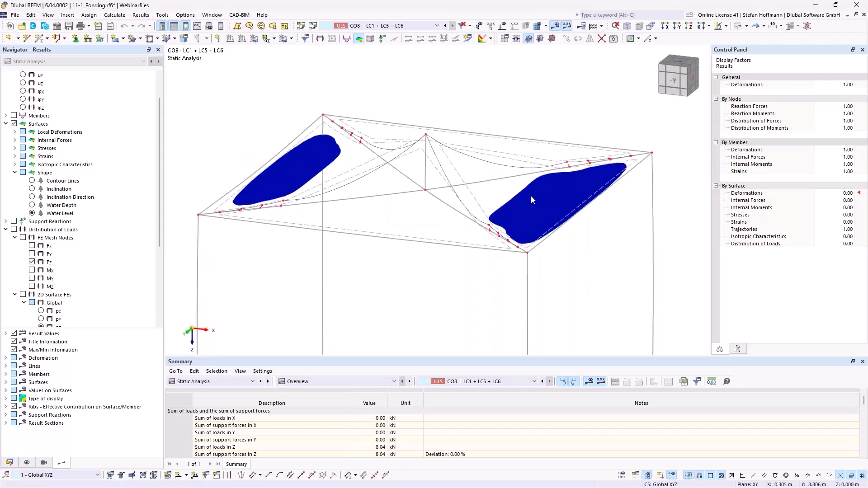
# Step: Examine the CO8 water pockets on both sides of the canopy, ending with a front view
pyautogui.scroll(-5, 530, 195)
pyautogui.moveTo(530, 196)
pyautogui.keyDown('ctrl'); pyautogui.mouseDown(button='middle')
pyautogui.moveTo(530, 215)
pyautogui.moveTo(529, 185)
pyautogui.moveTo(518, 188)
pyautogui.mouseUp(button='middle'); pyautogui.keyUp('ctrl')
pyautogui.scroll(3, 530, 215)
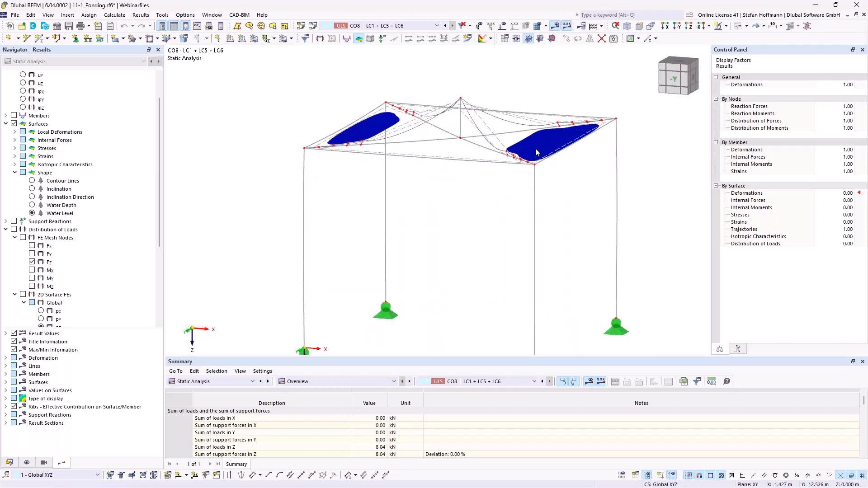
pyautogui.moveTo(536, 151)
pyautogui.keyDown('ctrl'); pyautogui.mouseDown(button='middle')
pyautogui.moveTo(556, 177)
pyautogui.moveTo(563, 140)
pyautogui.moveTo(567, 156)
pyautogui.moveTo(519, 163)
pyautogui.moveTo(501, 189)
pyautogui.moveTo(524, 199)
pyautogui.moveTo(547, 151)
pyautogui.mouseUp(button='middle'); pyautogui.keyUp('ctrl')
pyautogui.scroll(4, 559, 138)
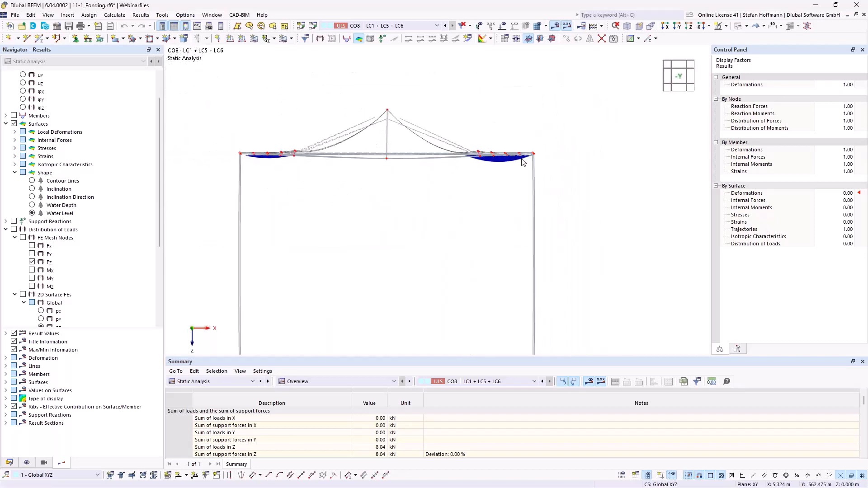
# Step: Close the 11-1_Ponding.rf6 model without saving its changes and open 11-2_Ponding.rf6
pyautogui.click(863, 15)
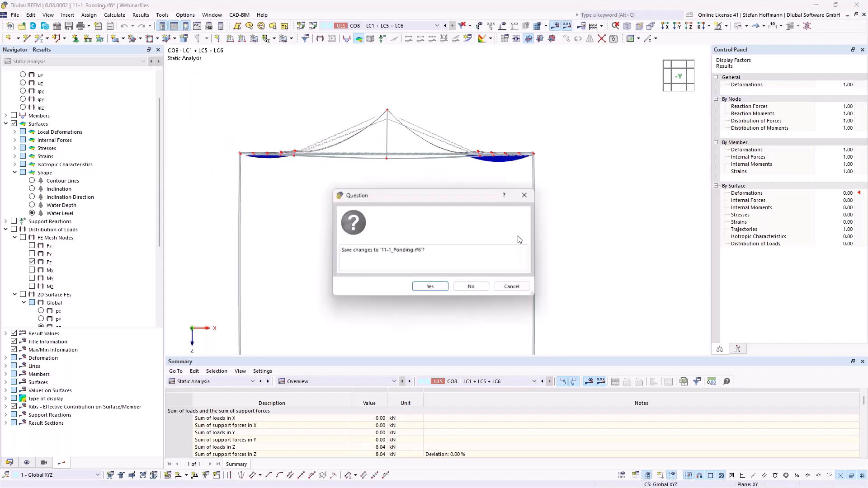
pyautogui.click(470, 287)
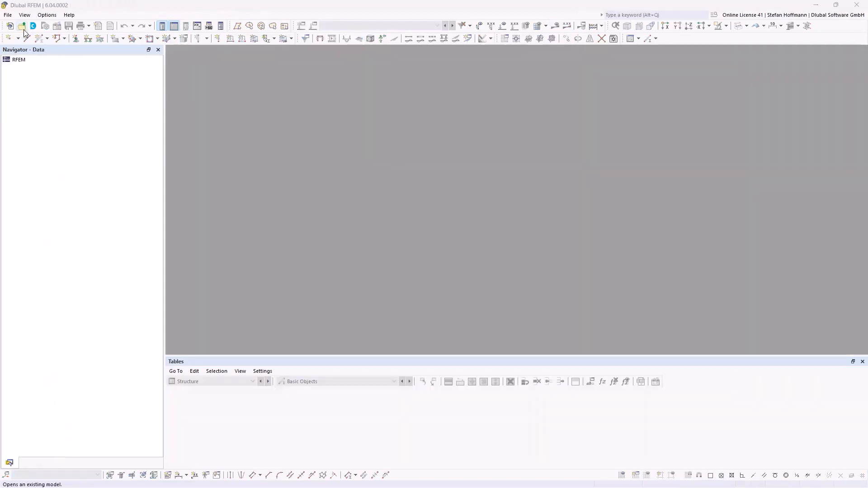
pyautogui.click(22, 26)
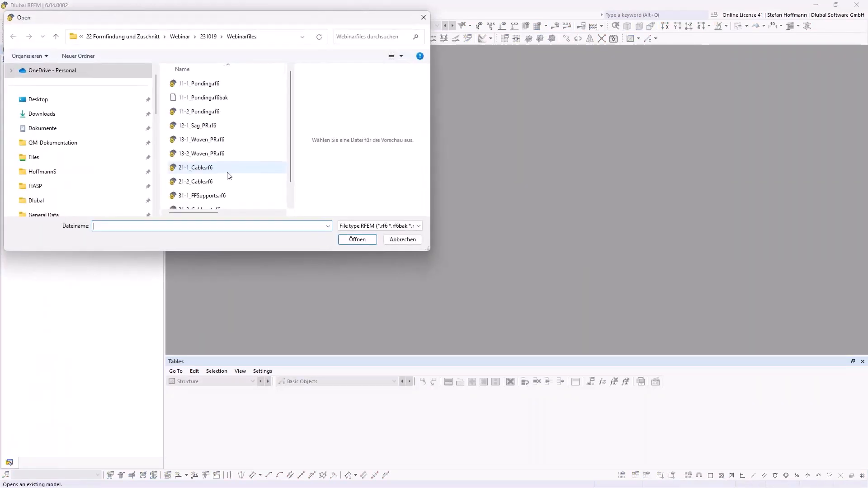
pyautogui.doubleClick(199, 111)
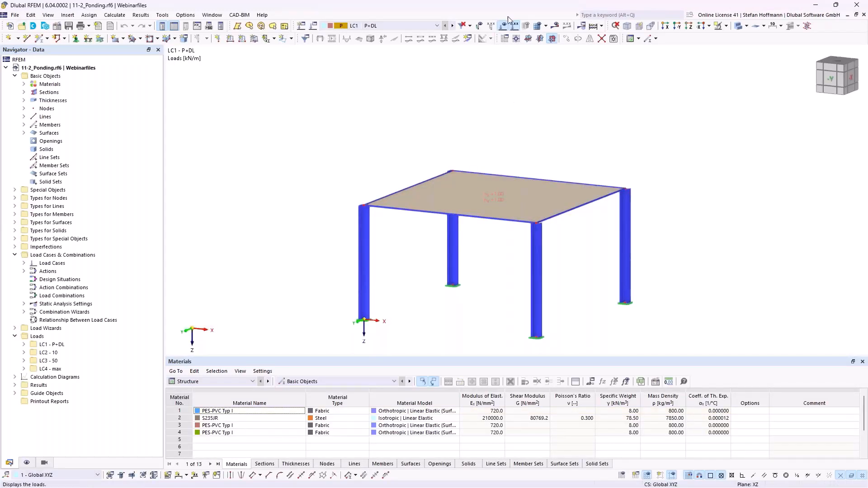
# Step: Show the LC1 results and display the membrane's surface shape as contour lines
pyautogui.click(559, 28)
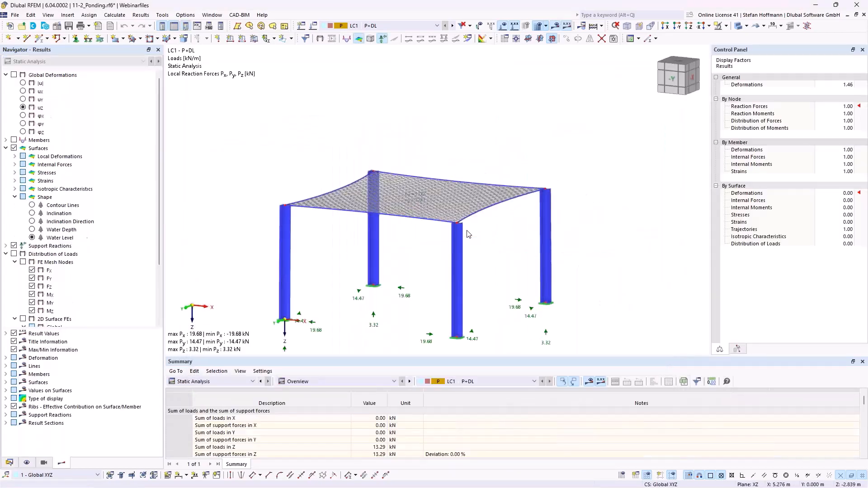
pyautogui.scroll(5, 418, 202)
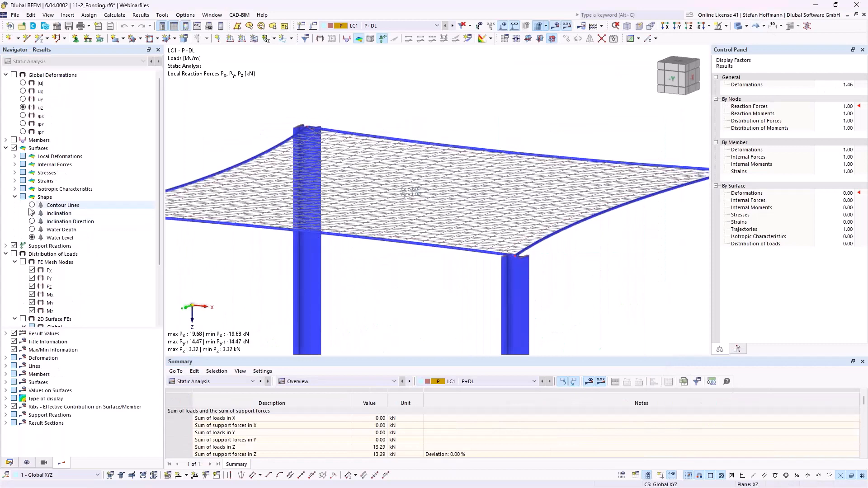
pyautogui.click(32, 205)
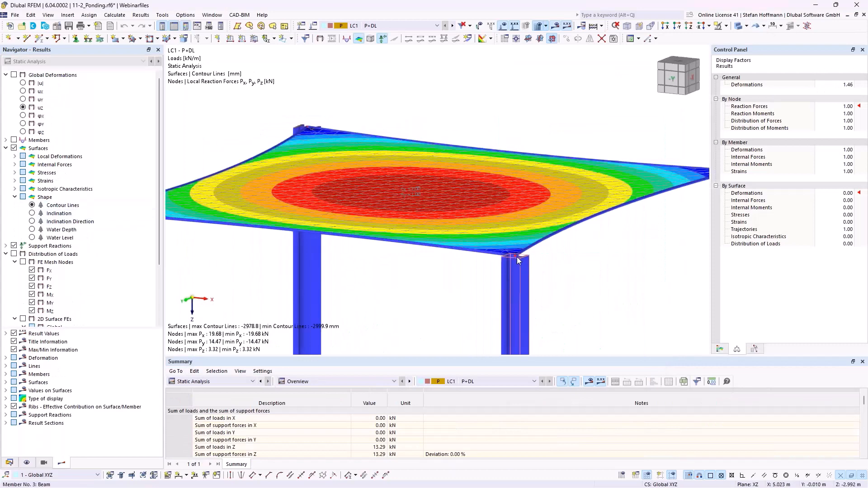
# Step: Examine the LC1 membrane shape against its contour-line colour scale, from a side view and an overview of the canopy
pyautogui.moveTo(515, 256)
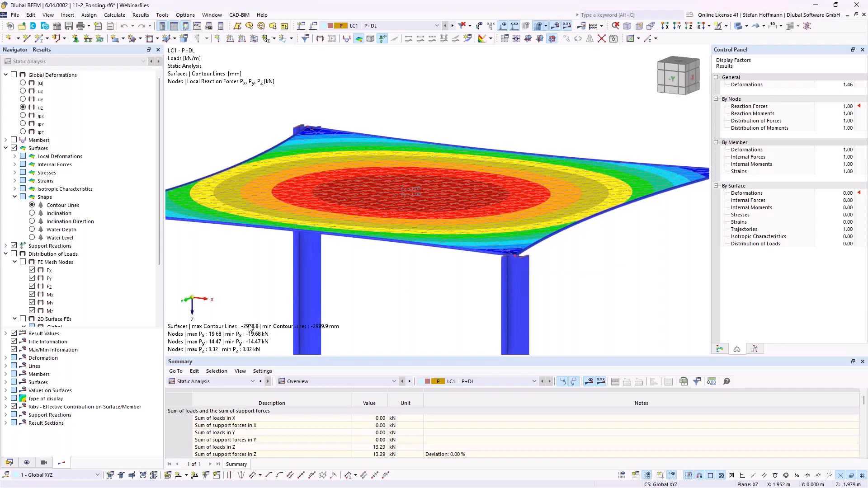
pyautogui.click(719, 349)
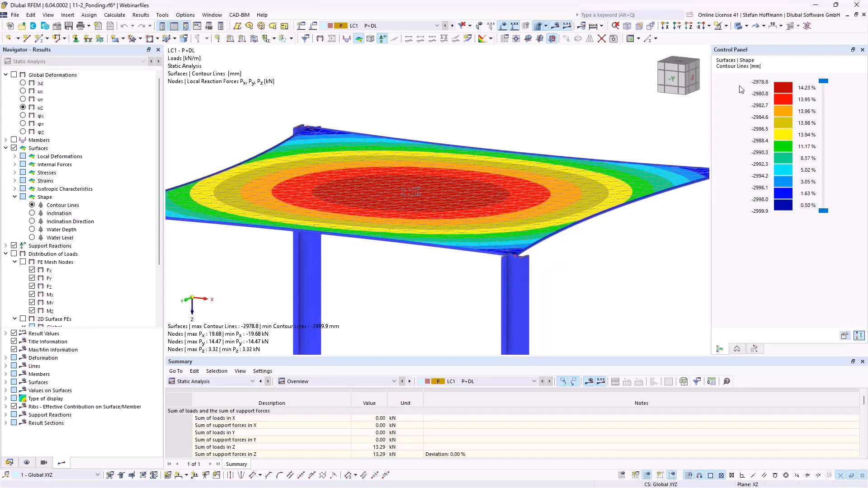
pyautogui.moveTo(359, 201); pyautogui.dragTo(457, 143, button='middle')
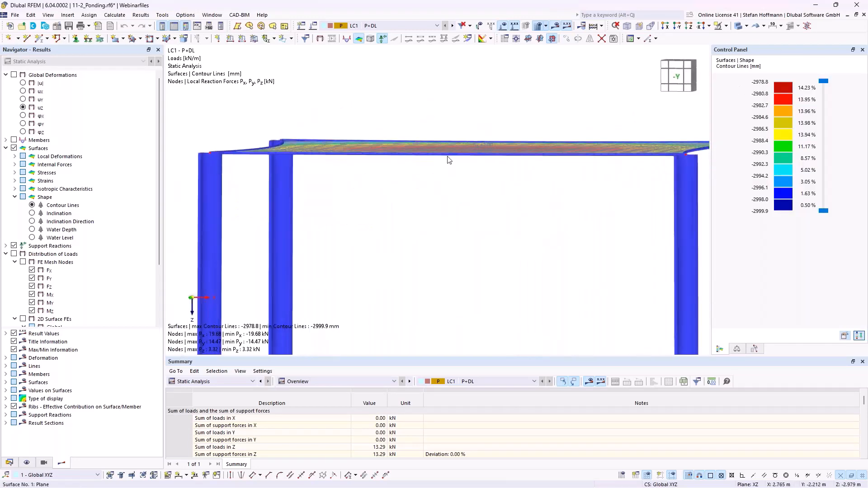
pyautogui.scroll(-3, 447, 157)
pyautogui.keyDown('ctrl'); pyautogui.moveTo(486, 169); pyautogui.dragTo(474, 191, button='middle'); pyautogui.keyUp('ctrl')
# Step: Go through the ponding loads of LC2 to LC4 and calculate all load cases
pyautogui.click(431, 24)
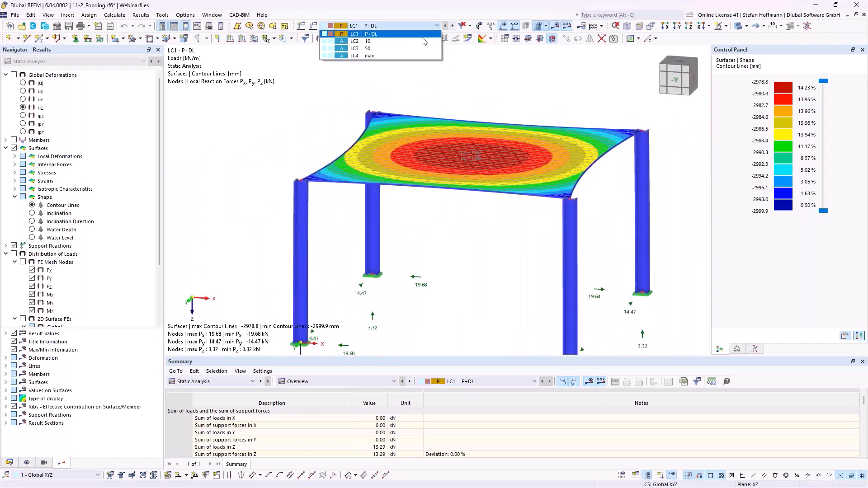
pyautogui.click(362, 43)
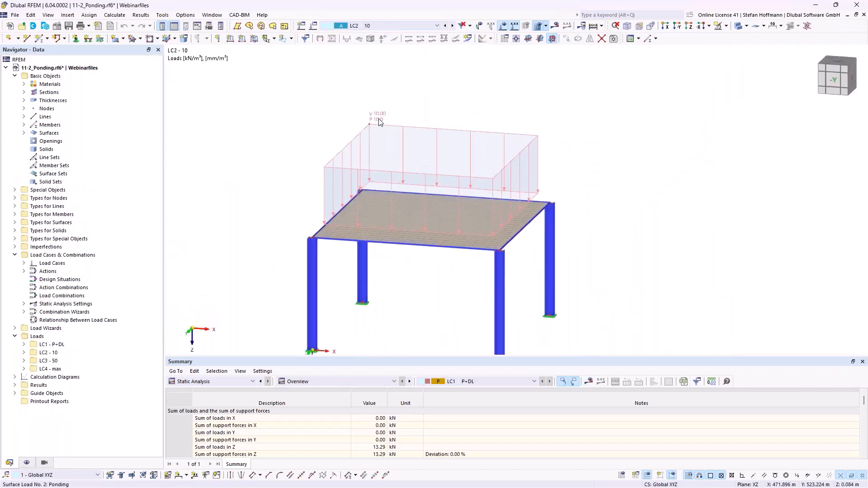
pyautogui.click(453, 25)
pyautogui.click(452, 26)
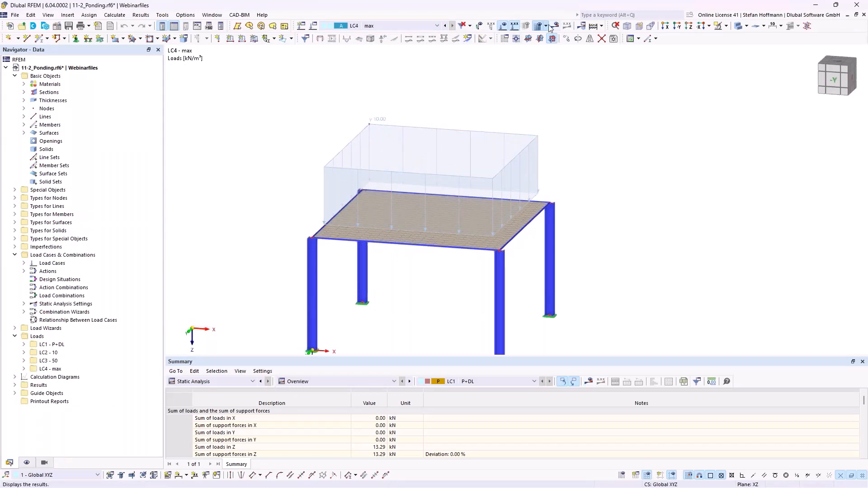
pyautogui.click(594, 27)
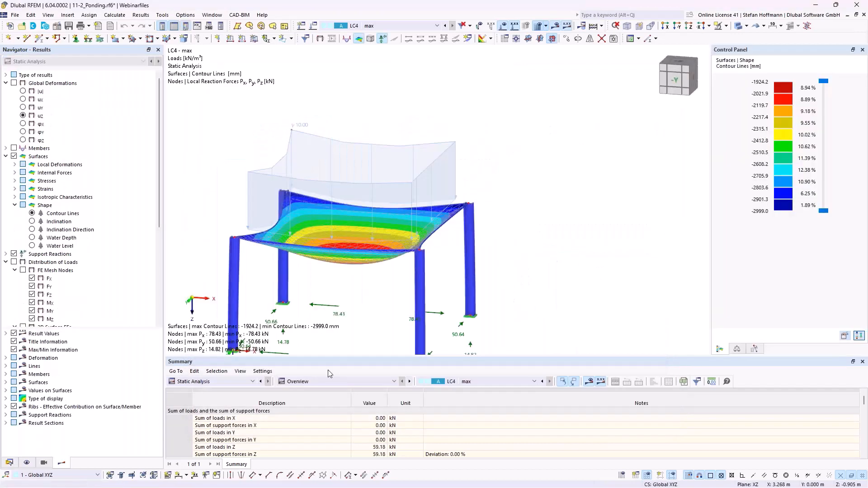
# Step: Show the LC2 results on the membrane as water depth and as water level
pyautogui.click(474, 381)
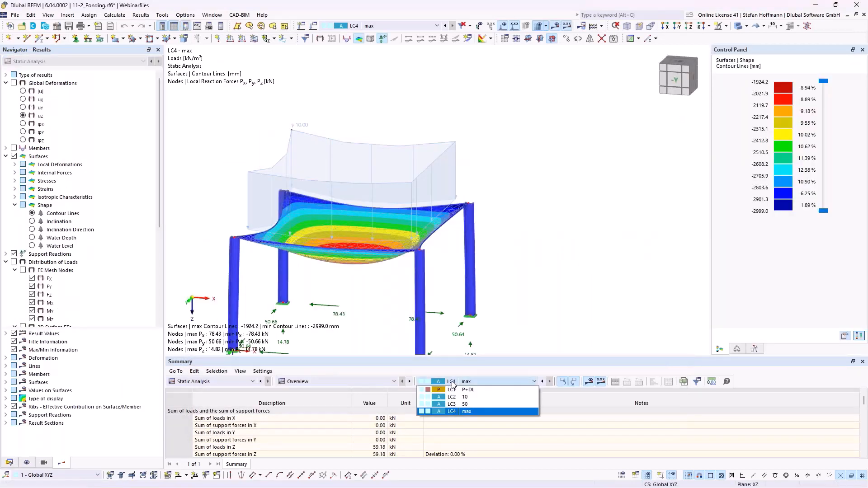
pyautogui.click(452, 394)
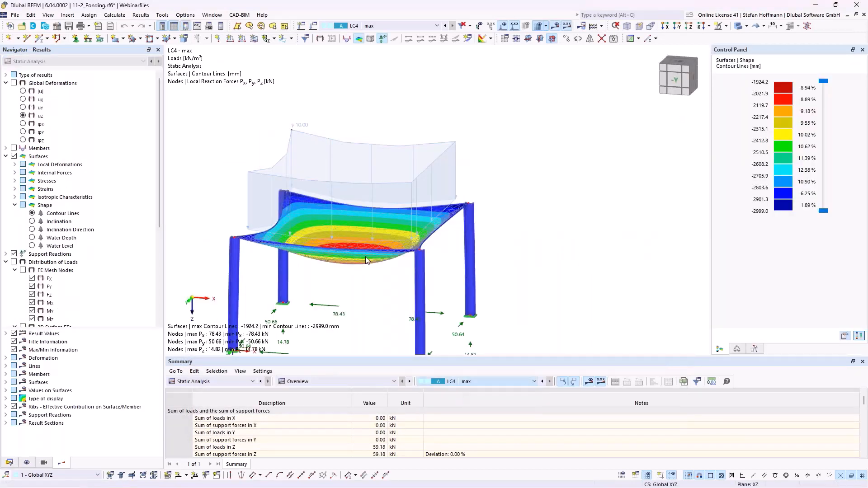
pyautogui.click(32, 237)
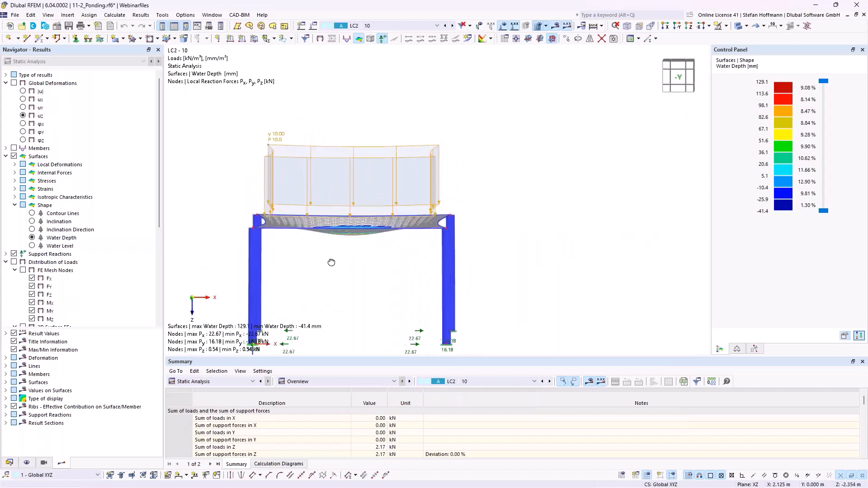
pyautogui.keyDown('ctrl'); pyautogui.moveTo(334, 246); pyautogui.dragTo(331, 205, button='middle'); pyautogui.keyUp('ctrl')
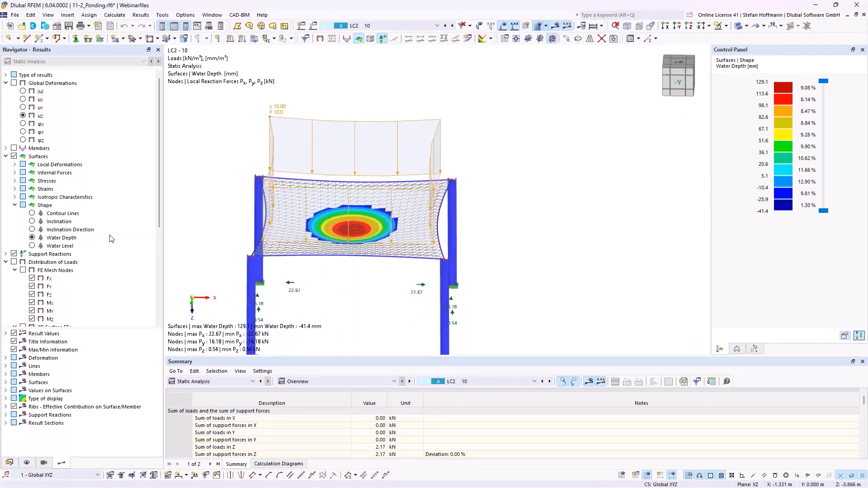
pyautogui.click(32, 246)
pyautogui.keyDown('ctrl'); pyautogui.moveTo(375, 285); pyautogui.dragTo(369, 240, button='middle'); pyautogui.keyUp('ctrl')
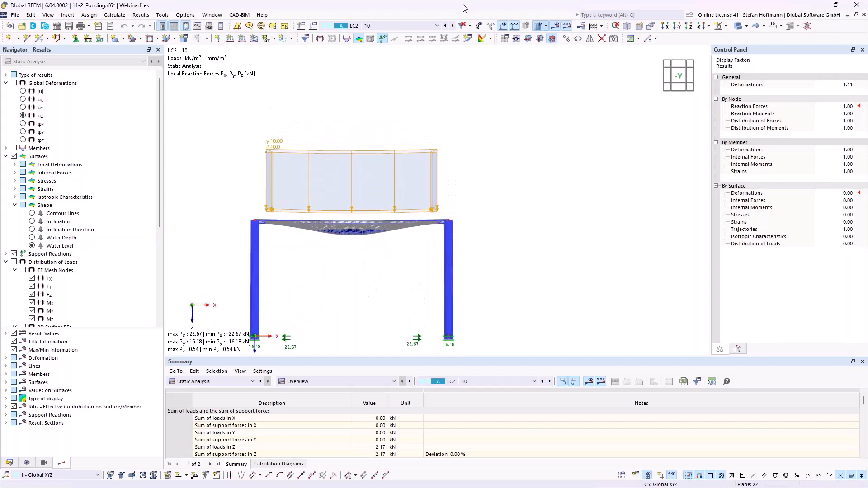
# Step: Step through load cases LC1, LC2, LC3 and LC4 to compare their water levels
pyautogui.click(445, 27)
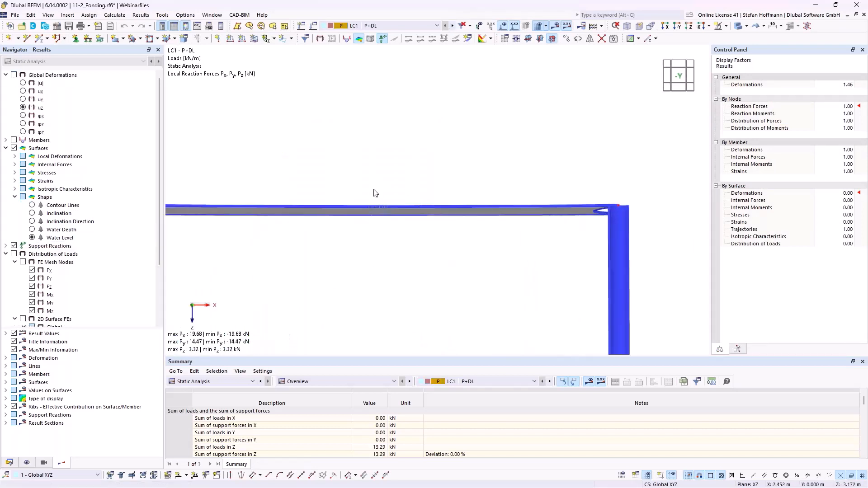
pyautogui.click(452, 27)
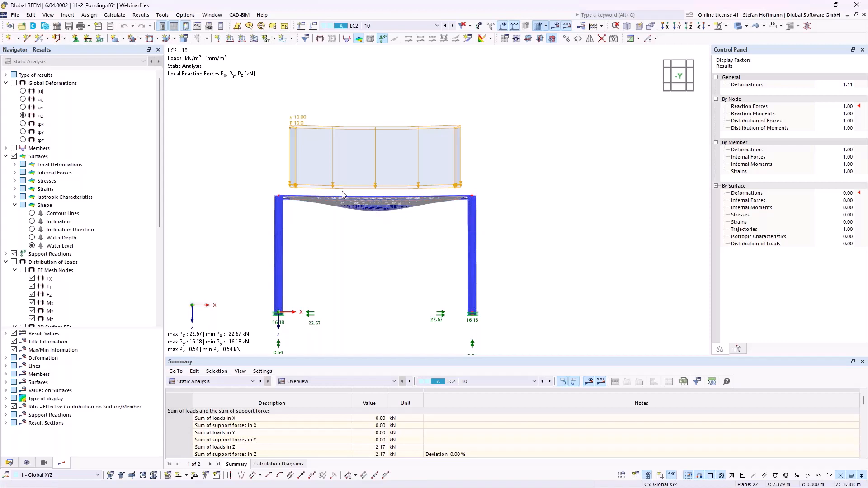
pyautogui.click(453, 26)
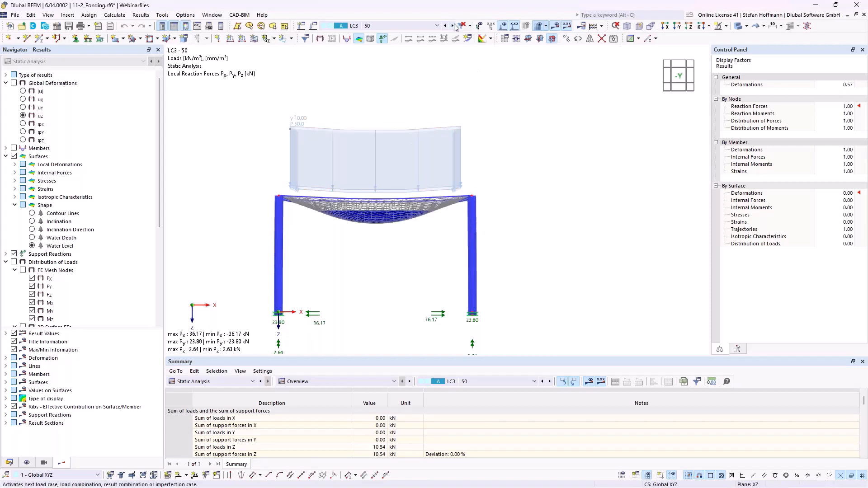
pyautogui.click(453, 26)
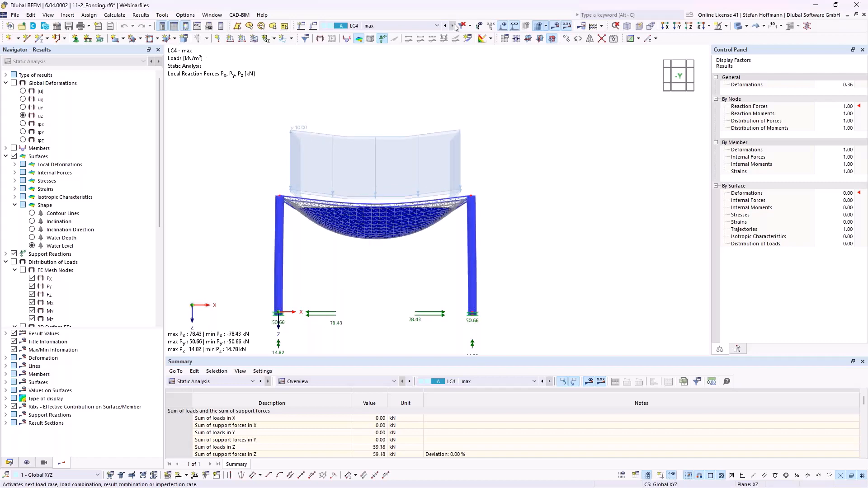
# Step: Examine the LC4 water level at the membrane's free edge and corner columns, ending with the whole canopy in view
pyautogui.keyDown('ctrl'); pyautogui.moveTo(416, 195); pyautogui.dragTo(382, 242, button='middle'); pyautogui.keyUp('ctrl')
pyautogui.scroll(5, 450, 220)
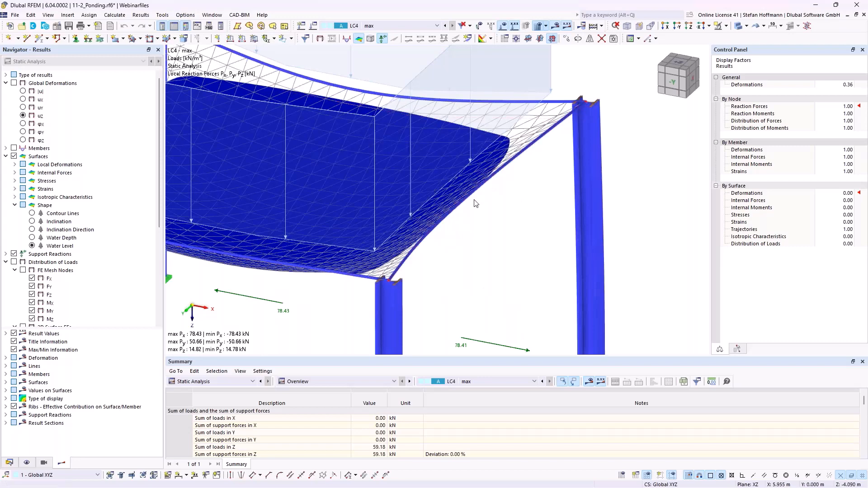
pyautogui.keyDown('ctrl'); pyautogui.moveTo(463, 208); pyautogui.dragTo(477, 172, button='middle'); pyautogui.keyUp('ctrl')
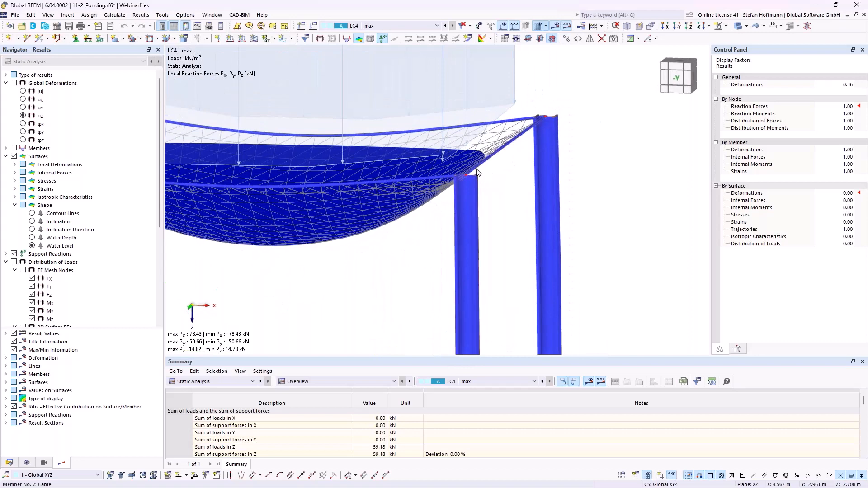
pyautogui.scroll(-5, 497, 221)
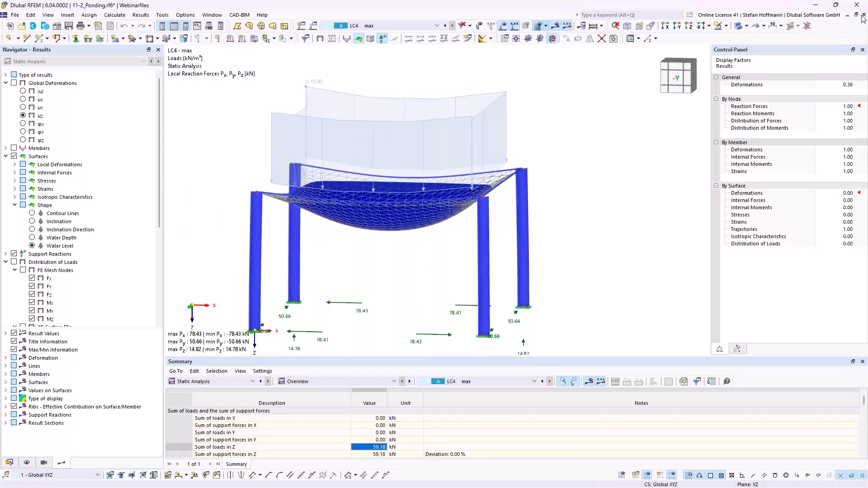
# Step: Minimize RFEM and advance the presentation to the slide "Surface load Sag – projection method"
pyautogui.click(815, 5)
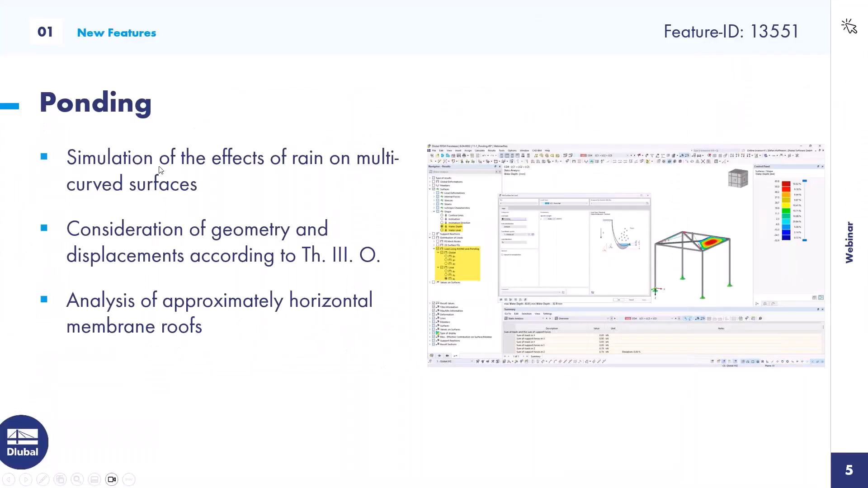
pyautogui.click(175, 147)
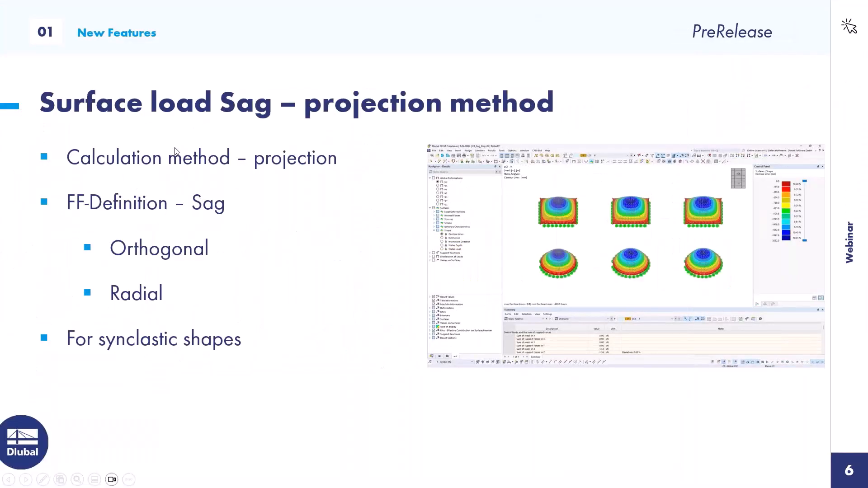
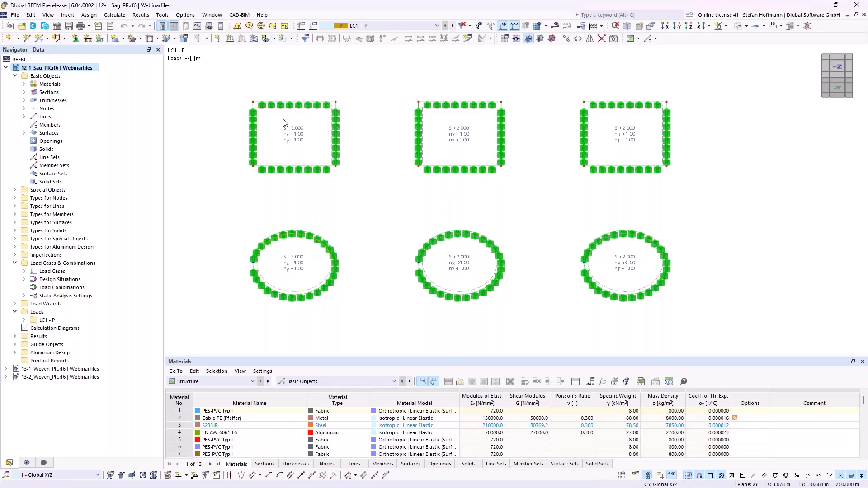
# Step: Review the form-finding load on the first square surface: its load type, force scales along x and y, and sag
pyautogui.doubleClick(302, 144)
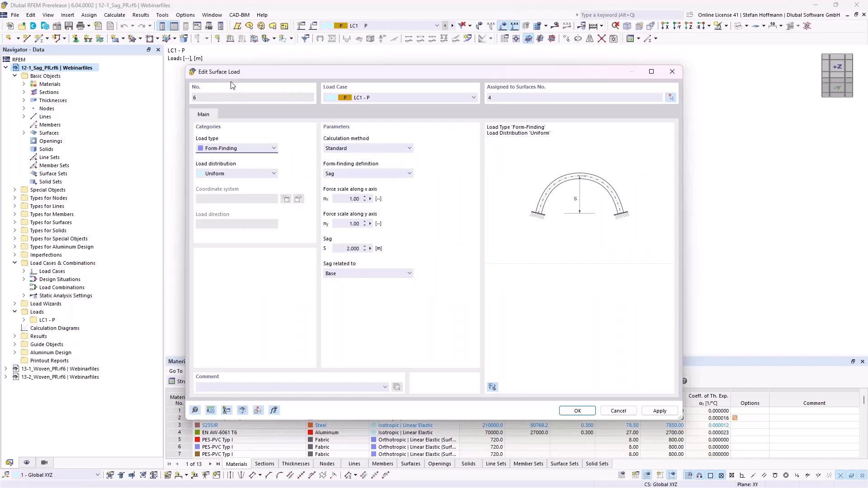
pyautogui.click(218, 150)
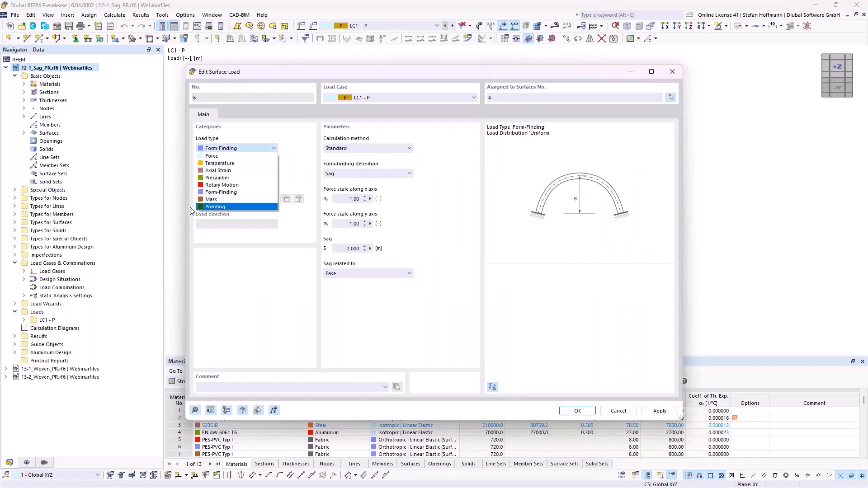
pyautogui.click(226, 196)
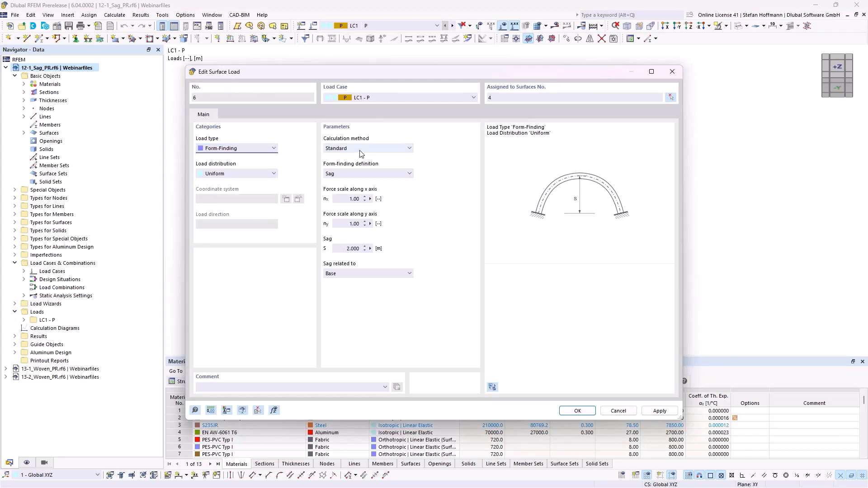
pyautogui.click(361, 198)
pyautogui.click(363, 224)
pyautogui.click(348, 249)
pyautogui.press('Return')
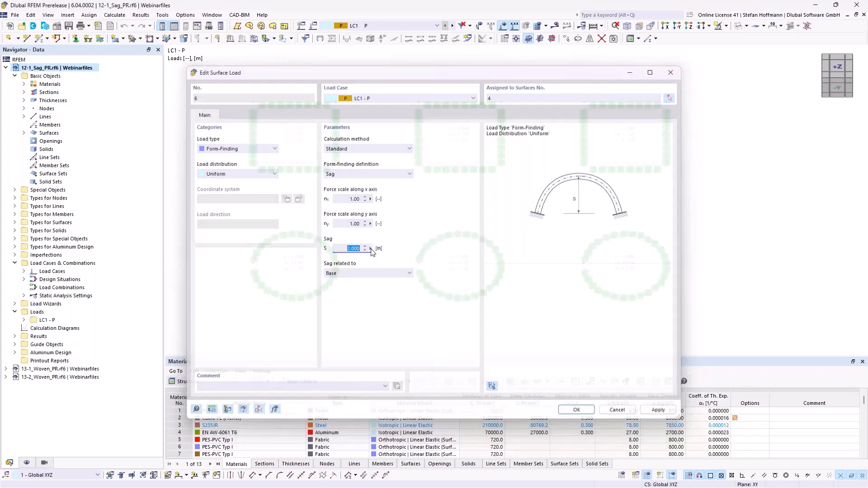
# Step: Review the form-finding loads on the first round surface, the middle square surface and the third square surface
pyautogui.doubleClick(303, 259)
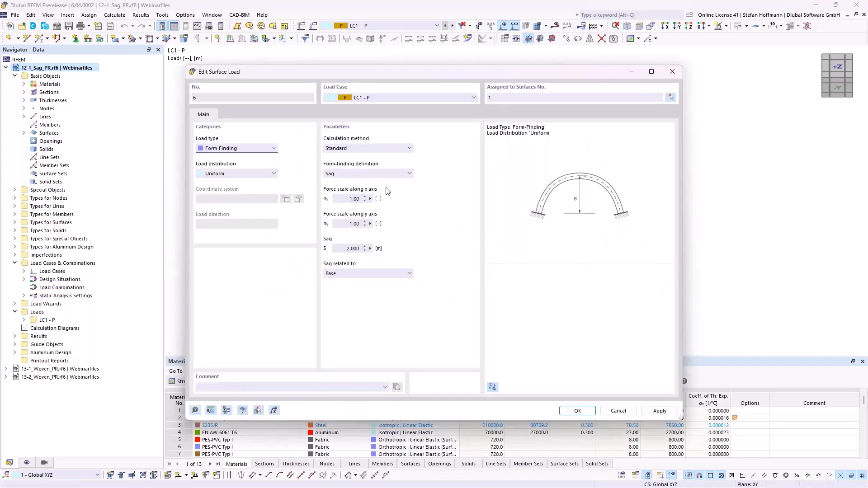
pyautogui.press('Return')
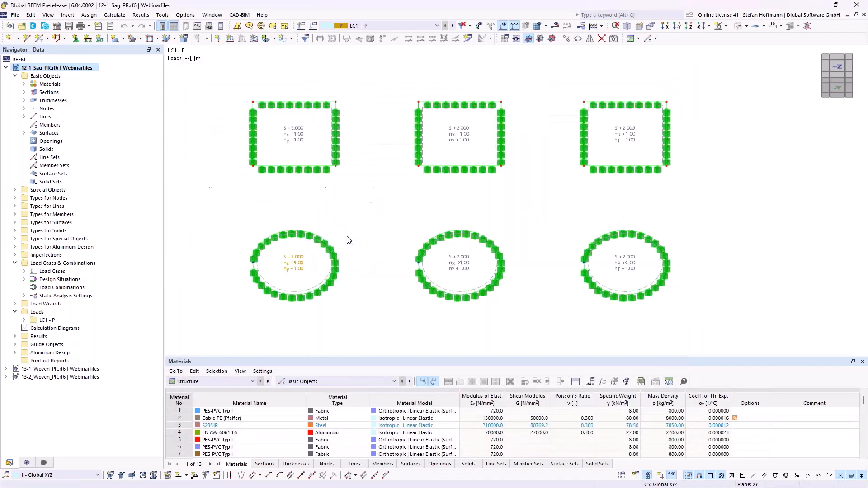
pyautogui.doubleClick(460, 144)
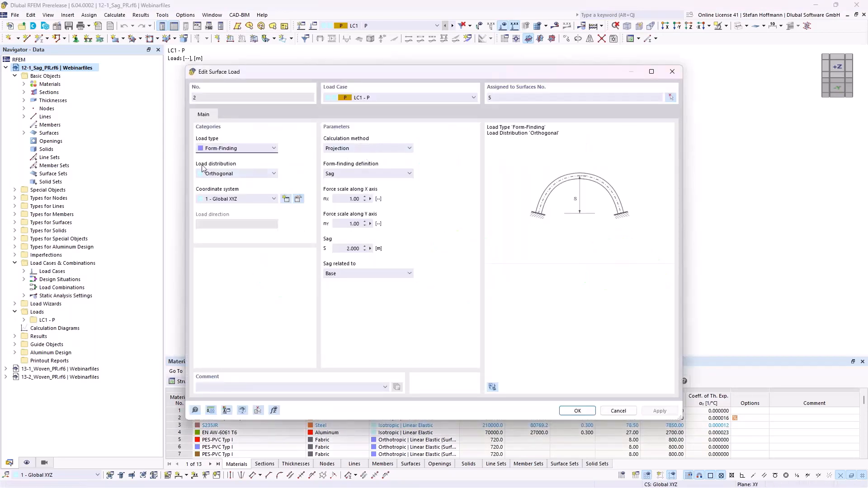
pyautogui.press('Escape')
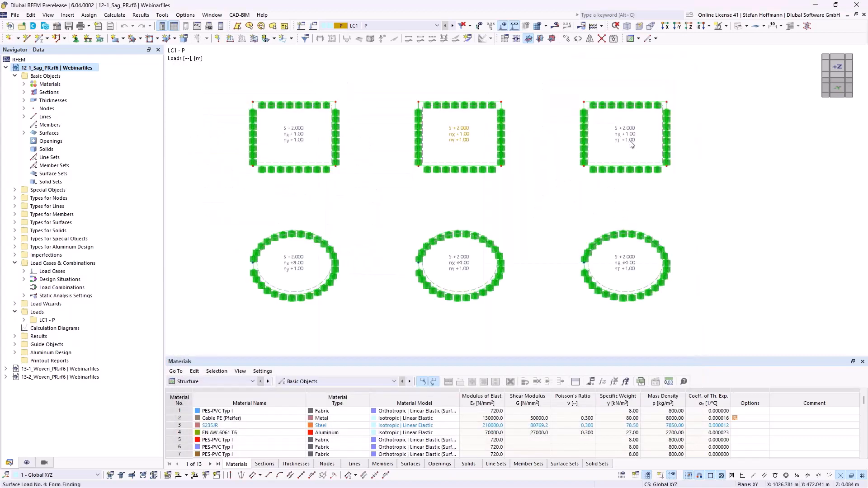
pyautogui.doubleClick(632, 144)
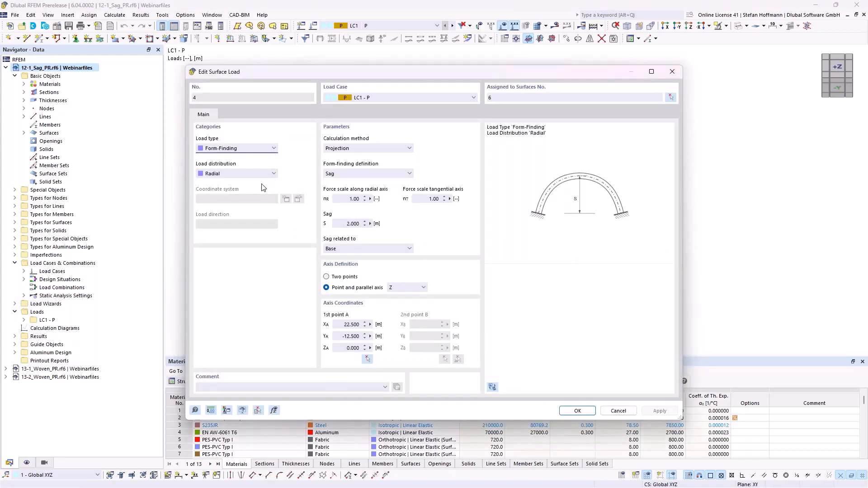
pyautogui.press('Escape')
# Step: Calculate LC1 of the sag model and view the form-found contour shapes of all six surfaces
pyautogui.press('F5')
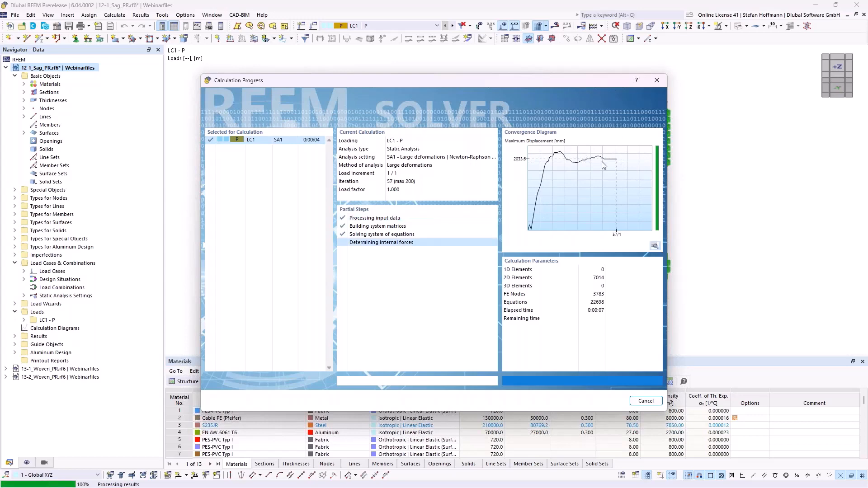
pyautogui.moveTo(447, 190); pyautogui.dragTo(466, 197, button='middle')
pyautogui.scroll(-1, 484, 194)
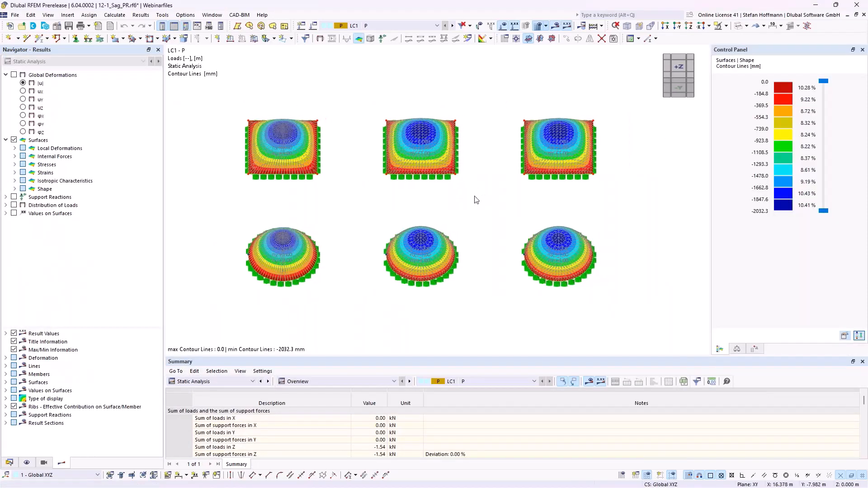
# Step: Review the form-finding settings and the precision and tolerance settings of static analysis settings SA1
pyautogui.click(583, 29)
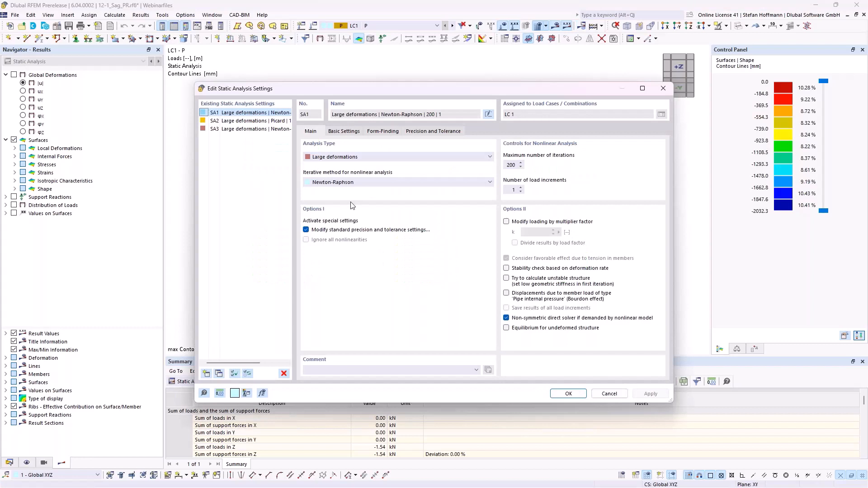
pyautogui.click(382, 132)
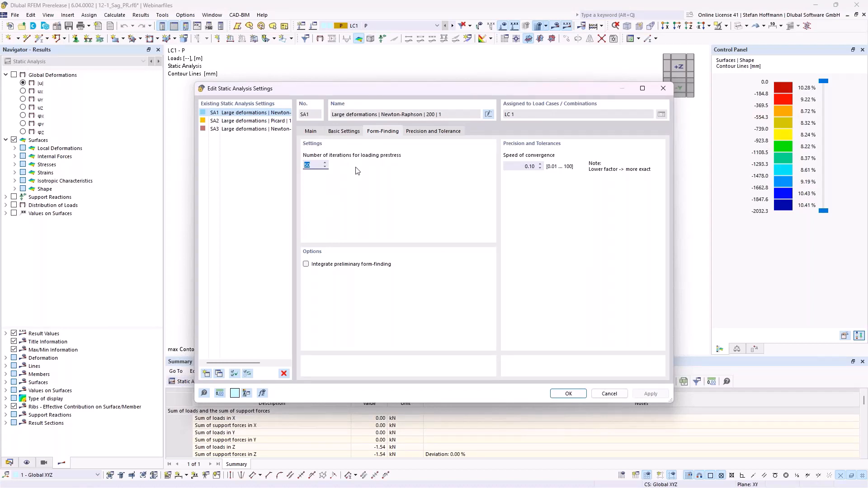
pyautogui.press('Tab')
pyautogui.click(445, 132)
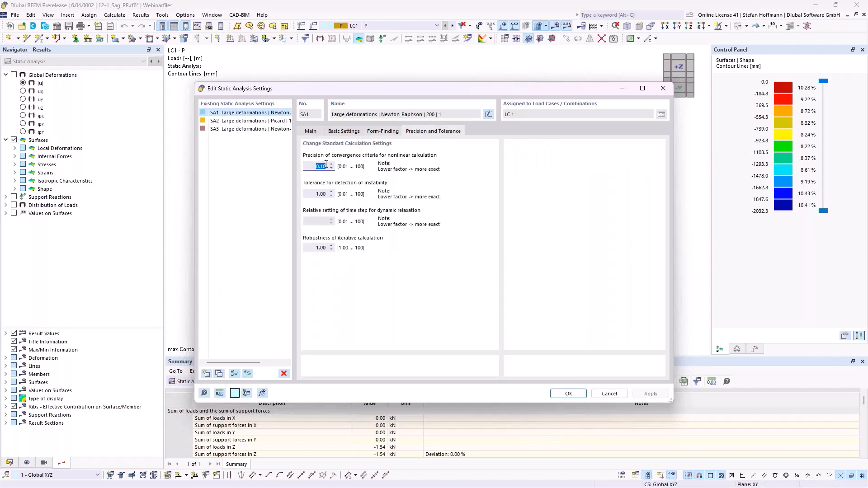
pyautogui.press('Return')
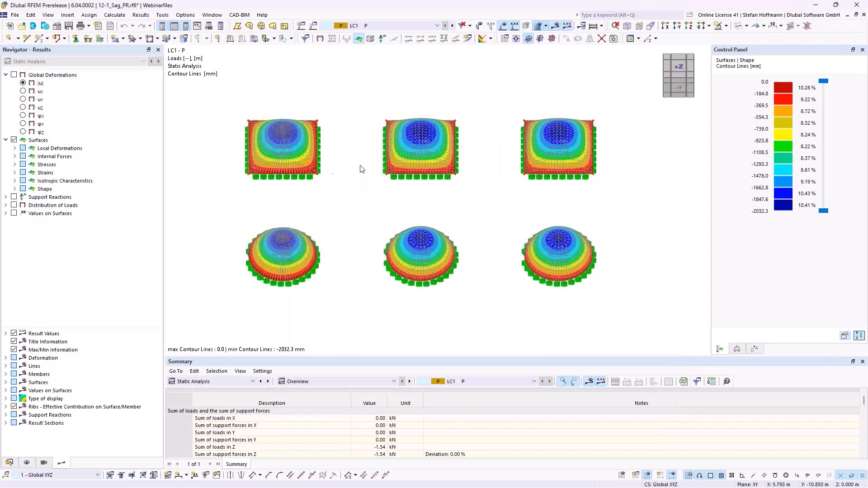
# Step: Hide the results and compare the mesh patterns of the square and round surfaces in plan view
pyautogui.click(557, 26)
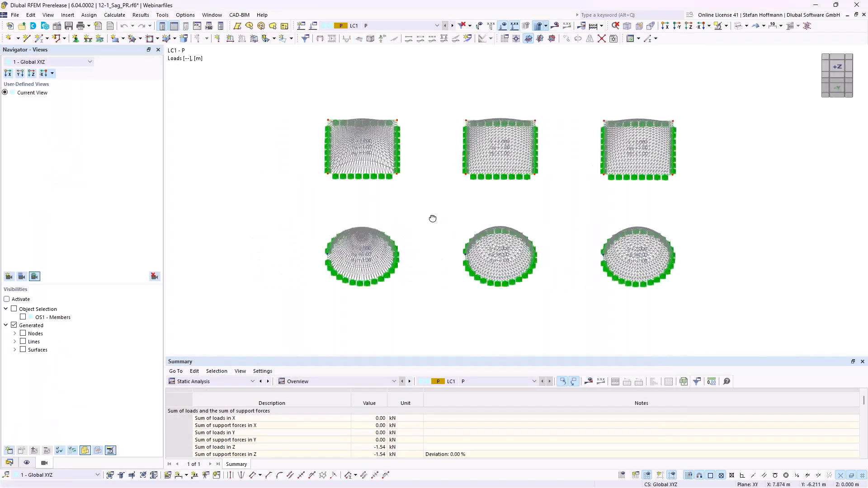
pyautogui.keyDown('ctrl'); pyautogui.moveTo(432, 219); pyautogui.dragTo(426, 233, button='middle'); pyautogui.keyUp('ctrl')
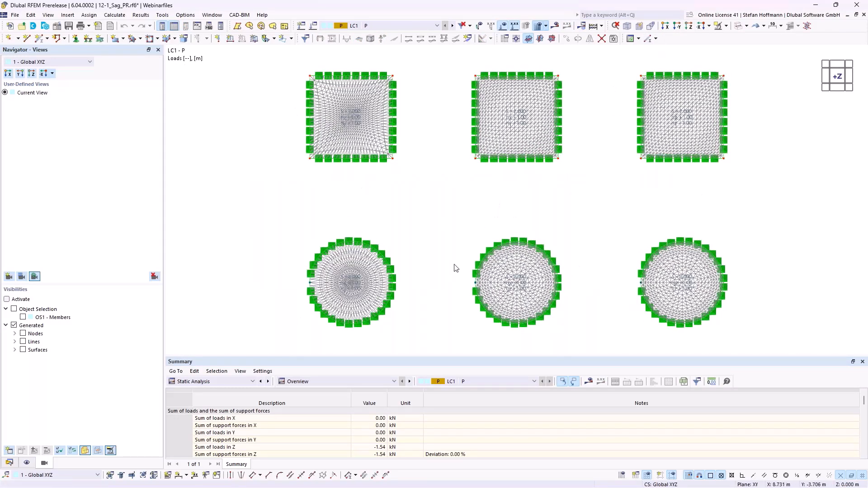
pyautogui.scroll(5, 386, 123)
pyautogui.scroll(-2, 389, 136)
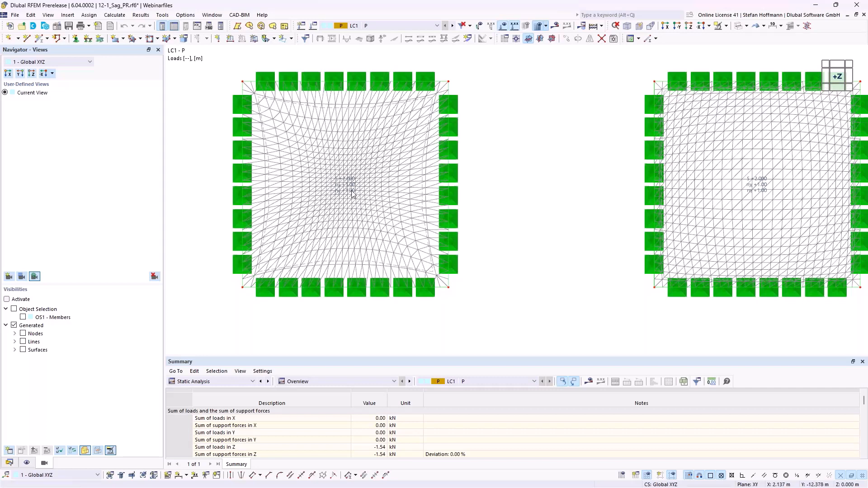
pyautogui.moveTo(616, 192); pyautogui.dragTo(287, 174, button='middle')
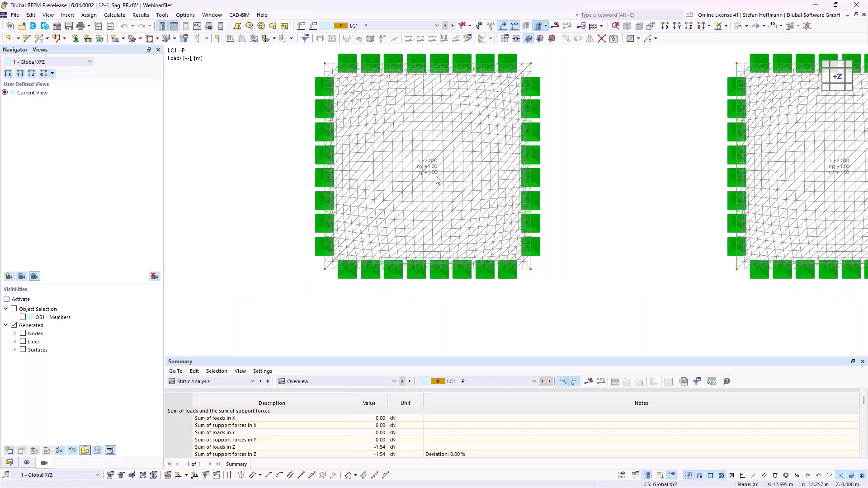
pyautogui.scroll(-1, 435, 177)
pyautogui.scroll(-5, 439, 179)
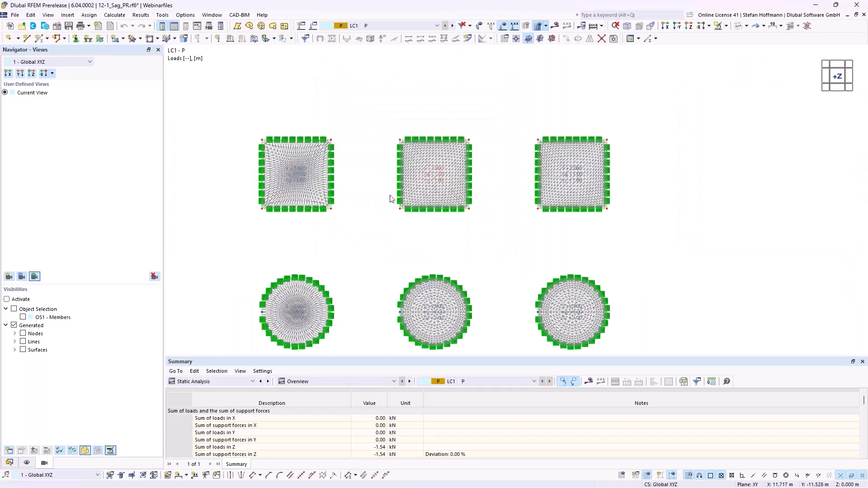
pyautogui.scroll(1, 390, 196)
pyautogui.moveTo(391, 194); pyautogui.dragTo(417, 167, button='middle')
# Step: Show the results again and view the shape contour lines of all six surfaces in an isometric-like view
pyautogui.click(555, 26)
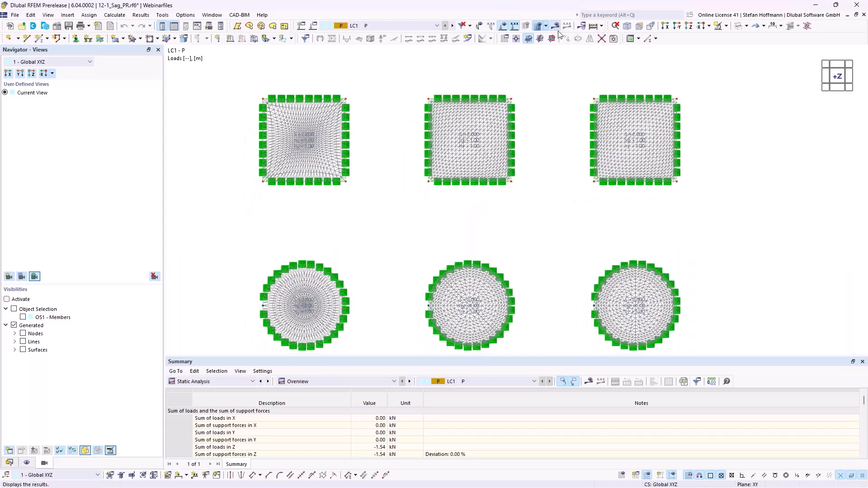
pyautogui.keyDown('ctrl'); pyautogui.moveTo(455, 212); pyautogui.dragTo(425, 151, button='middle'); pyautogui.keyUp('ctrl')
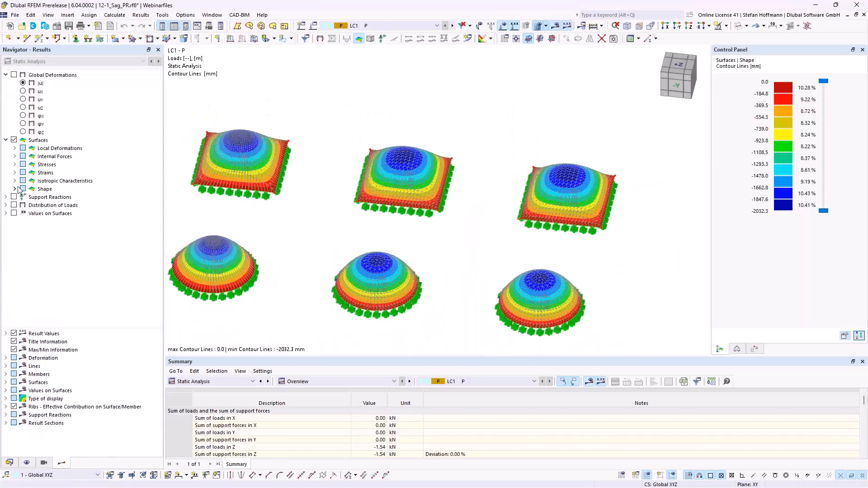
pyautogui.click(14, 189)
pyautogui.click(33, 197)
pyautogui.moveTo(318, 216); pyautogui.dragTo(359, 200, button='middle')
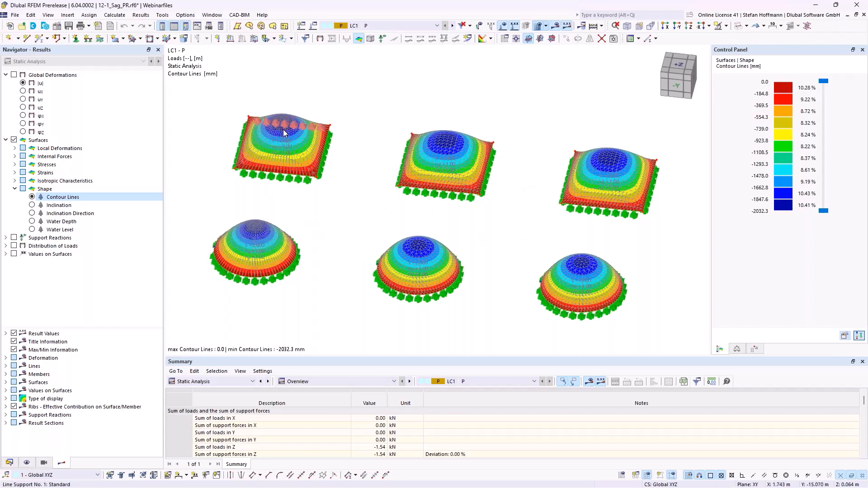
pyautogui.keyDown('ctrl'); pyautogui.moveTo(350, 210); pyautogui.dragTo(353, 200, button='middle'); pyautogui.keyUp('ctrl')
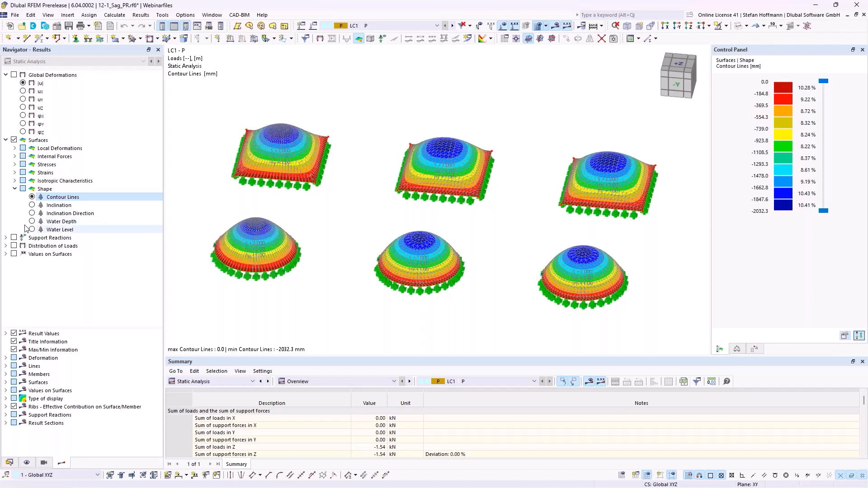
# Step: Display the basic internal forces of the surfaces, first the axial forces nx and then ny
pyautogui.click(15, 165)
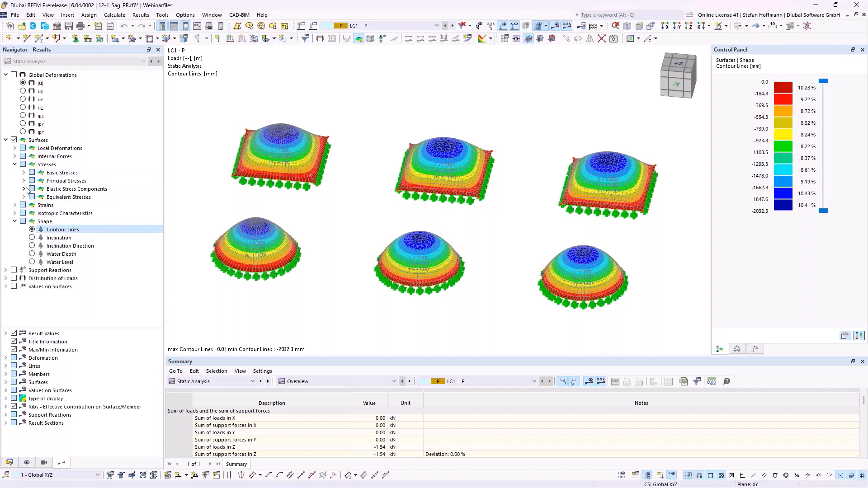
pyautogui.click(25, 181)
pyautogui.click(24, 181)
pyautogui.click(15, 165)
pyautogui.click(15, 156)
pyautogui.click(41, 214)
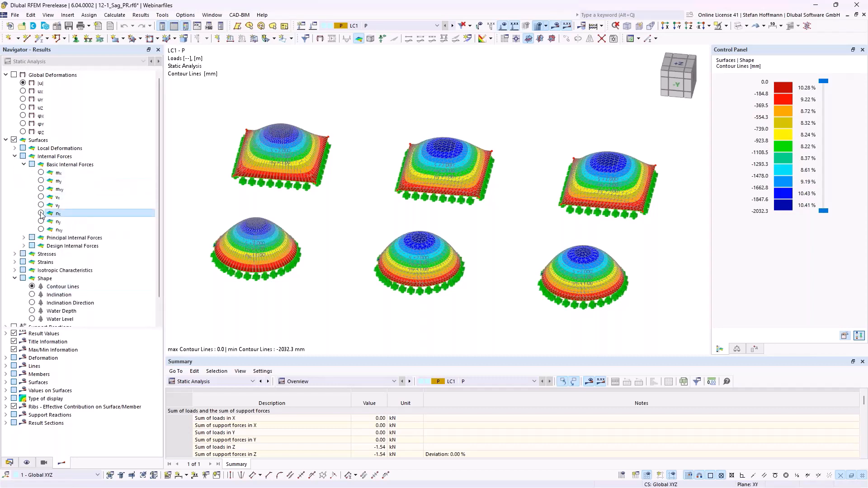
pyautogui.keyDown('ctrl'); pyautogui.moveTo(337, 198); pyautogui.dragTo(331, 236, button='middle'); pyautogui.keyUp('ctrl')
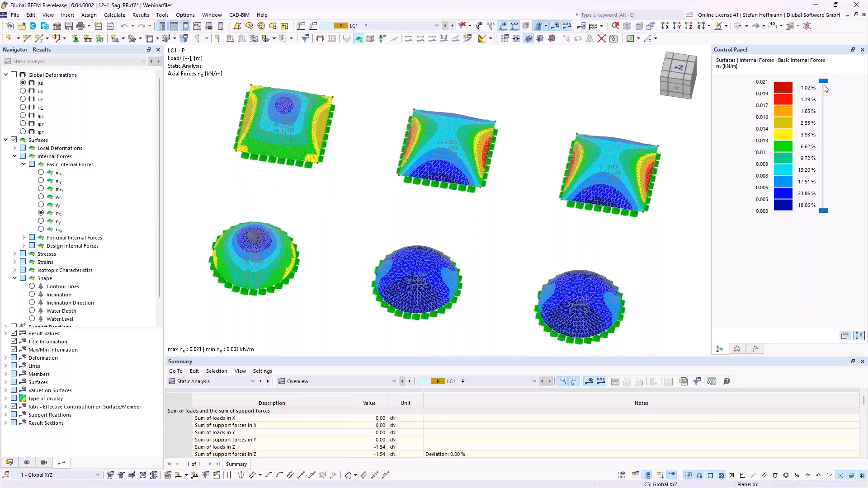
pyautogui.click(41, 221)
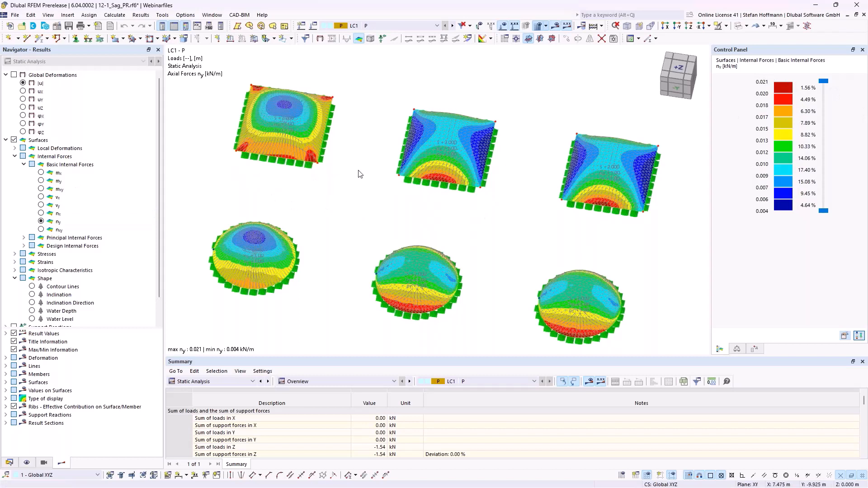
# Step: Display the principal internal force trajectories αm and compare them closely on the first and middle square surfaces
pyautogui.click(24, 239)
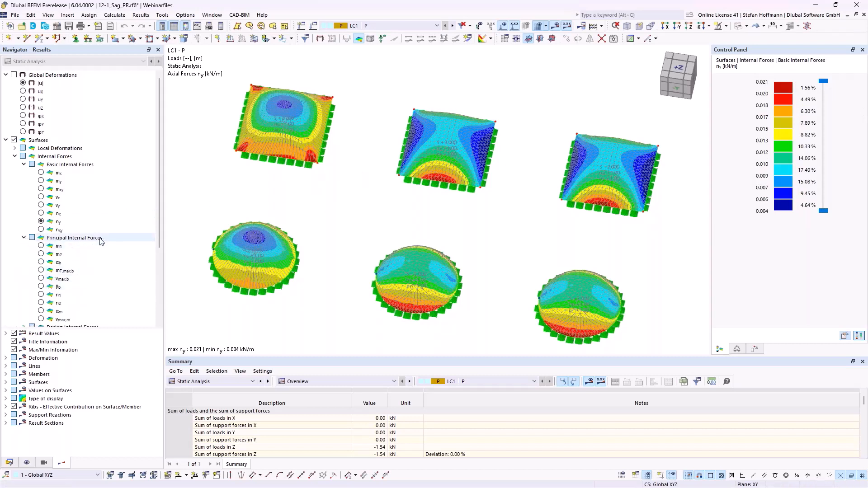
pyautogui.click(59, 311)
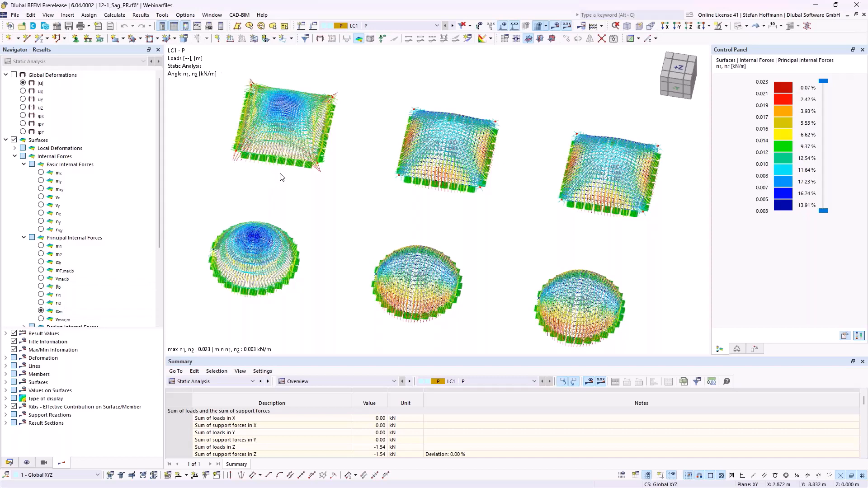
pyautogui.click(737, 349)
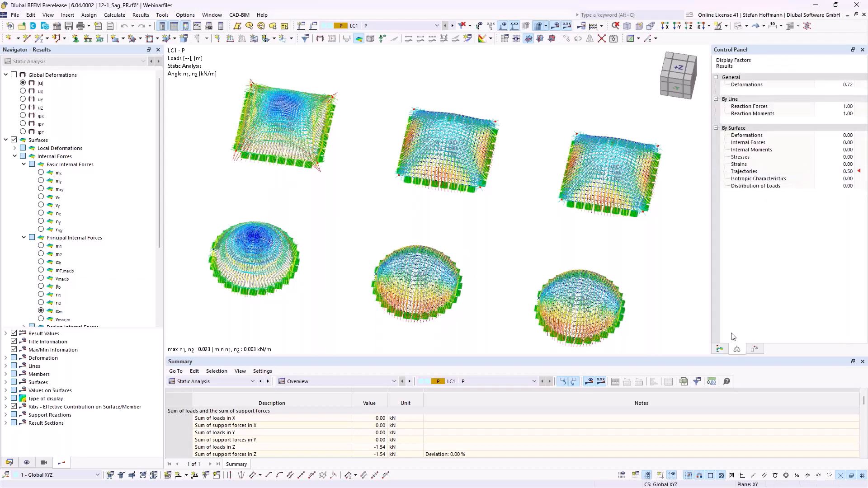
pyautogui.click(722, 350)
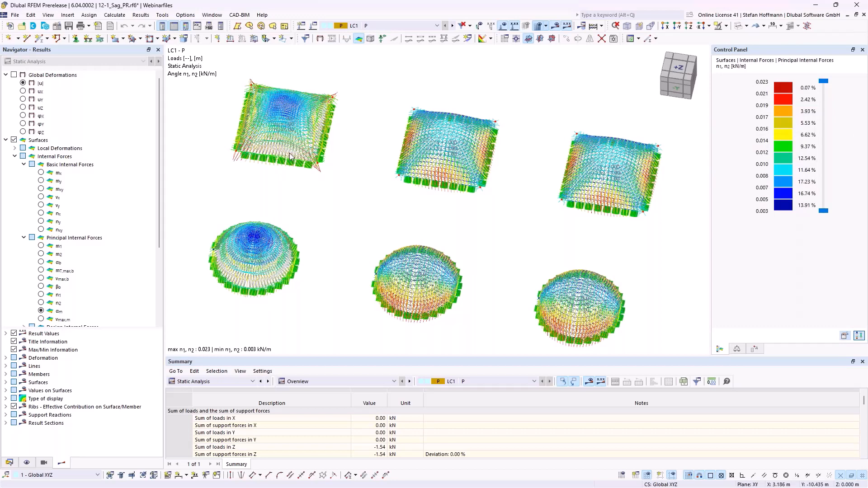
pyautogui.scroll(5, 297, 160)
pyautogui.scroll(-2, 344, 220)
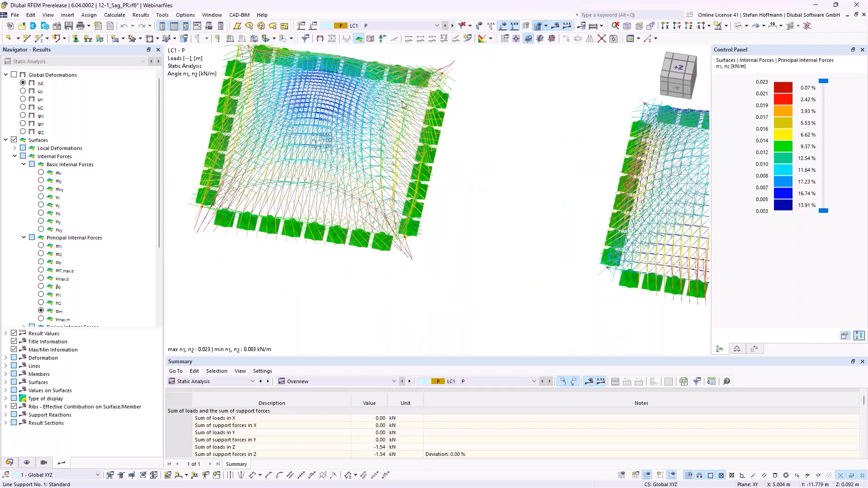
pyautogui.scroll(-1, 360, 101)
pyautogui.scroll(-1, 360, 101)
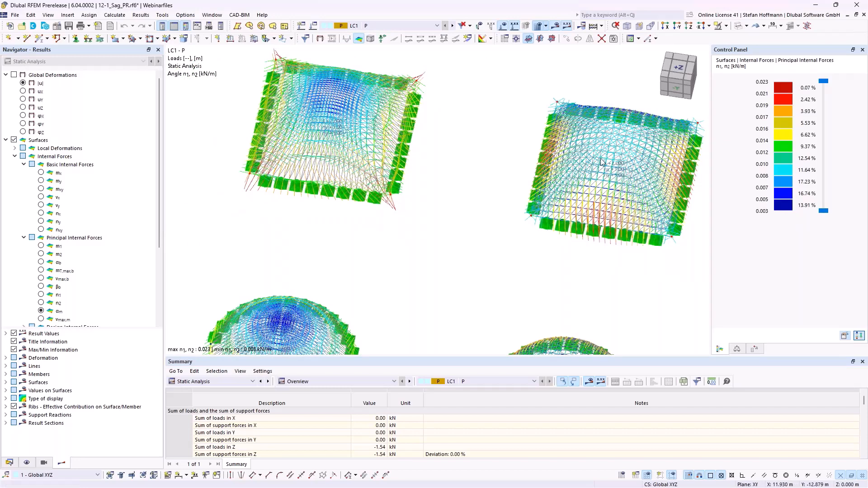
pyautogui.scroll(-2, 603, 164)
pyautogui.moveTo(602, 164); pyautogui.dragTo(496, 157, button='middle')
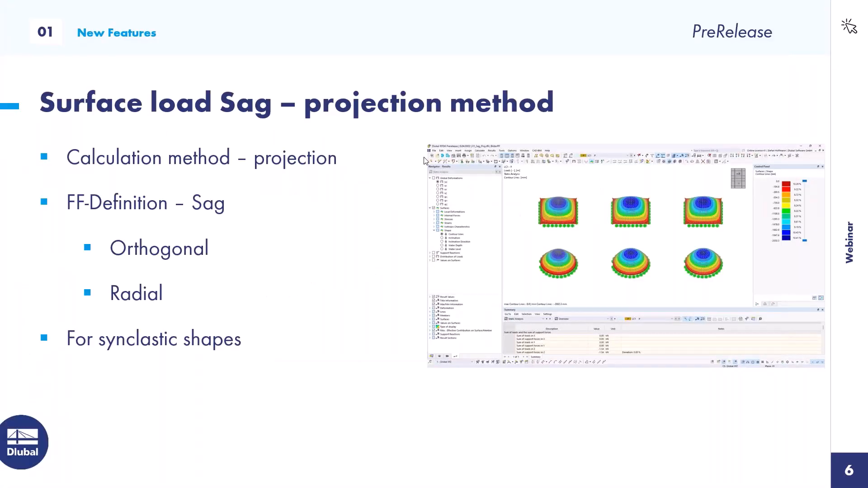
# Step: Advance the presentation to the slide "Material model - orthotropic, fabric, nonlinear elastic (Surfaces)"
pyautogui.click(446, 200)
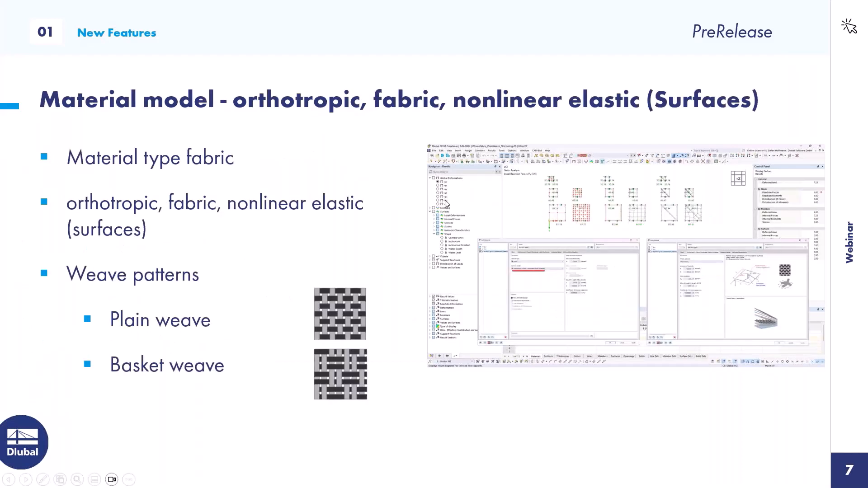
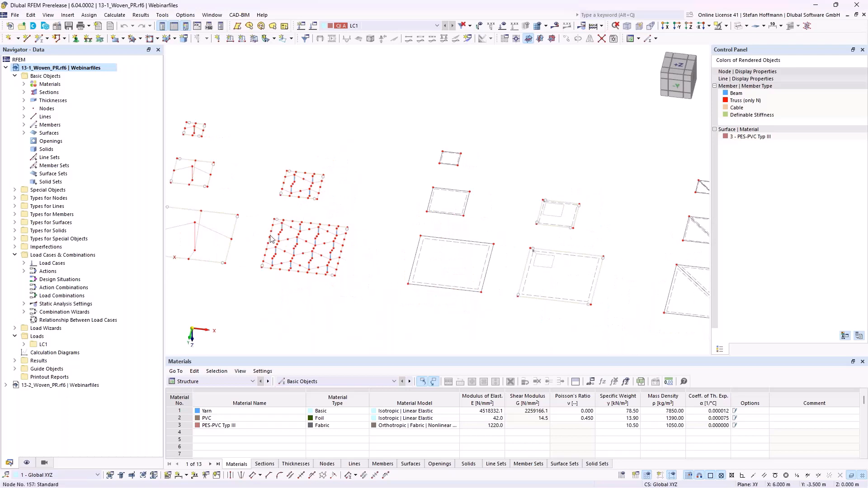
# Step: Open the fabric material of surface 13 and review its library entry PES-PVC Typ III and the available material models
pyautogui.doubleClick(425, 245)
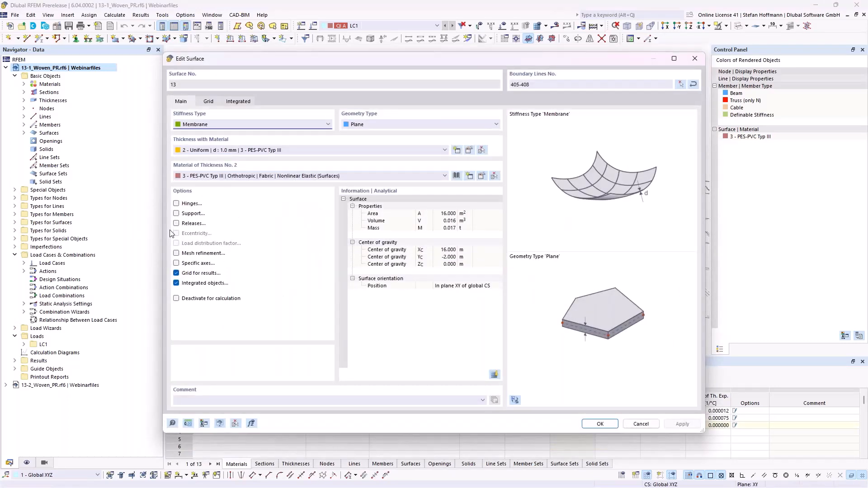
pyautogui.click(480, 178)
pyautogui.click(552, 83)
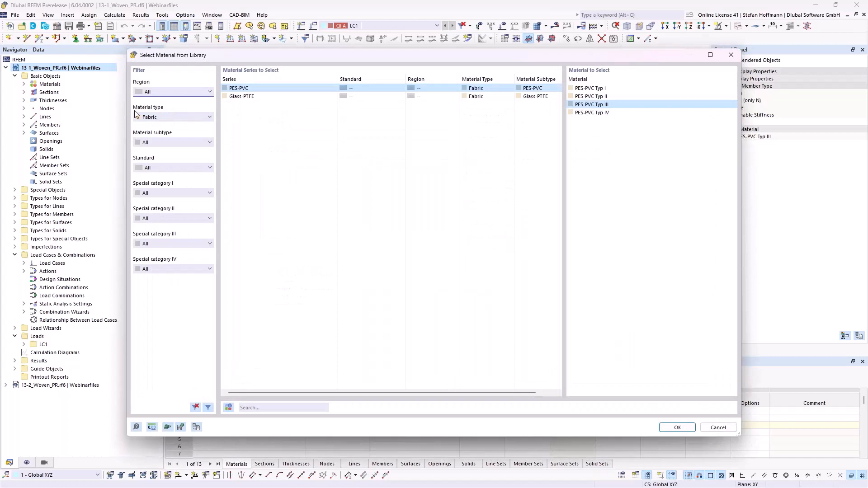
pyautogui.press('Return')
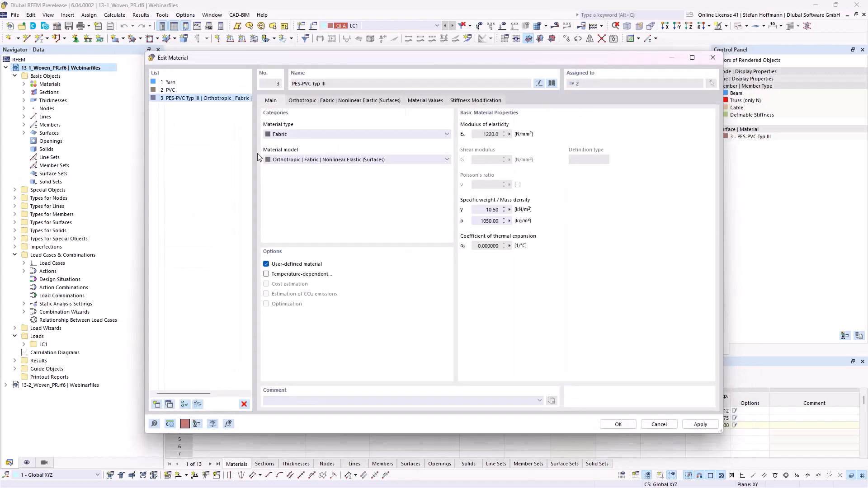
pyautogui.click(328, 159)
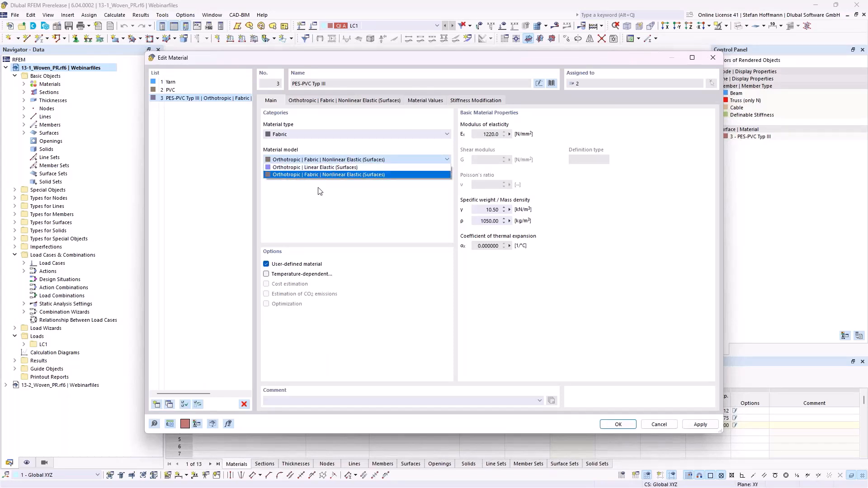
pyautogui.click(317, 206)
# Step: Turn off the user-defined material option, view the plain weave fabric parameters, and turn the option back on
pyautogui.click(266, 265)
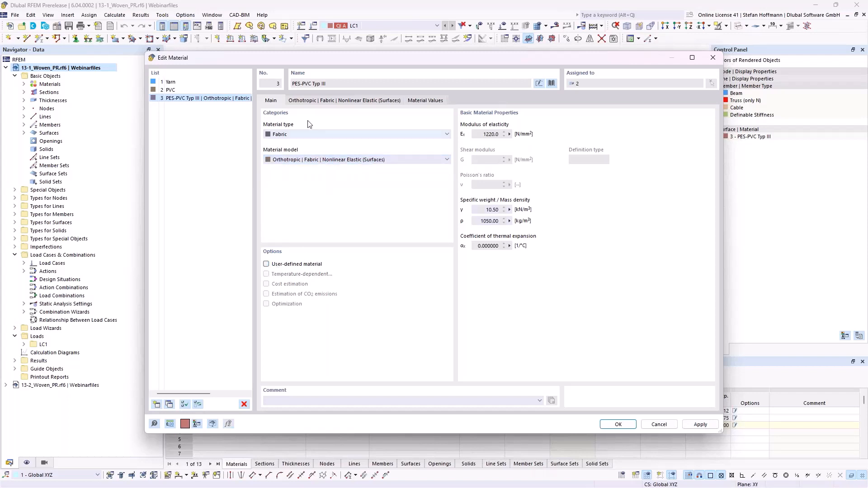
pyautogui.click(318, 101)
pyautogui.click(294, 221)
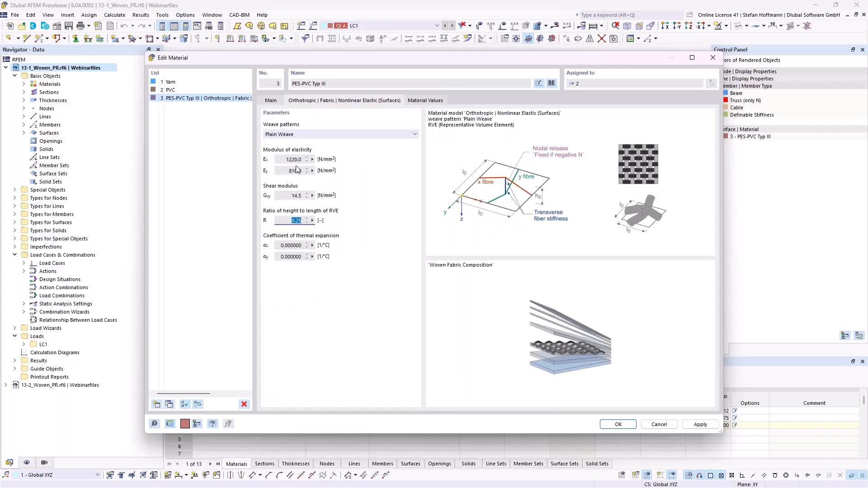
pyautogui.click(271, 100)
pyautogui.click(287, 264)
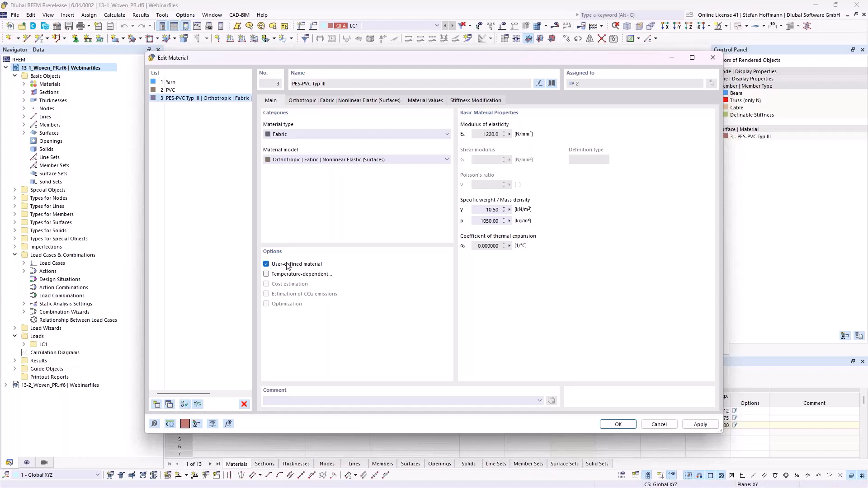
# Step: Review the user-defined fabric parameters: moduli of elasticity, shear modulus and the ratio of height to length of the RVE
pyautogui.click(332, 104)
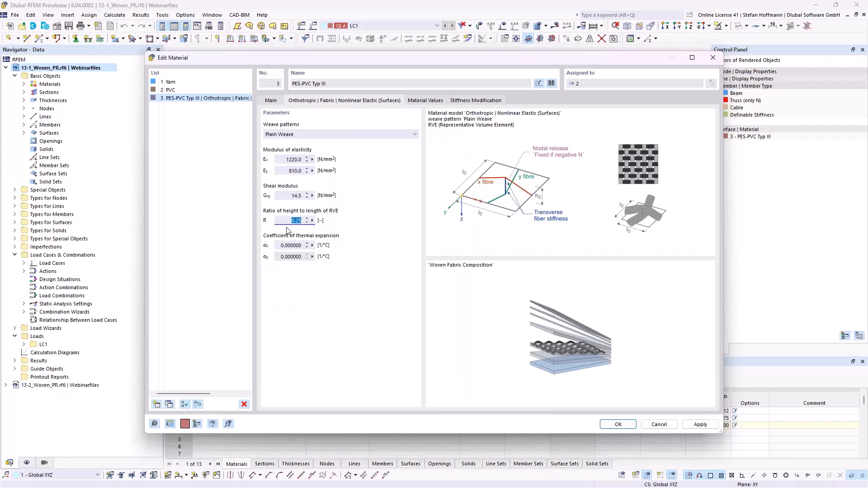
pyautogui.click(284, 158)
pyautogui.click(291, 197)
pyautogui.click(315, 222)
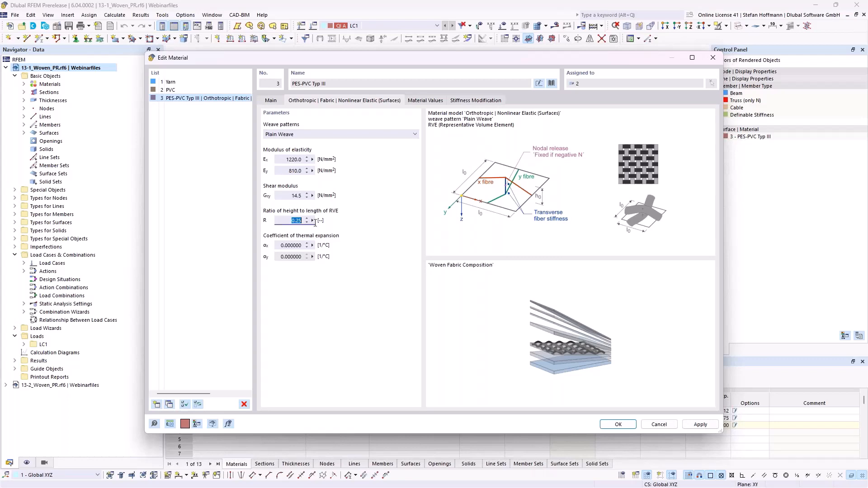
# Step: Close the fabric material and surface 13 settings without applying any changes
pyautogui.click(665, 425)
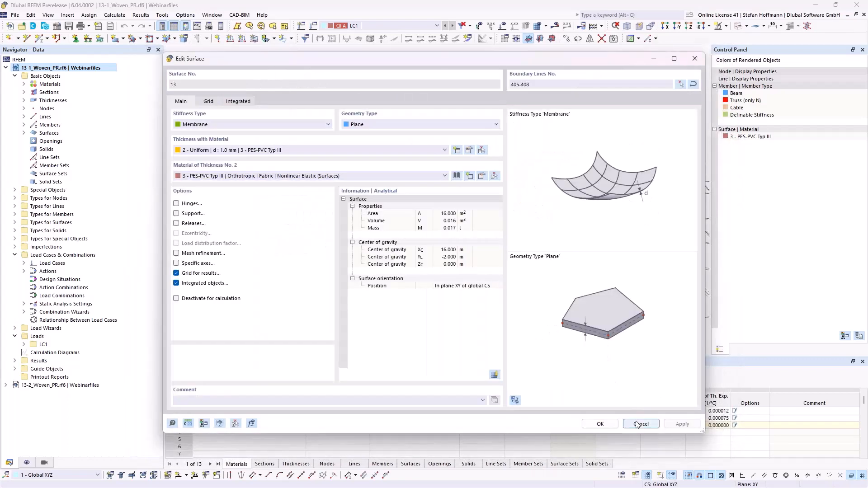
pyautogui.click(637, 424)
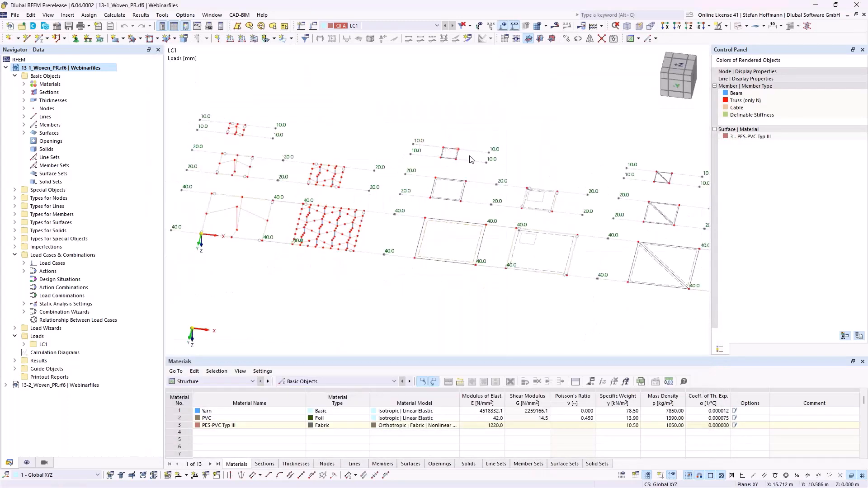
# Step: Hide the loads and display the LC1 results to compare the local reaction forces of the fibre models and membrane surfaces
pyautogui.click(502, 25)
pyautogui.click(555, 26)
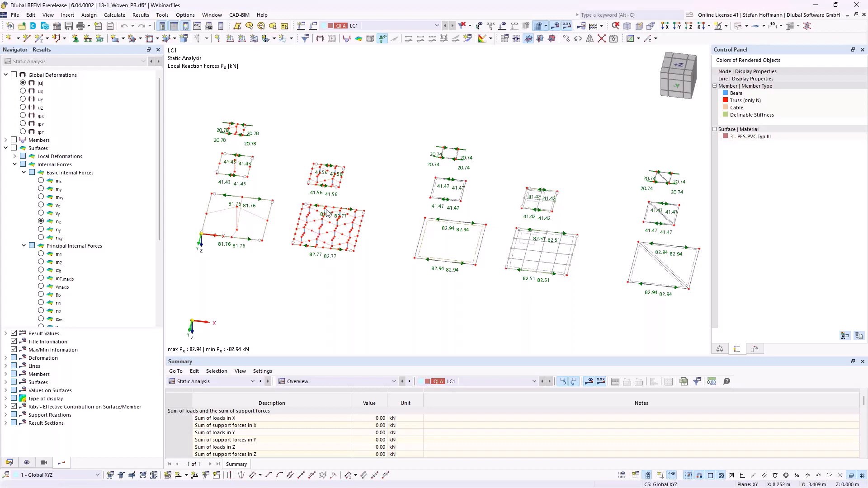
pyautogui.scroll(5, 312, 217)
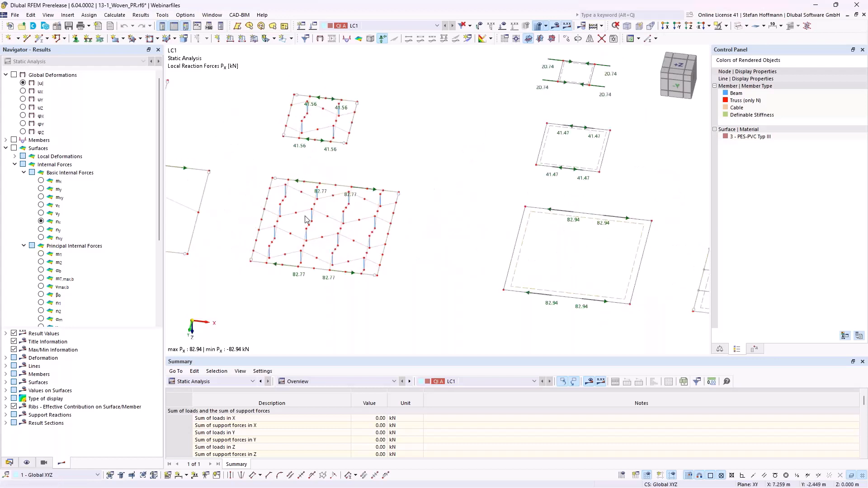
pyautogui.scroll(-3, 306, 219)
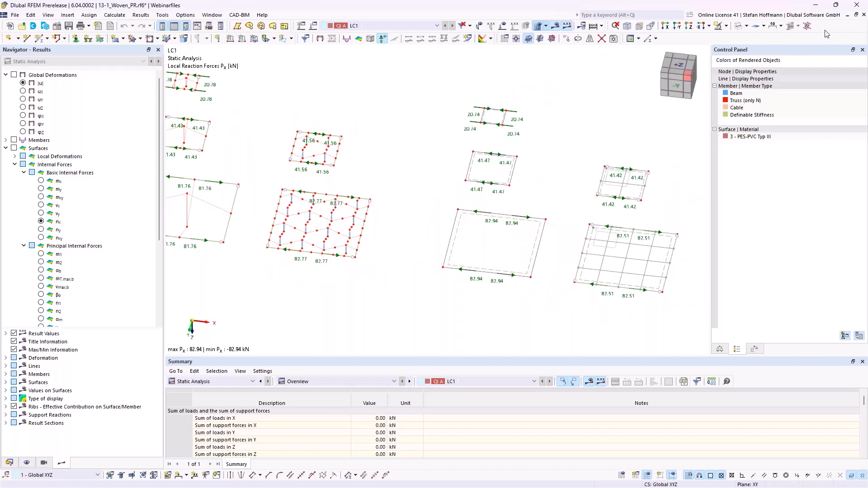
# Step: Close the model 13-1_Woven_PR.rf6 without saving and inspect the four membranes in 13-2_Woven_PR.rf6
pyautogui.click(863, 15)
pyautogui.click(471, 288)
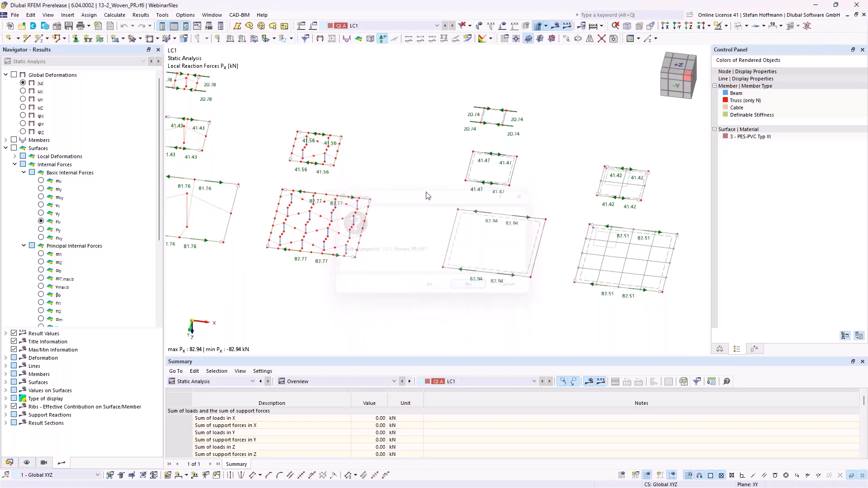
pyautogui.keyDown('ctrl'); pyautogui.moveTo(384, 218); pyautogui.dragTo(406, 240, button='middle'); pyautogui.keyUp('ctrl')
pyautogui.scroll(3, 407, 239)
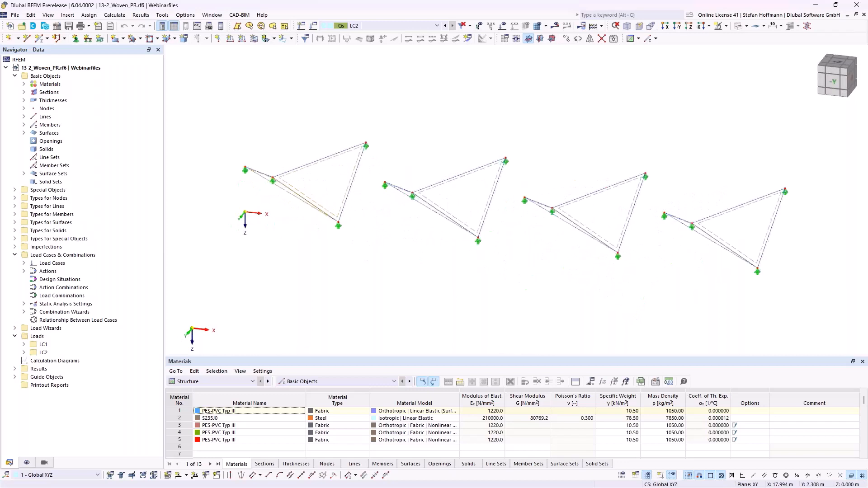
pyautogui.keyDown('ctrl'); pyautogui.moveTo(429, 234); pyautogui.dragTo(408, 226, button='middle'); pyautogui.keyUp('ctrl')
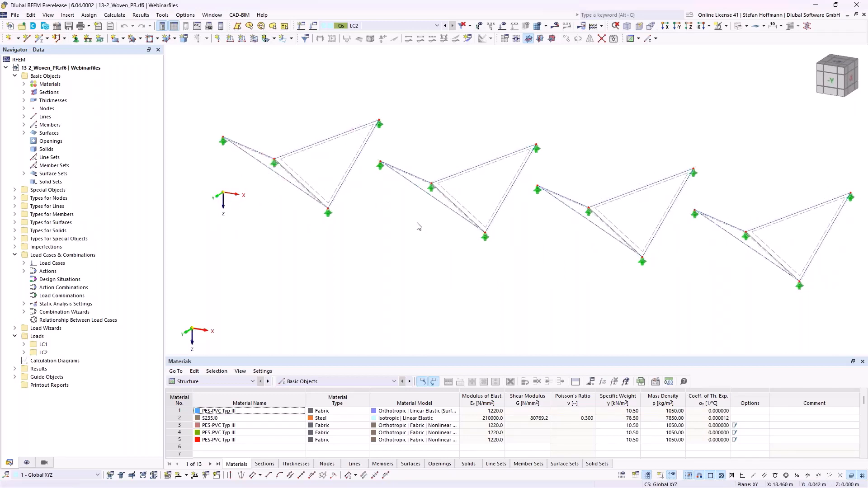
pyautogui.scroll(-1, 417, 223)
pyautogui.moveTo(417, 230)
pyautogui.mouseDown(button='middle')
pyautogui.moveTo(393, 228)
pyautogui.moveTo(411, 225)
pyautogui.mouseUp(button='middle')
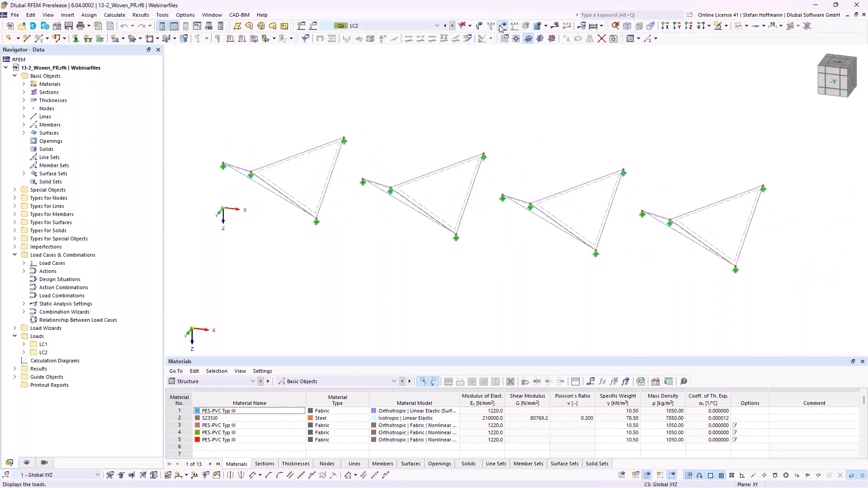
# Step: Show the loads and review the form-finding surface set load in LC1 and the surface load in LC2
pyautogui.click(501, 28)
pyautogui.click(445, 27)
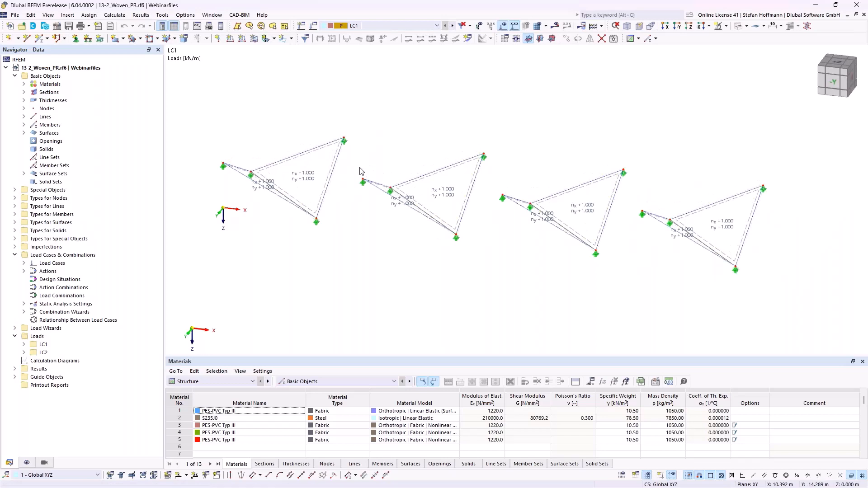
pyautogui.doubleClick(298, 178)
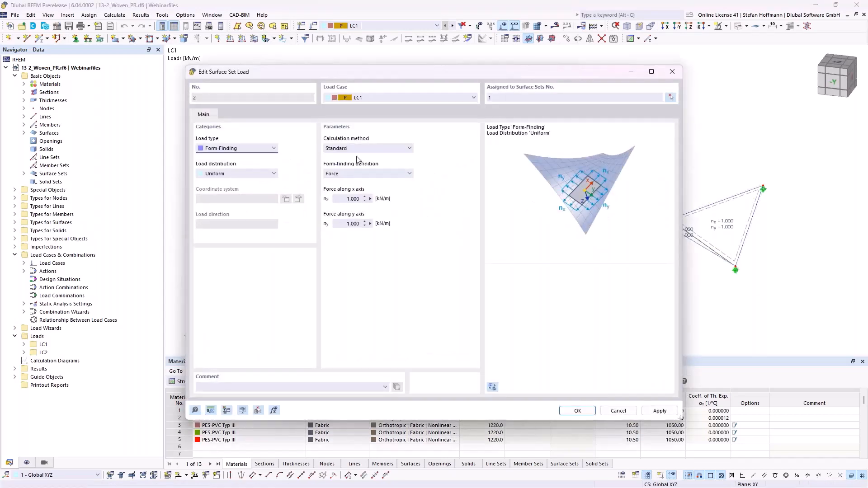
pyautogui.press('Escape')
pyautogui.click(452, 26)
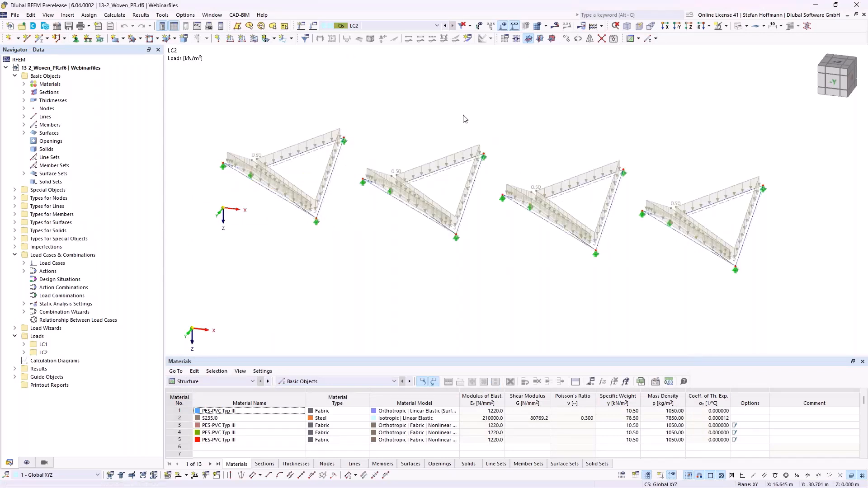
# Step: Return to load case LC1 and calculate it to inspect the form-found shapes of the four membranes
pyautogui.click(444, 26)
pyautogui.click(556, 26)
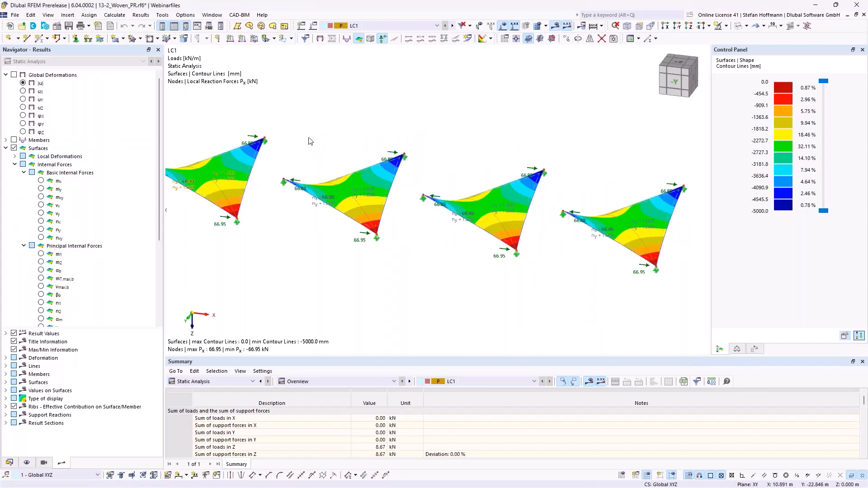
pyautogui.moveTo(318, 158); pyautogui.dragTo(351, 180, button='middle')
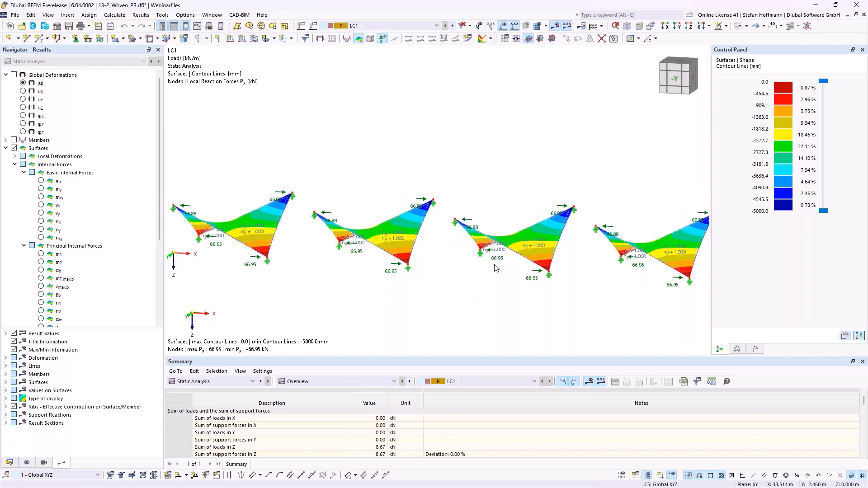
pyautogui.keyDown('ctrl'); pyautogui.moveTo(497, 261); pyautogui.dragTo(451, 241, button='middle'); pyautogui.keyUp('ctrl')
# Step: Hide the results and check which material model is assigned to surface 2 of the first membrane
pyautogui.click(554, 26)
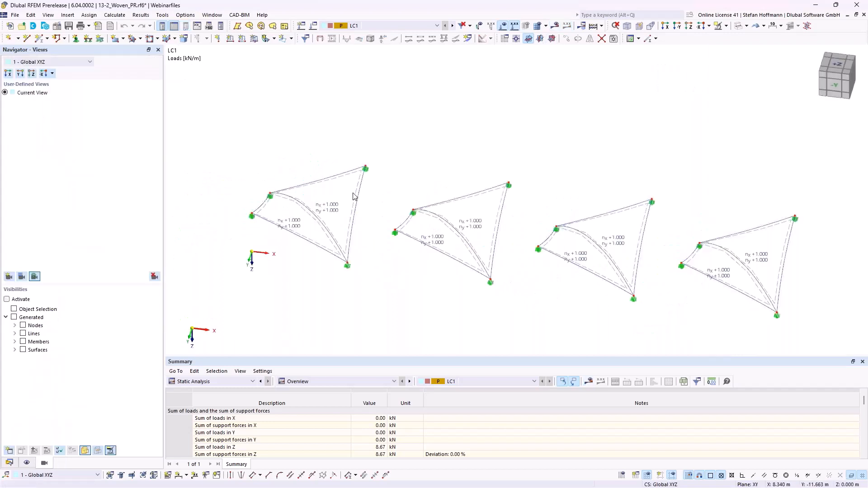
pyautogui.doubleClick(356, 196)
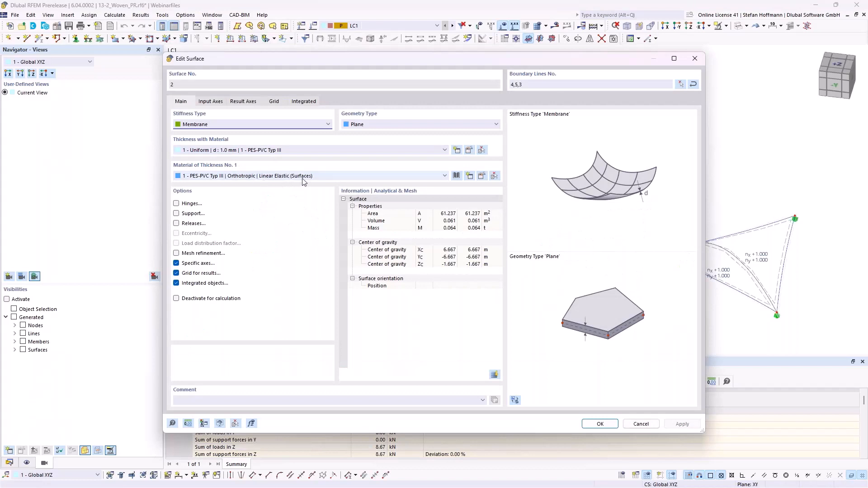
pyautogui.press('Escape')
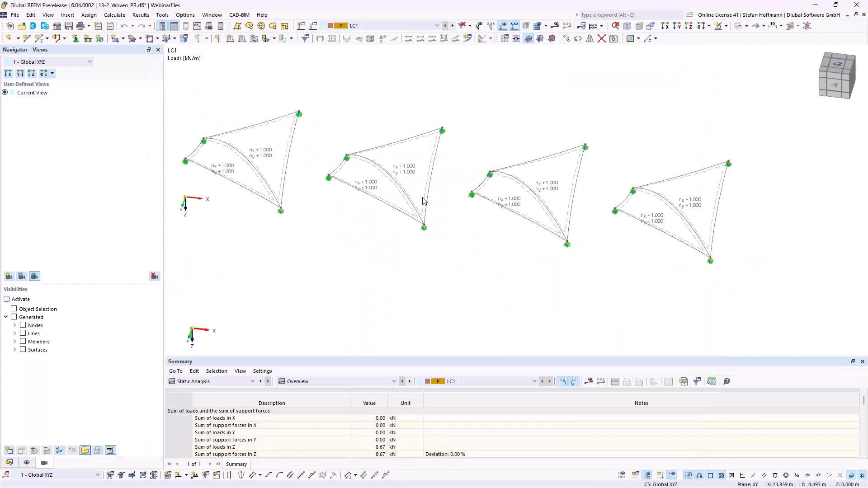
# Step: Compare the shear modulus of the nonlinear elastic fabric on surface 4 with that of linear elastic material 1
pyautogui.click(9, 462)
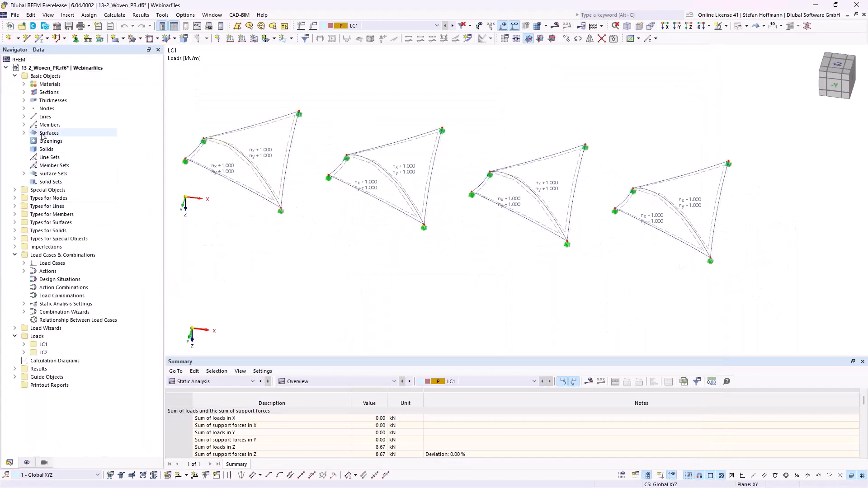
pyautogui.doubleClick(427, 184)
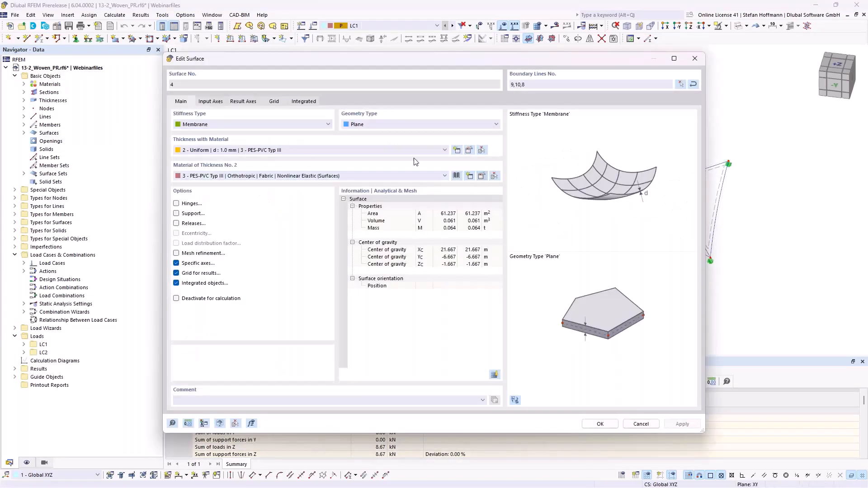
pyautogui.click(345, 100)
pyautogui.doubleClick(303, 194)
pyautogui.click(217, 81)
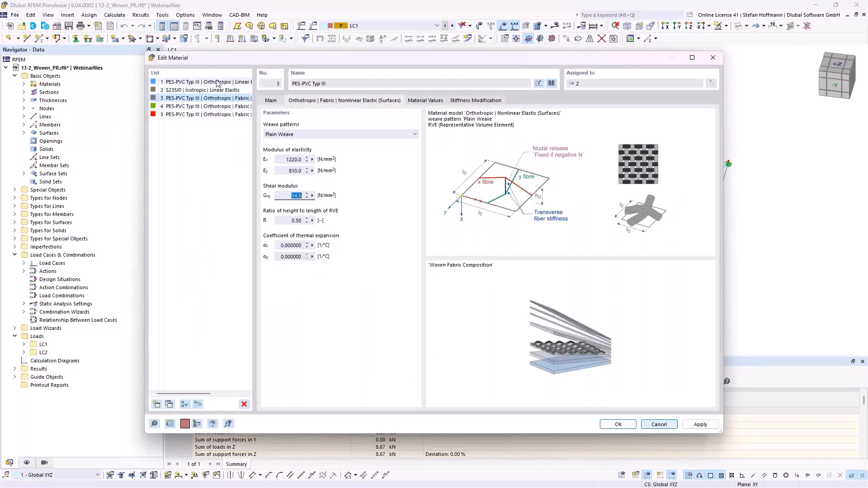
pyautogui.click(351, 101)
pyautogui.doubleClick(289, 195)
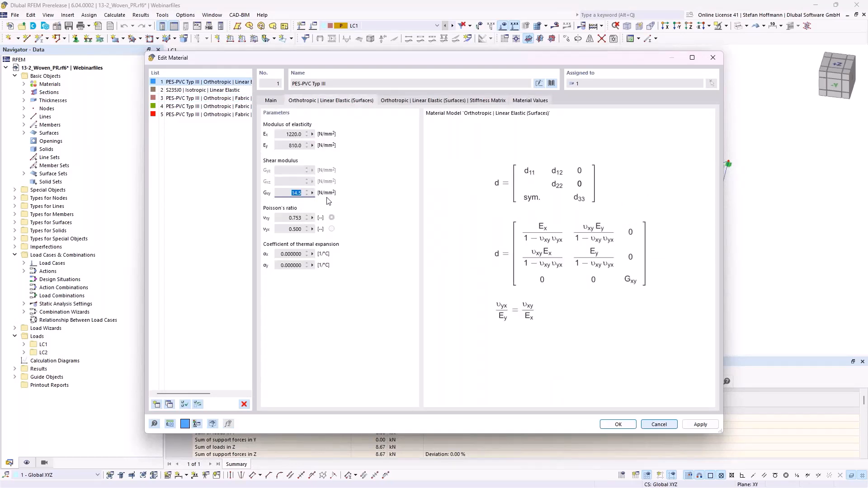
pyautogui.press('Escape')
pyautogui.press('Escape')
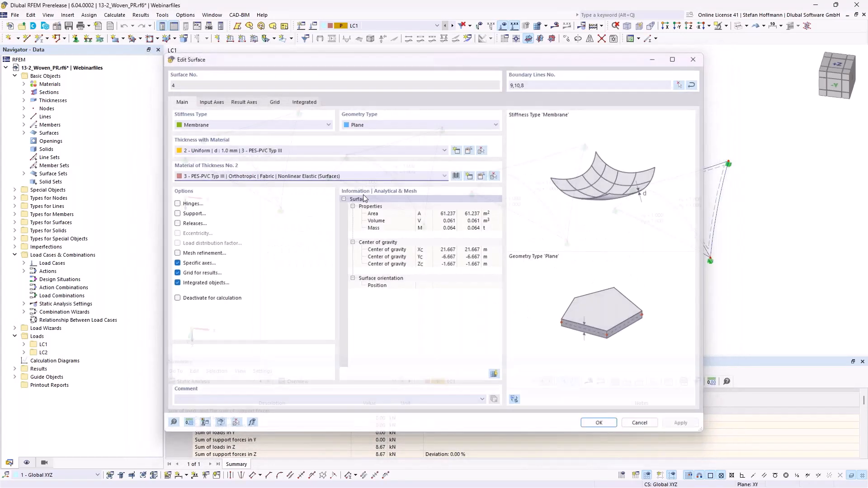
# Step: Open the fabric material of surface 5 and compare the shear moduli of materials 4 and 5
pyautogui.doubleClick(525, 192)
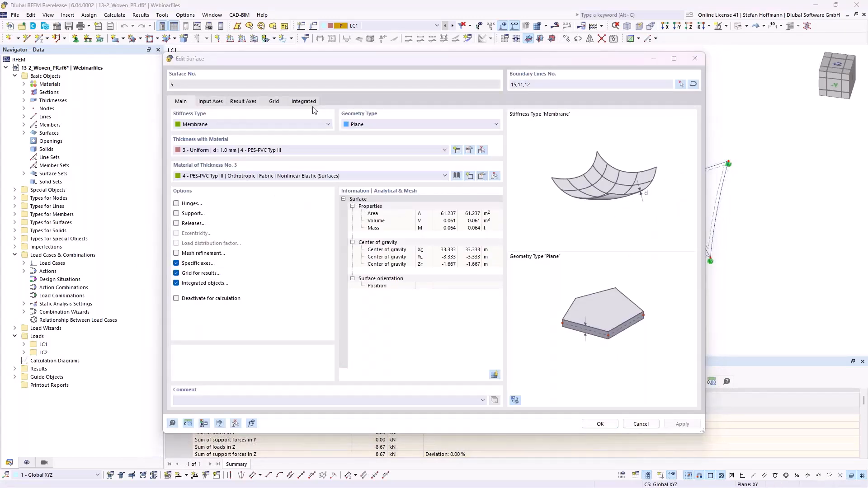
pyautogui.click(456, 175)
pyautogui.click(344, 100)
pyautogui.doubleClick(297, 195)
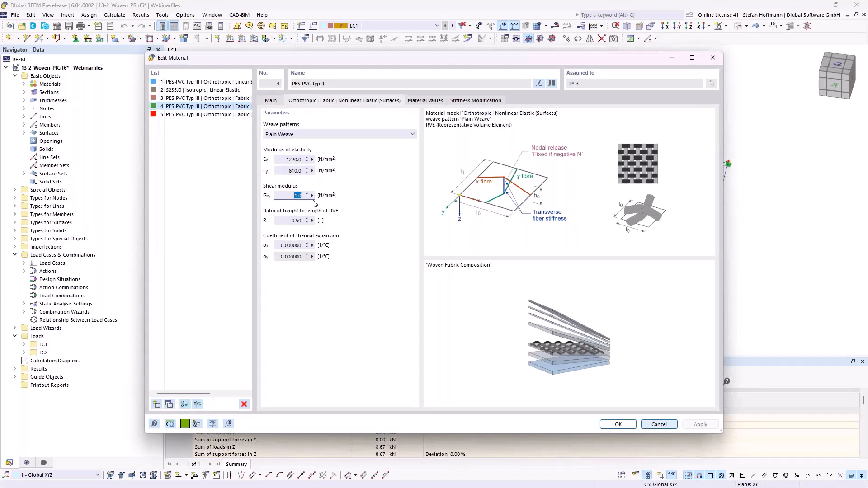
pyautogui.click(221, 114)
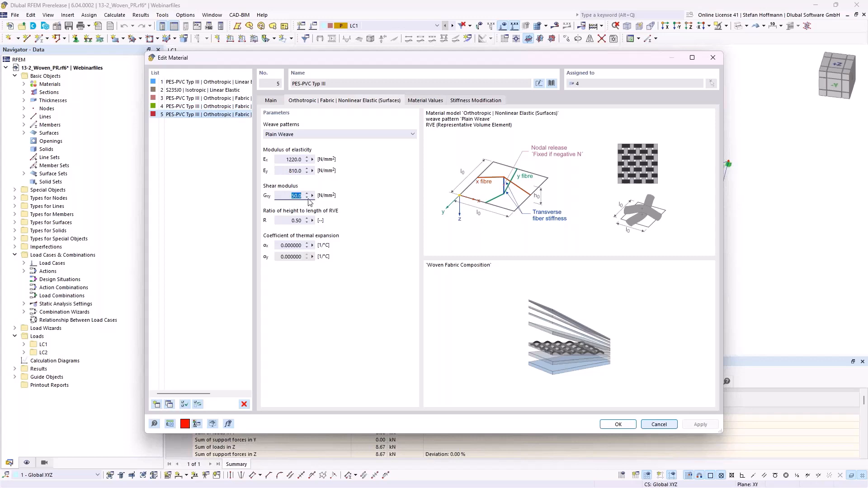
pyautogui.press('Return')
pyautogui.press('Return')
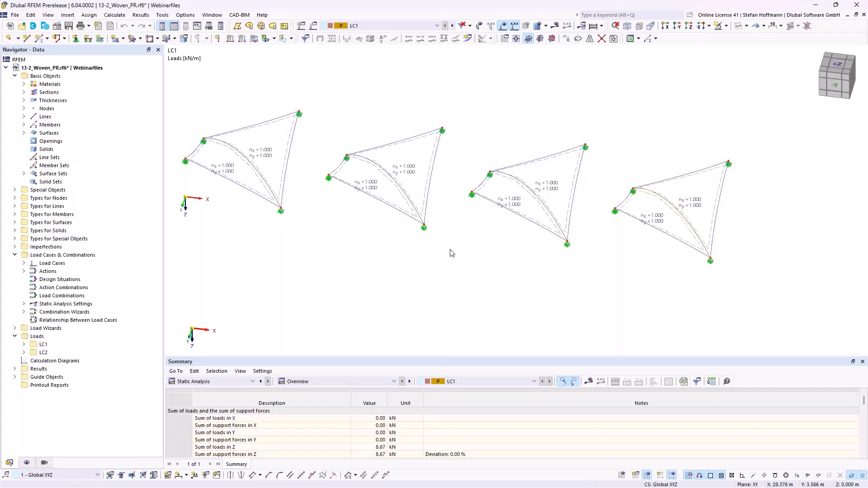
# Step: Display the LC1 results again and compare the form-found shapes and reaction forces of the four membranes
pyautogui.click(556, 25)
pyautogui.keyDown('ctrl'); pyautogui.moveTo(434, 197); pyautogui.dragTo(446, 221, button='middle'); pyautogui.keyUp('ctrl')
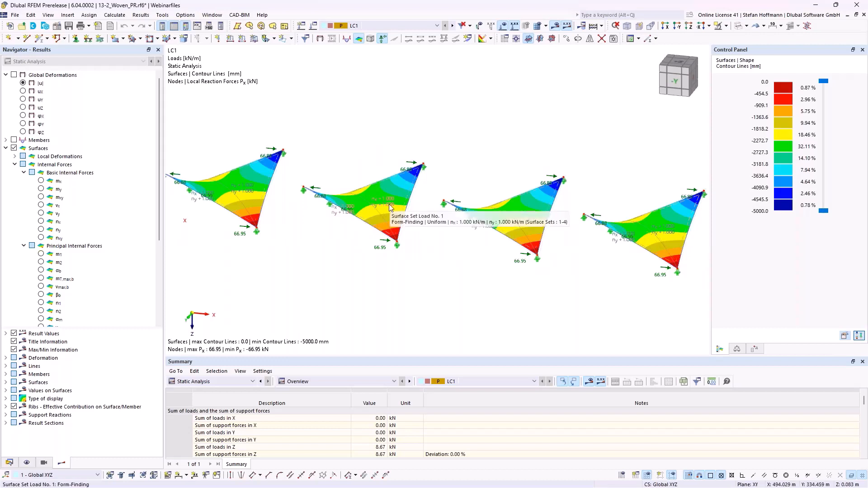
pyautogui.scroll(-1, 397, 207)
pyautogui.keyDown('ctrl'); pyautogui.moveTo(402, 208); pyautogui.dragTo(403, 214, button='middle'); pyautogui.keyUp('ctrl')
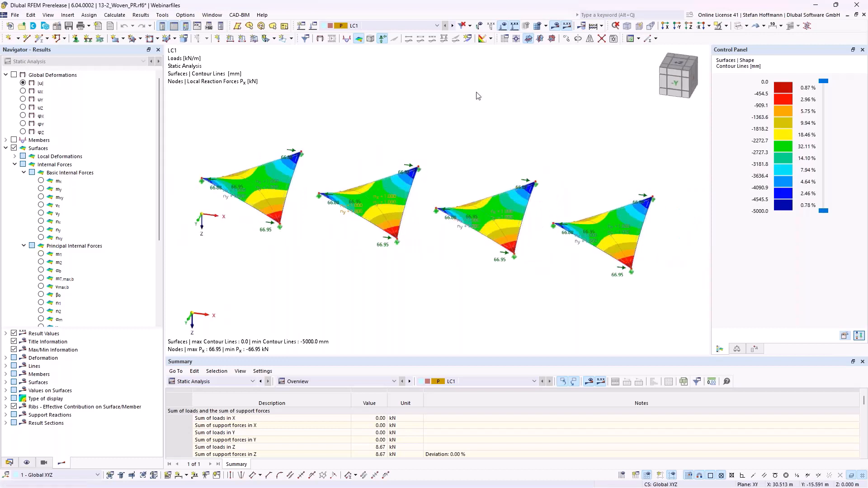
# Step: Calculate load case LC2 and hide its loads to expose the contour lines and reaction forces
pyautogui.click(452, 25)
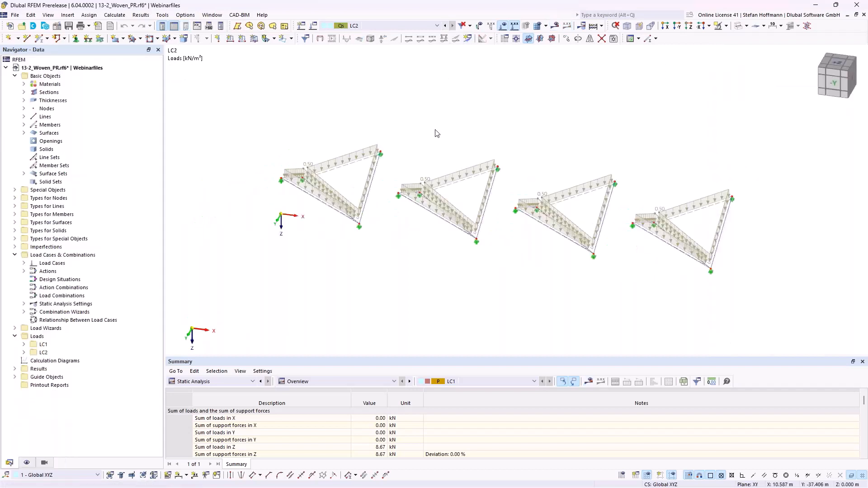
pyautogui.press('F5')
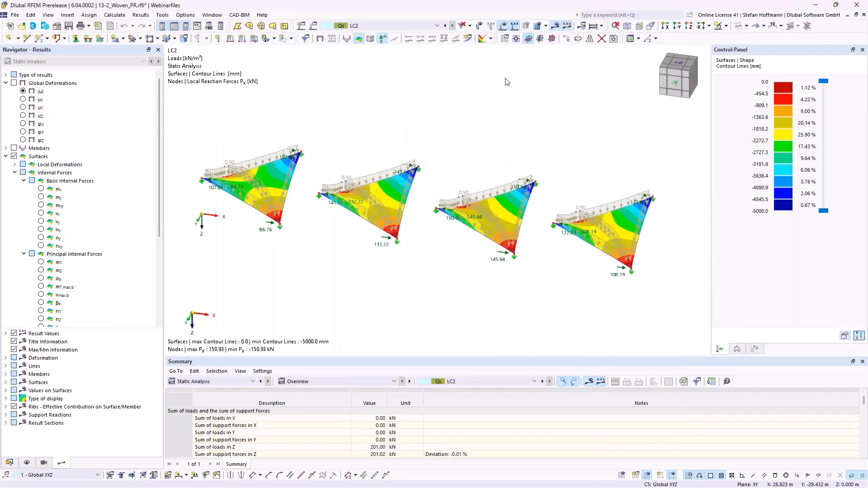
pyautogui.click(503, 26)
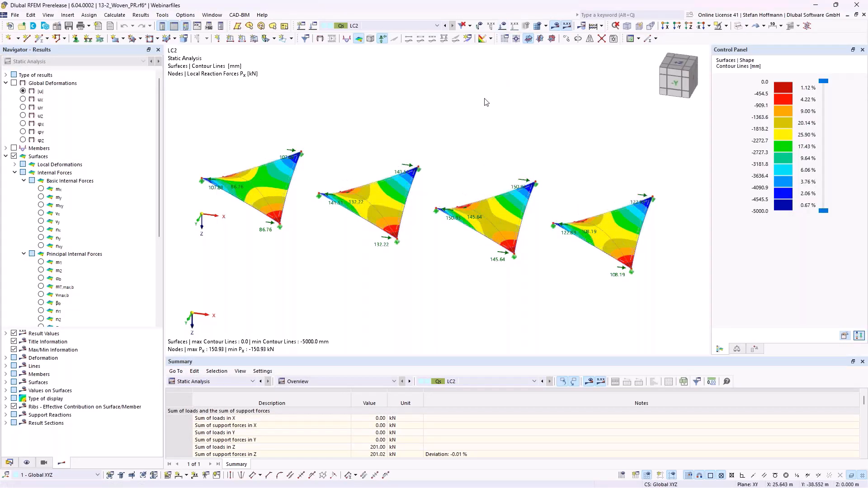
pyautogui.keyDown('ctrl'); pyautogui.moveTo(492, 120); pyautogui.dragTo(485, 150, button='middle'); pyautogui.keyUp('ctrl')
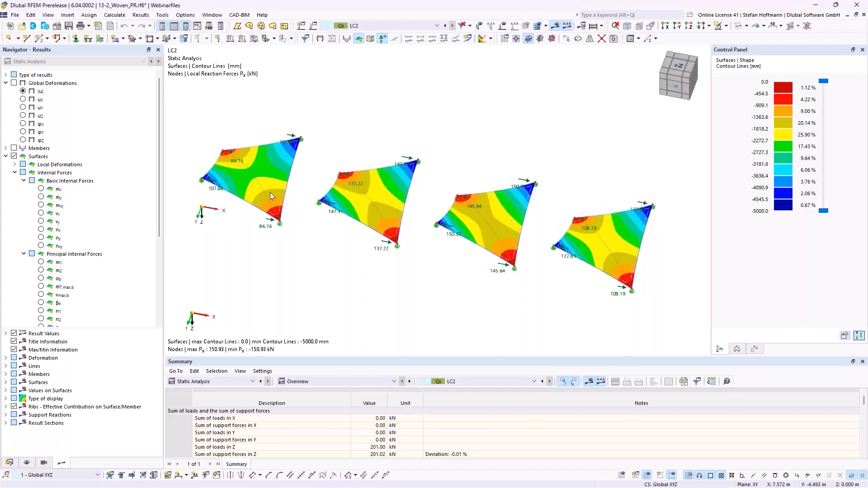
# Step: Compare the LC2 contour lines of the four membranes along the Y-axis and from a tilted view above
pyautogui.click(678, 28)
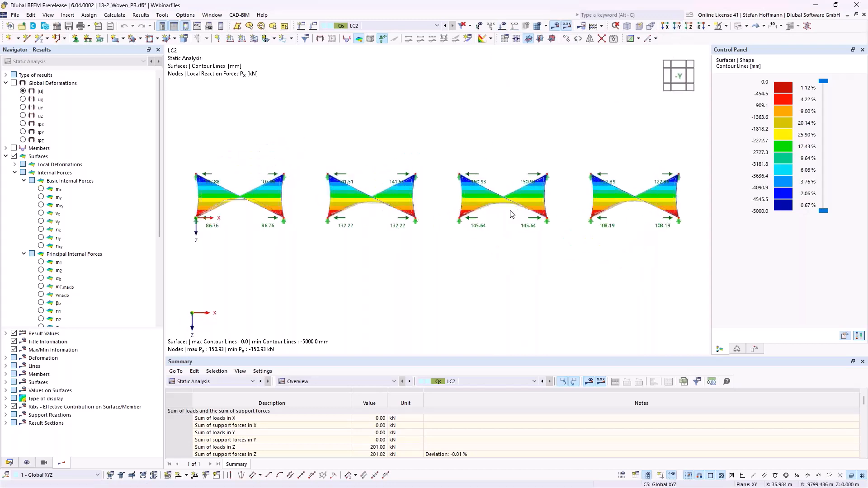
pyautogui.keyDown('ctrl'); pyautogui.moveTo(454, 190); pyautogui.dragTo(460, 248, button='middle'); pyautogui.keyUp('ctrl')
pyautogui.click(676, 25)
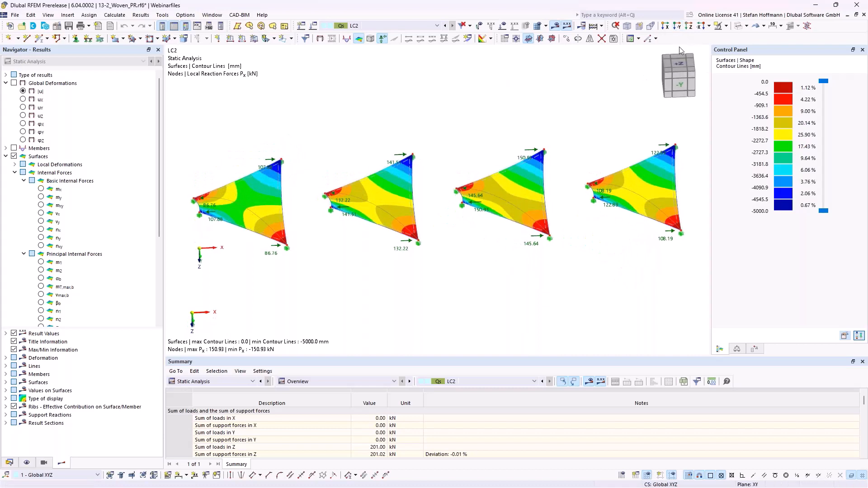
pyautogui.click(678, 70)
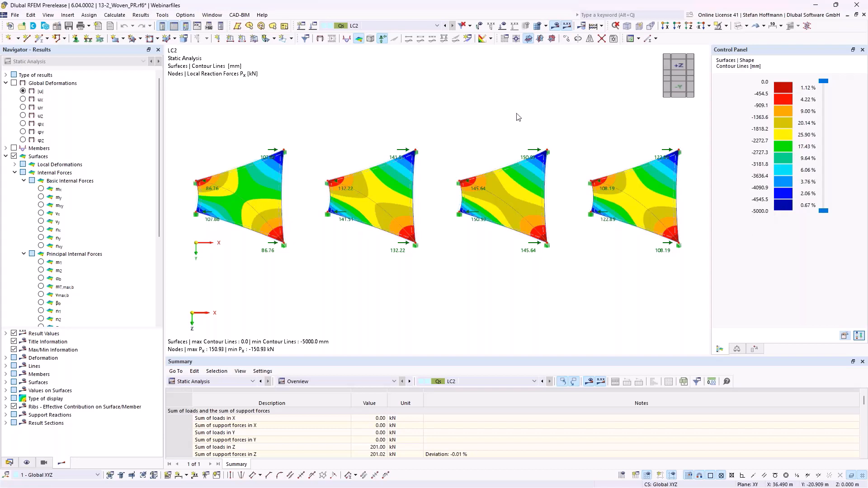
# Step: Display the axial forces nx of the four membranes and examine them from a tilted view
pyautogui.click(41, 230)
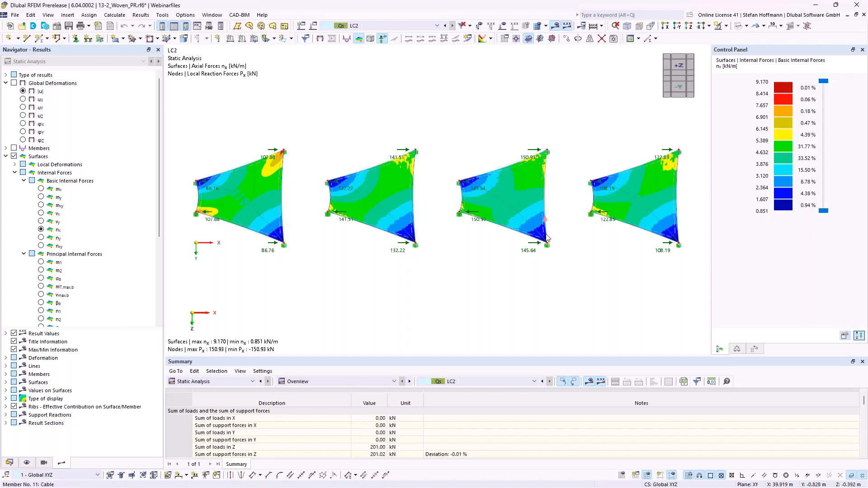
pyautogui.keyDown('ctrl'); pyautogui.moveTo(493, 251); pyautogui.dragTo(456, 203, button='middle'); pyautogui.keyUp('ctrl')
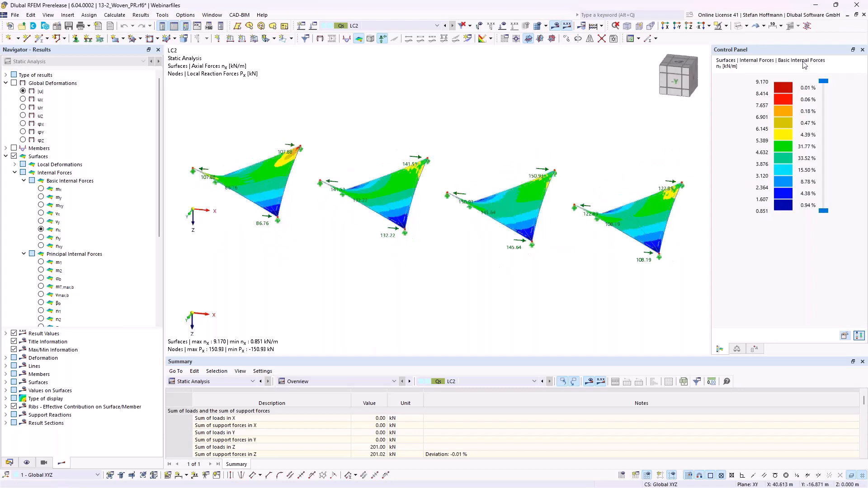
# Step: Close the RFEM Prerelease and then the 11-2_Ponding model in the other RFEM instance, both without saving
pyautogui.click(858, 5)
pyautogui.click(470, 288)
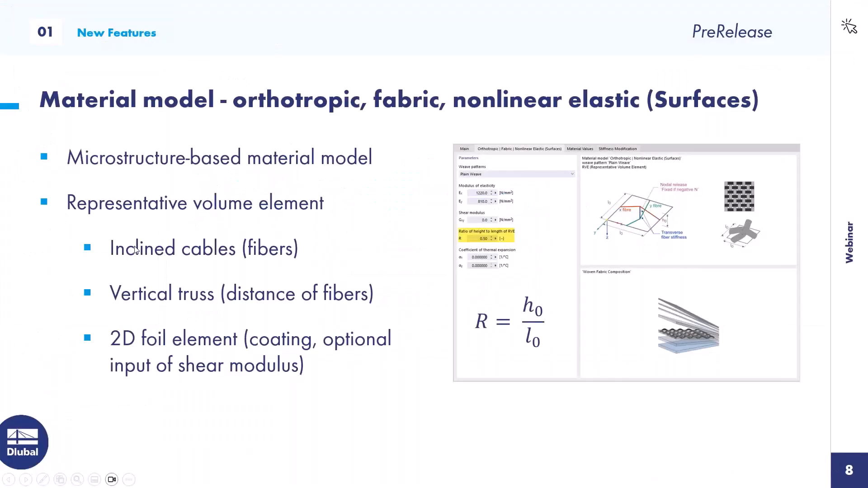
pyautogui.click(136, 249)
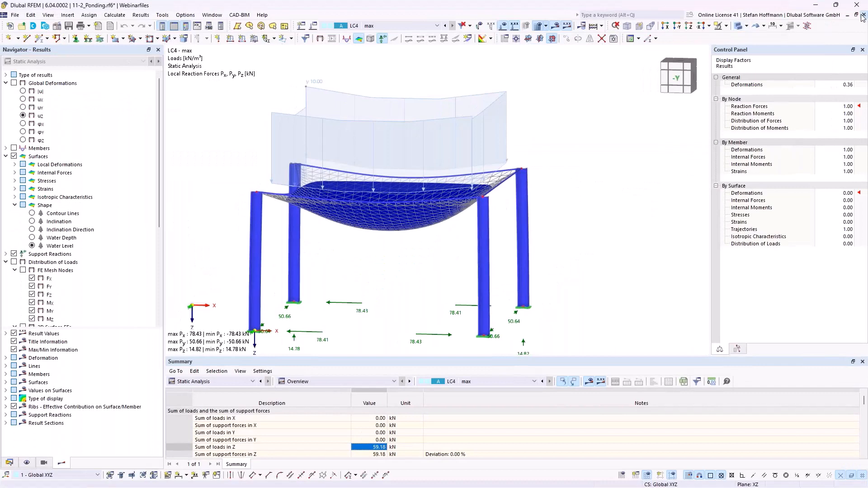
pyautogui.click(863, 14)
pyautogui.click(471, 287)
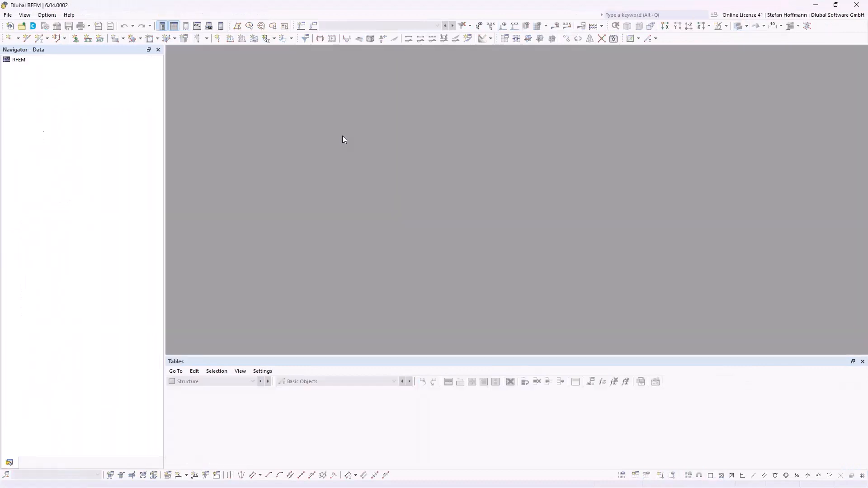
# Step: Switch to Dlubal Center and show the implemented RFEM 6 features in the account's development area
pyautogui.click(33, 26)
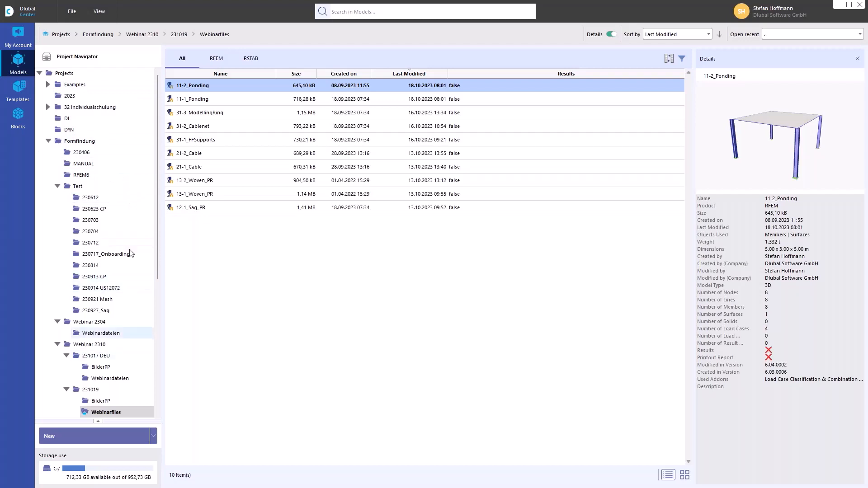
pyautogui.scroll(-6, 108, 226)
pyautogui.scroll(6, 120, 234)
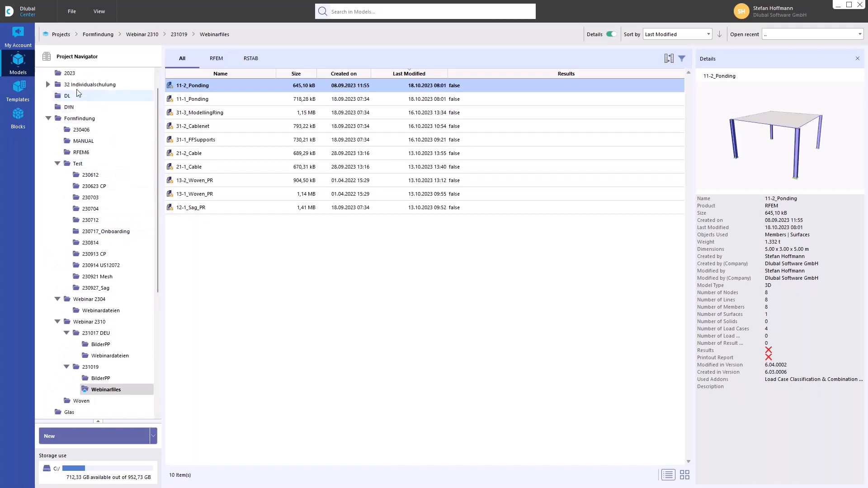
pyautogui.click(14, 30)
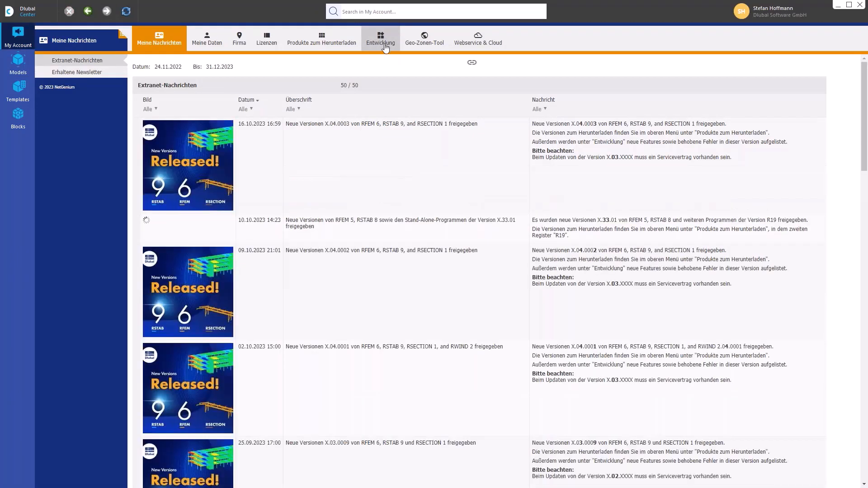
pyautogui.click(381, 42)
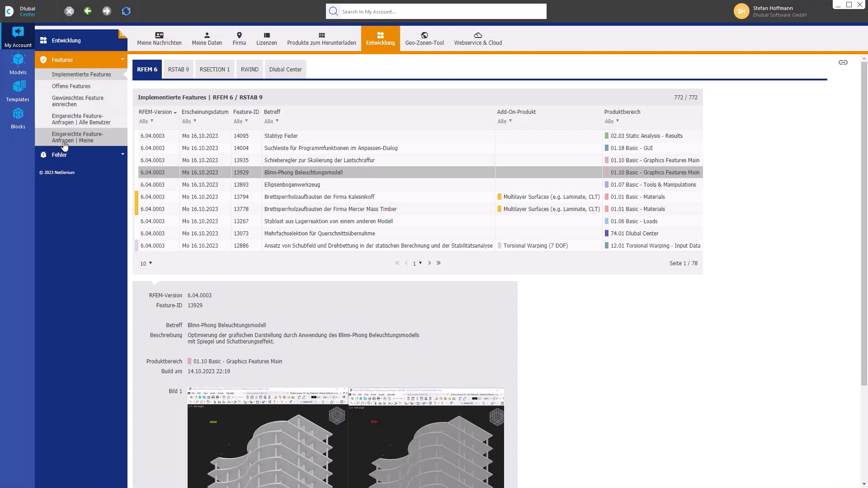
# Step: Return to the project models and open 21-1_Cable from the Webinarfiles folder
pyautogui.click(19, 61)
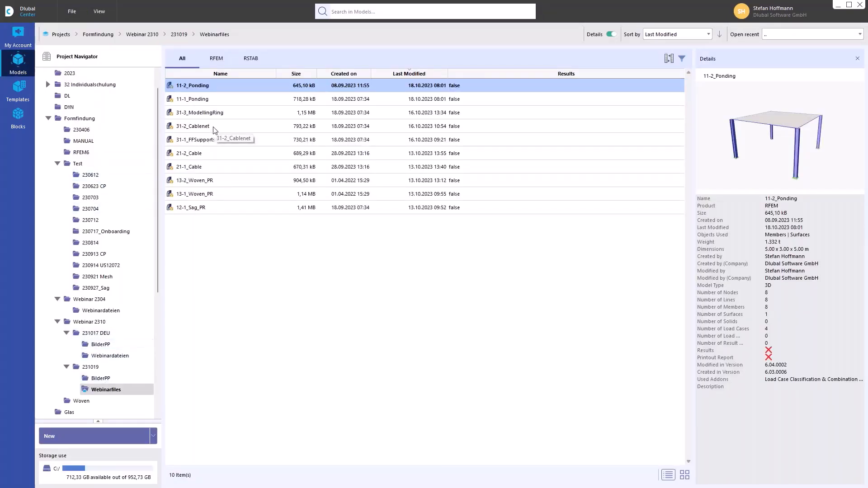
pyautogui.doubleClick(215, 170)
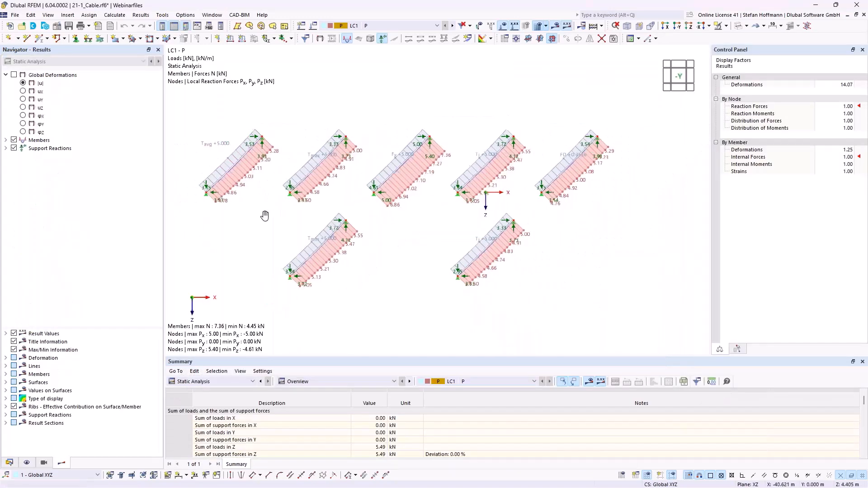
# Step: Try the Geometric definition type with Unstressed length and Sag on the form-finding load of member 3
pyautogui.doubleClick(243, 157)
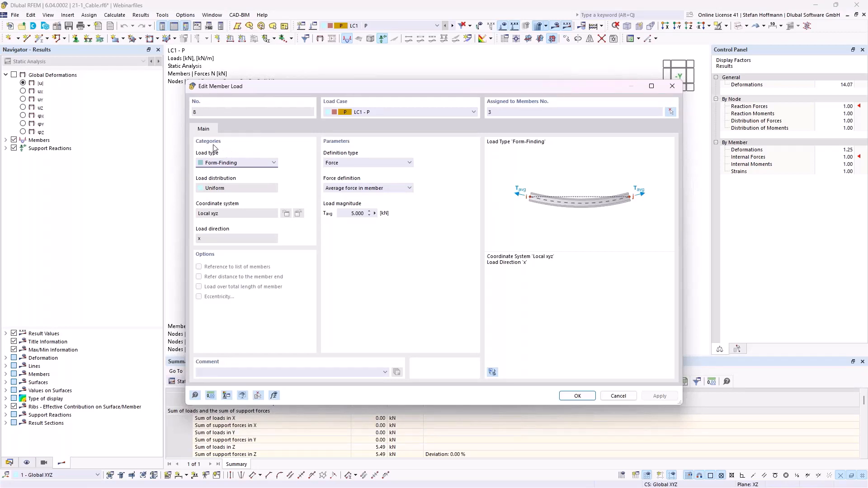
pyautogui.click(222, 165)
pyautogui.click(222, 165)
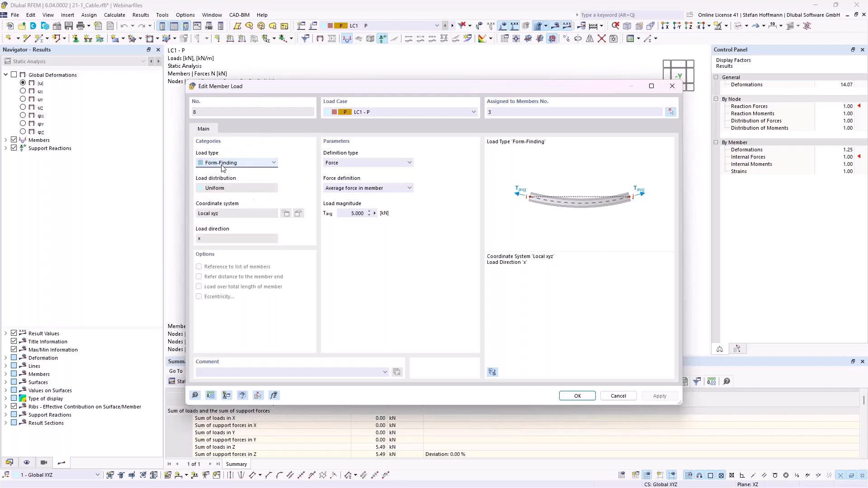
pyautogui.click(355, 164)
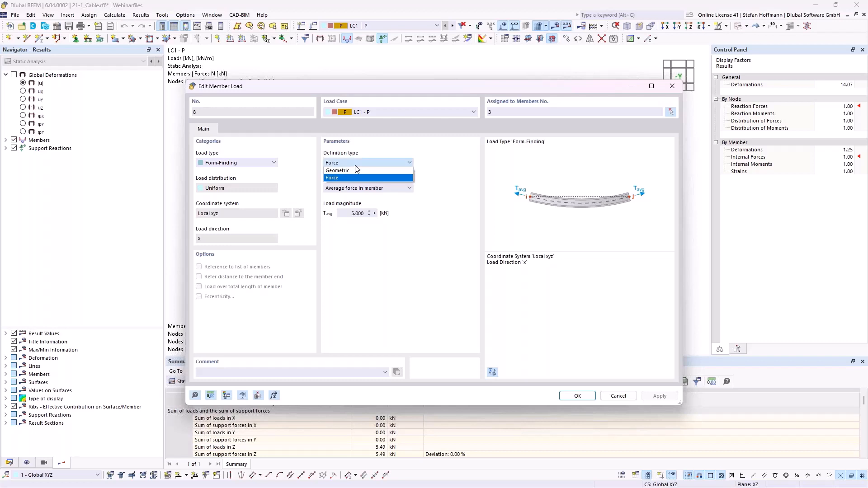
pyautogui.click(354, 171)
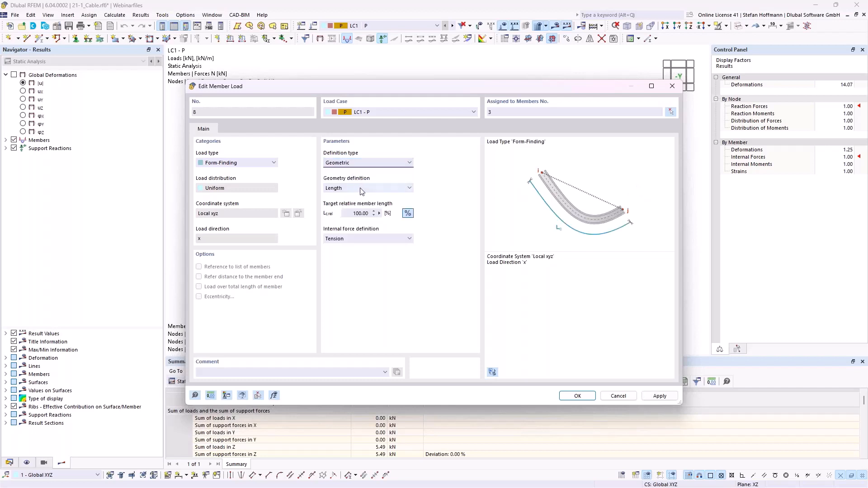
pyautogui.click(361, 188)
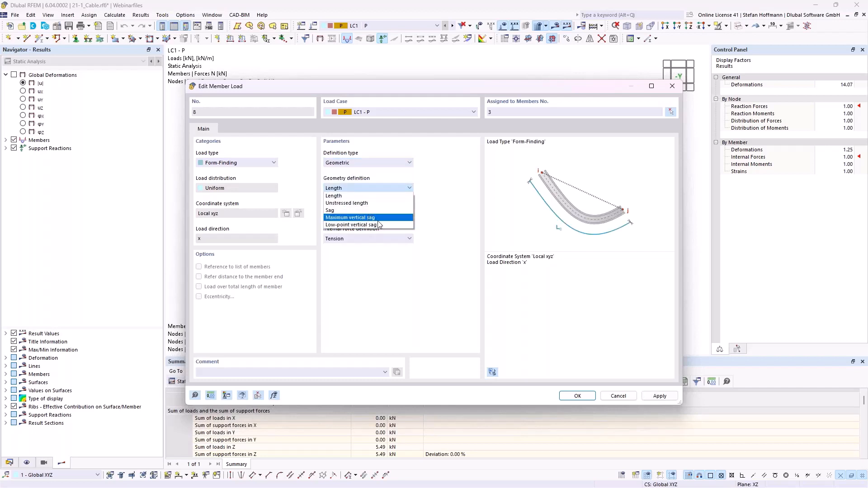
pyautogui.click(381, 205)
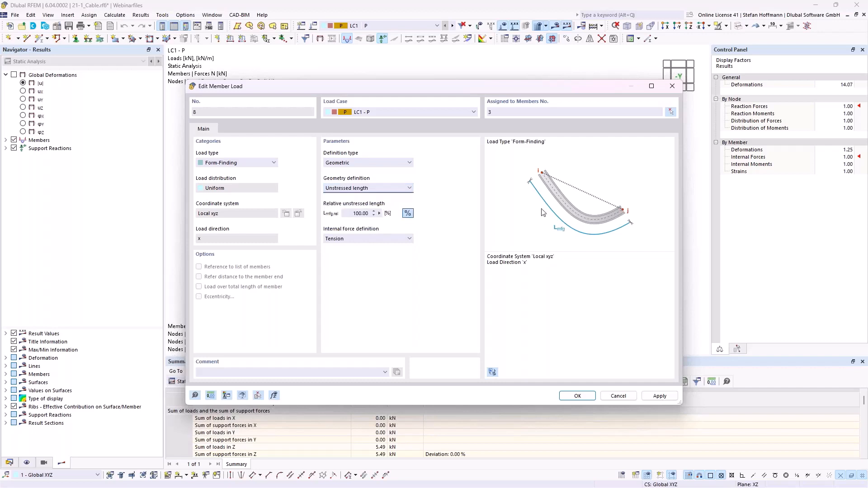
pyautogui.click(380, 188)
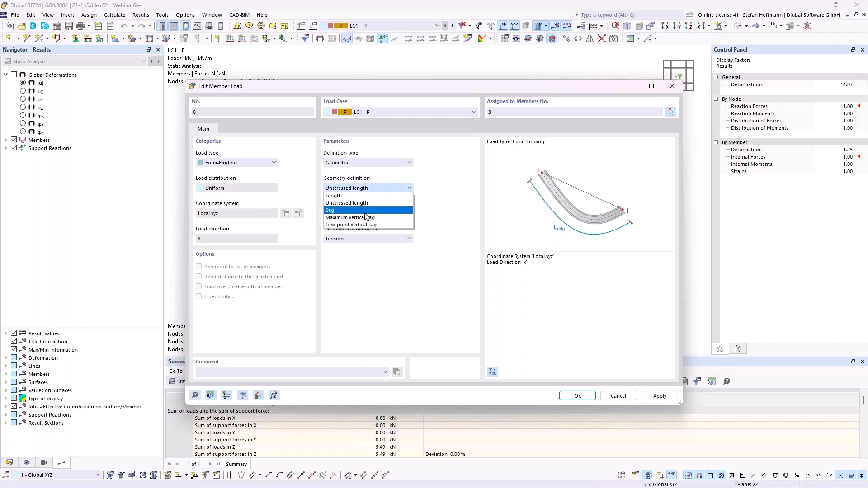
pyautogui.click(371, 211)
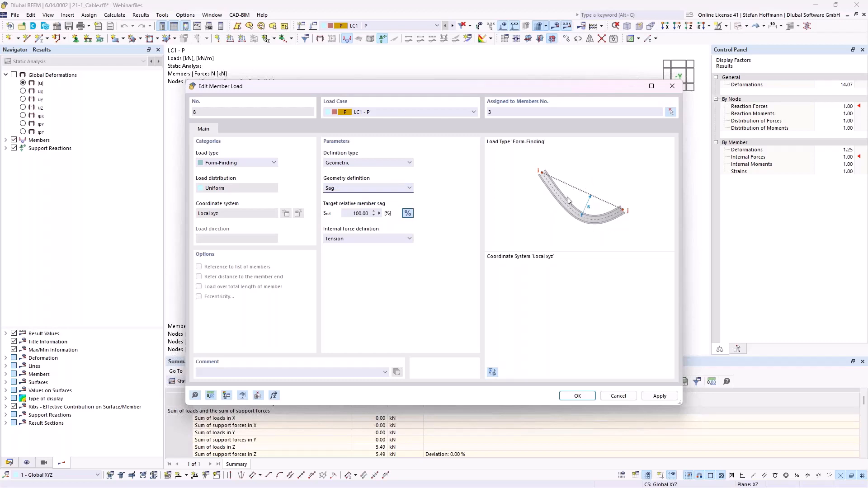
# Step: Define the form-finding load of member 3 as Force with Average force in member and accept the load
pyautogui.click(367, 163)
pyautogui.click(356, 177)
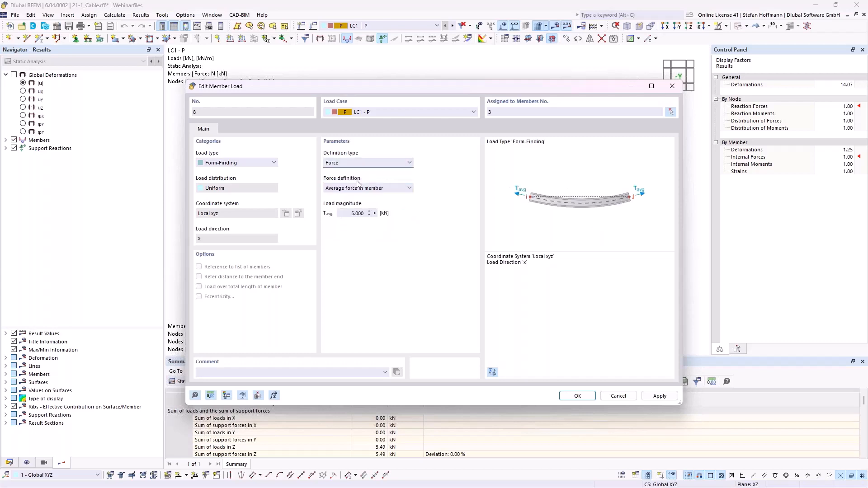
pyautogui.click(376, 189)
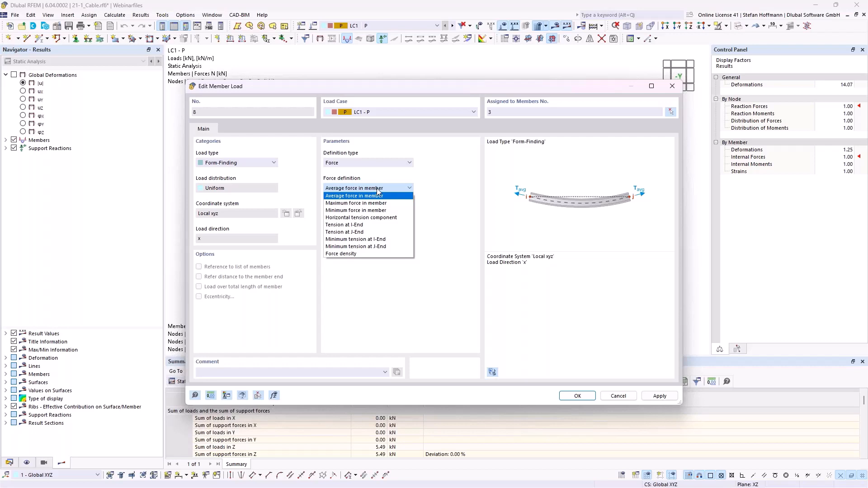
pyautogui.click(378, 196)
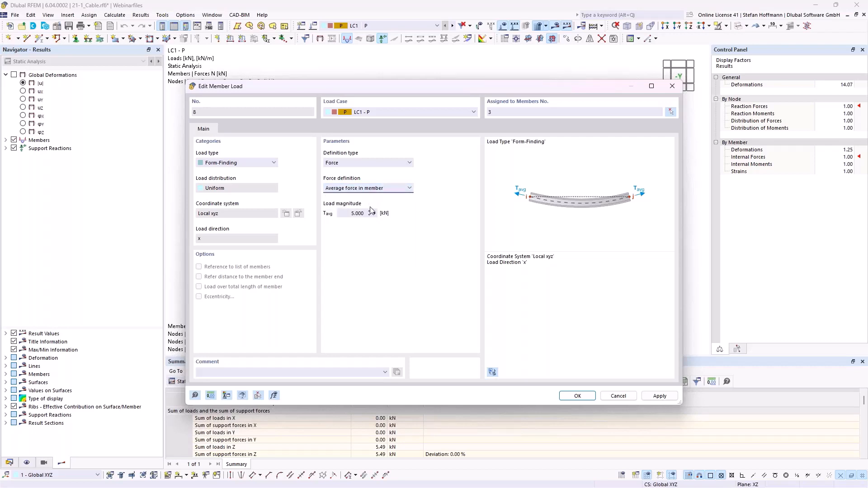
pyautogui.click(351, 213)
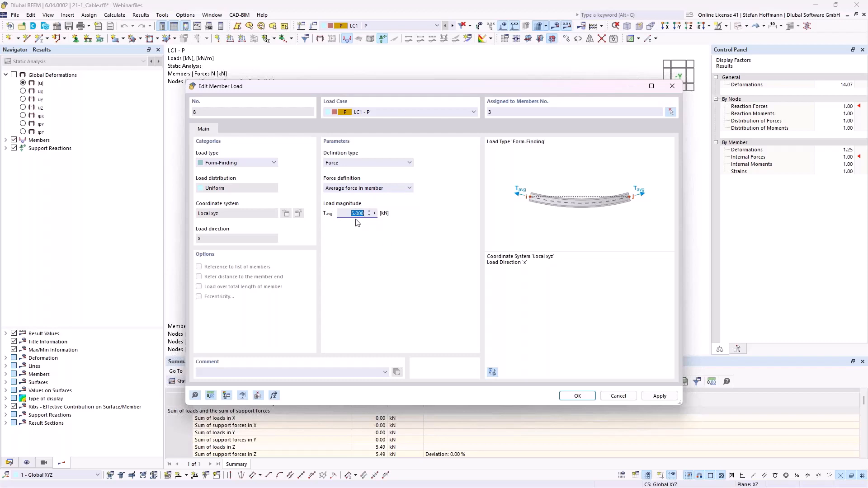
pyautogui.press('Return')
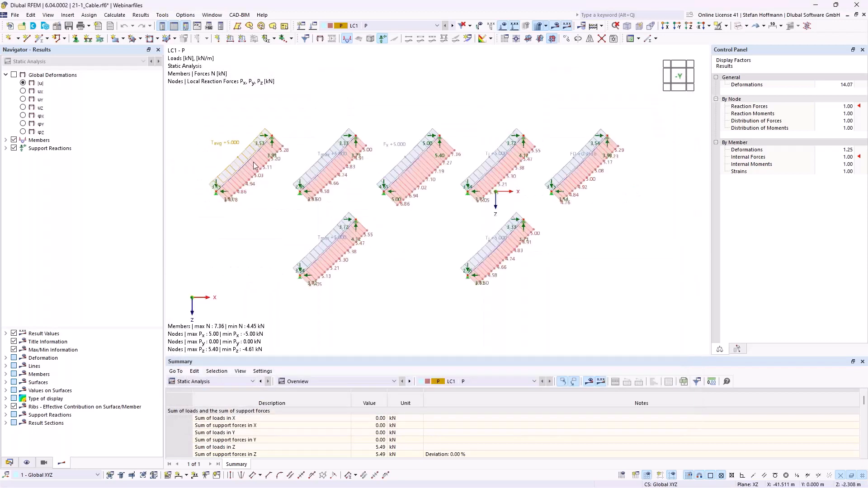
# Step: Close the Summary table, open a second window of the cable model and tile both windows horizontally
pyautogui.scroll(2, 252, 164)
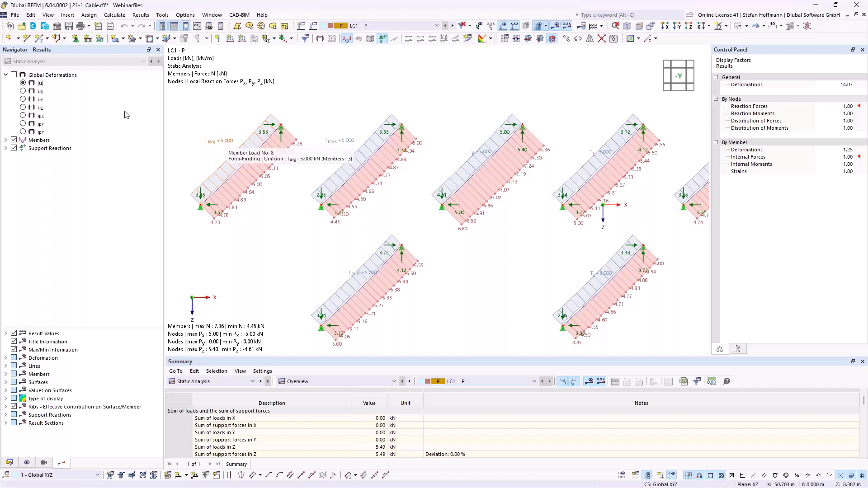
pyautogui.scroll(-3, 413, 121)
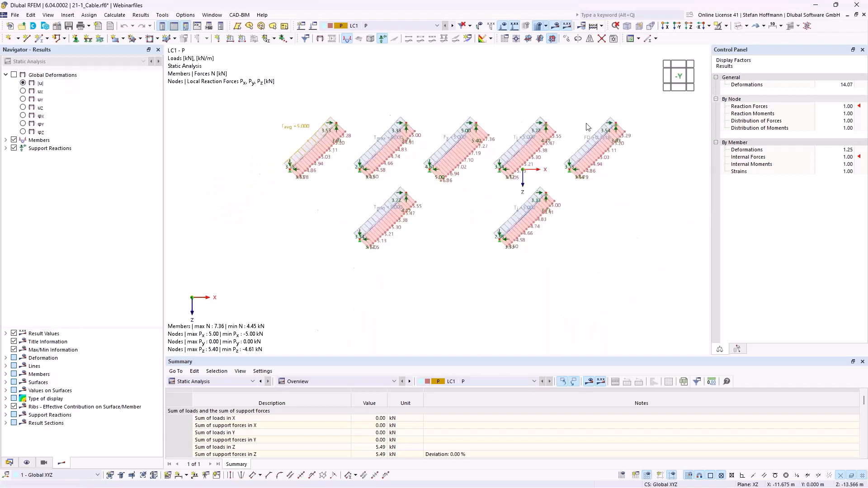
pyautogui.click(862, 361)
pyautogui.click(211, 15)
pyautogui.click(213, 15)
pyautogui.click(213, 15)
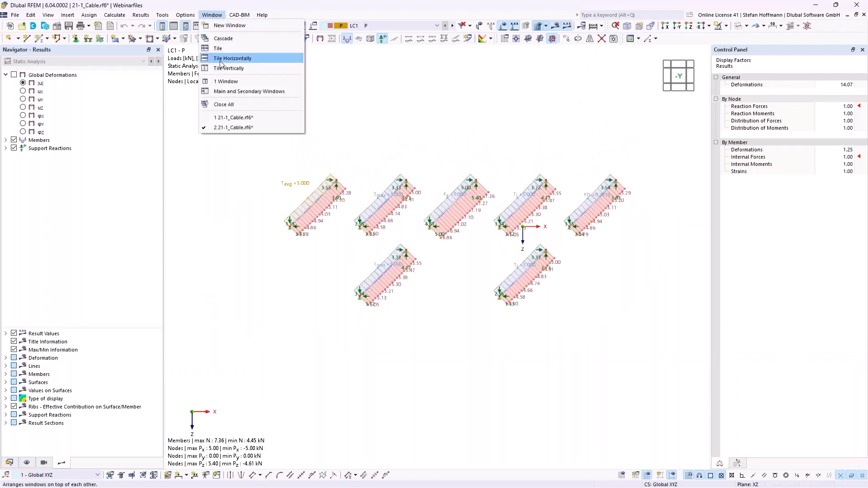
pyautogui.click(222, 60)
# Step: Display the global deformations |u| without loads in the second window and compare them with the axial forces in the first
pyautogui.click(40, 82)
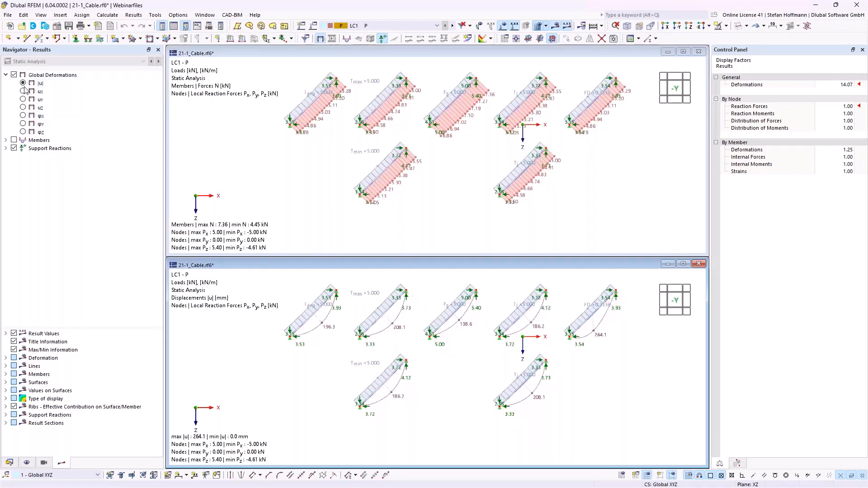
pyautogui.click(502, 25)
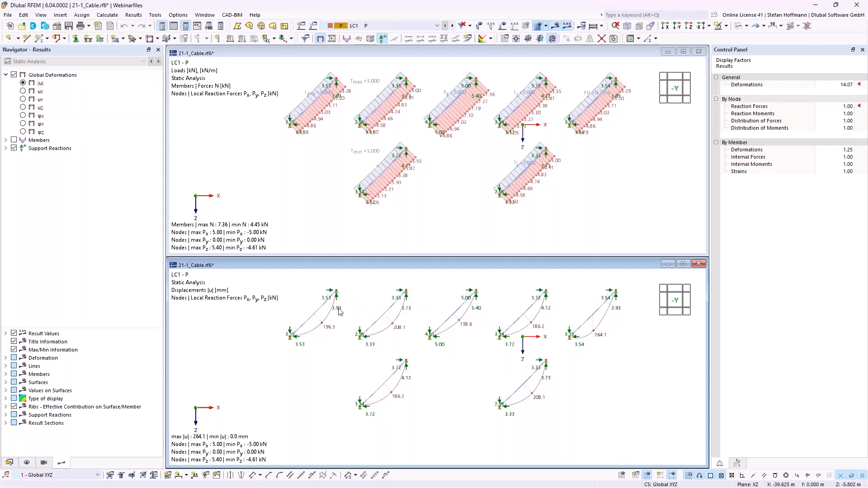
pyautogui.click(436, 169)
pyautogui.scroll(1, 435, 165)
pyautogui.moveTo(434, 166); pyautogui.dragTo(409, 193, button='middle')
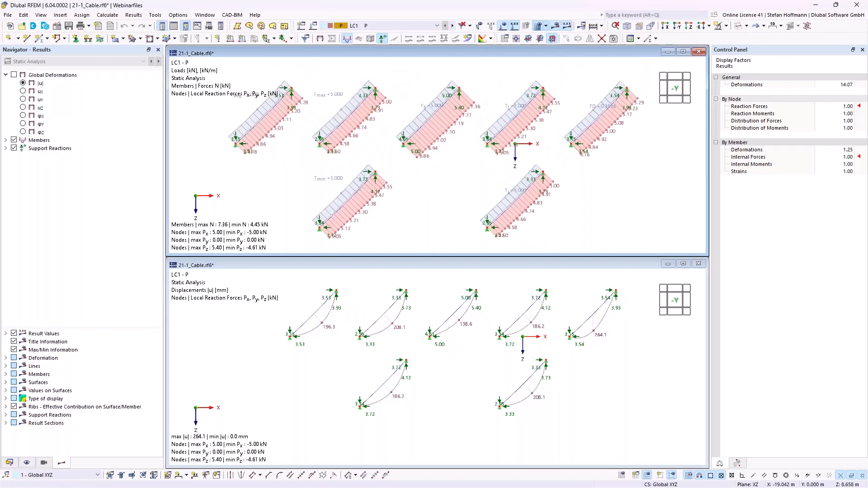
pyautogui.scroll(-1, 412, 190)
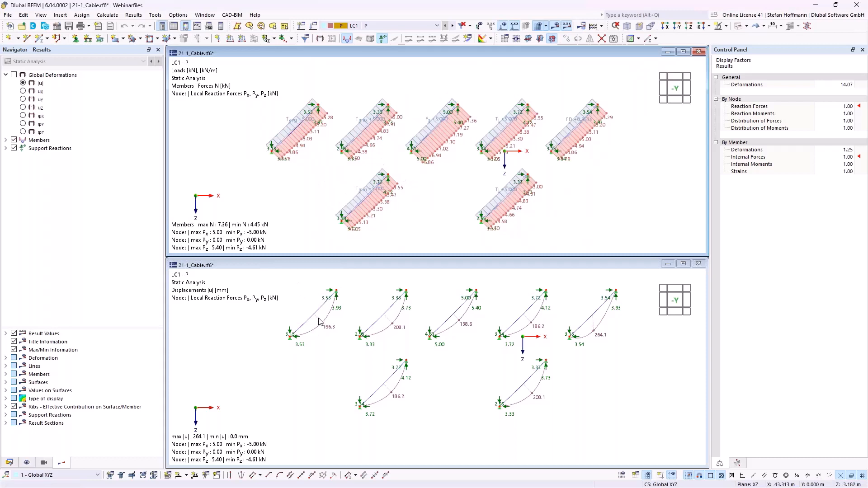
# Step: Check the displacements uZ of the cables, then restore member forces N in the first window and |u| in the second
pyautogui.click(22, 108)
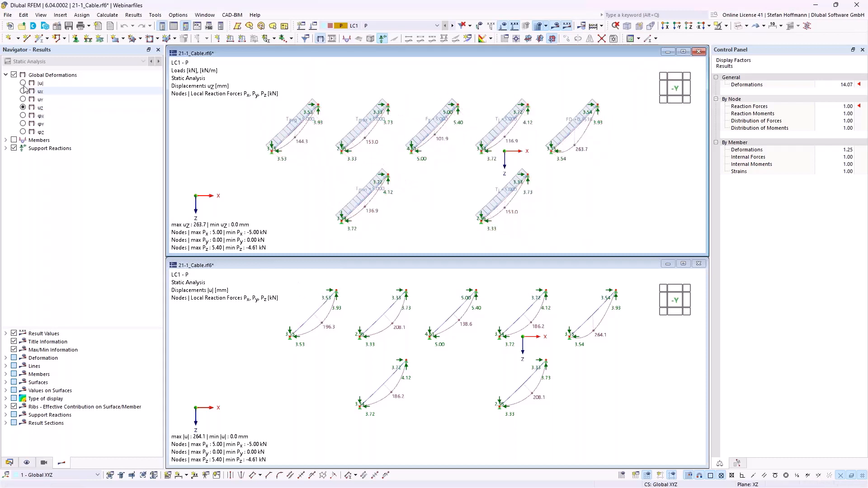
pyautogui.click(5, 141)
pyautogui.click(14, 156)
pyautogui.click(32, 164)
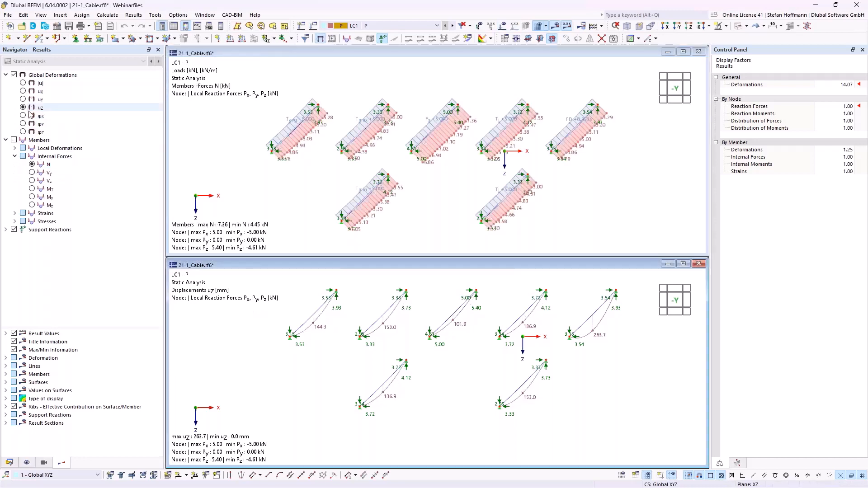
pyautogui.click(23, 83)
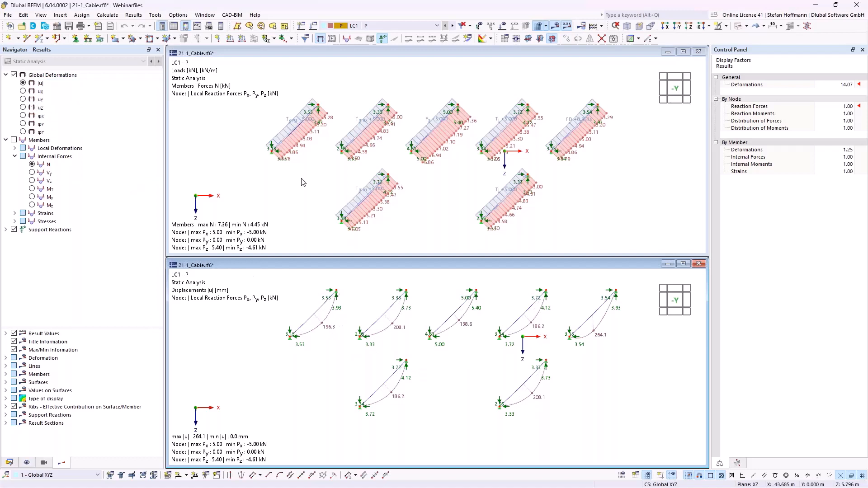
# Step: Review the maximum and minimum force definitions in member 4's form-finding load and close the load without applying changes
pyautogui.doubleClick(362, 119)
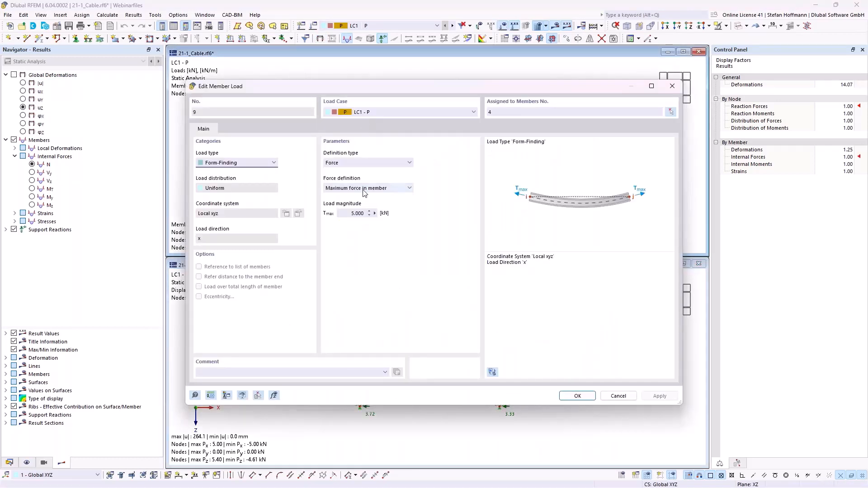
pyautogui.click(389, 188)
pyautogui.click(379, 214)
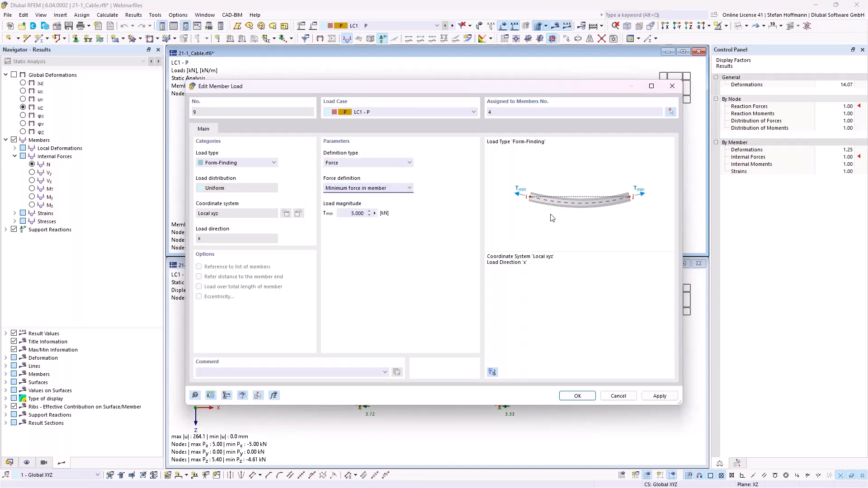
pyautogui.click(617, 399)
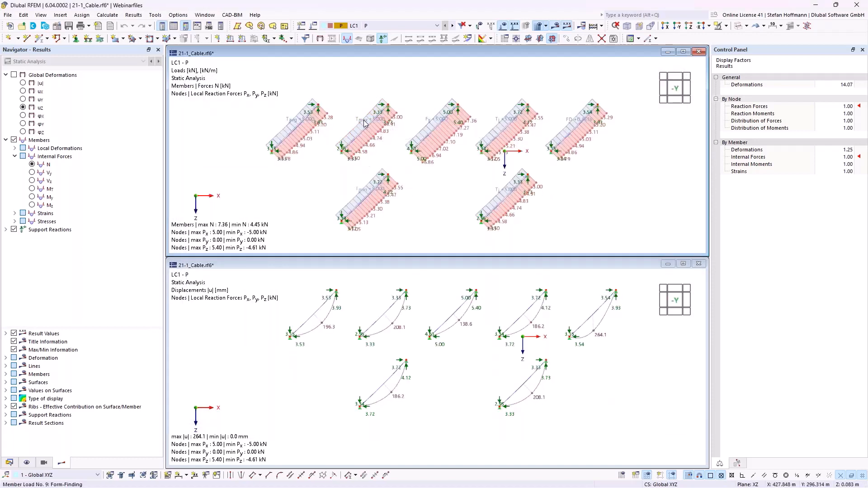
# Step: Examine the axial forces N of the cables with maximum and minimum force definitions and compare them with their deformations in the second window
pyautogui.scroll(3, 394, 132)
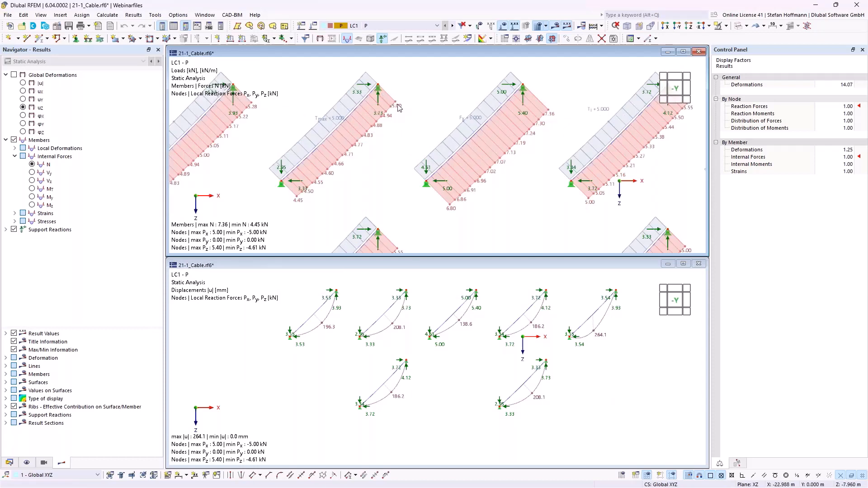
pyautogui.moveTo(329, 122)
pyautogui.scroll(-3, 289, 187)
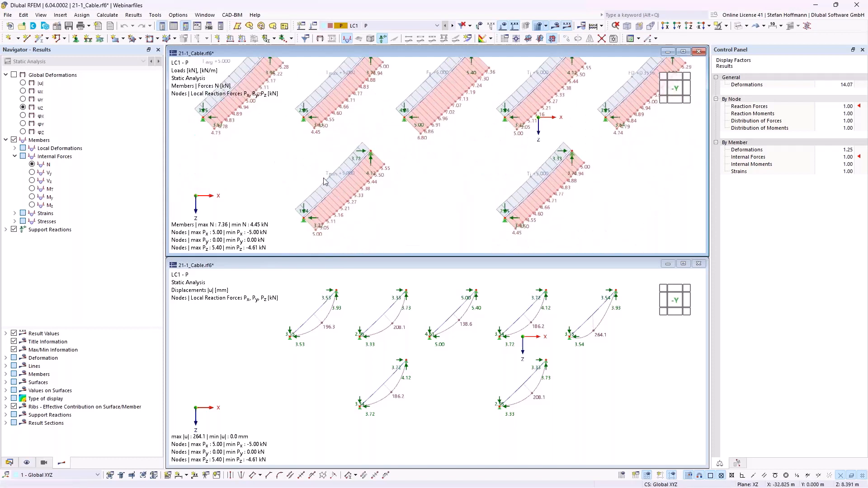
pyautogui.moveTo(337, 179)
pyautogui.scroll(-1, 373, 156)
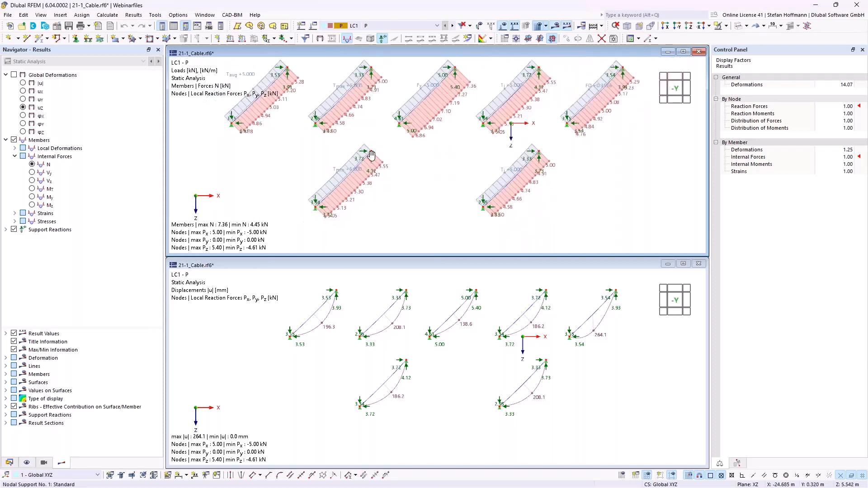
pyautogui.moveTo(374, 156); pyautogui.dragTo(366, 169, button='middle')
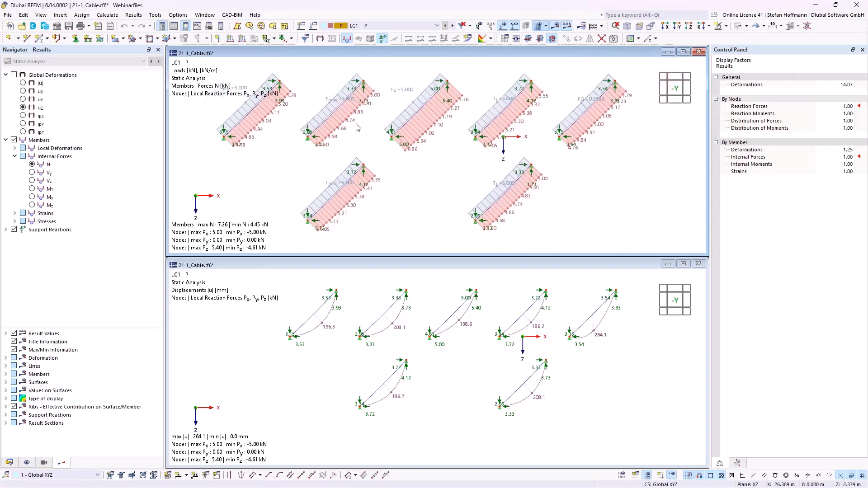
pyautogui.click(396, 331)
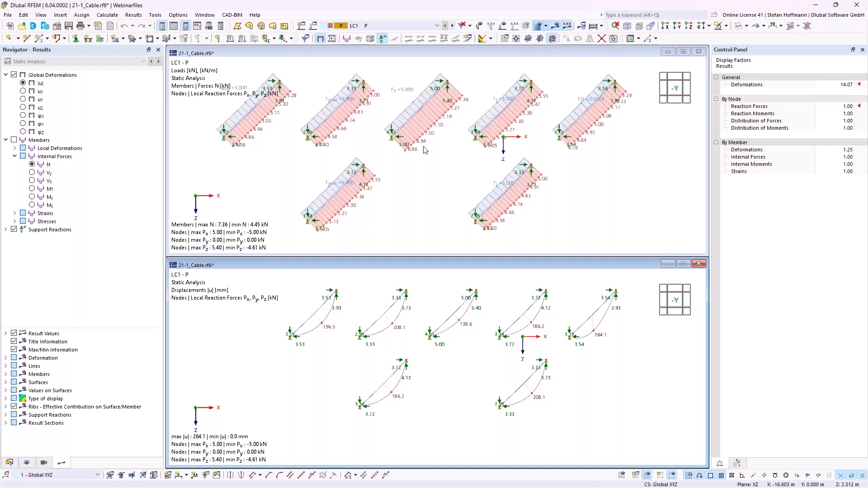
# Step: Inspect member 6's form-finding load with horizontal tension component, close it unchanged, and check that cable's deformation in the second window
pyautogui.doubleClick(408, 94)
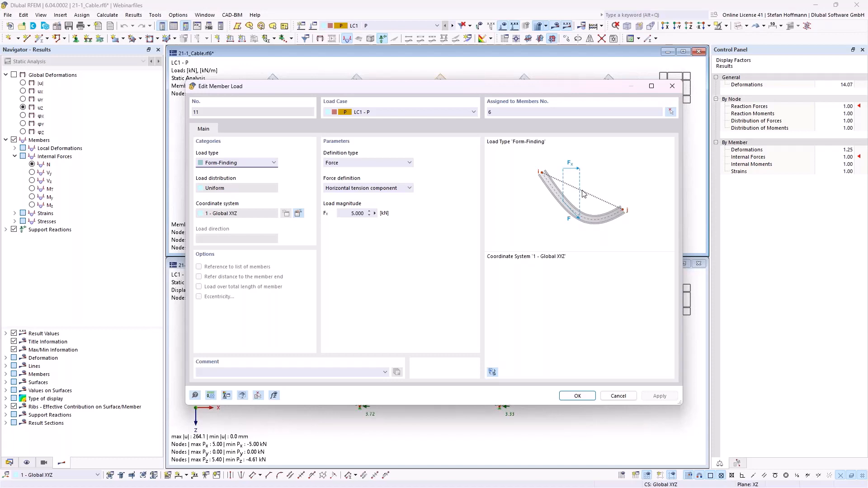
pyautogui.press('Escape')
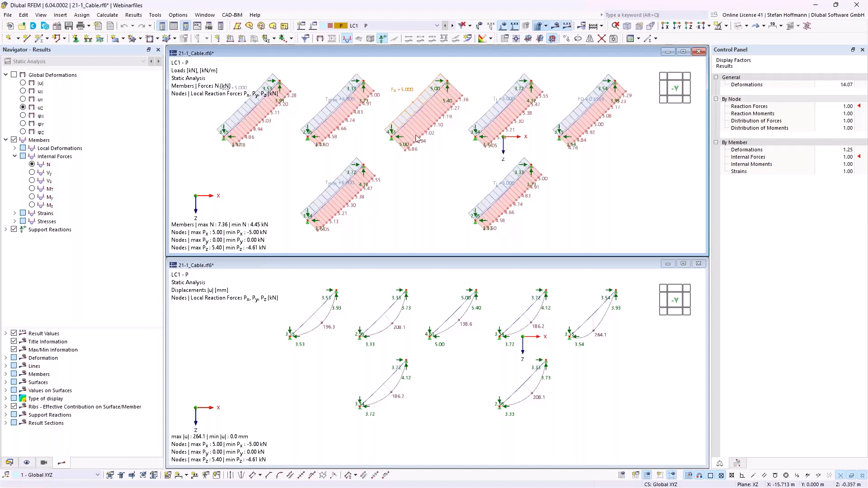
pyautogui.click(463, 342)
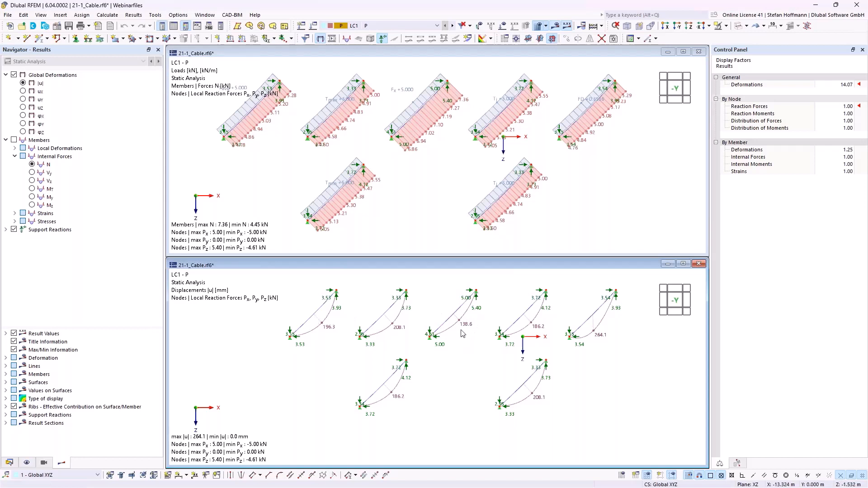
pyautogui.moveTo(455, 332); pyautogui.dragTo(400, 348, button='middle')
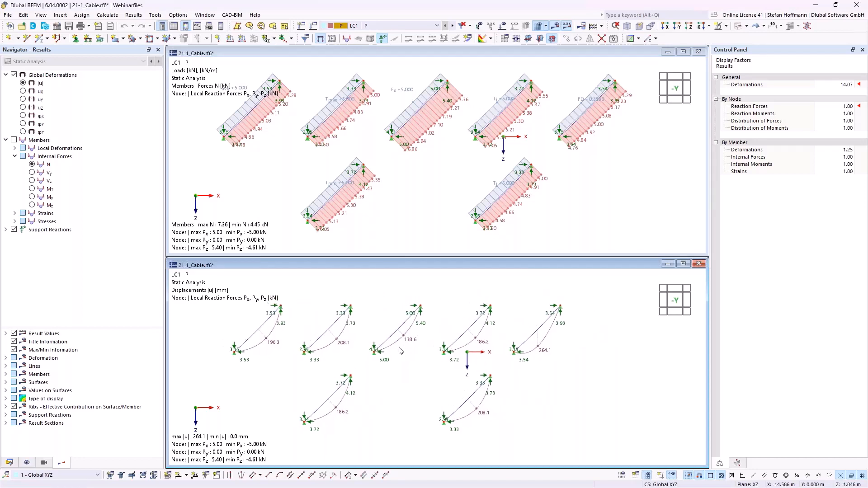
# Step: Review the form-finding load on member 6, the upper-row cable defined by its horizontal tension component
pyautogui.click(398, 195)
pyautogui.doubleClick(407, 92)
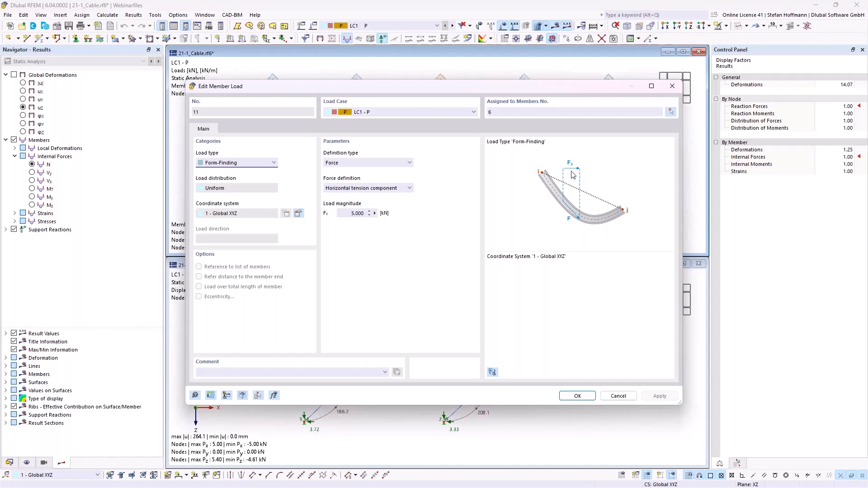
pyautogui.click(673, 86)
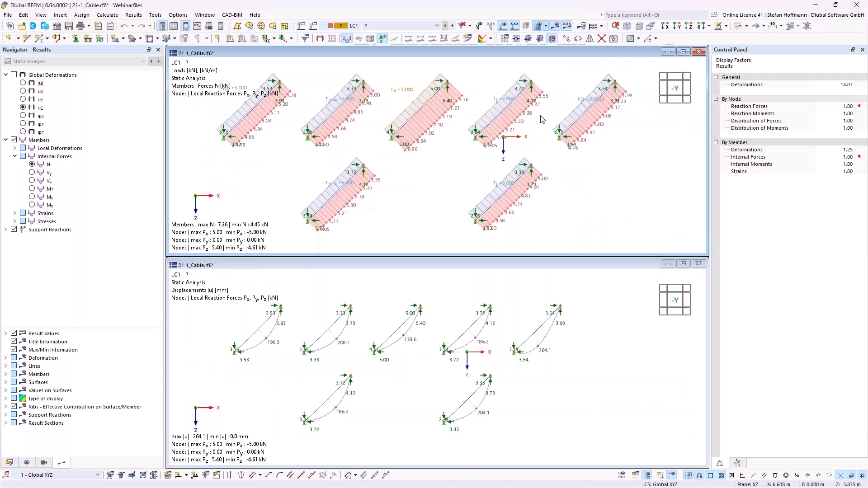
# Step: Inspect the form-finding load on member 1, checking its tension at i-end definition, the alternative force definitions and the load magnitude
pyautogui.doubleClick(509, 98)
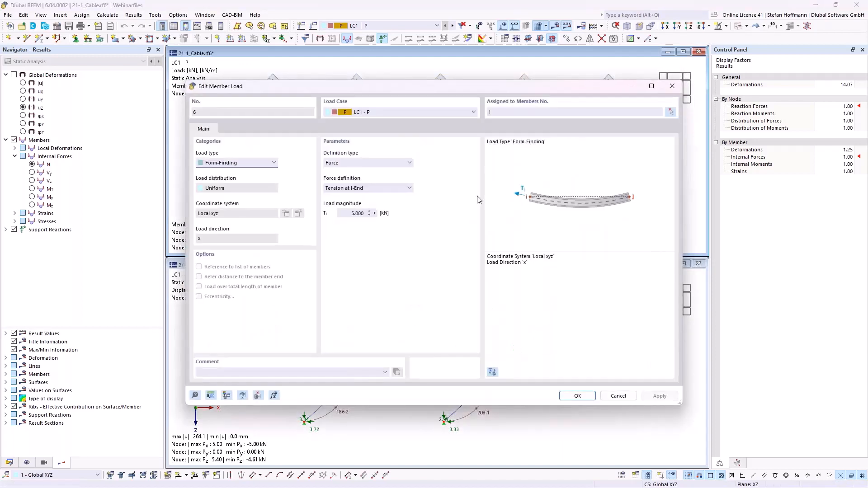
pyautogui.click(402, 189)
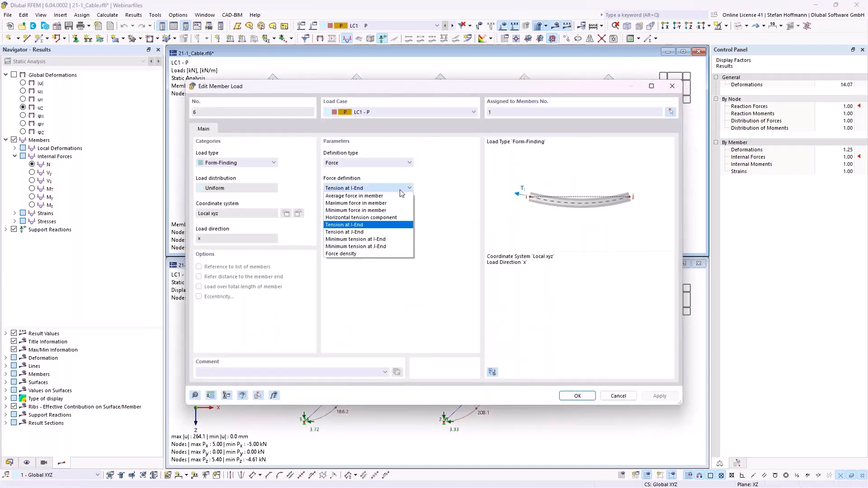
pyautogui.click(400, 189)
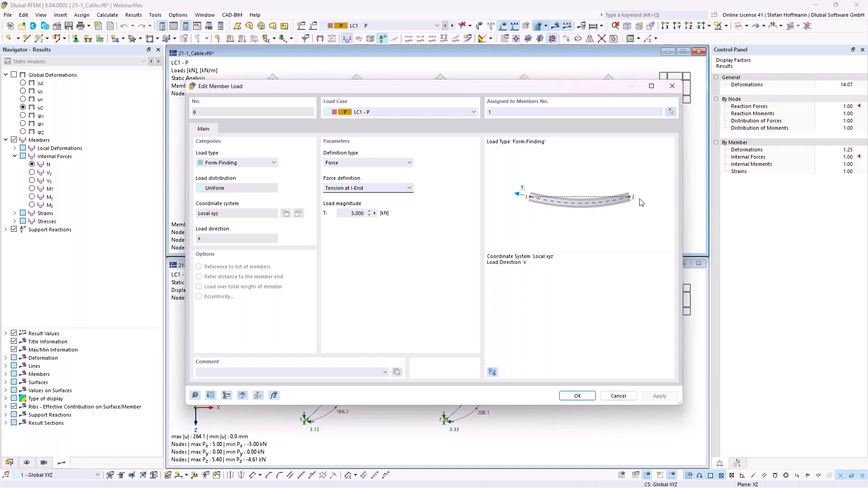
pyautogui.press('Return')
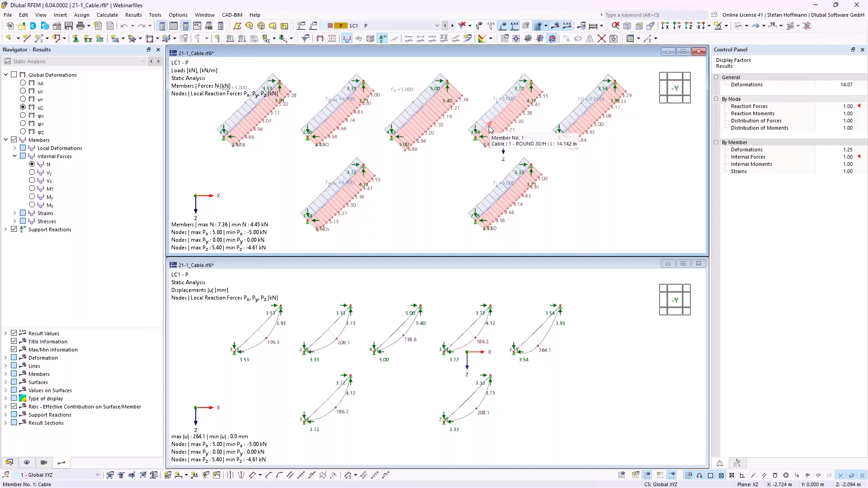
pyautogui.doubleClick(528, 87)
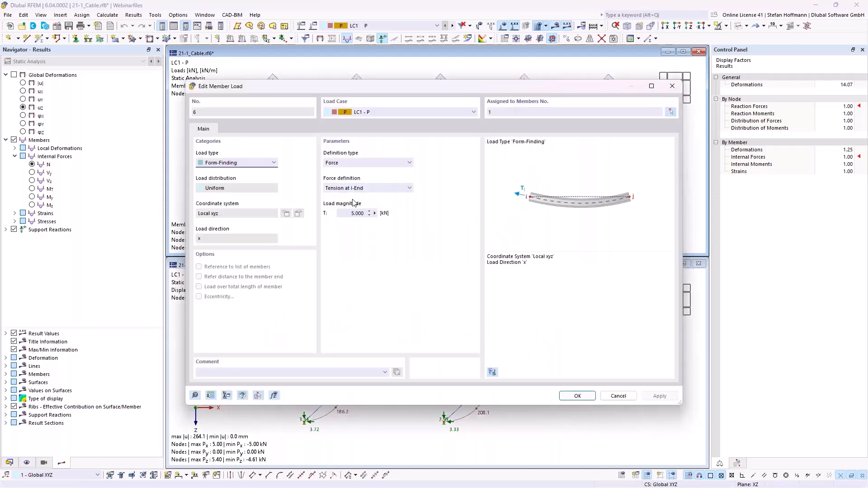
pyautogui.click(353, 214)
pyautogui.click(617, 396)
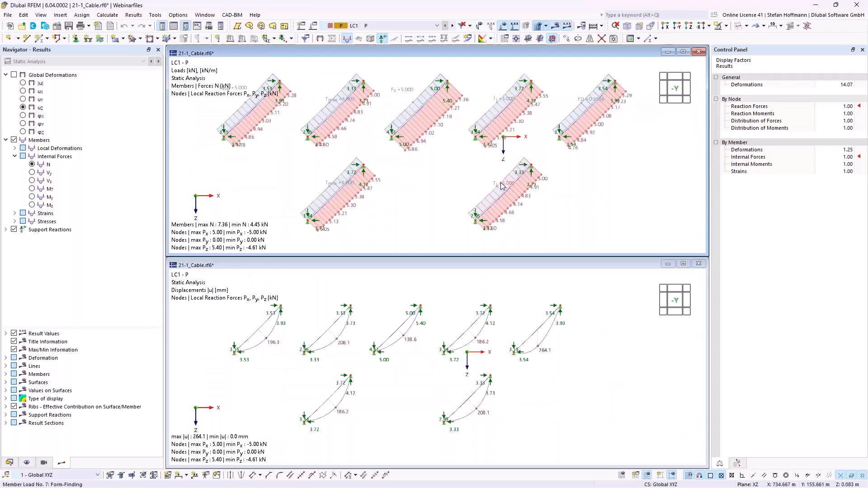
# Step: Check the form-finding load of the cable below member 1 and compare the cables in the displacement view
pyautogui.doubleClick(502, 185)
pyautogui.click(617, 396)
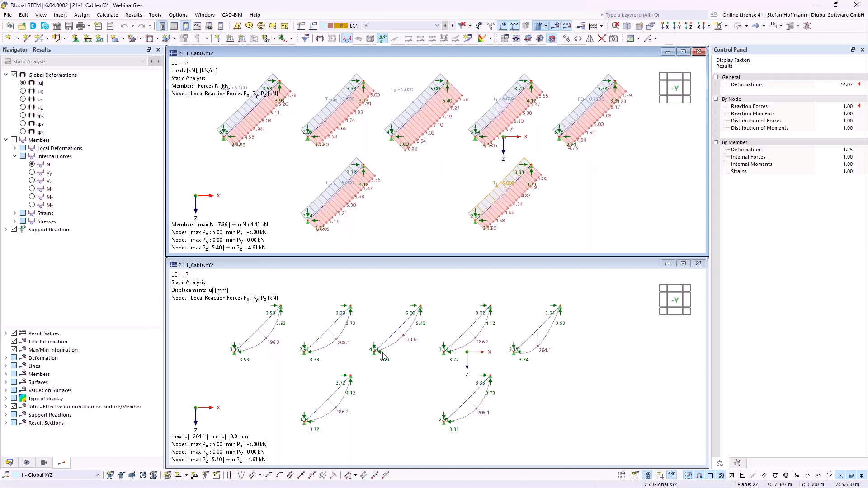
pyautogui.click(340, 339)
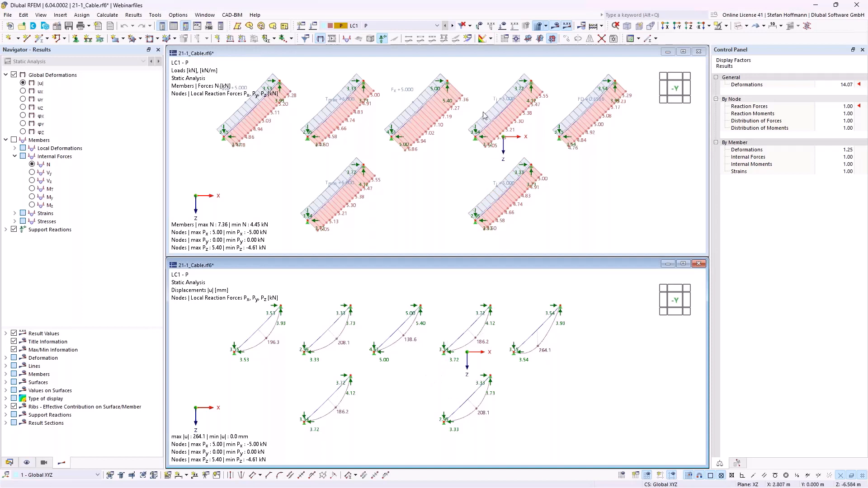
pyautogui.click(507, 102)
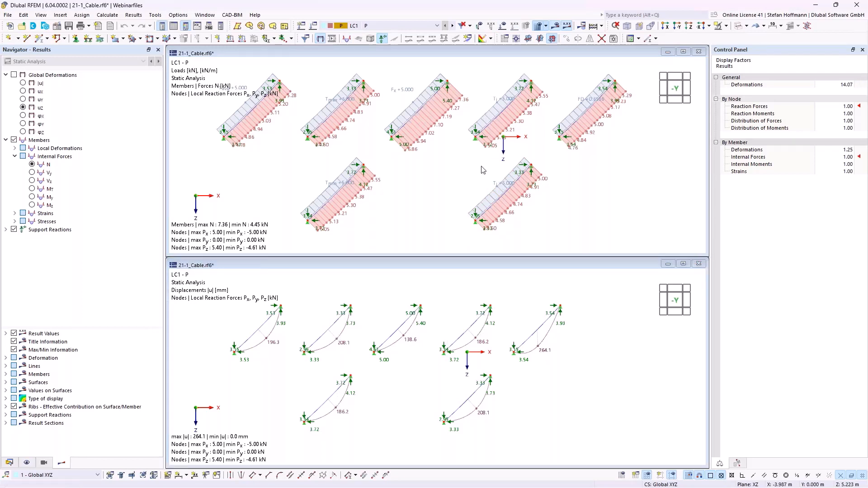
# Step: Examine the minimum tension options among the force definitions of member 1's form-finding load, leaving the load unchanged
pyautogui.doubleClick(507, 100)
pyautogui.click(389, 188)
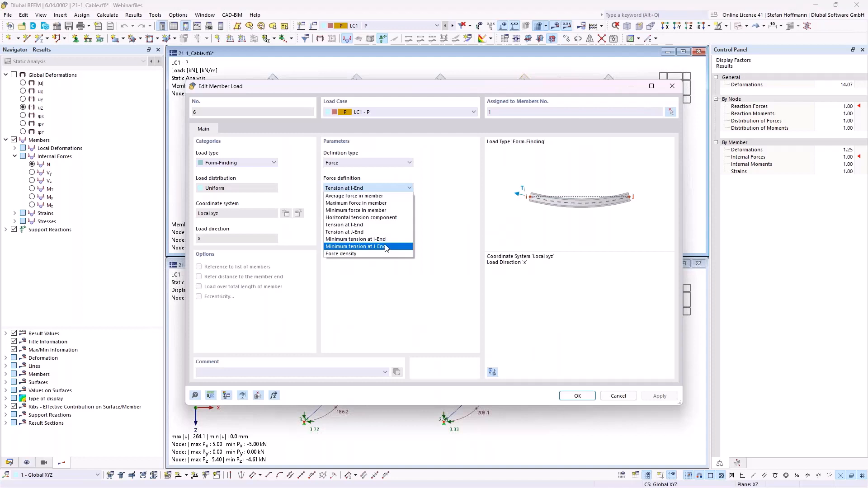
pyautogui.press('Escape')
pyautogui.press('Escape')
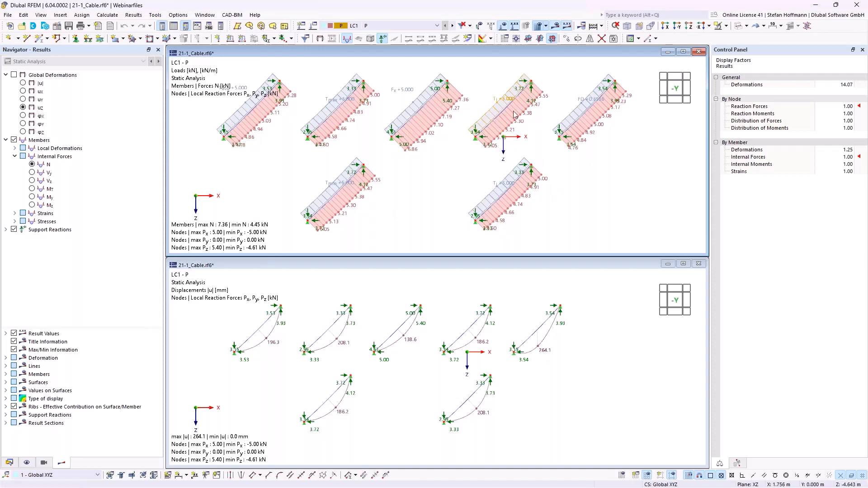
# Step: Open the force density load on member 9 and examine the formula 5000/ml behind its magnitude
pyautogui.doubleClick(608, 100)
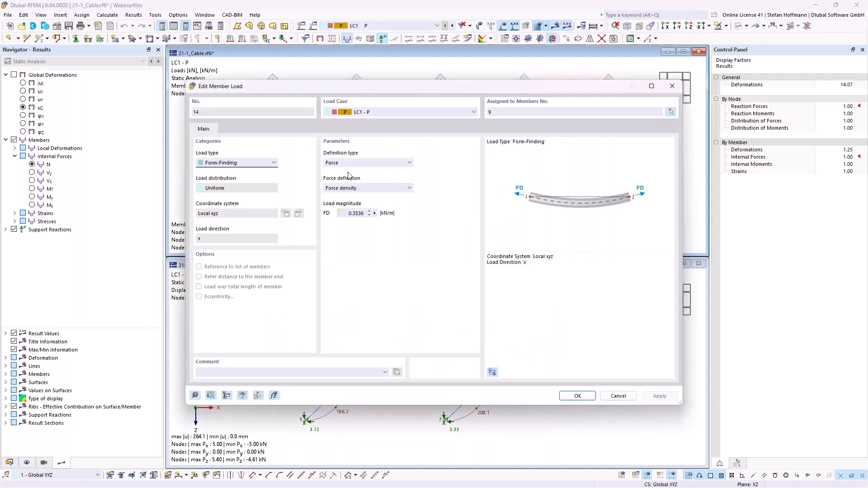
pyautogui.click(374, 213)
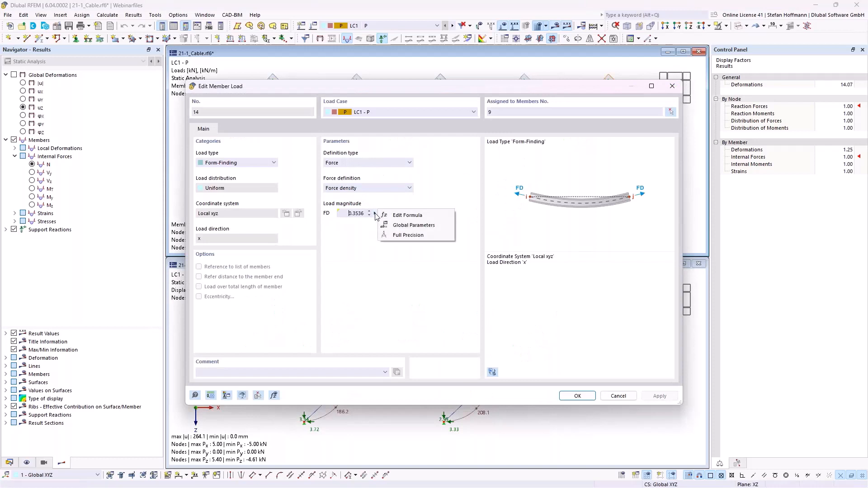
pyautogui.click(343, 215)
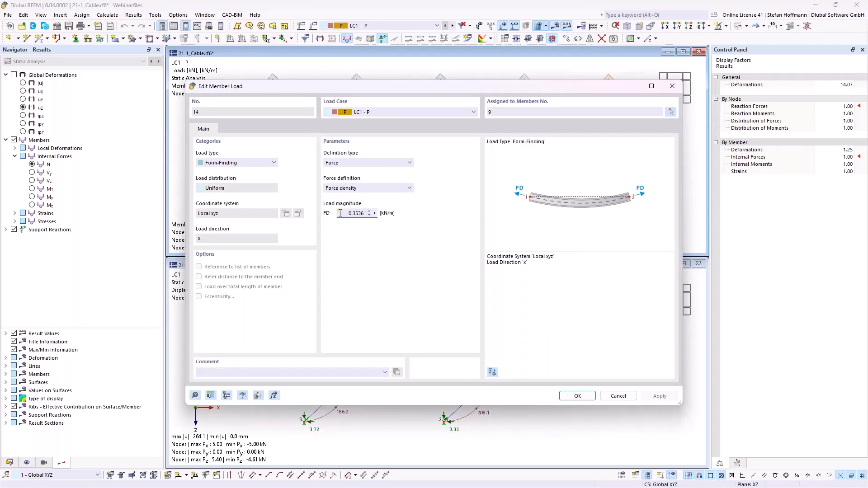
pyautogui.click(374, 213)
pyautogui.click(394, 218)
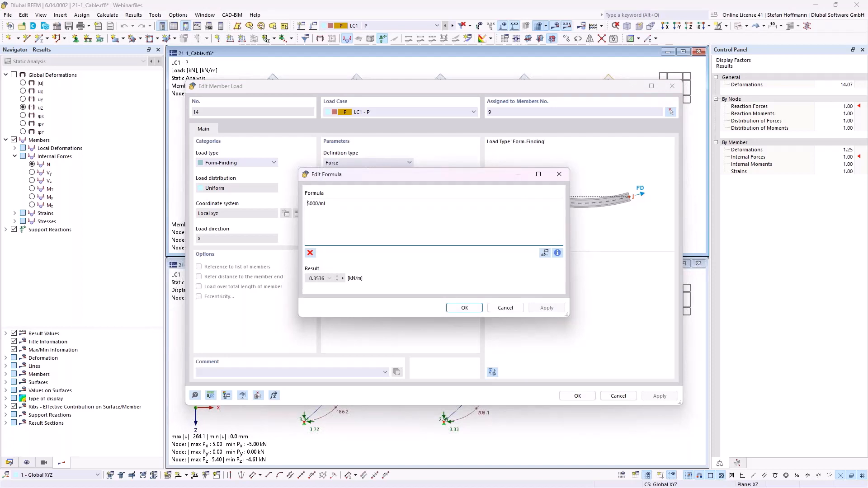
pyautogui.click(317, 278)
pyautogui.click(352, 222)
pyautogui.moveTo(318, 207); pyautogui.dragTo(306, 206)
pyautogui.click(348, 208)
pyautogui.moveTo(320, 204); pyautogui.dragTo(335, 213)
# Step: Inspect how the global parameter ml is defined by members[1].length, and close the load without changes
pyautogui.click(543, 256)
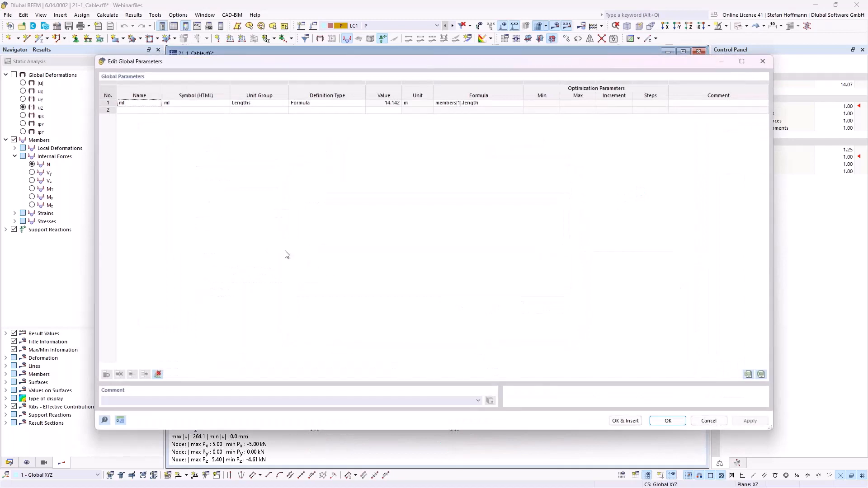
pyautogui.click(474, 103)
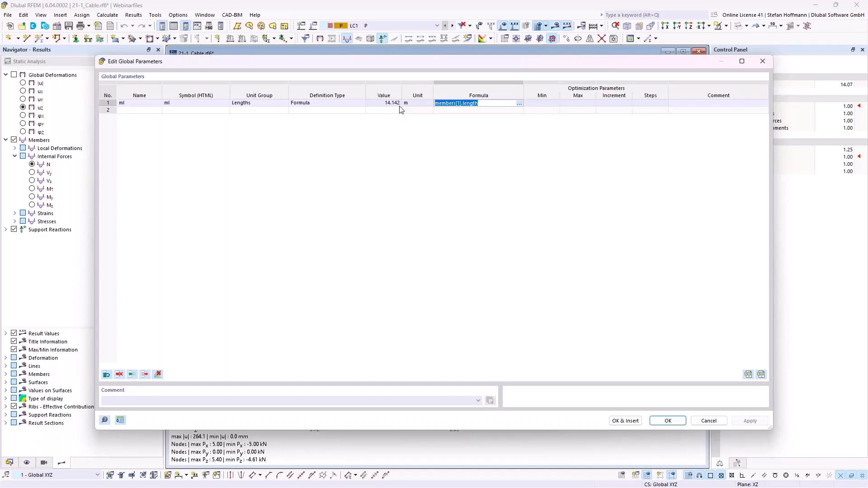
pyautogui.click(433, 104)
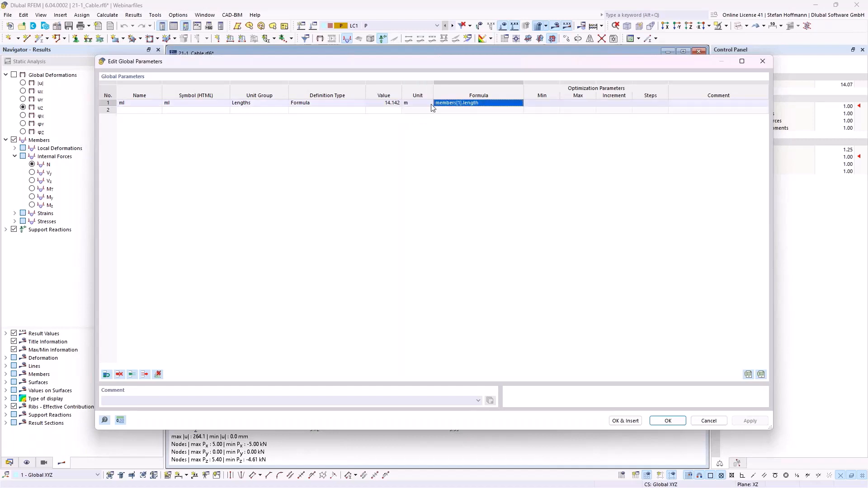
pyautogui.click(709, 421)
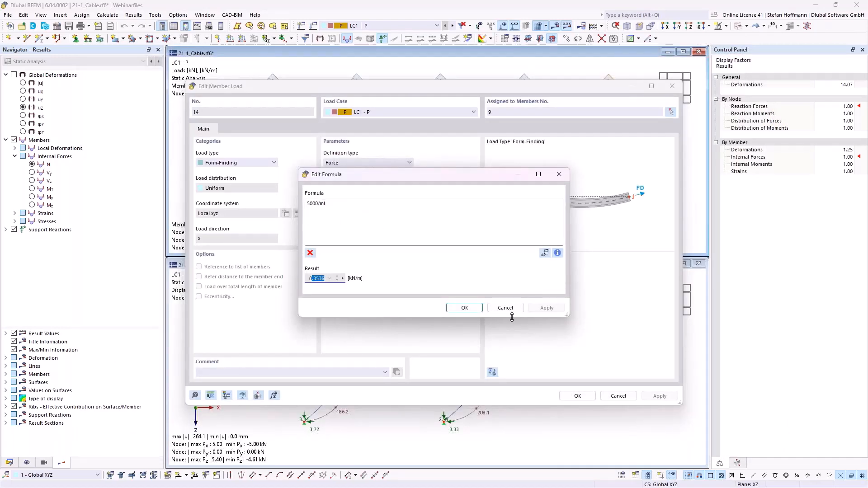
pyautogui.click(507, 309)
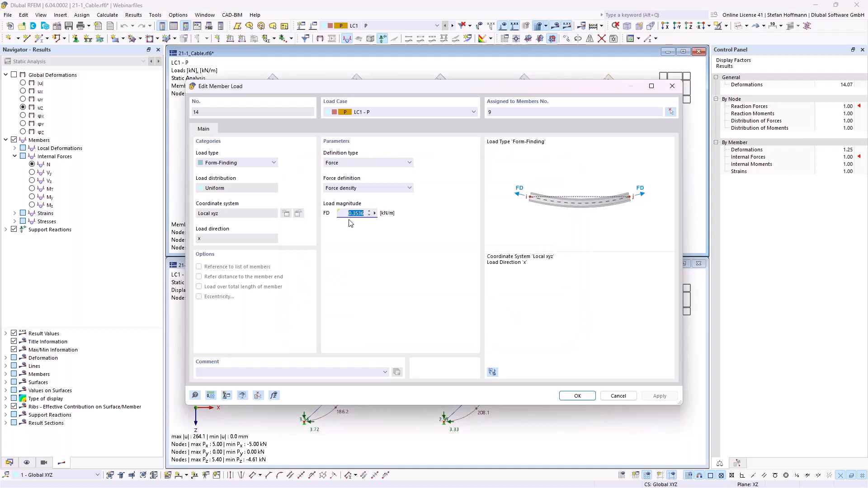
pyautogui.click(618, 396)
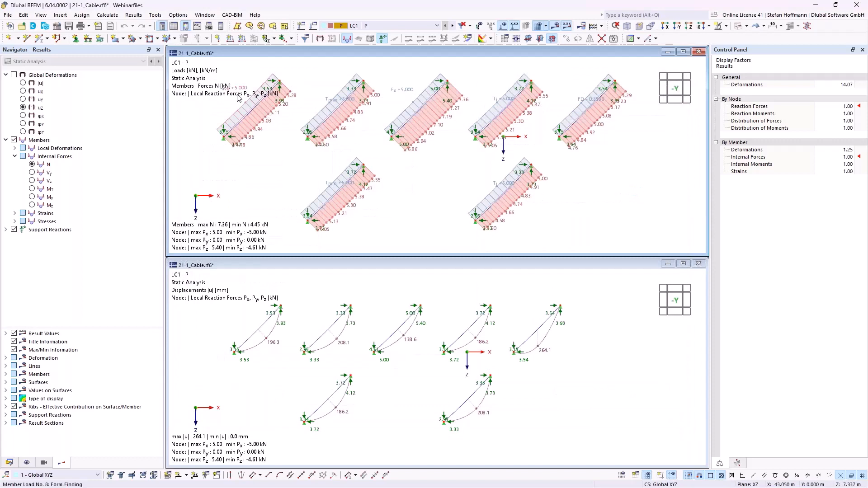
# Step: Close 21-1_Cable.rf6 without saving its changes and open the model 21-2_Cable.rf6
pyautogui.moveTo(247, 114)
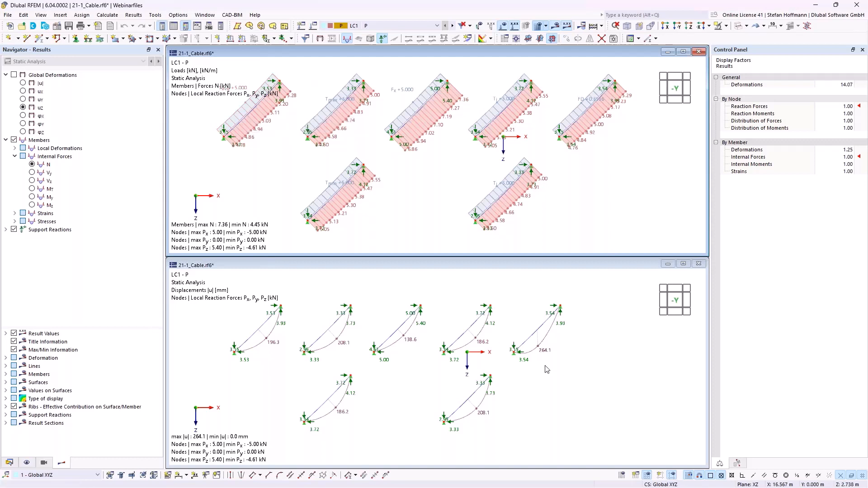
pyautogui.click(540, 339)
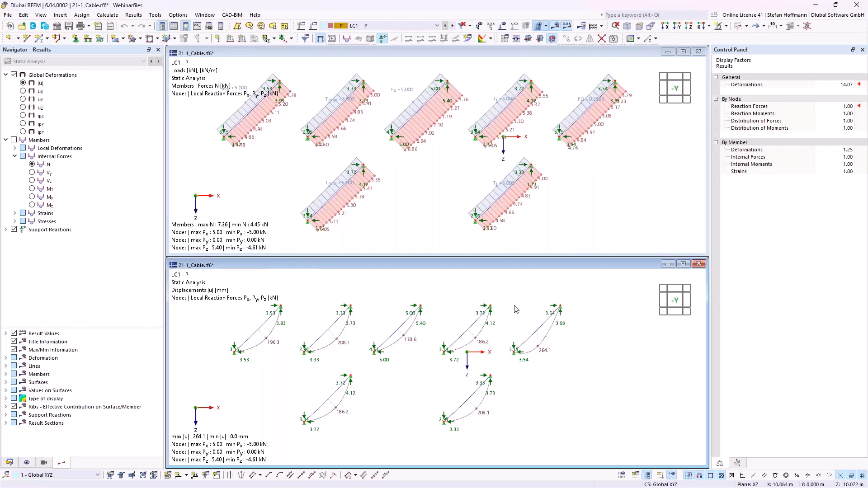
pyautogui.click(699, 267)
pyautogui.click(699, 52)
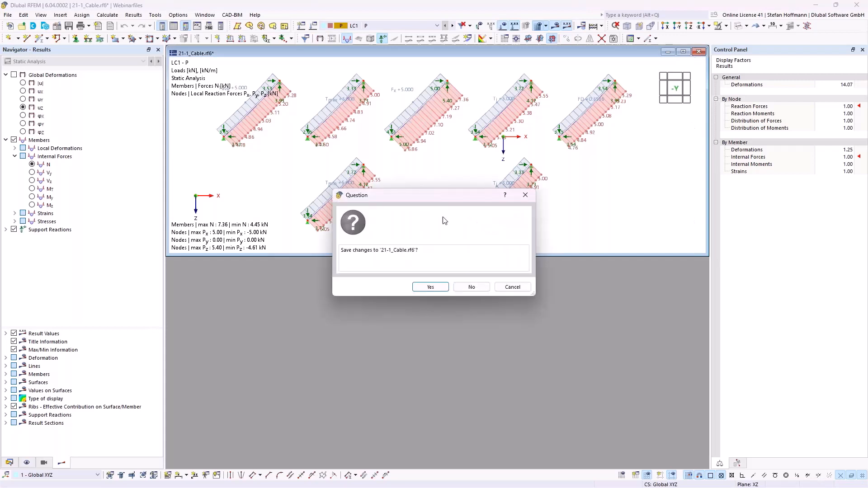
pyautogui.click(476, 286)
pyautogui.hotkey('ctrl', 'o')
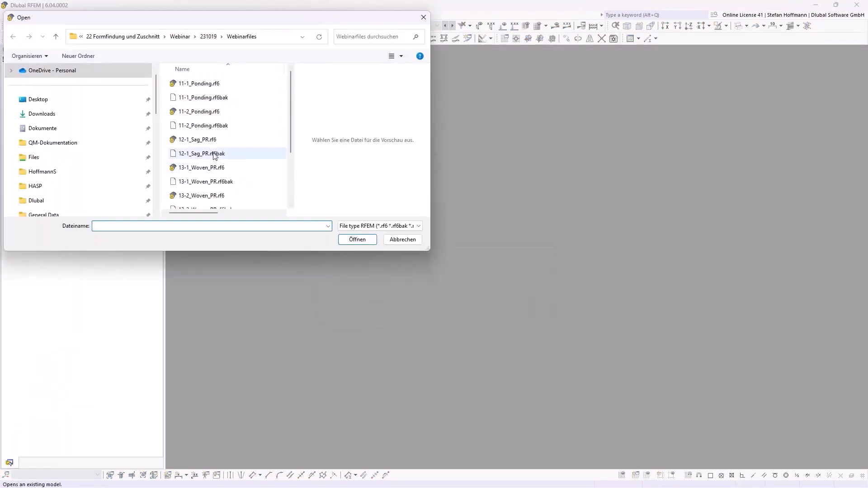
pyautogui.scroll(-1, 199, 195)
pyautogui.doubleClick(209, 162)
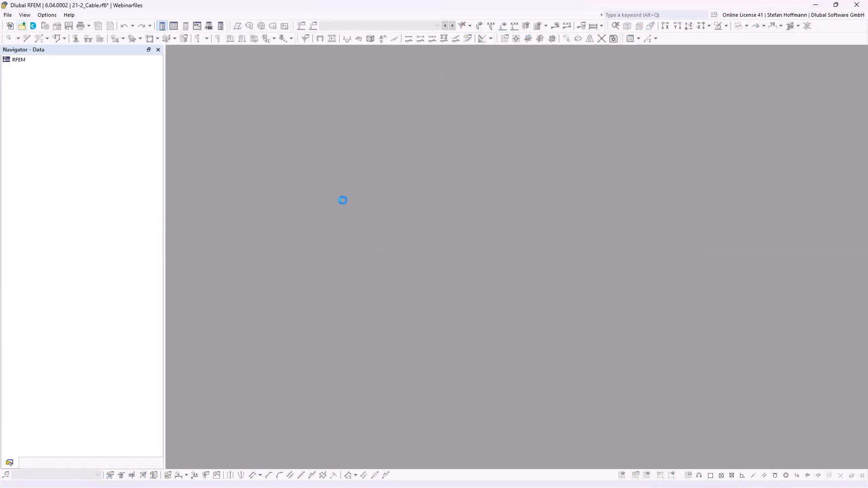
pyautogui.scroll(1, 389, 235)
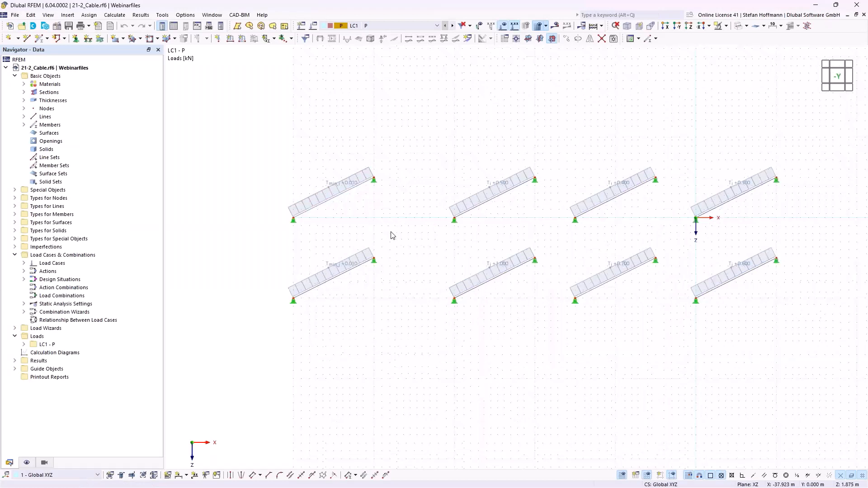
# Step: Review the form-finding loads on members 3 and 4, defined as minimum tension at i-end and j-end
pyautogui.doubleClick(338, 184)
pyautogui.doubleClick(357, 213)
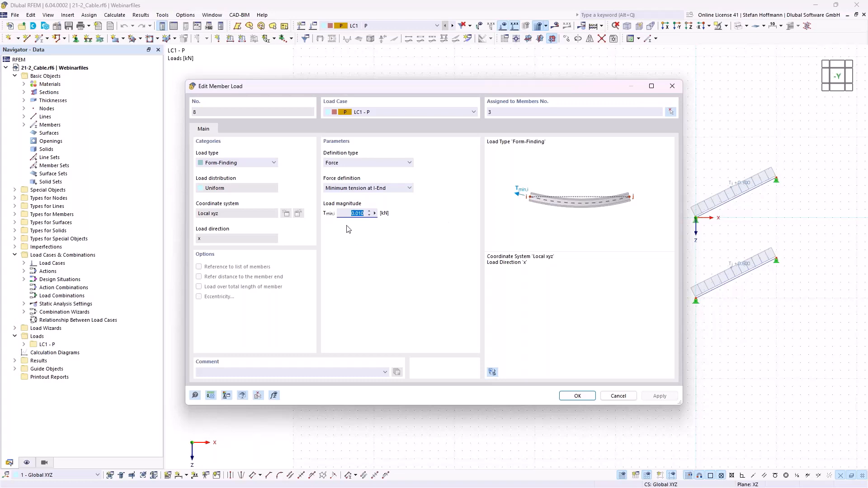
pyautogui.press('Return')
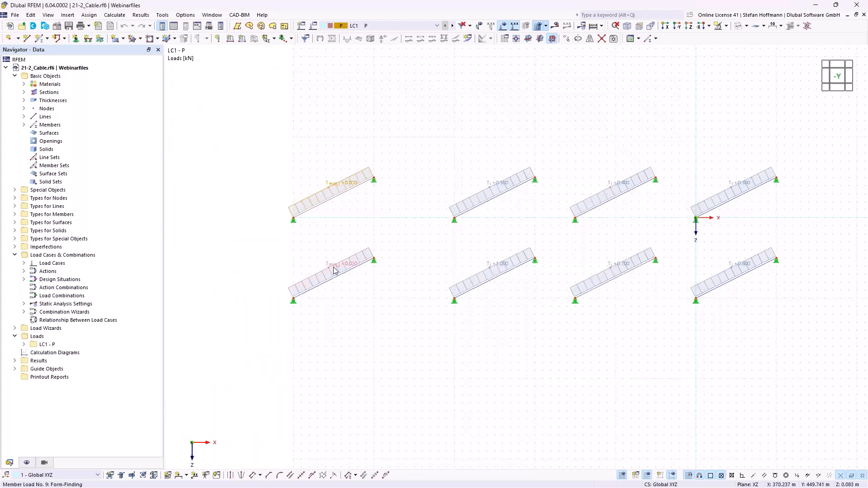
pyautogui.doubleClick(335, 270)
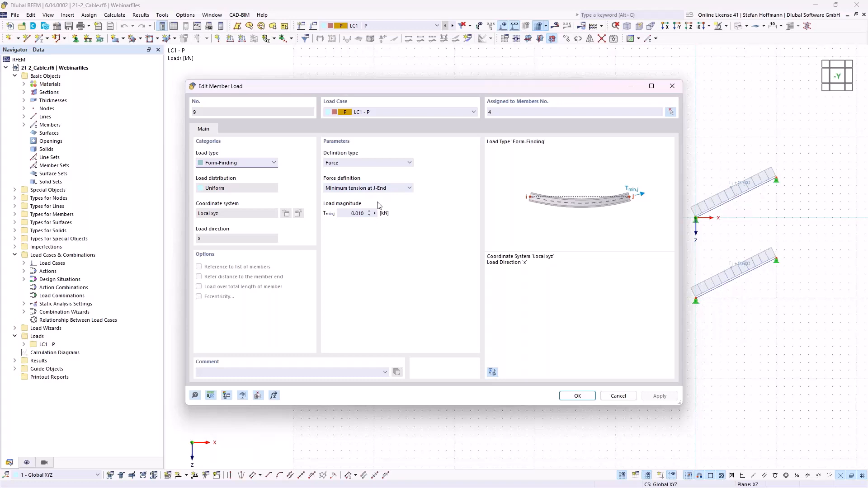
pyautogui.press('Return')
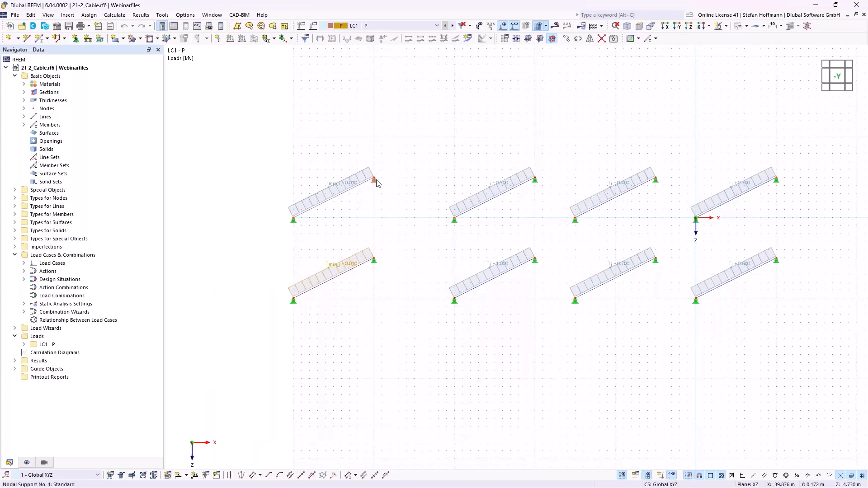
# Step: Examine the normal forces N and support reactions of the two cables with minimum tension loads
pyautogui.moveTo(395, 198); pyautogui.dragTo(354, 201, button='middle')
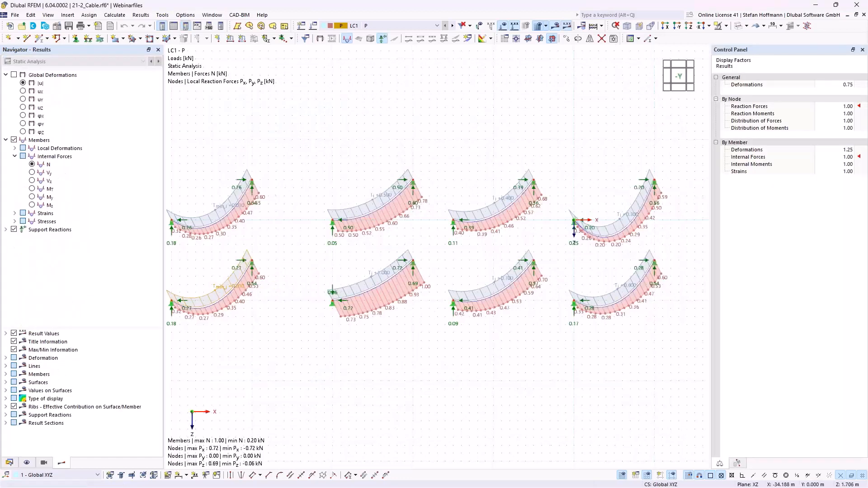
pyautogui.scroll(5, 324, 165)
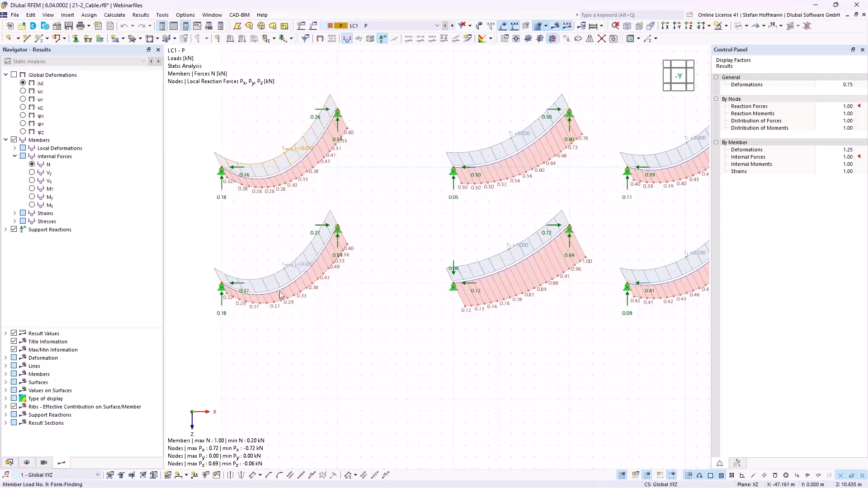
# Step: Review the form-finding load on member 5, defined as tension at i-end, and close it without changes
pyautogui.scroll(-5, 295, 247)
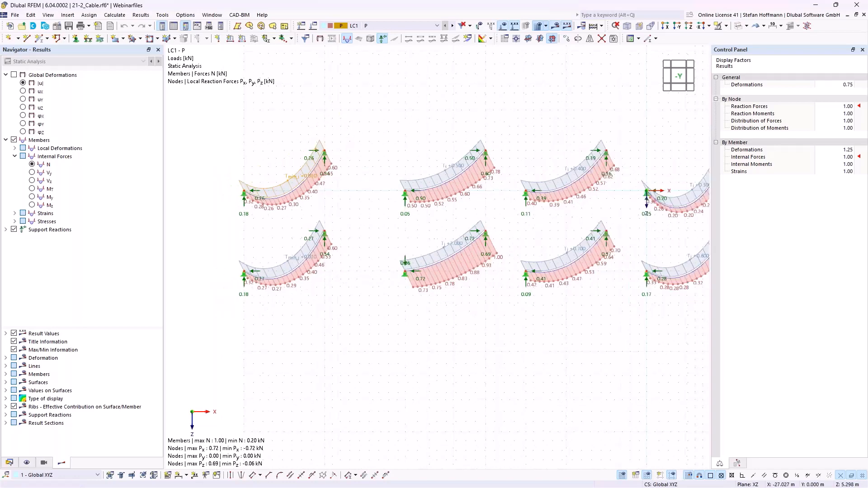
pyautogui.moveTo(324, 217); pyautogui.dragTo(382, 242, button='middle')
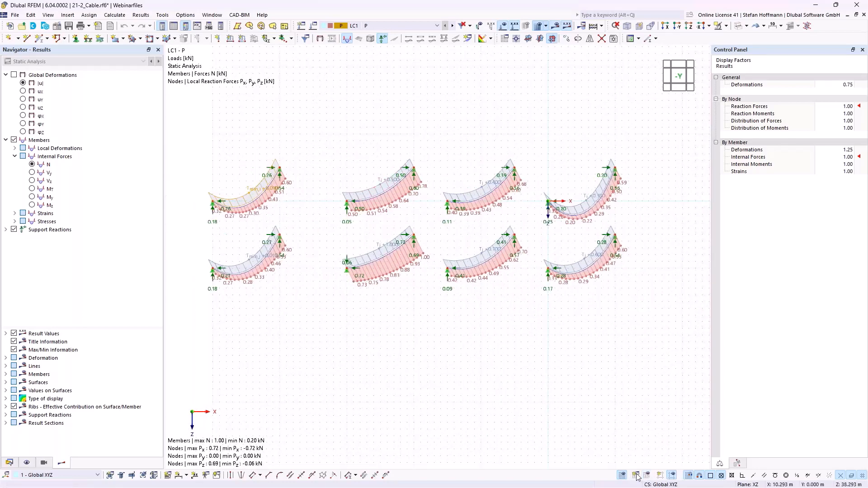
pyautogui.scroll(2, 412, 205)
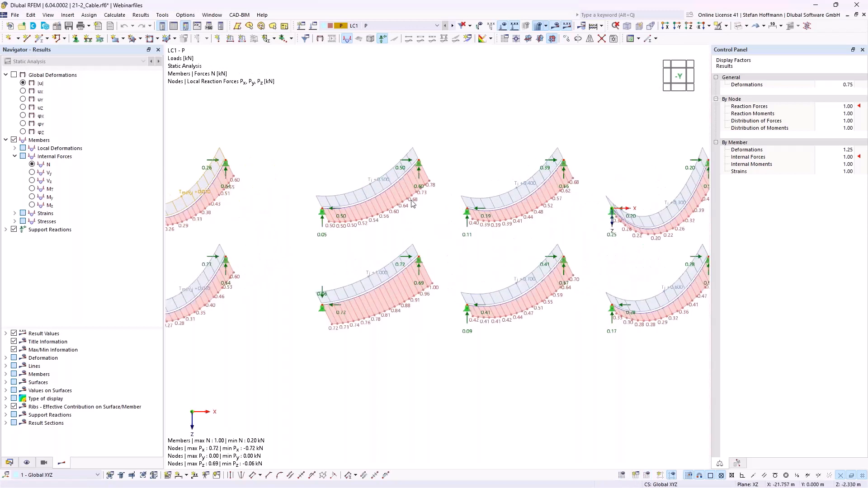
pyautogui.doubleClick(384, 185)
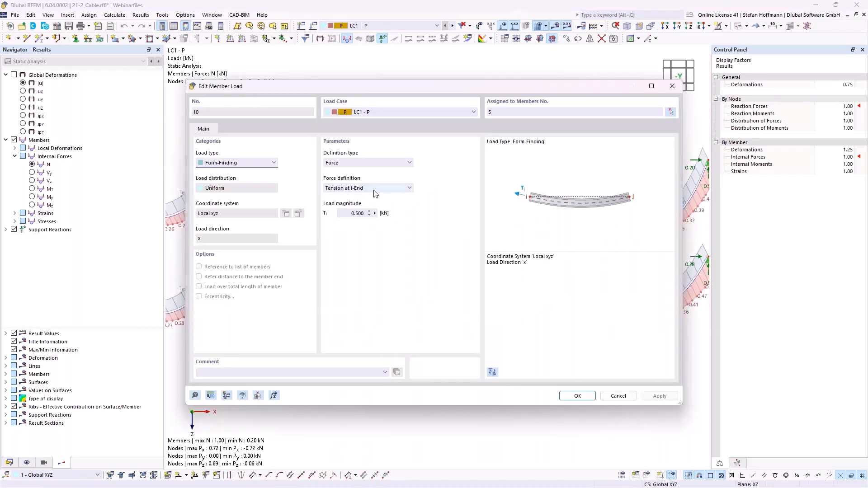
pyautogui.press('Escape')
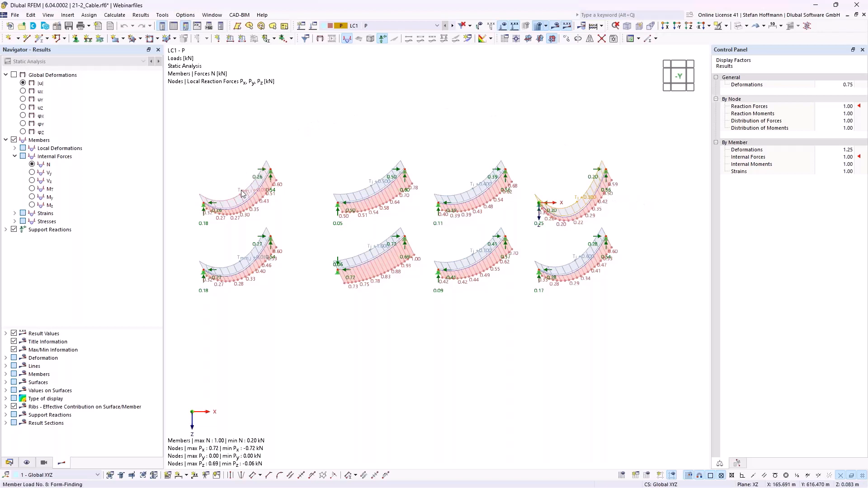
# Step: Compare the cables' normal forces and support reactions and check the settings of load case LC1, including its self-weight
pyautogui.scroll(2, 242, 194)
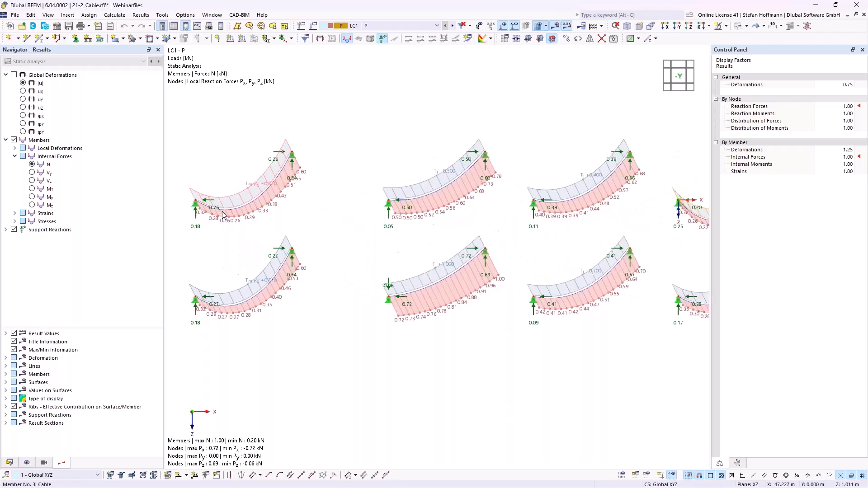
pyautogui.moveTo(246, 198); pyautogui.dragTo(257, 192, button='middle')
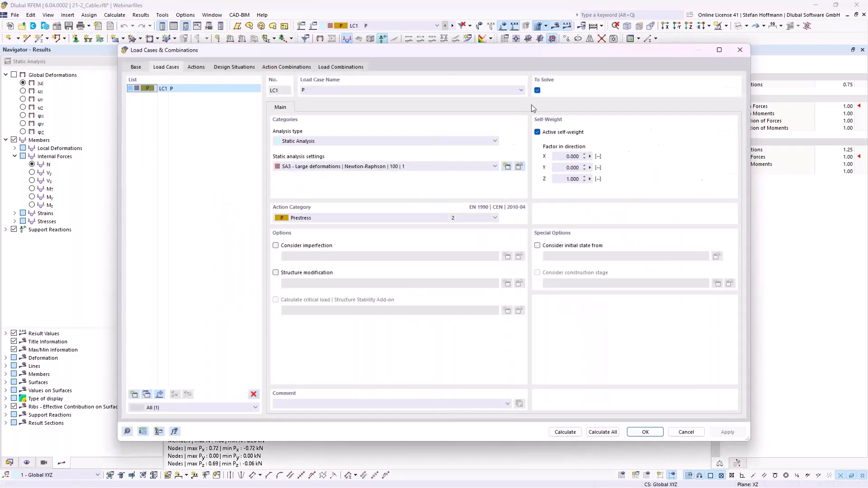
pyautogui.press('Escape')
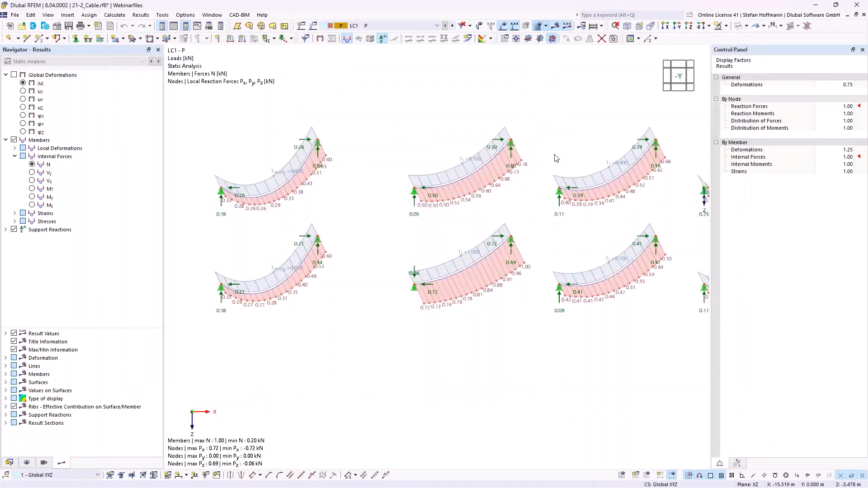
# Step: Close 21-2_Cable.rf6 without saving its changes and open the model 31-1_FFSupports from the Webinarfiles project
pyautogui.click(864, 15)
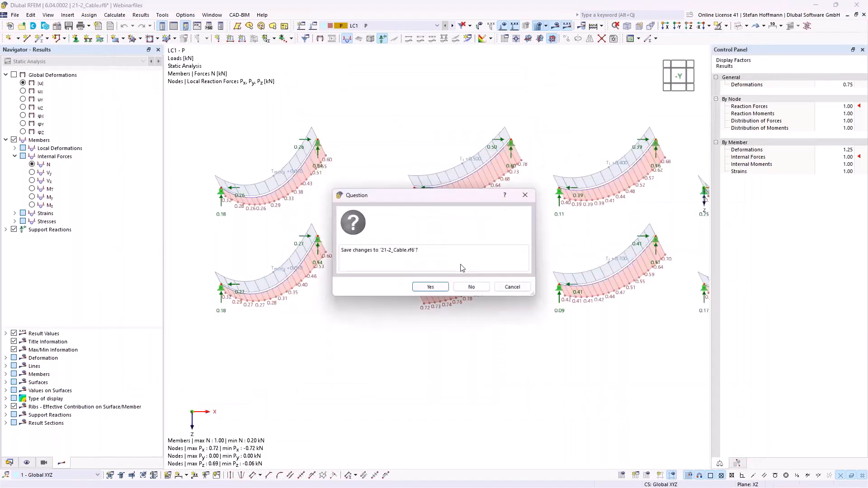
pyautogui.click(472, 285)
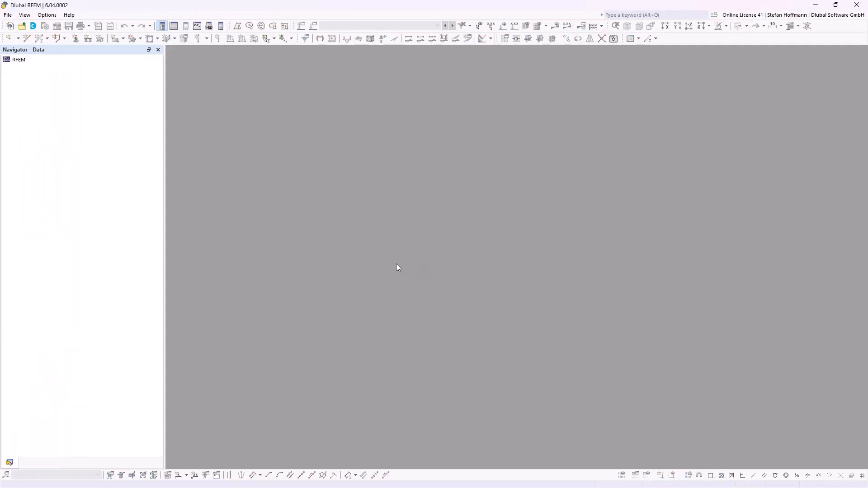
pyautogui.click(33, 26)
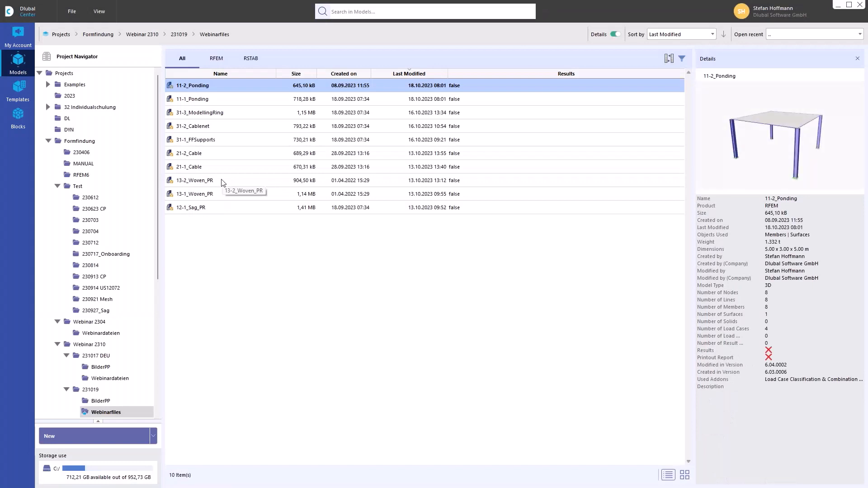
pyautogui.click(220, 64)
pyautogui.click(222, 75)
pyautogui.doubleClick(204, 180)
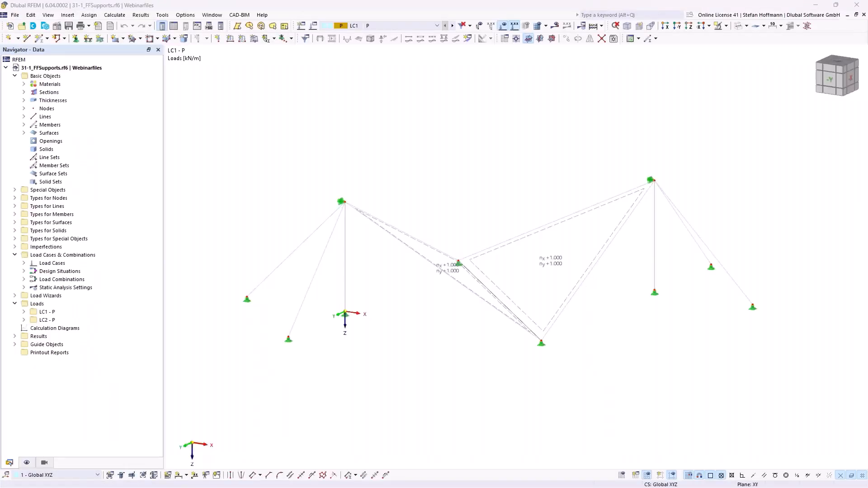
# Step: Delete all objects of the existing membrane structure and show the empty work-plane grid in the Z-direction view
pyautogui.scroll(-1, 341, 242)
pyautogui.moveTo(458, 244); pyautogui.dragTo(437, 255, button='middle')
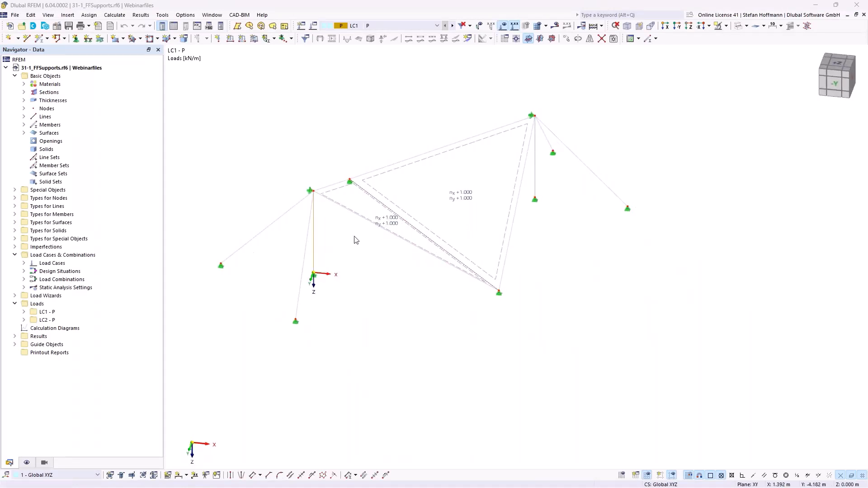
pyautogui.scroll(-2, 434, 275)
pyautogui.moveTo(256, 116); pyautogui.dragTo(642, 354)
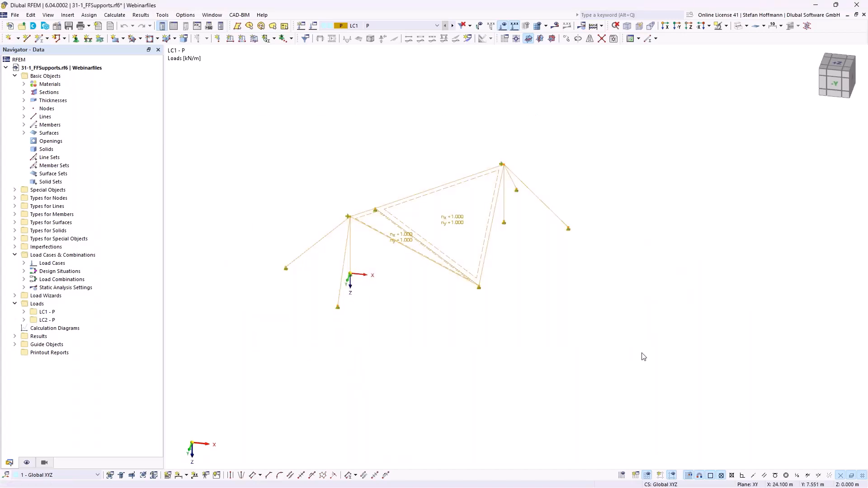
pyautogui.press('Delete')
pyautogui.click(622, 474)
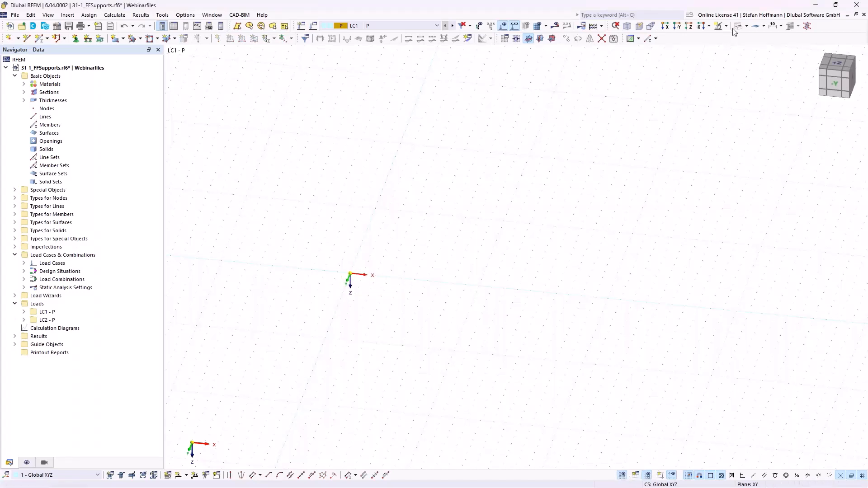
pyautogui.click(689, 25)
pyautogui.moveTo(555, 202); pyautogui.dragTo(446, 219, button='middle')
# Step: Check the Form-Finding add-on in the model's base data and review the list of predefined materials
pyautogui.rightClick(77, 68)
pyautogui.click(103, 72)
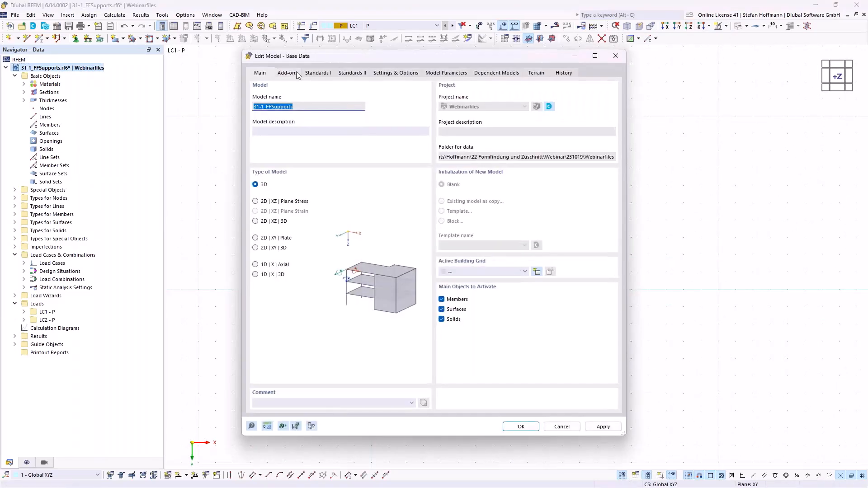
pyautogui.click(288, 72)
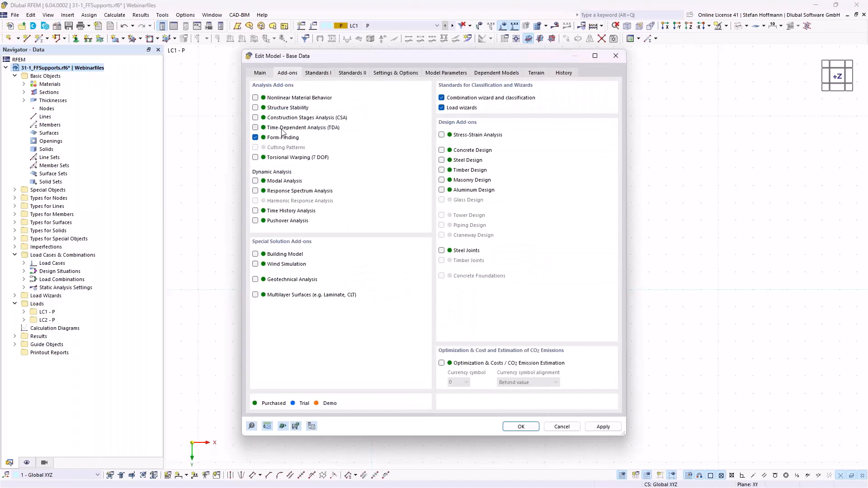
pyautogui.press('Return')
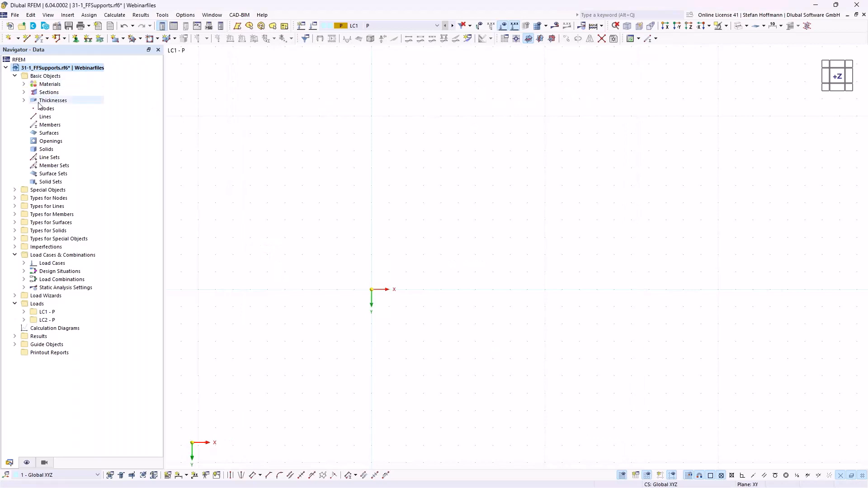
pyautogui.click(24, 84)
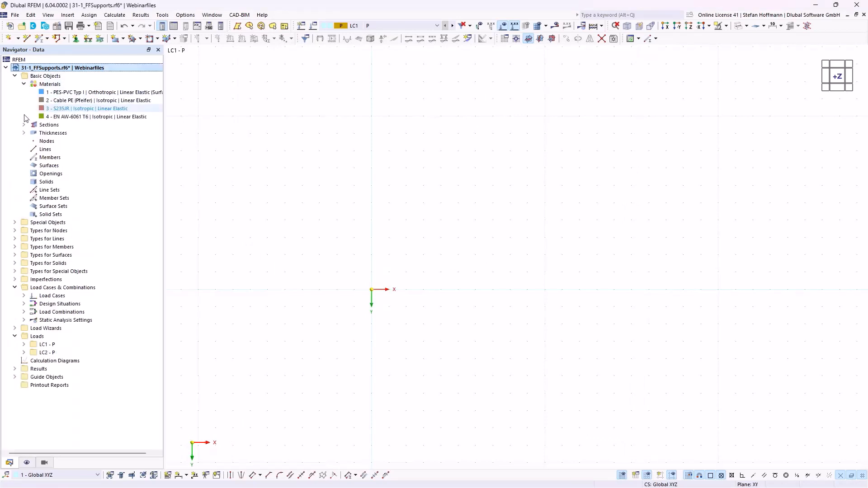
pyautogui.click(24, 84)
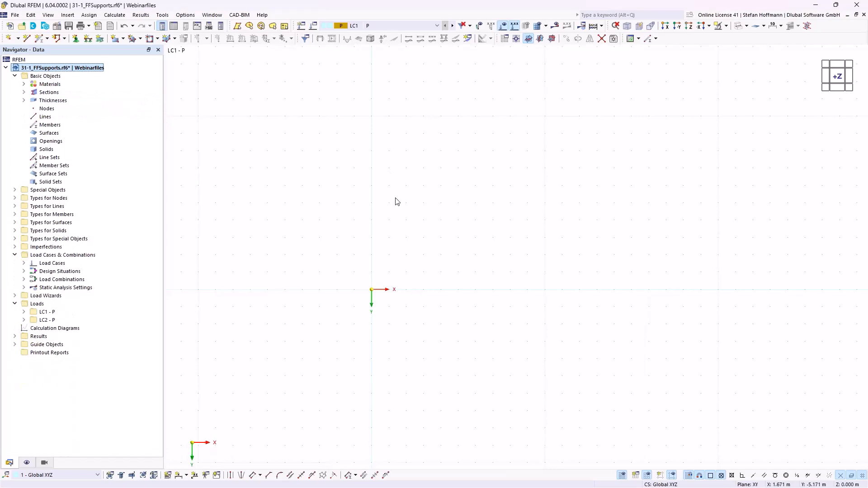
# Step: Create a 10 m square membrane surface from the origin to X 10, Y -10 with the 1.0 mm PES-PVC Typ I thickness
pyautogui.click(115, 39)
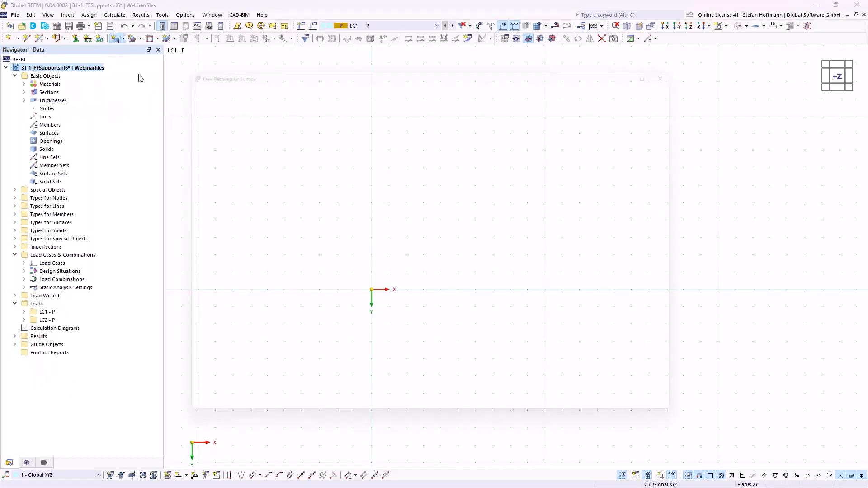
pyautogui.click(237, 125)
pyautogui.click(234, 154)
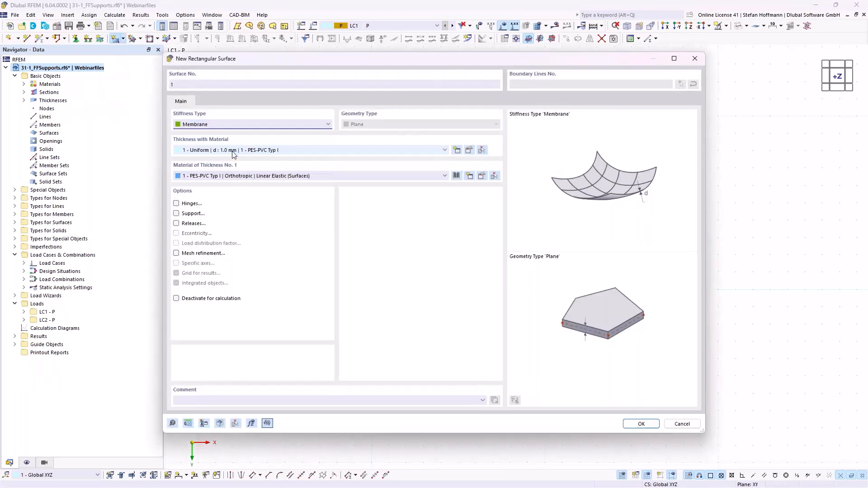
pyautogui.click(641, 423)
pyautogui.click(371, 289)
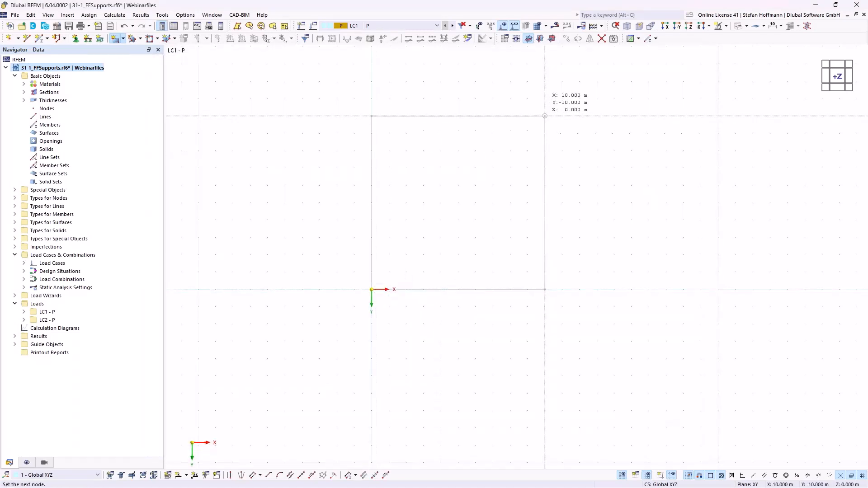
pyautogui.click(508, 174)
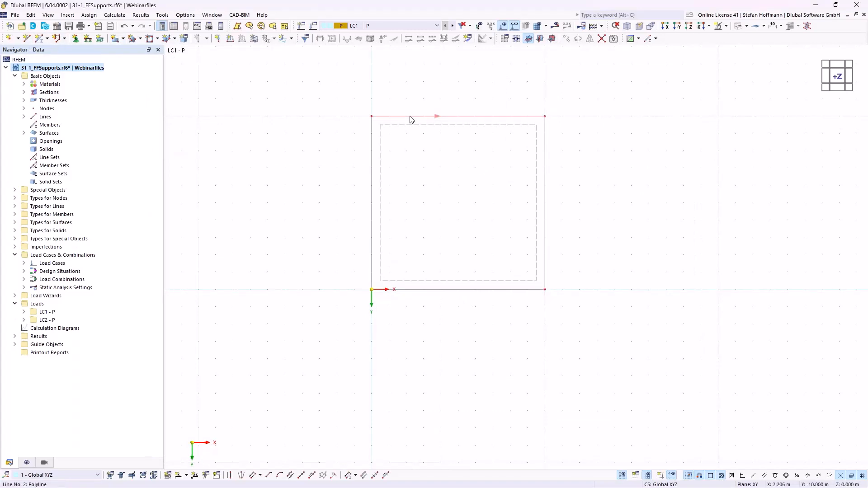
# Step: Draw a single line from the corner at X 0, Y -10 to X 10, Y 0 and divide the membrane surface along this diagonal
pyautogui.click(27, 38)
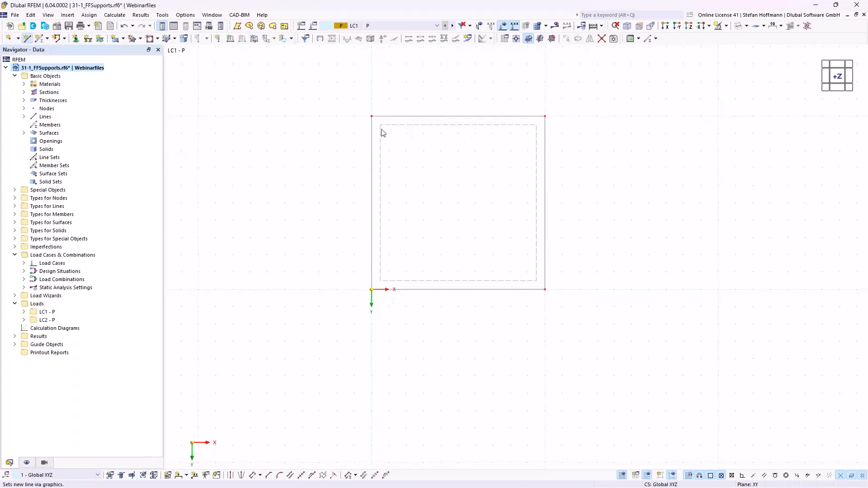
pyautogui.click(371, 116)
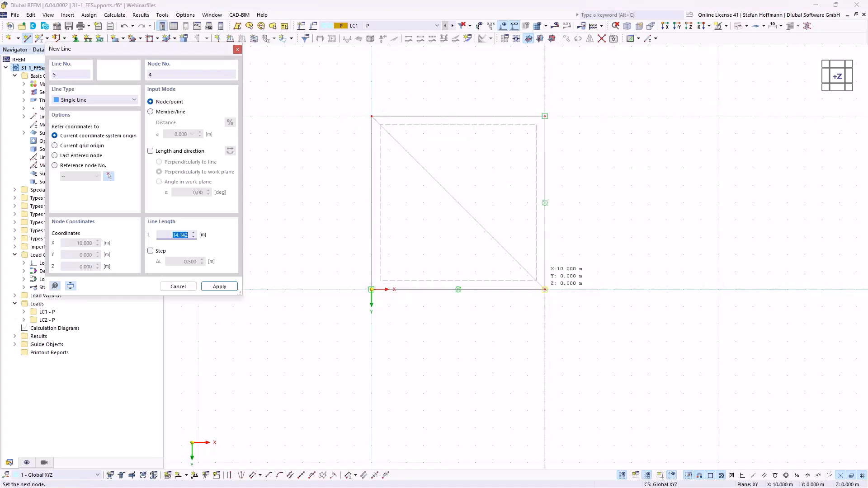
pyautogui.click(545, 289)
pyautogui.press('Escape')
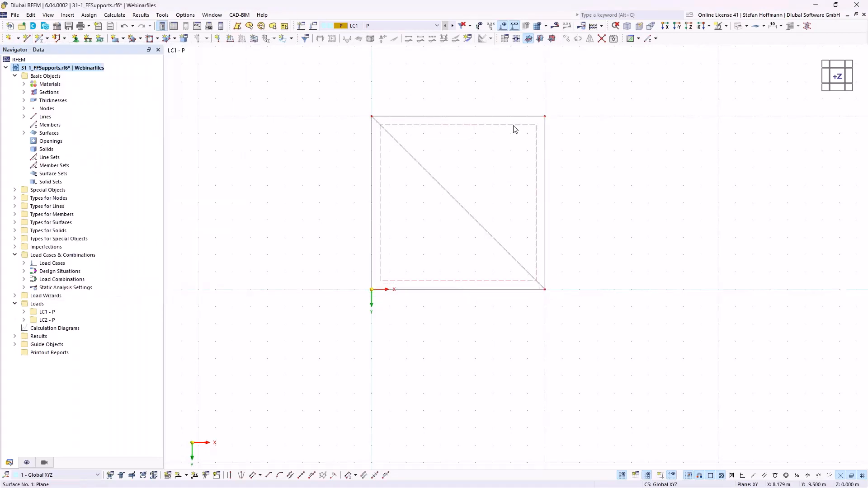
pyautogui.rightClick(513, 130)
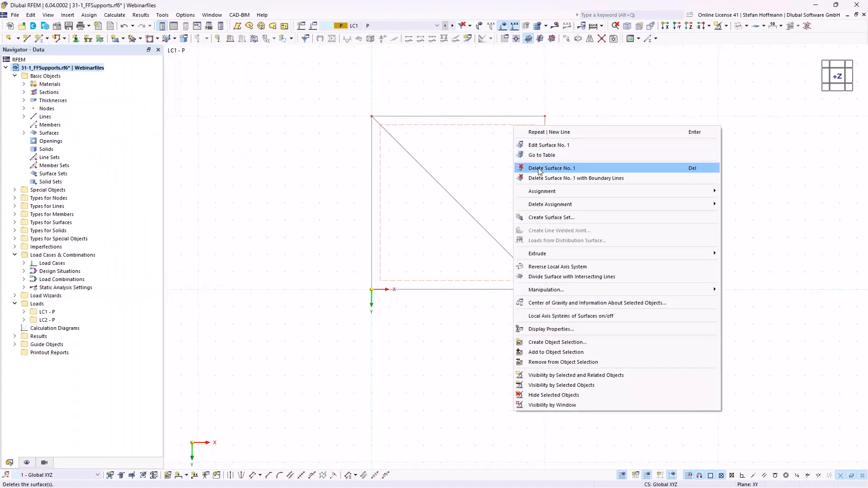
pyautogui.click(569, 277)
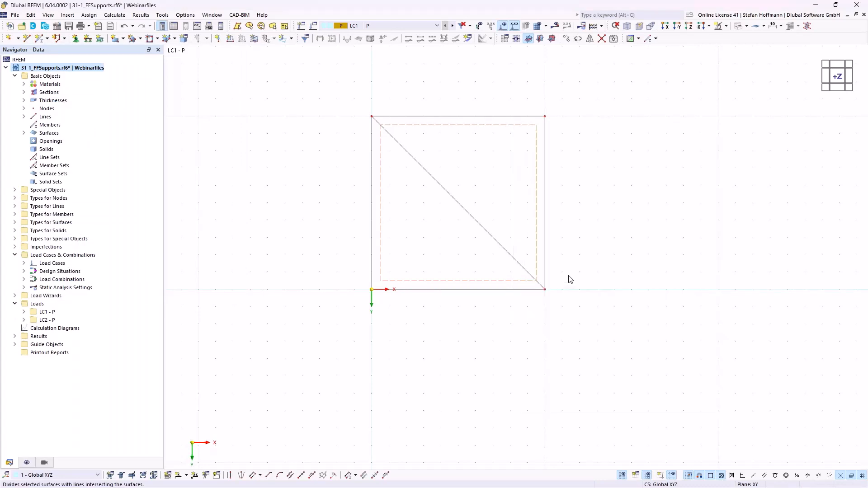
# Step: Give both membrane surfaces specific input axes with the y-axis parallel to the diagonal line 5
pyautogui.doubleClick(467, 207)
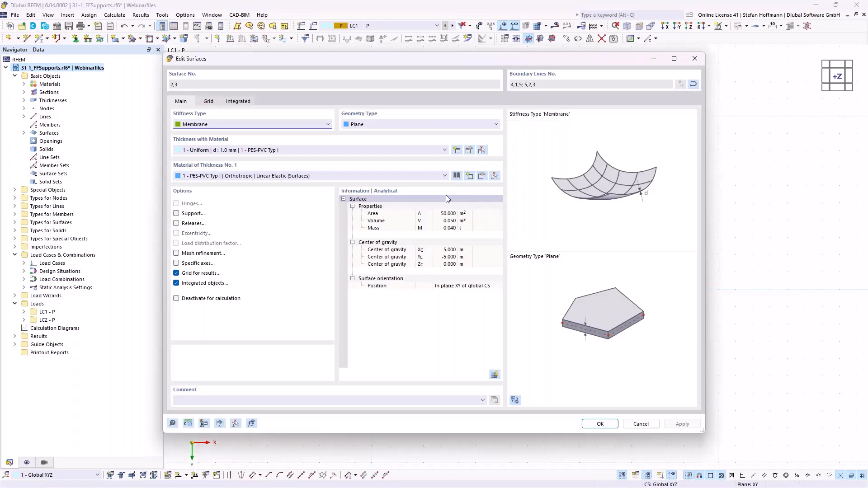
pyautogui.click(192, 264)
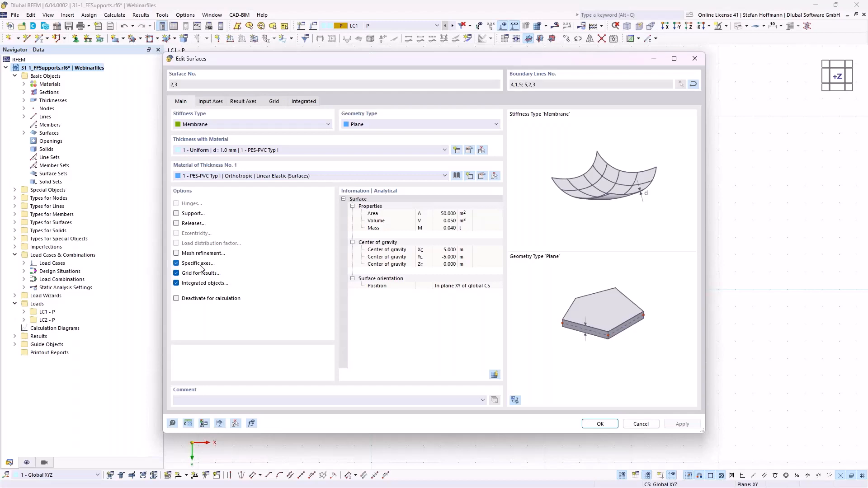
pyautogui.click(217, 103)
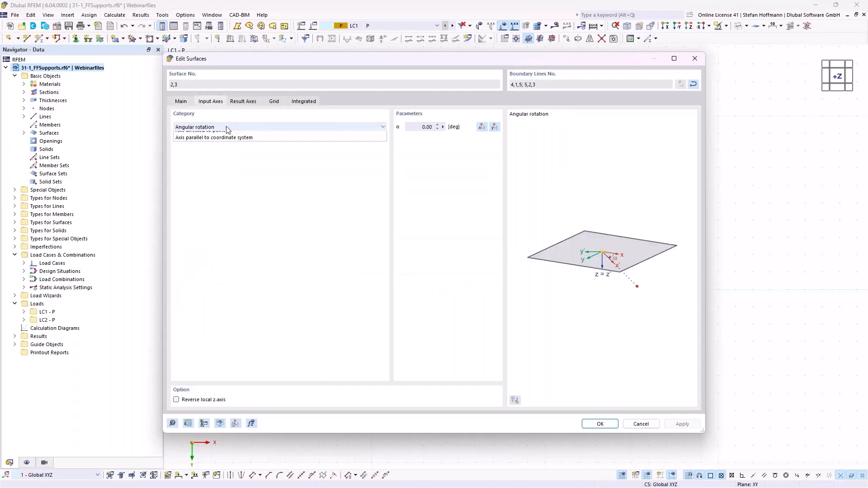
pyautogui.click(226, 126)
pyautogui.click(227, 143)
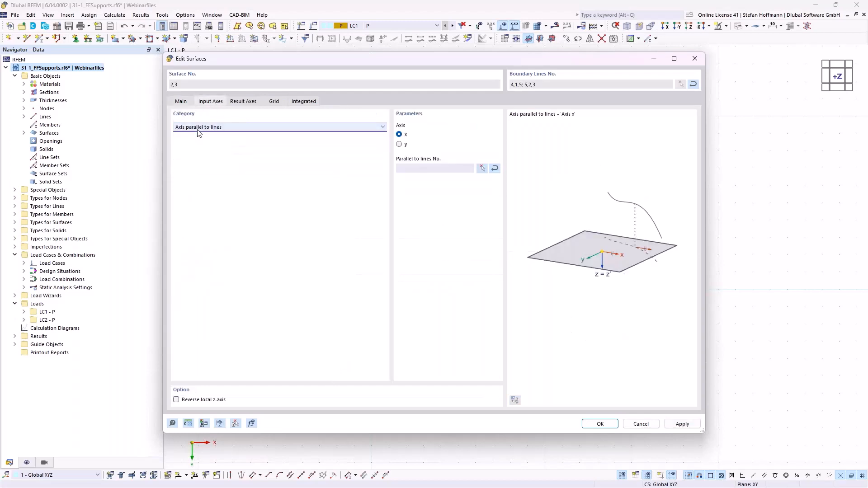
pyautogui.click(400, 145)
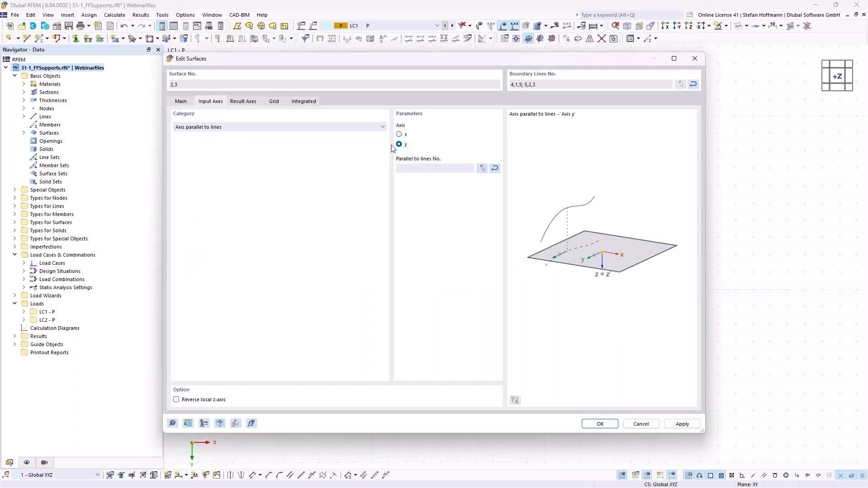
pyautogui.click(484, 170)
pyautogui.click(459, 205)
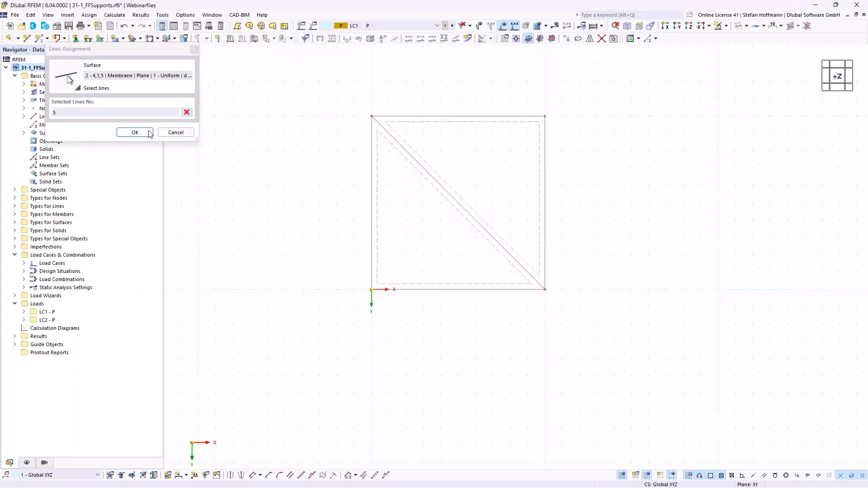
pyautogui.click(134, 132)
pyautogui.click(600, 423)
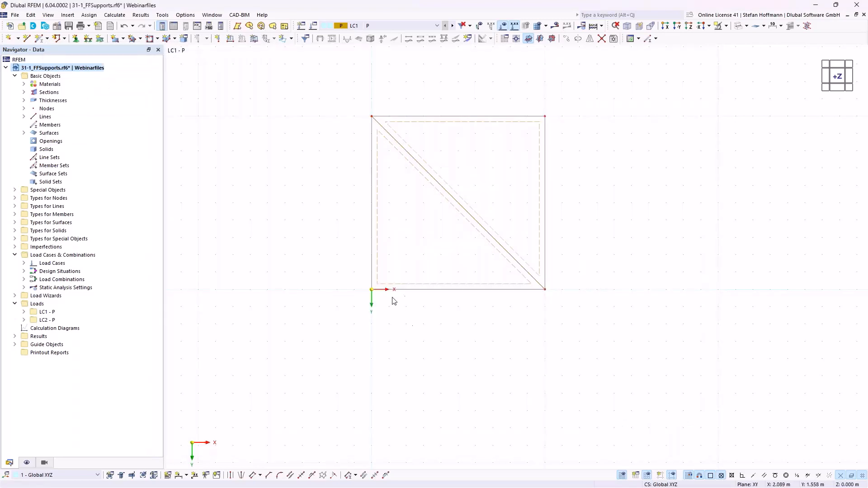
# Step: Assign Cable members with the Cable PE 30 section to the four boundary lines of the membrane square
pyautogui.doubleClick(526, 117)
pyautogui.moveTo(391, 77); pyautogui.dragTo(430, 86)
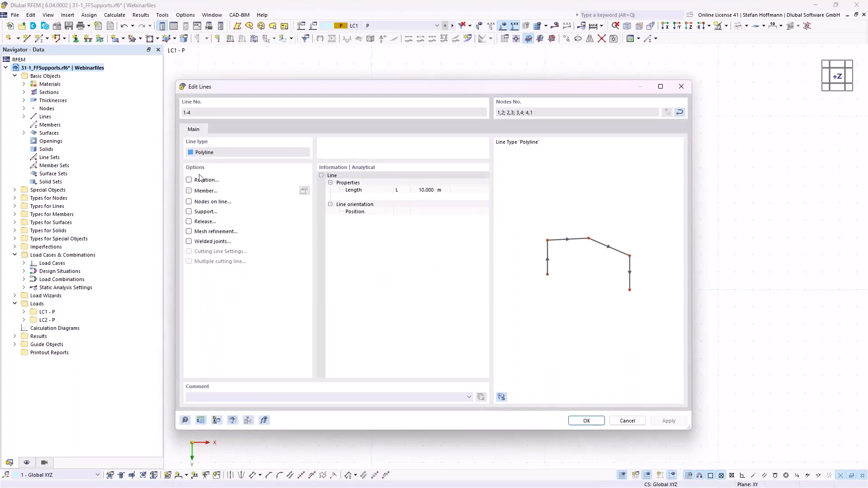
pyautogui.click(201, 125)
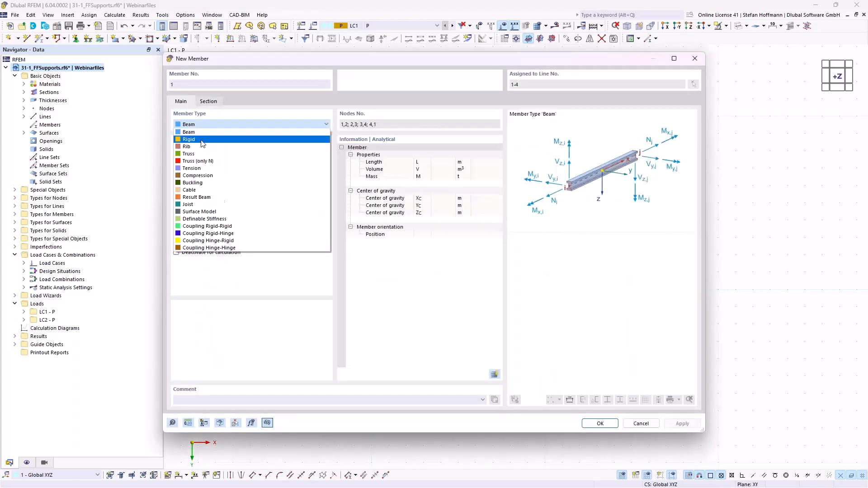
pyautogui.click(199, 190)
pyautogui.click(208, 101)
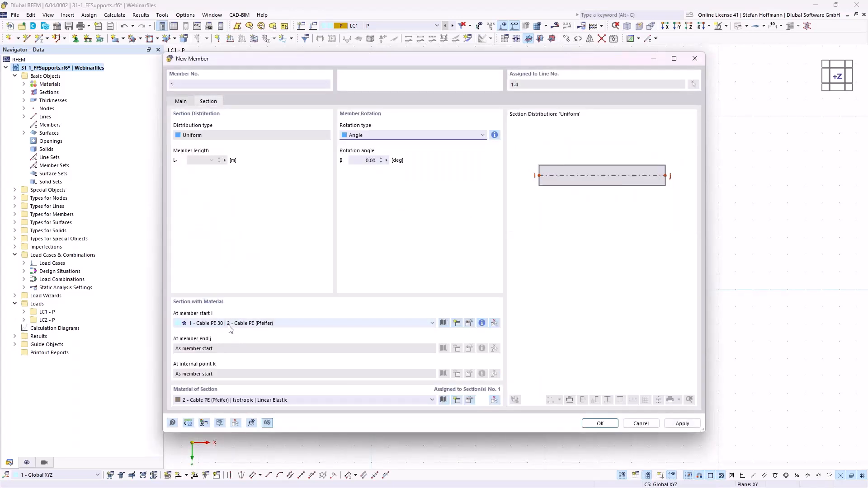
pyautogui.click(482, 323)
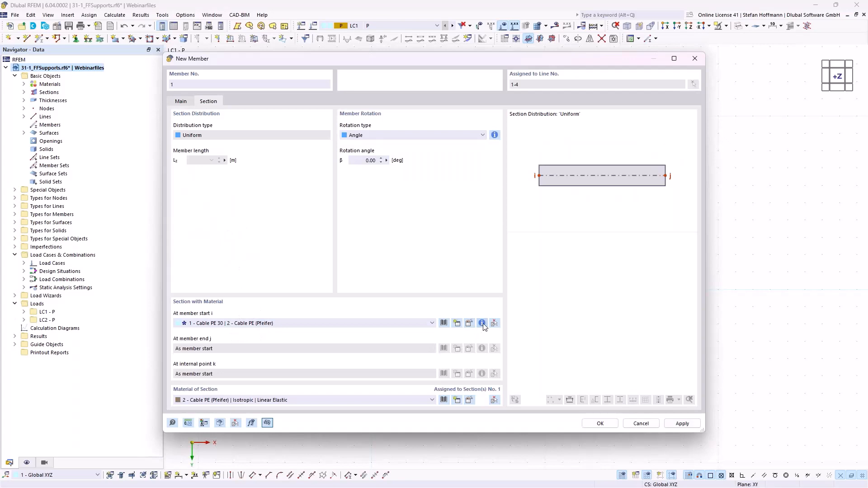
pyautogui.click(652, 398)
pyautogui.click(601, 423)
pyautogui.click(586, 421)
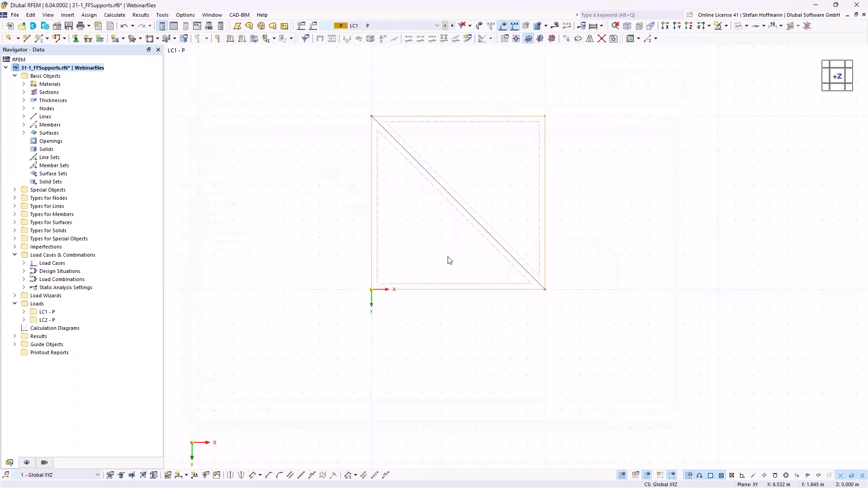
# Step: Raise the two opposite corner nodes 1 and 3 above the work plane by changing their shared Z coordinate
pyautogui.keyDown('ctrl'); pyautogui.moveTo(501, 281); pyautogui.dragTo(457, 145, button='middle'); pyautogui.keyUp('ctrl')
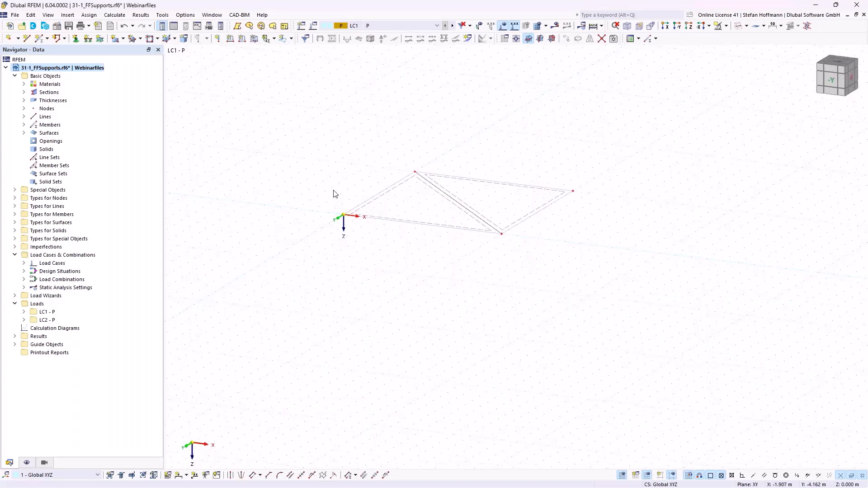
pyautogui.moveTo(557, 170); pyautogui.dragTo(581, 216)
pyautogui.doubleClick(573, 194)
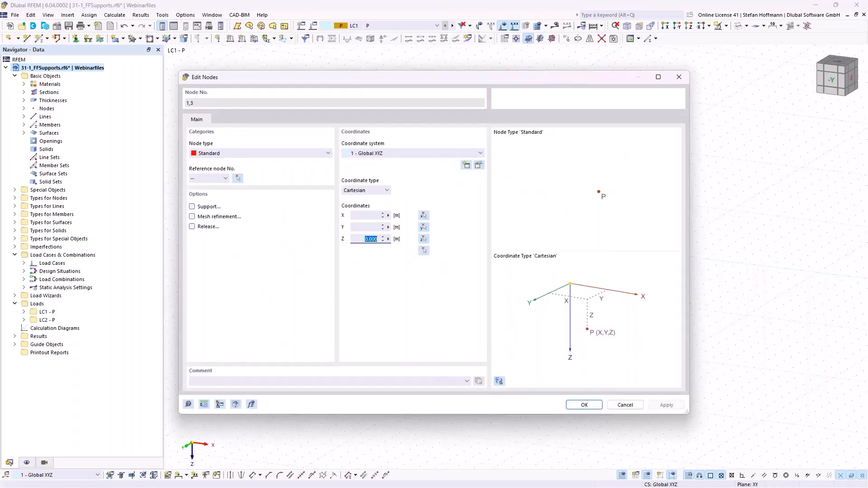
pyautogui.press('Return')
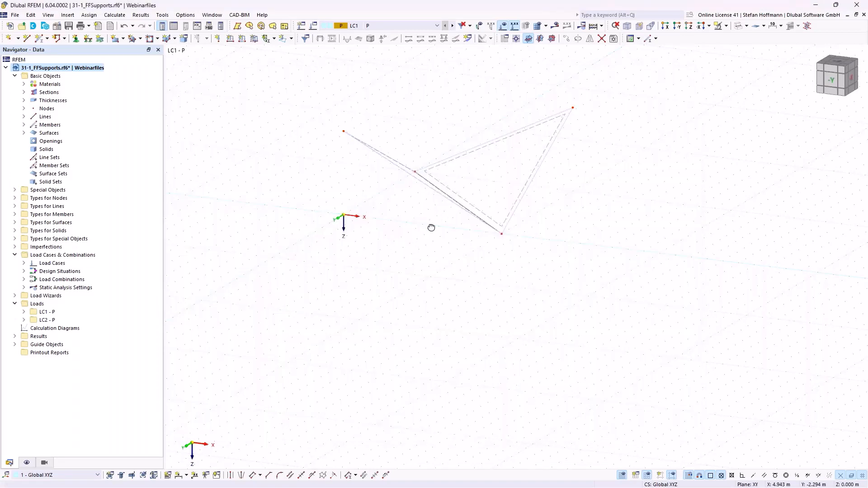
pyautogui.keyDown('ctrl'); pyautogui.moveTo(501, 161); pyautogui.dragTo(515, 189, button='middle'); pyautogui.keyUp('ctrl')
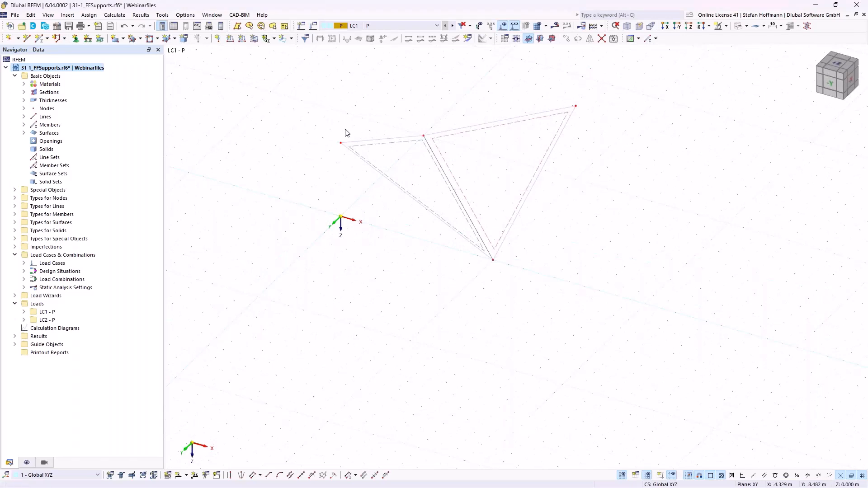
# Step: Start a new single member and set its member type to Truss (only N)
pyautogui.click(41, 38)
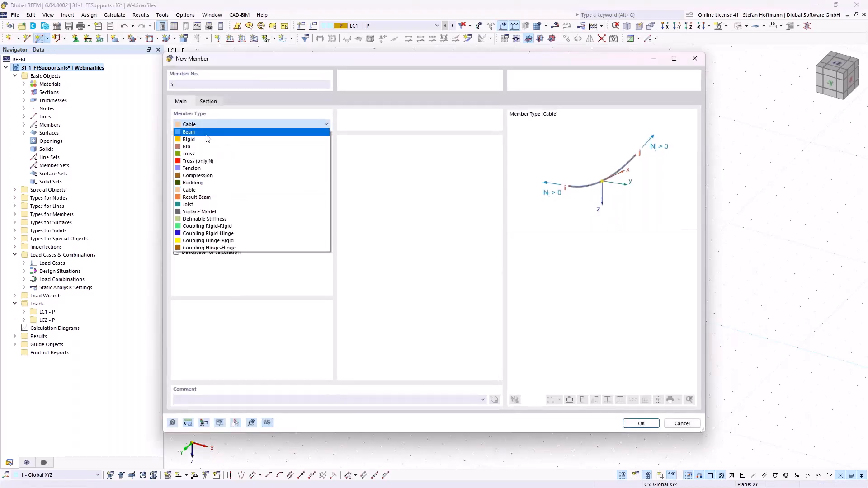
pyautogui.click(209, 132)
pyautogui.click(206, 125)
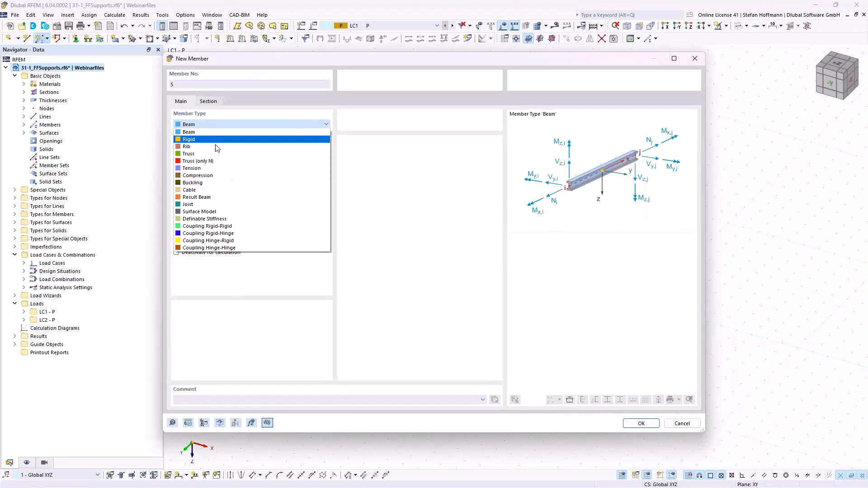
pyautogui.click(216, 164)
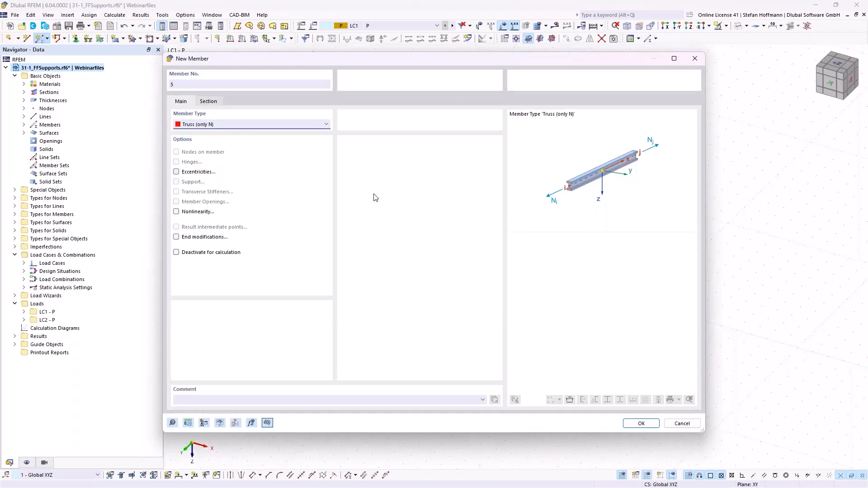
pyautogui.click(308, 126)
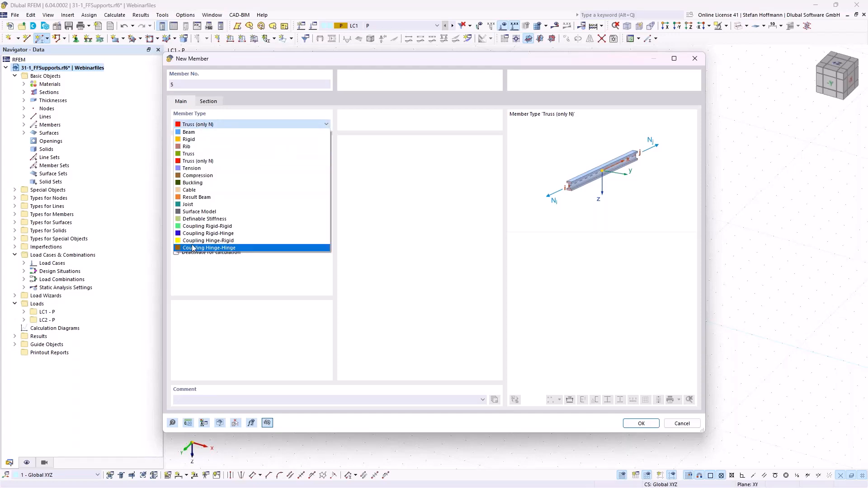
pyautogui.click(418, 176)
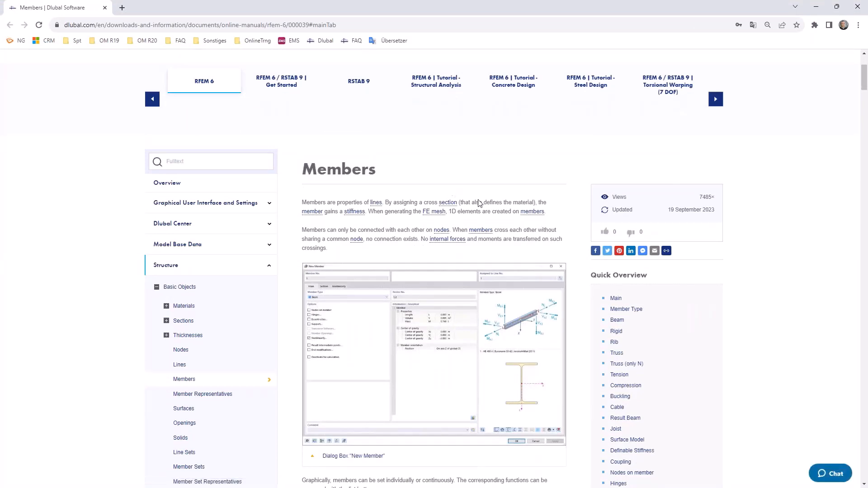
# Step: Switch to the online manual in the browser and read the Truss (only N) description on the Members page
pyautogui.click(627, 364)
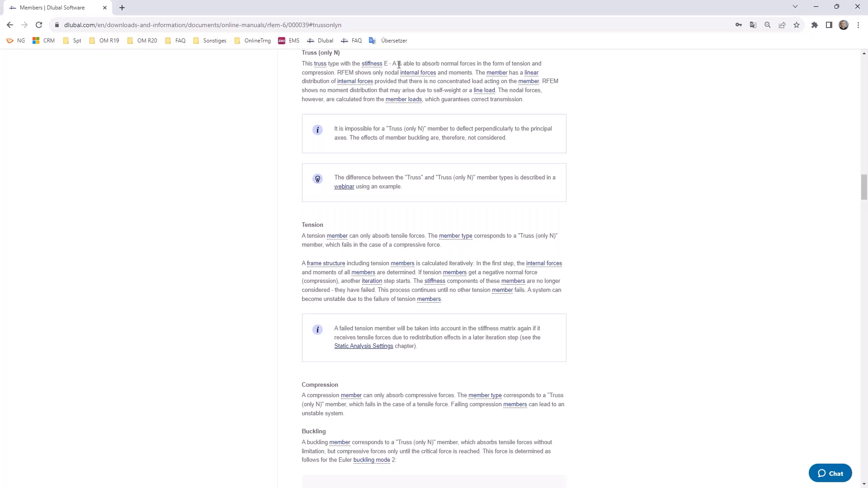
pyautogui.moveTo(409, 65); pyautogui.dragTo(485, 65)
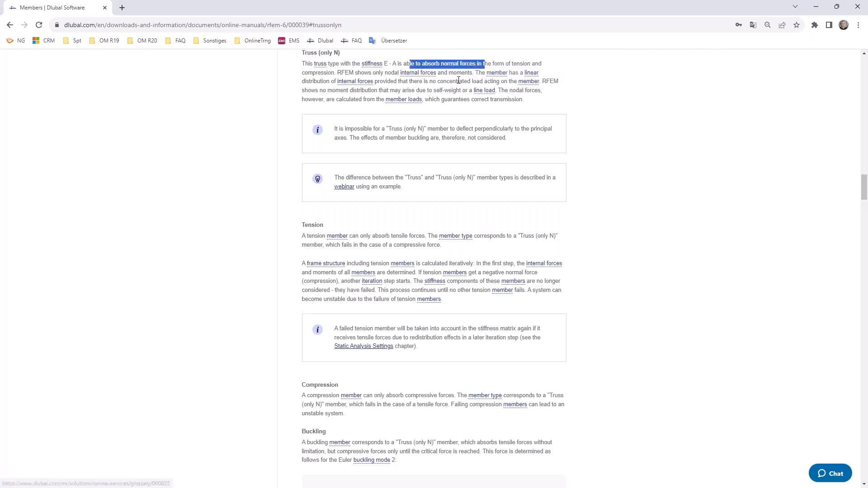
pyautogui.click(816, 7)
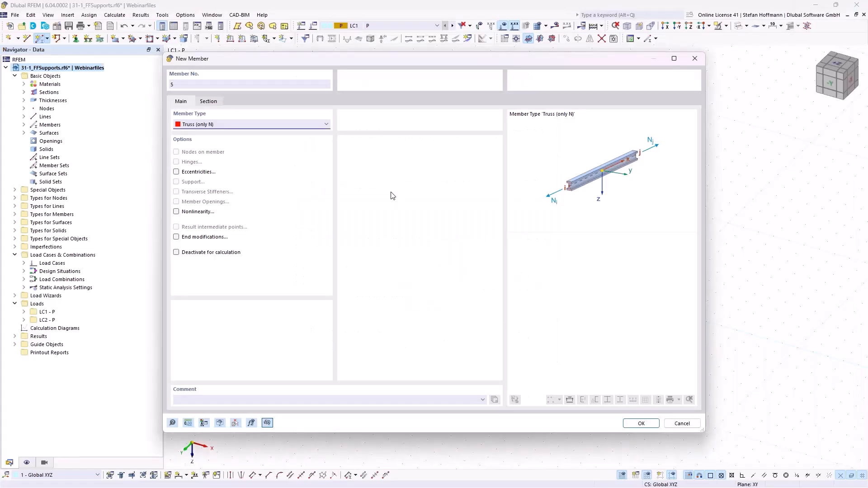
# Step: Choose the section for the Truss (only N) member and draw it as a vertical mast from the origin to the raised corner above
pyautogui.click(310, 125)
pyautogui.click(286, 124)
pyautogui.click(219, 102)
pyautogui.click(265, 322)
pyautogui.click(260, 338)
pyautogui.click(641, 423)
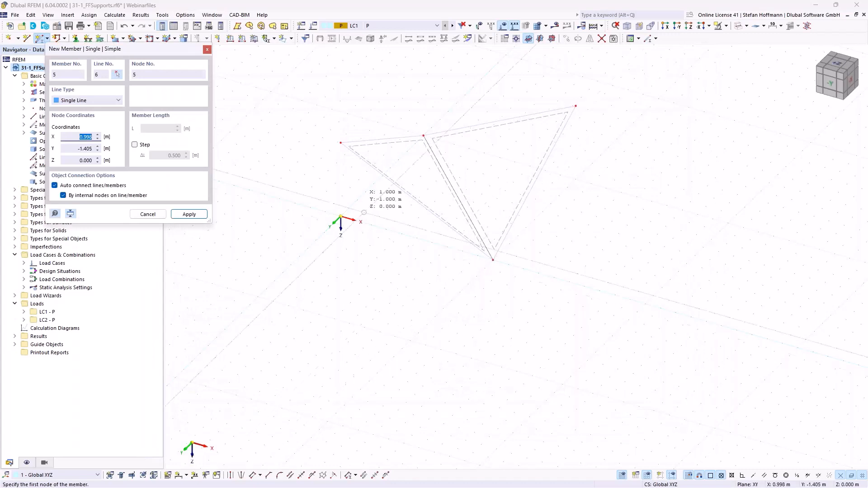
pyautogui.click(341, 217)
pyautogui.click(340, 144)
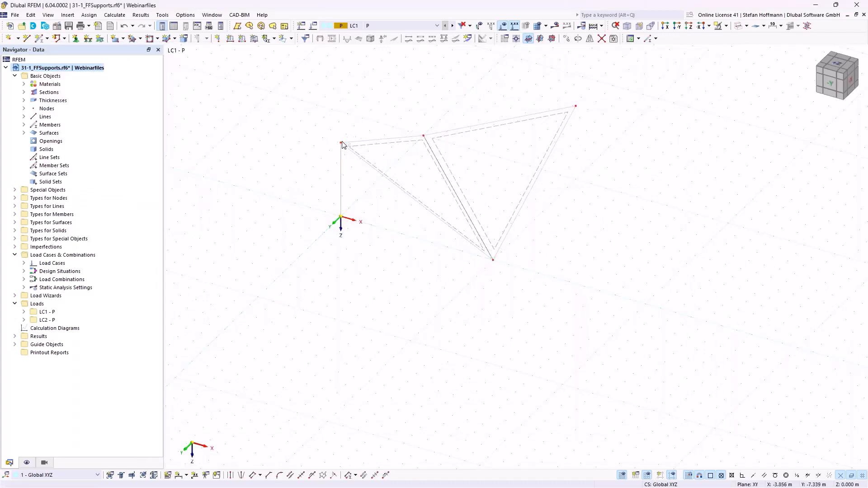
# Step: Check the structure in the solid display, copy the mast to the opposite raised corner, and return to the wireframe display
pyautogui.click(738, 26)
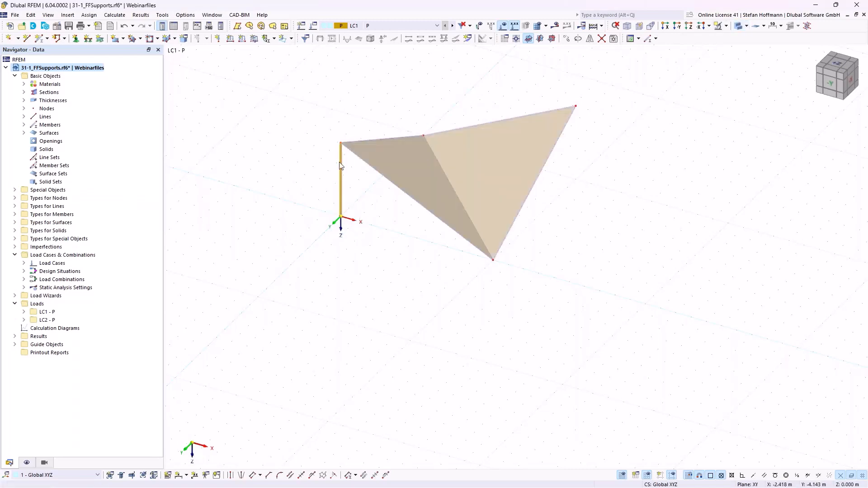
pyautogui.keyDown('ctrl'); pyautogui.moveTo(342, 145); pyautogui.dragTo(577, 108); pyautogui.keyUp('ctrl')
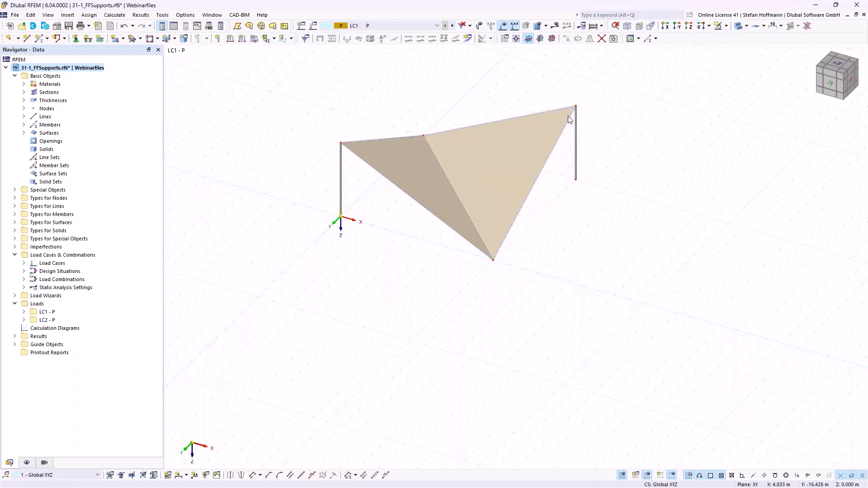
pyautogui.click(738, 25)
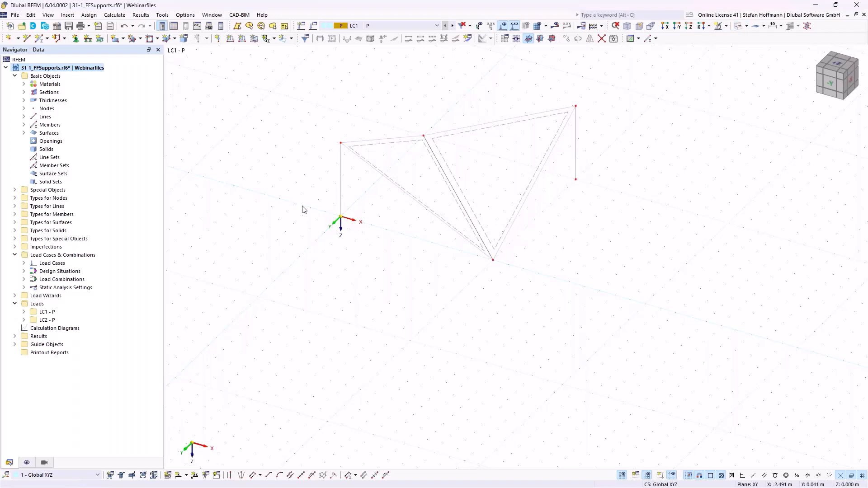
# Step: Start a new single member that takes over the properties of the existing edge cable, member type Cable with section Cable PE 30
pyautogui.keyDown('ctrl'); pyautogui.moveTo(346, 248); pyautogui.dragTo(339, 265, button='middle'); pyautogui.keyUp('ctrl')
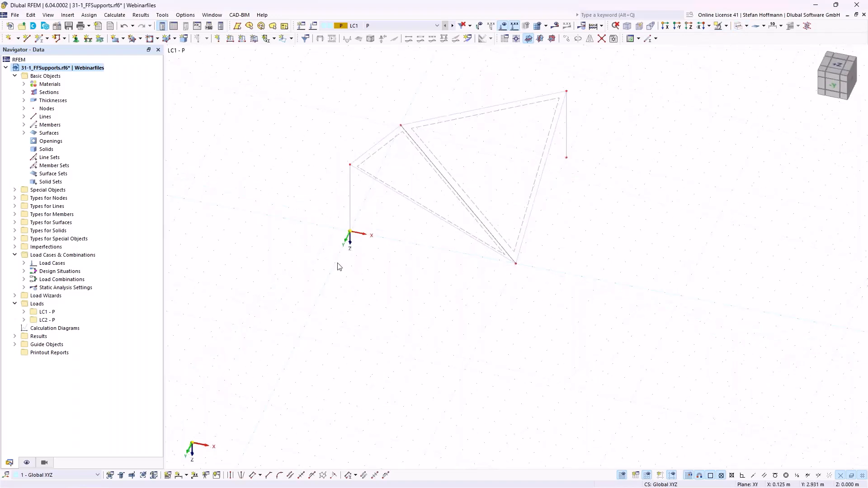
pyautogui.click(39, 39)
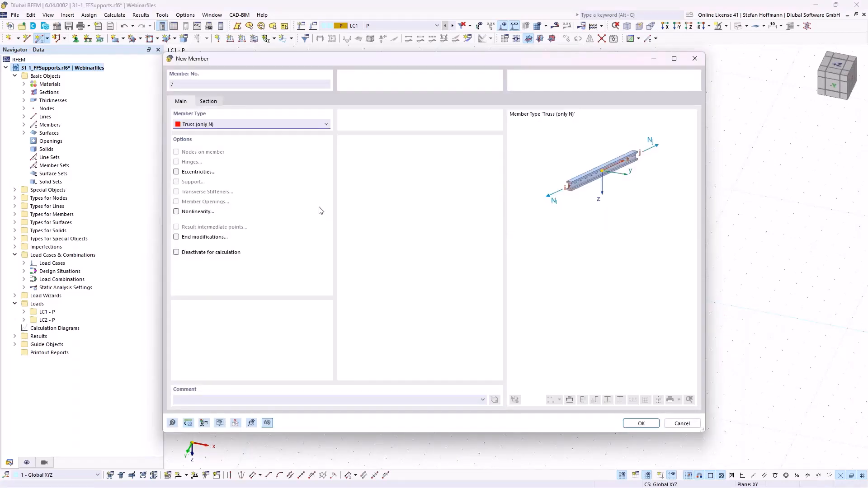
pyautogui.click(235, 423)
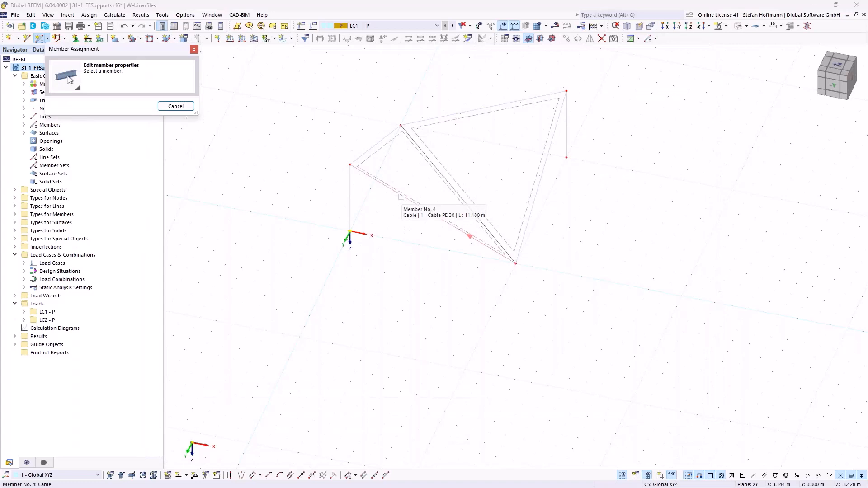
pyautogui.click(400, 196)
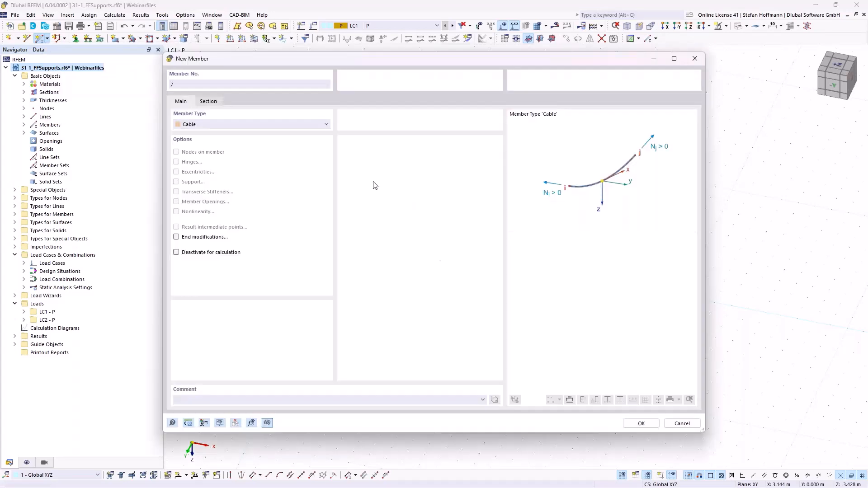
pyautogui.click(208, 102)
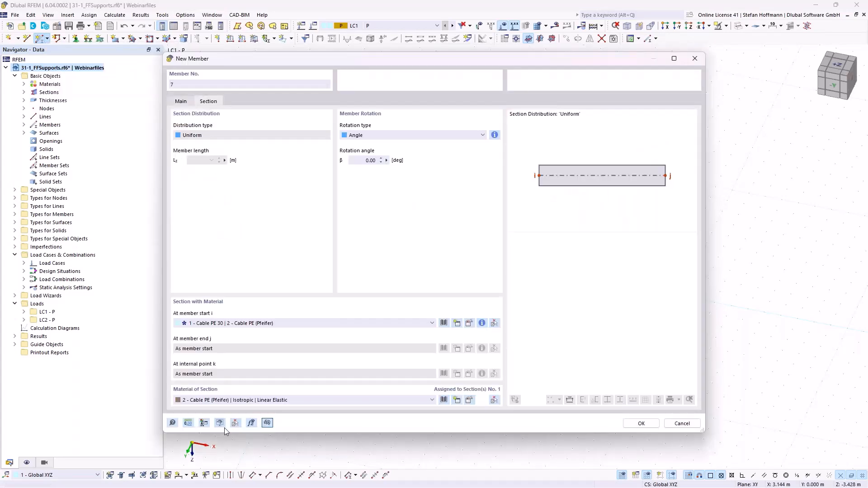
pyautogui.click(655, 426)
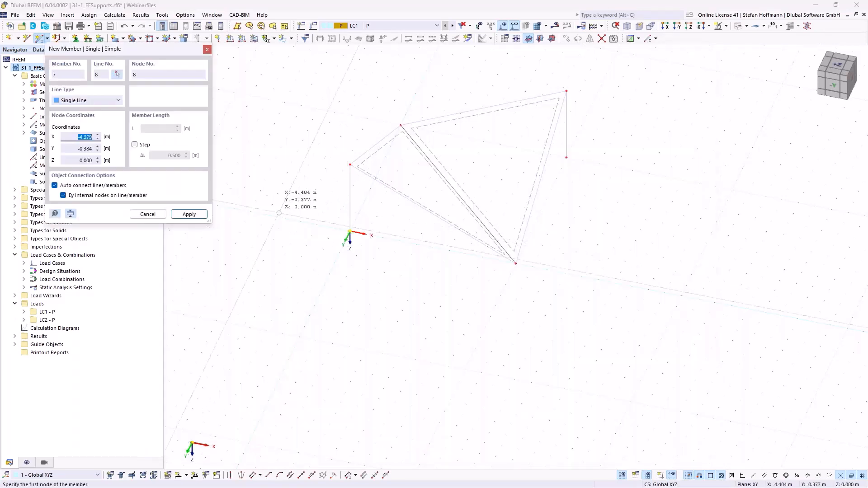
# Step: Draw two guy cables from the top of the mast at the origin down to two ground points outside the membrane
pyautogui.click(350, 165)
pyautogui.click(342, 182)
pyautogui.click(350, 164)
pyautogui.press('Escape')
# Step: Assign the Gelenkig nodal support to the base of the mast at the origin and the ground ends of both guy cables
pyautogui.moveTo(251, 204); pyautogui.dragTo(382, 317)
pyautogui.click(76, 38)
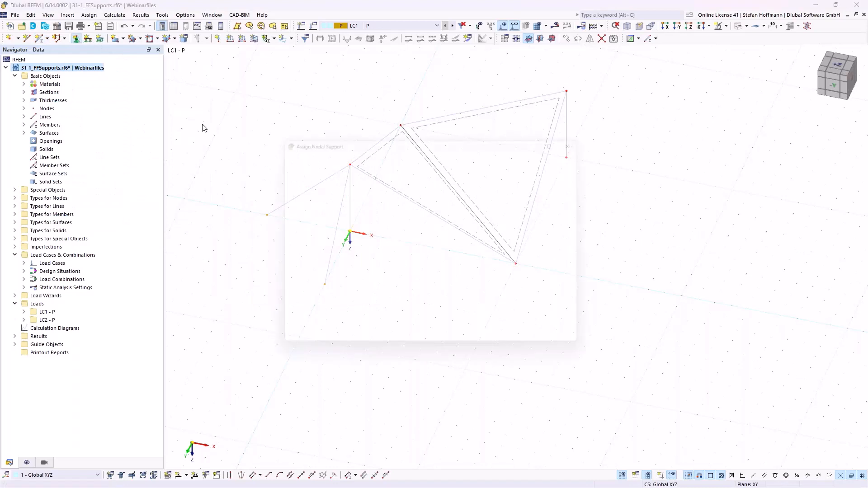
pyautogui.click(494, 346)
# Step: Copy the two guy cables to the opposite mast by rotating them 180° about the Z axis through point (5, -5, 0)
pyautogui.moveTo(368, 310); pyautogui.dragTo(353, 288, button='middle')
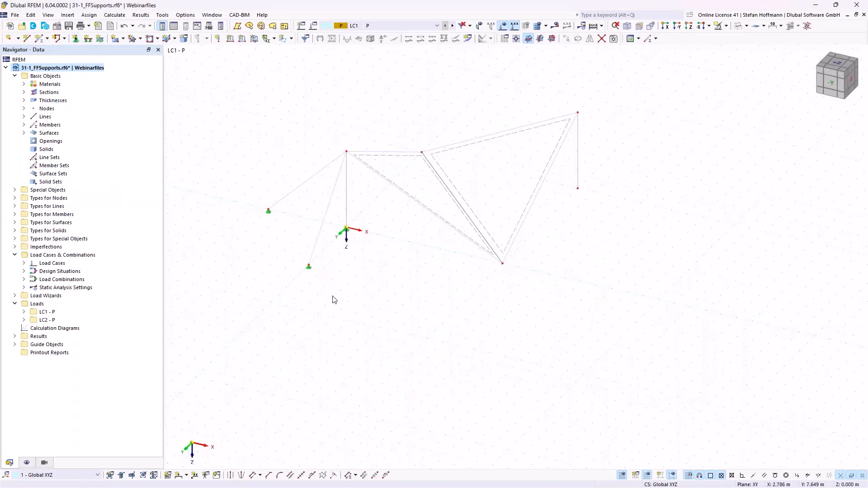
pyautogui.moveTo(321, 294); pyautogui.dragTo(254, 183)
pyautogui.click(579, 39)
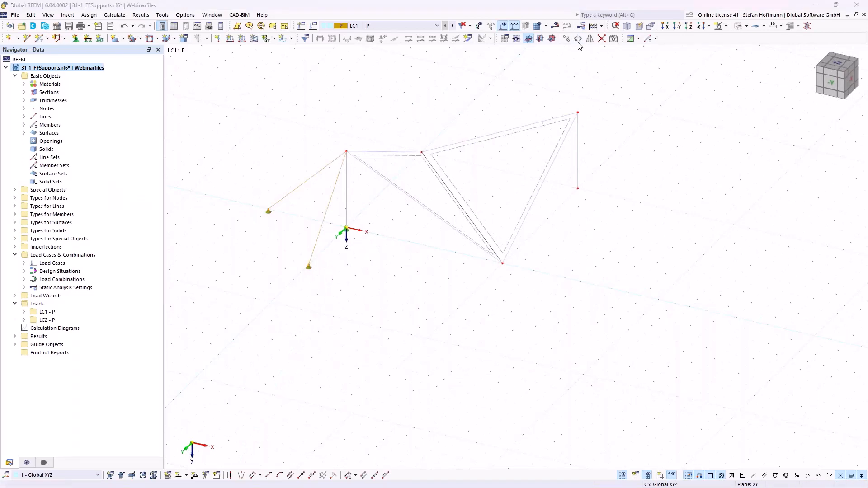
pyautogui.click(300, 166)
pyautogui.click(406, 175)
pyautogui.click(353, 214)
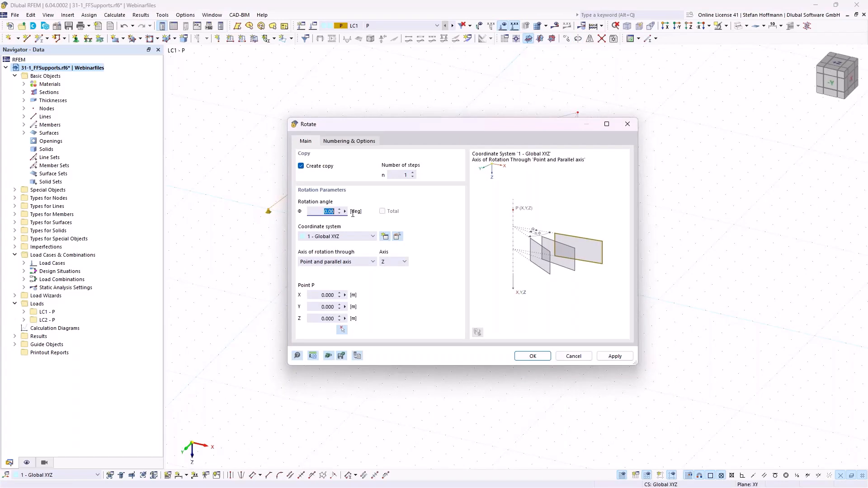
pyautogui.click(342, 329)
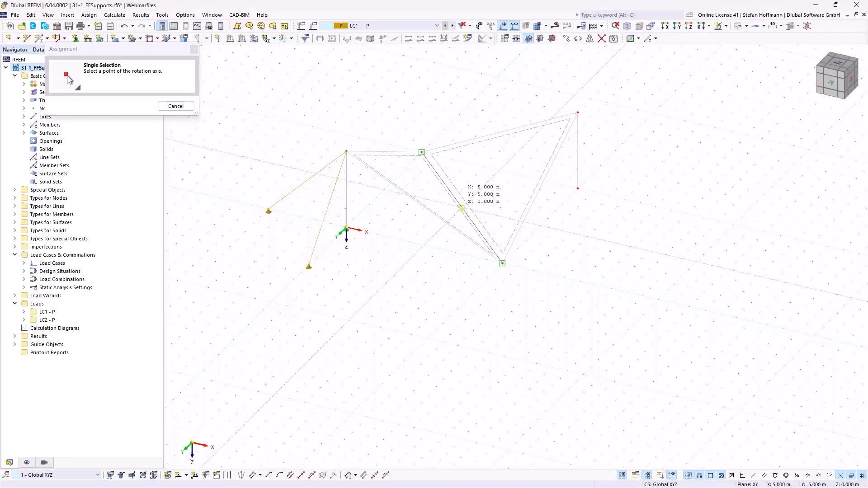
pyautogui.click(462, 208)
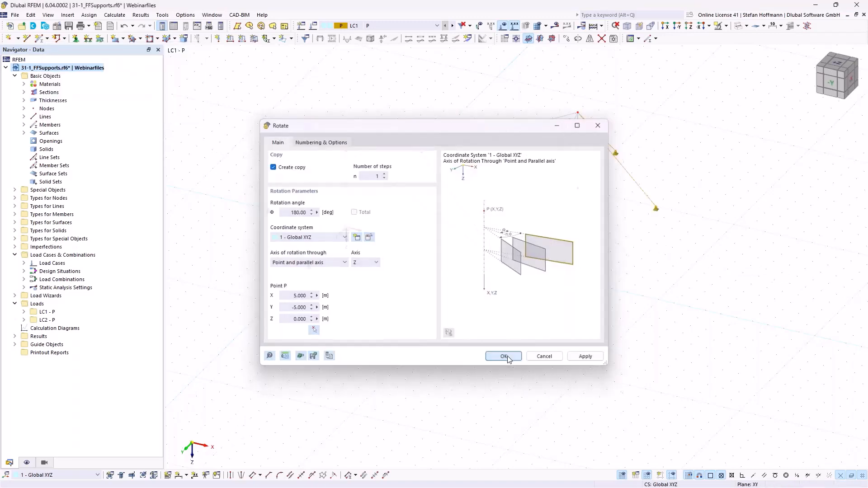
pyautogui.click(505, 357)
# Step: Assign the Gelenkig nodal support to the base of the second mast
pyautogui.click(75, 38)
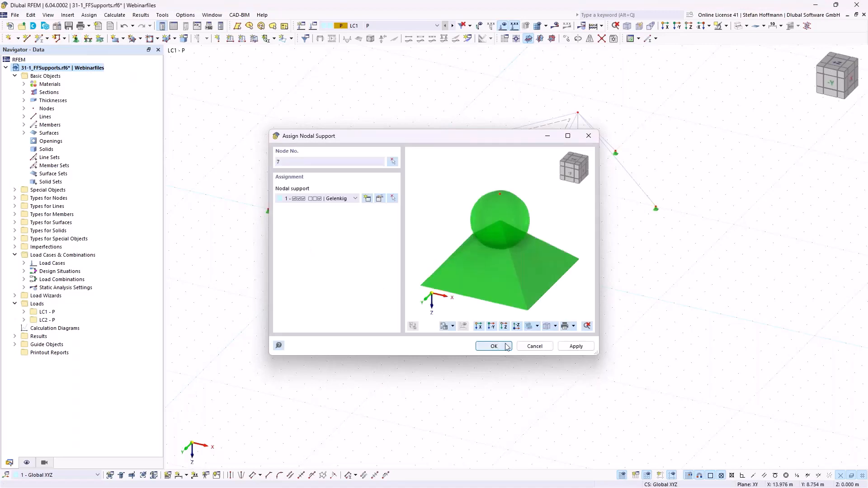
pyautogui.click(496, 346)
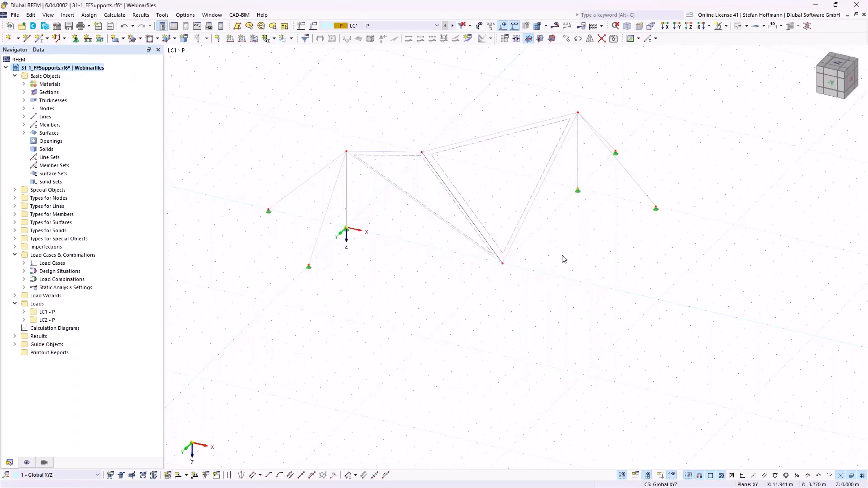
# Step: Assign nodal support 6, fixed in uX and uY without nonlinearity, to the two mast-top nodes 1 and 3
pyautogui.keyDown('ctrl'); pyautogui.moveTo(556, 258); pyautogui.dragTo(451, 265, button='middle'); pyautogui.keyUp('ctrl')
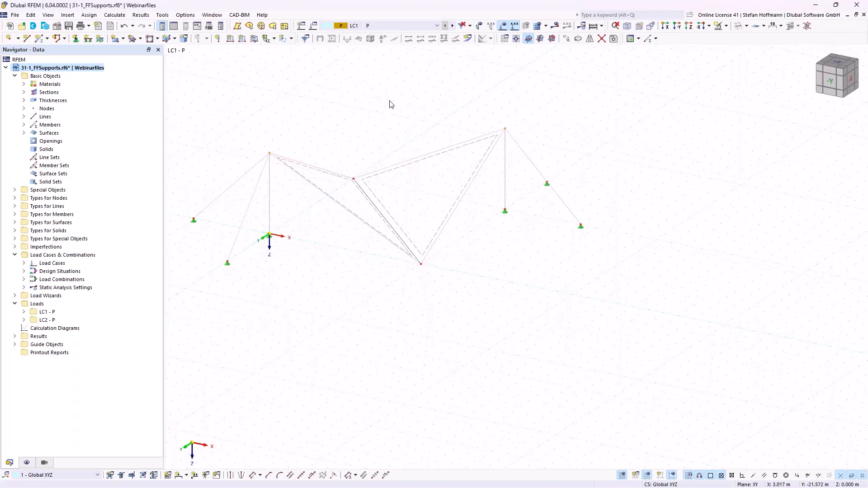
pyautogui.click(76, 38)
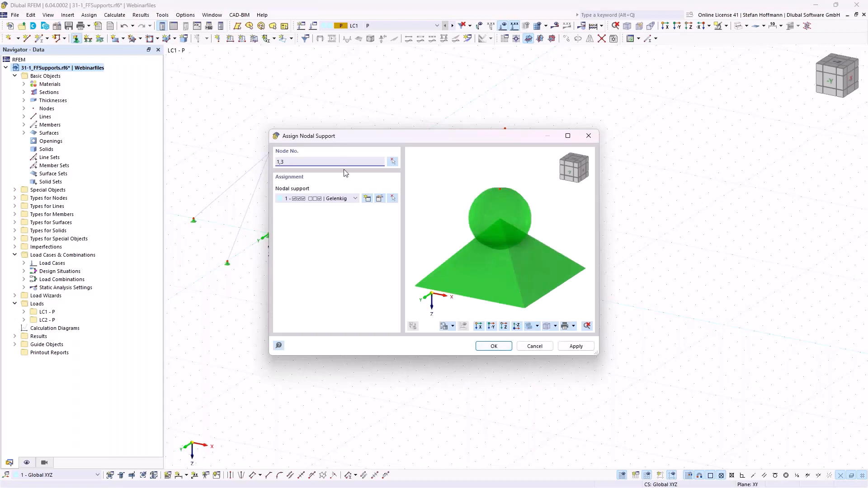
pyautogui.click(342, 198)
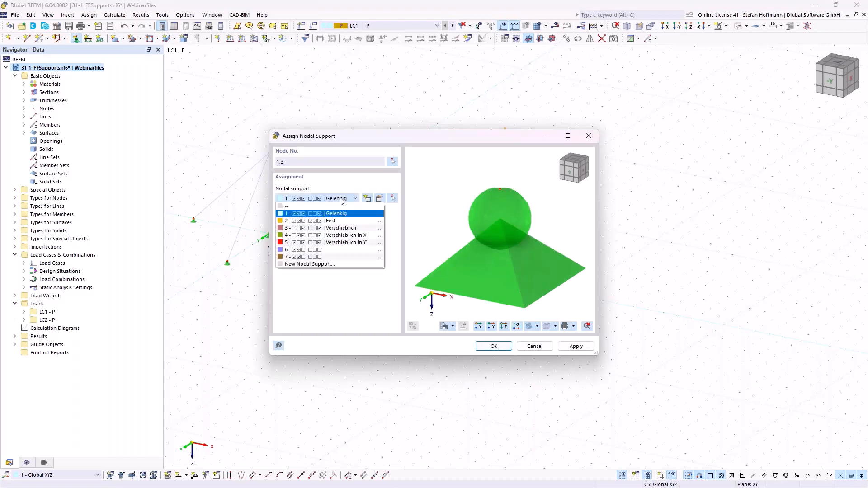
pyautogui.click(344, 253)
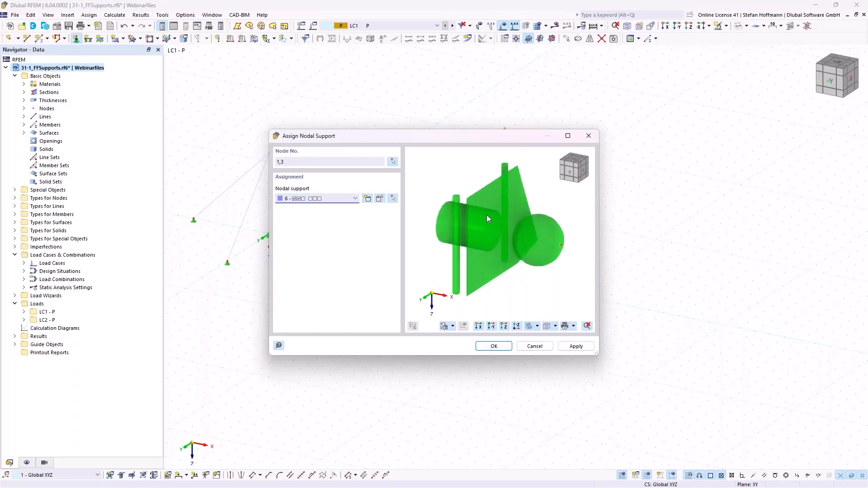
pyautogui.click(380, 200)
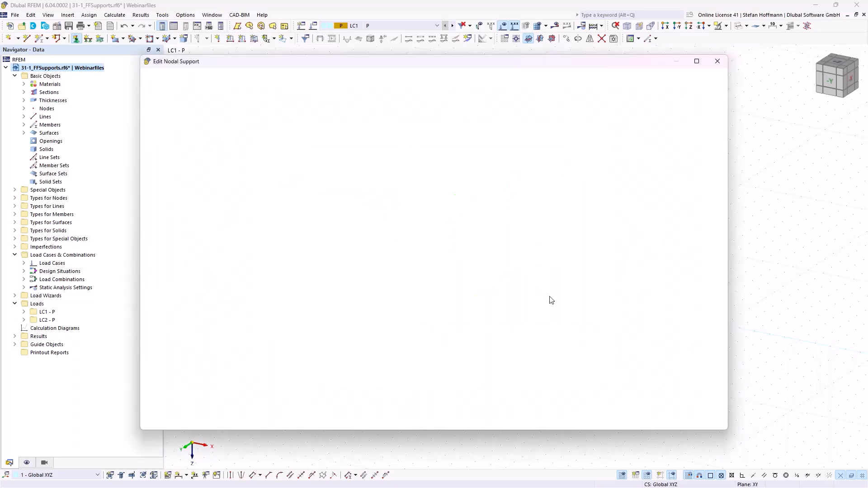
pyautogui.click(429, 164)
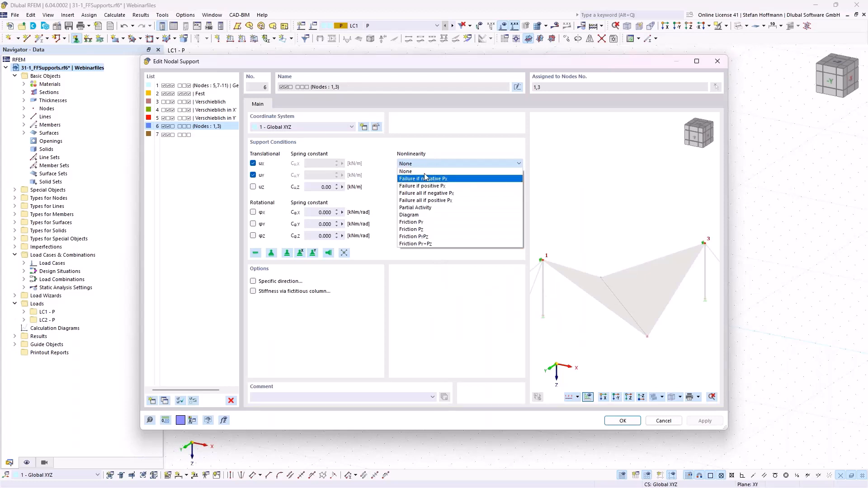
pyautogui.click(425, 171)
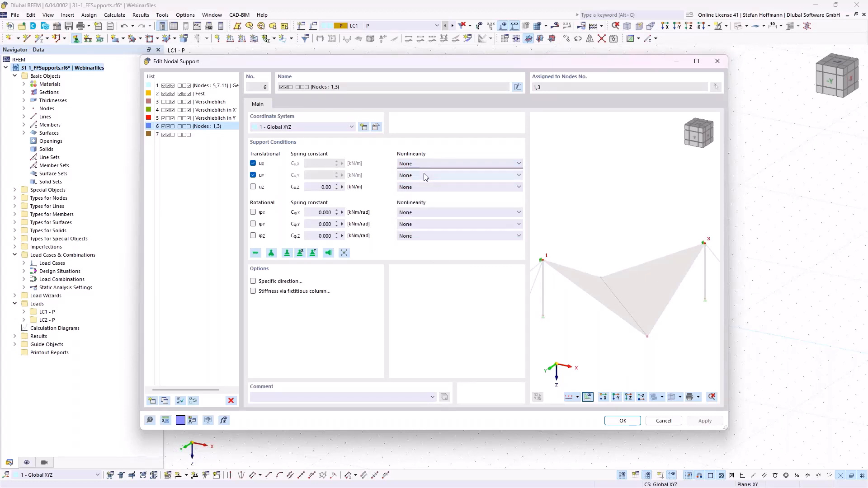
pyautogui.click(622, 421)
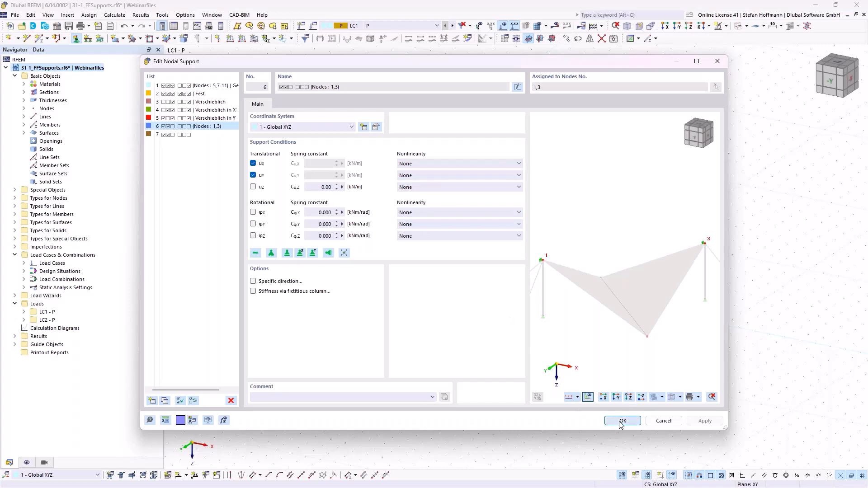
pyautogui.click(502, 348)
# Step: Apply a form-finding surface load with nx = 1 and ny = 1 to both membrane surfaces in LC1
pyautogui.keyDown('ctrl'); pyautogui.moveTo(425, 265); pyautogui.dragTo(436, 287, button='middle'); pyautogui.keyUp('ctrl')
pyautogui.moveTo(421, 174); pyautogui.dragTo(353, 211)
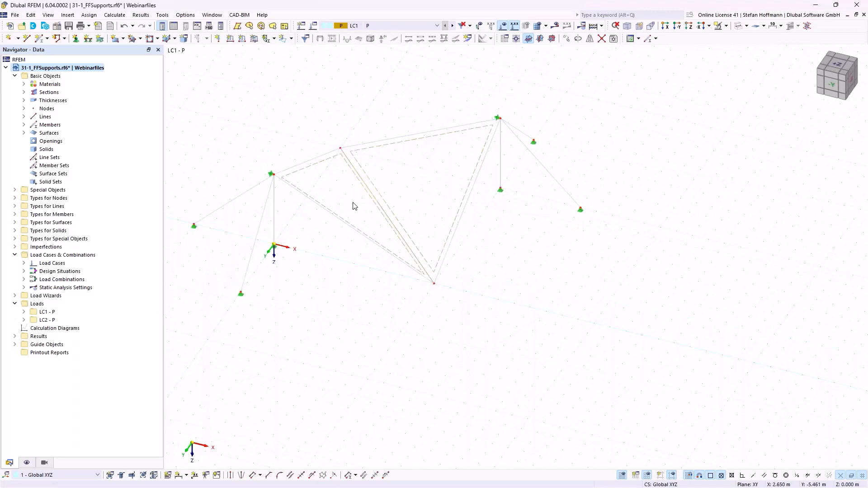
pyautogui.click(260, 43)
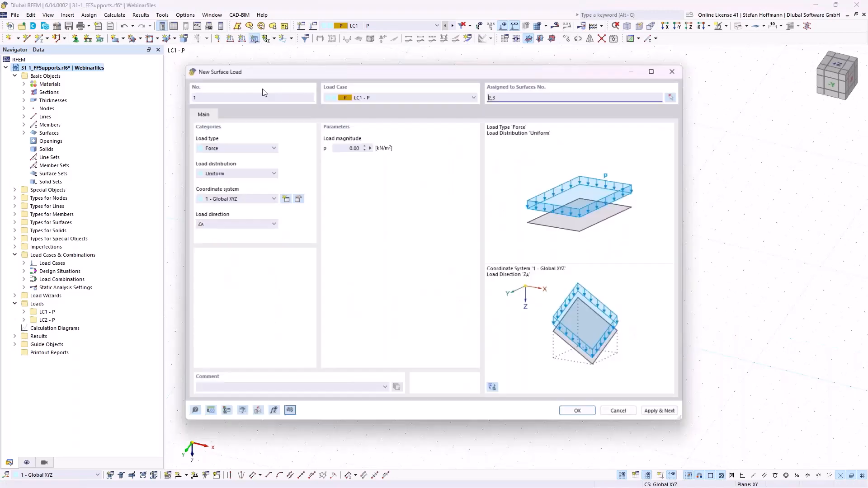
pyautogui.click(238, 149)
pyautogui.click(239, 192)
pyautogui.doubleClick(356, 199)
pyautogui.write('1')
pyautogui.doubleClick(344, 224)
pyautogui.write('1')
pyautogui.click(579, 411)
# Step: Create a new structure modification for LC1 with the partial safety factor γM switched off and object deactivation enabled
pyautogui.moveTo(399, 207); pyautogui.dragTo(419, 228, button='middle')
pyautogui.keyDown('ctrl'); pyautogui.moveTo(418, 228); pyautogui.dragTo(410, 214, button='middle'); pyautogui.keyUp('ctrl')
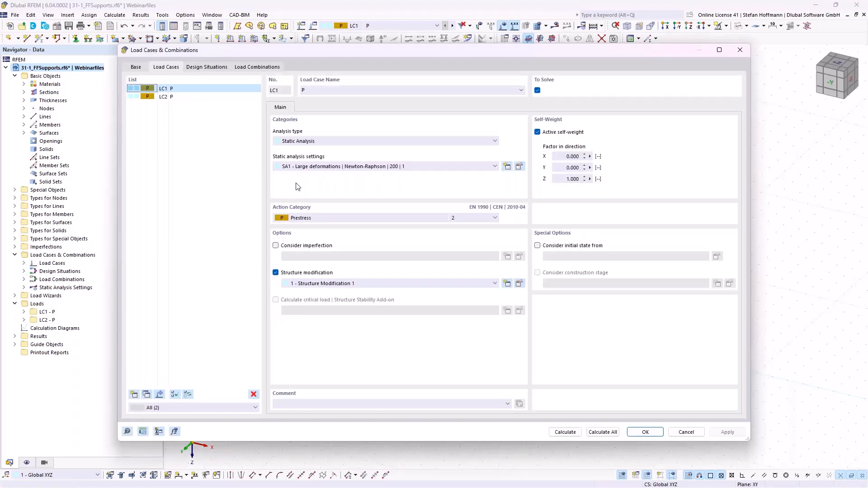
pyautogui.click(300, 272)
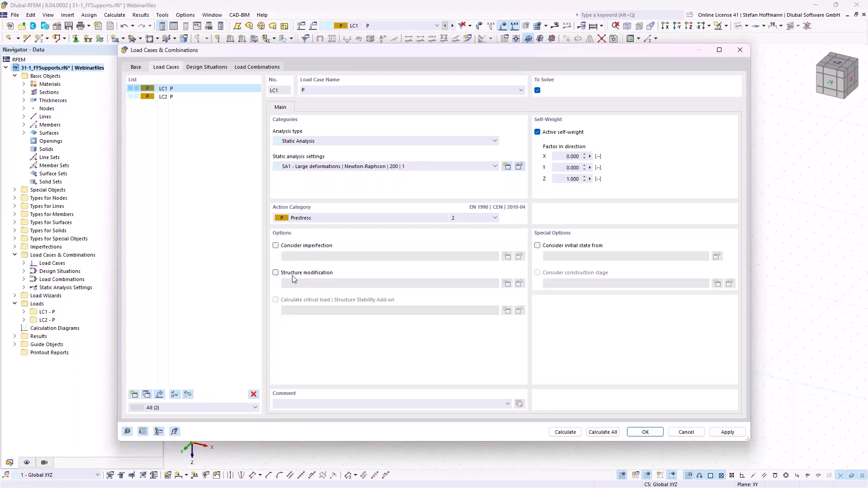
pyautogui.click(287, 273)
pyautogui.click(507, 284)
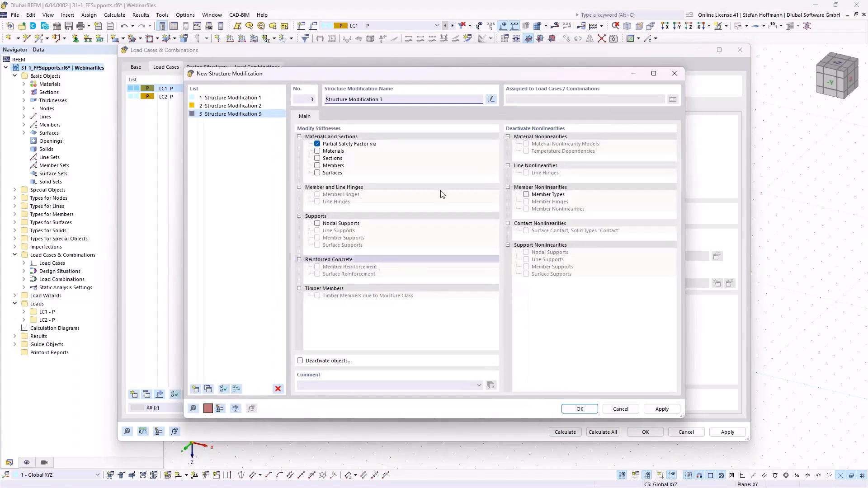
pyautogui.click(318, 144)
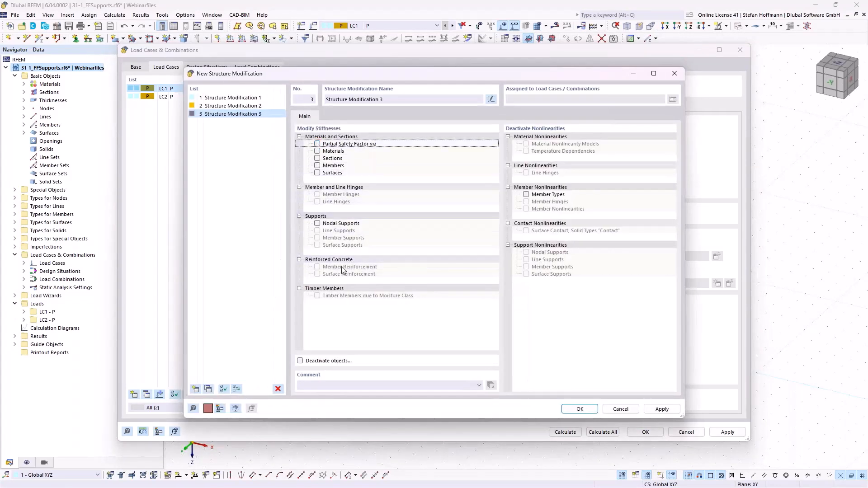
pyautogui.click(300, 361)
# Step: Deactivate the nodal supports in Structure Modification 3 using a new object selection where Node No. equals 1,3
pyautogui.click(342, 117)
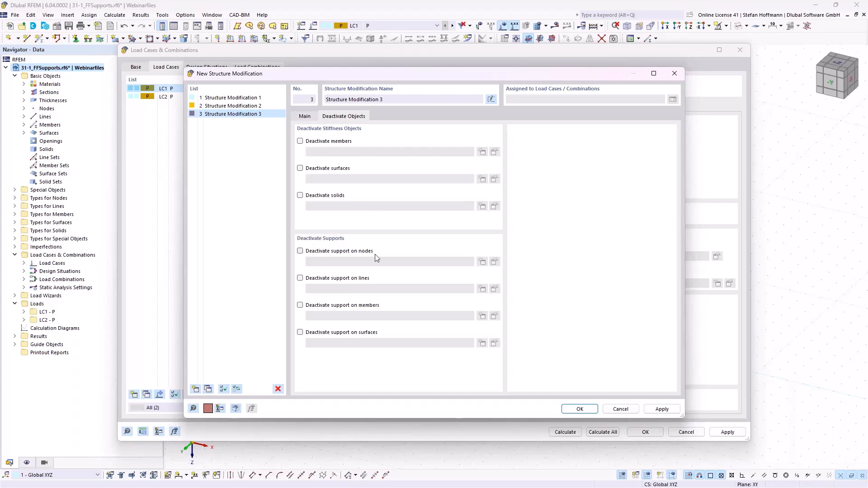
pyautogui.click(316, 251)
pyautogui.click(482, 262)
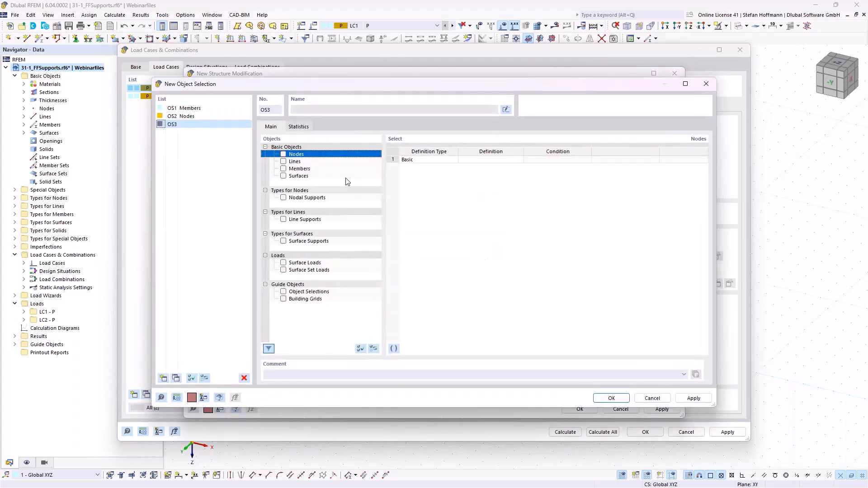
pyautogui.click(283, 155)
pyautogui.click(527, 159)
pyautogui.click(519, 161)
pyautogui.click(518, 160)
pyautogui.click(503, 174)
pyautogui.click(655, 160)
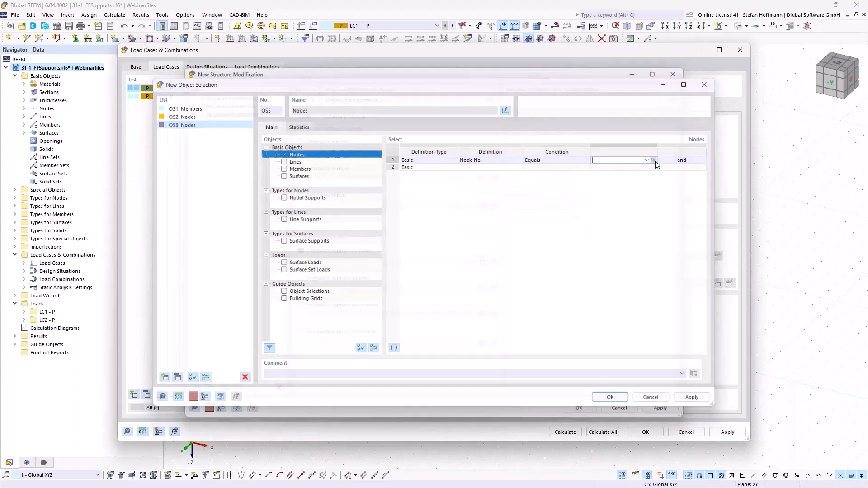
pyautogui.moveTo(536, 157); pyautogui.dragTo(536, 158)
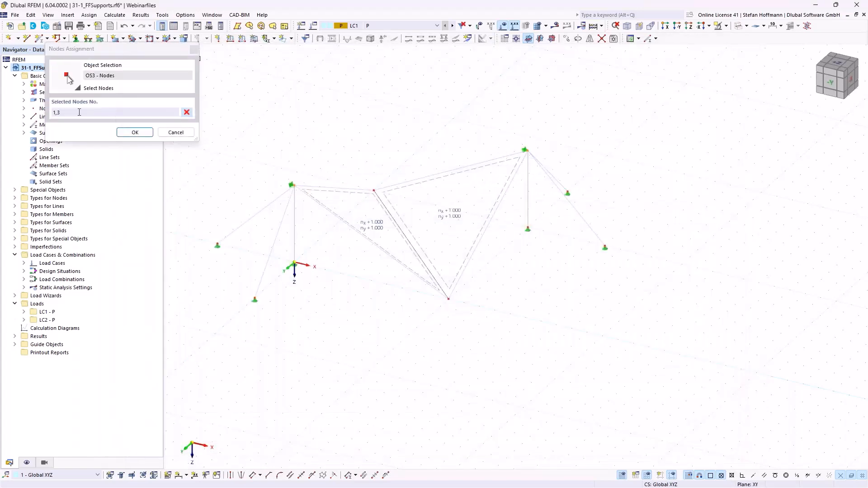
pyautogui.click(135, 132)
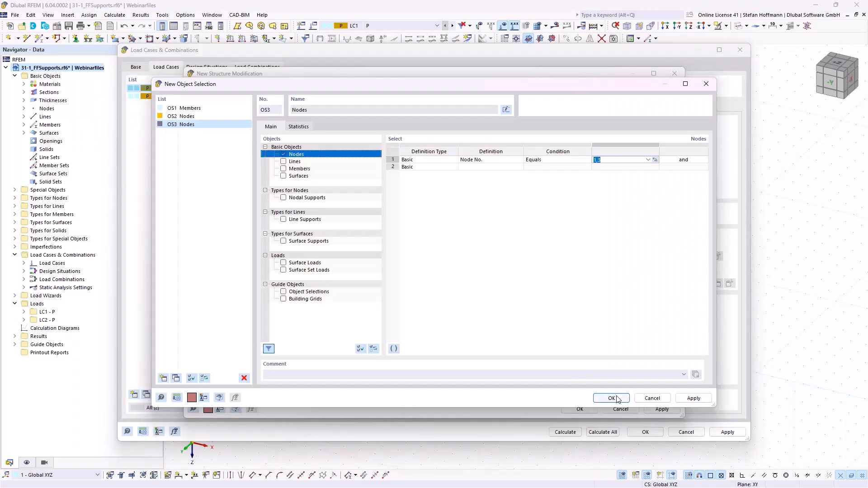
pyautogui.click(580, 409)
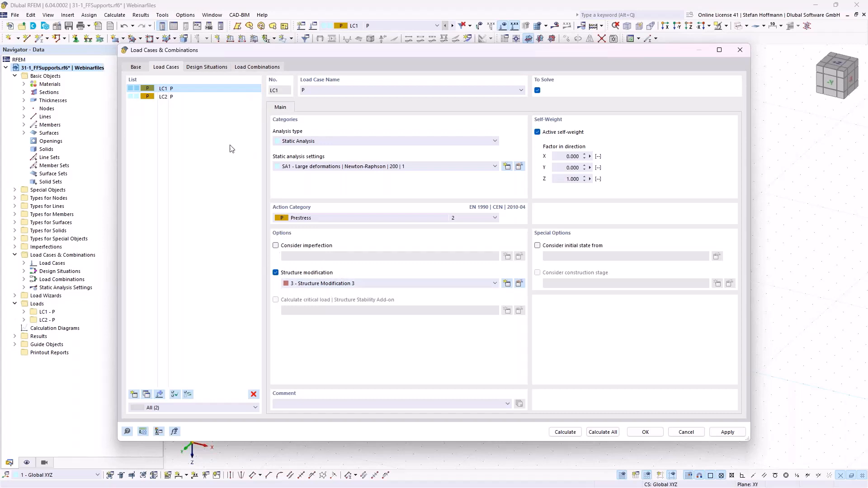
# Step: Delete load case LC2 and confirm the change in the load case settings
pyautogui.click(179, 97)
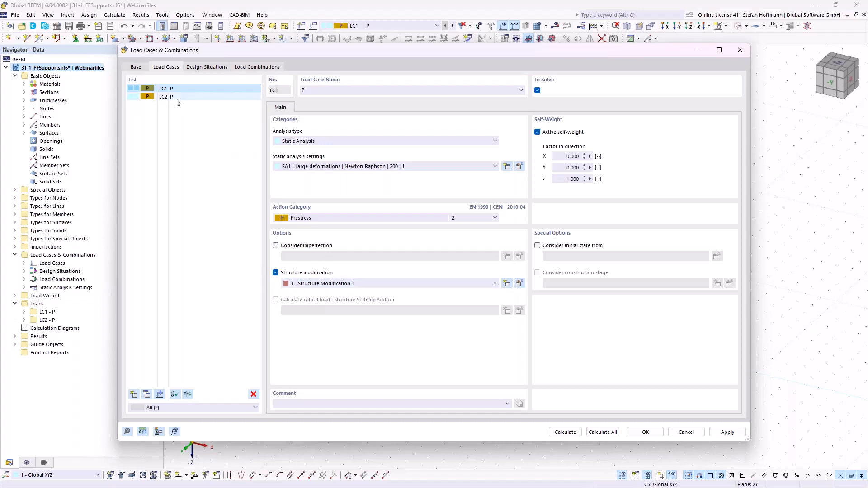
pyautogui.click(374, 287)
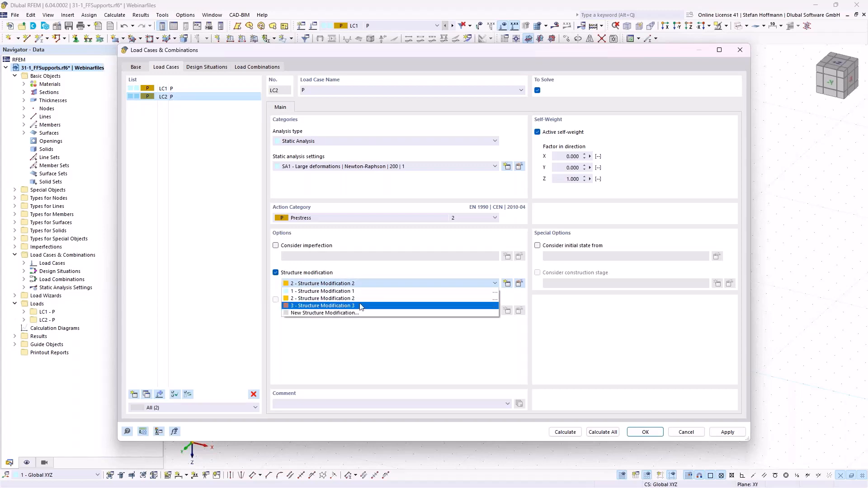
pyautogui.click(200, 212)
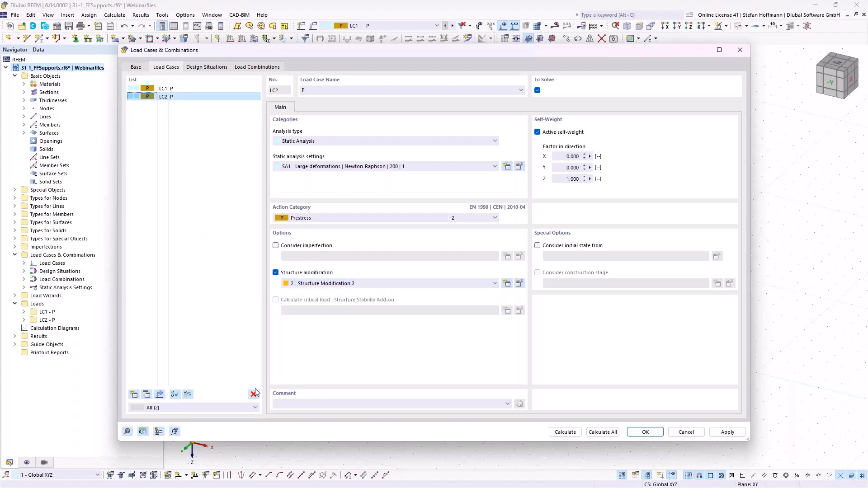
pyautogui.click(255, 395)
pyautogui.click(443, 281)
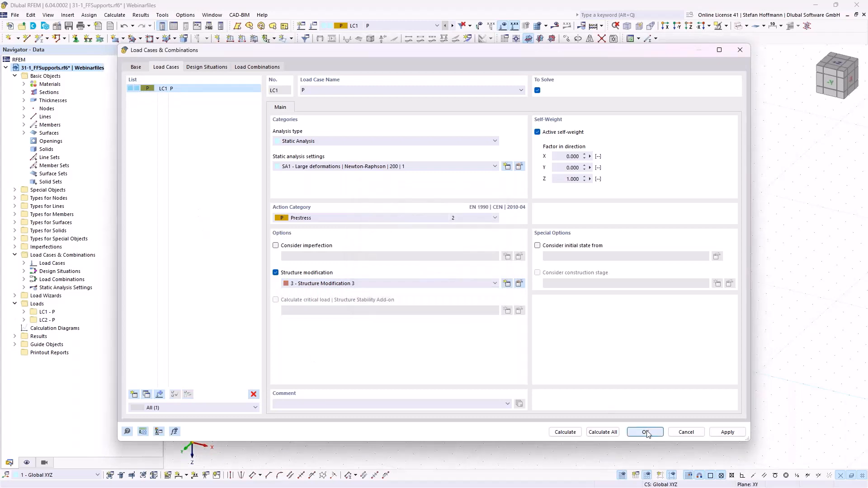
pyautogui.click(645, 432)
# Step: Copy load case LC1 as LC2 and assign Structure Modification 1 to the copy
pyautogui.click(314, 27)
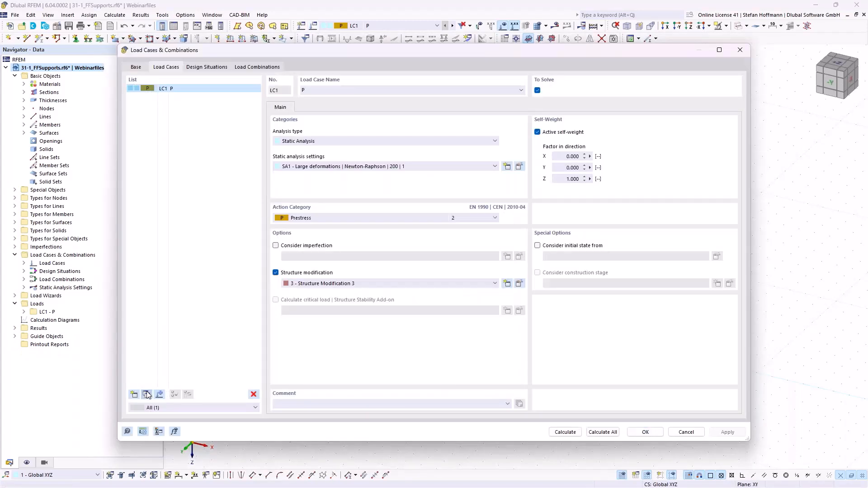
pyautogui.click(146, 394)
pyautogui.click(340, 285)
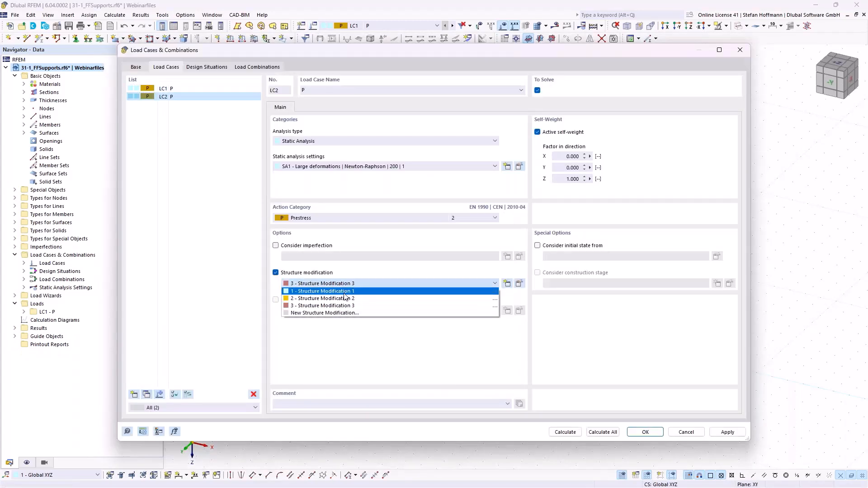
pyautogui.click(340, 293)
# Step: Switch off the partial safety factor γM in Structure Modification 1 and check the object selection of its deactivated members
pyautogui.click(519, 283)
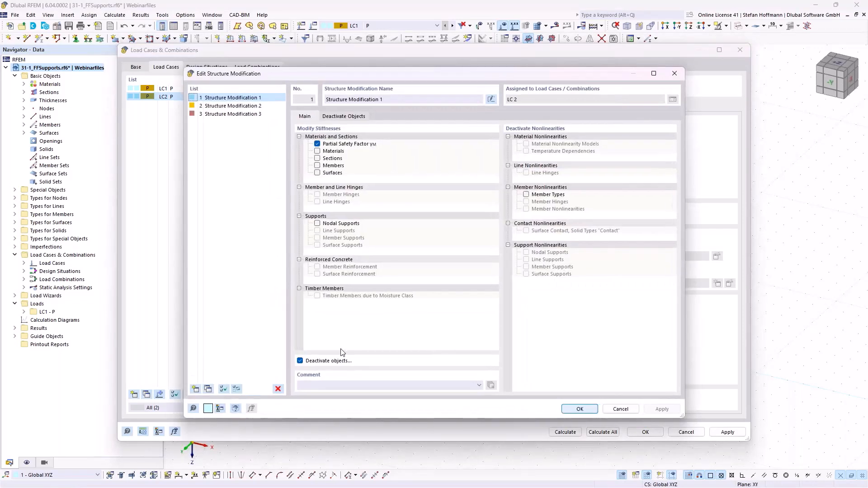
pyautogui.click(317, 144)
pyautogui.click(333, 118)
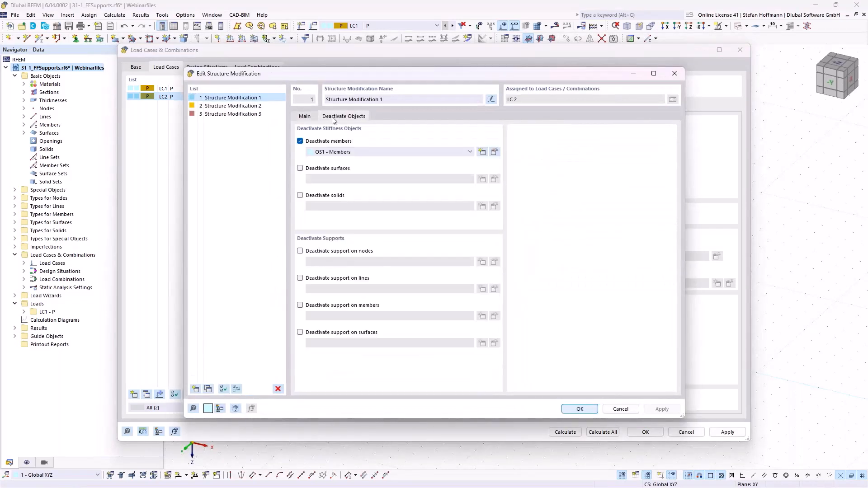
pyautogui.click(494, 152)
pyautogui.click(655, 161)
pyautogui.click(655, 161)
pyautogui.click(135, 132)
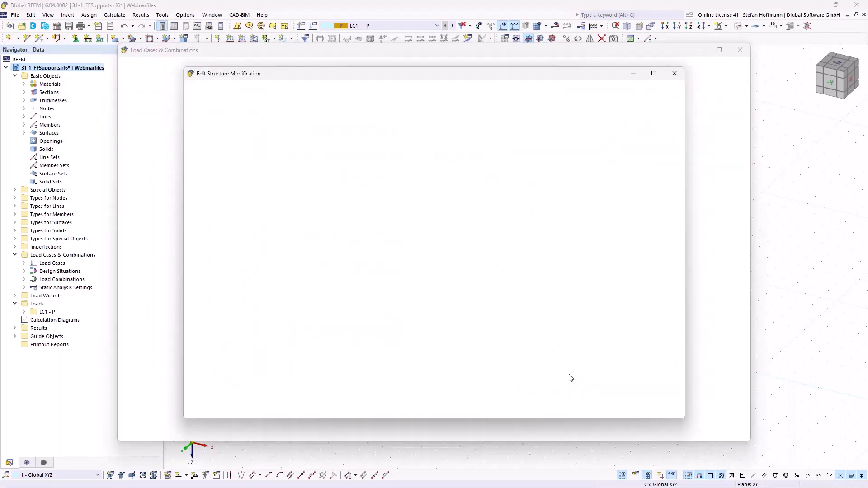
pyautogui.click(607, 398)
pyautogui.click(580, 408)
# Step: Try to calculate everything, and delete the load combinations CO1 and CO2
pyautogui.click(602, 432)
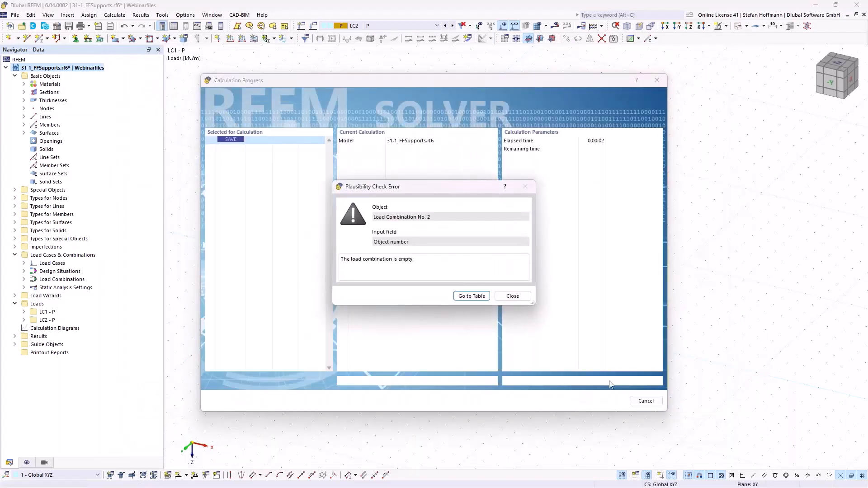
pyautogui.click(507, 297)
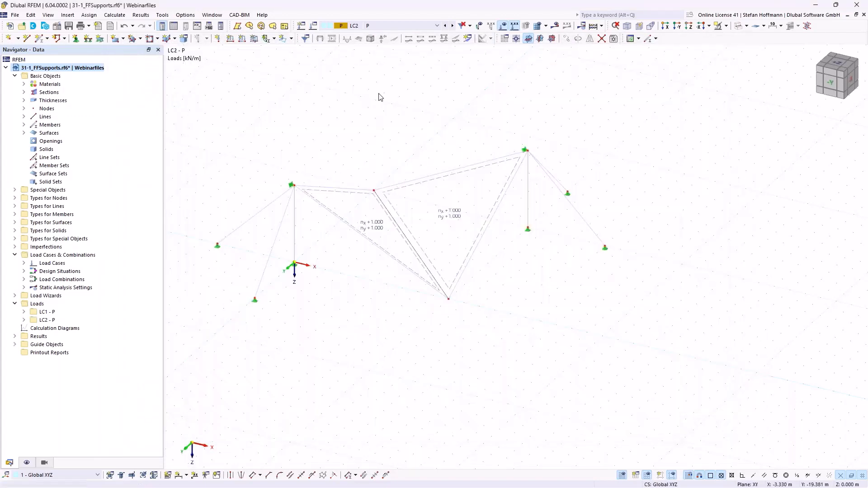
pyautogui.click(266, 68)
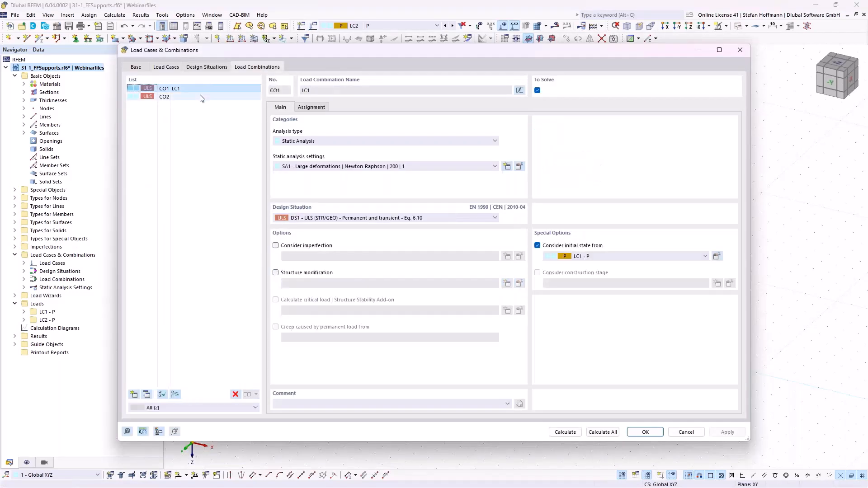
pyautogui.keyDown('shift'); pyautogui.click(161, 97); pyautogui.keyUp('shift')
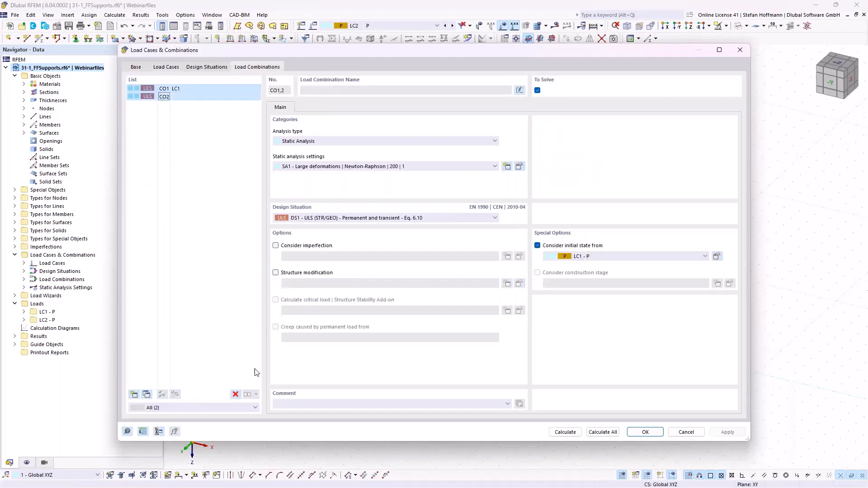
pyautogui.click(235, 395)
pyautogui.click(443, 282)
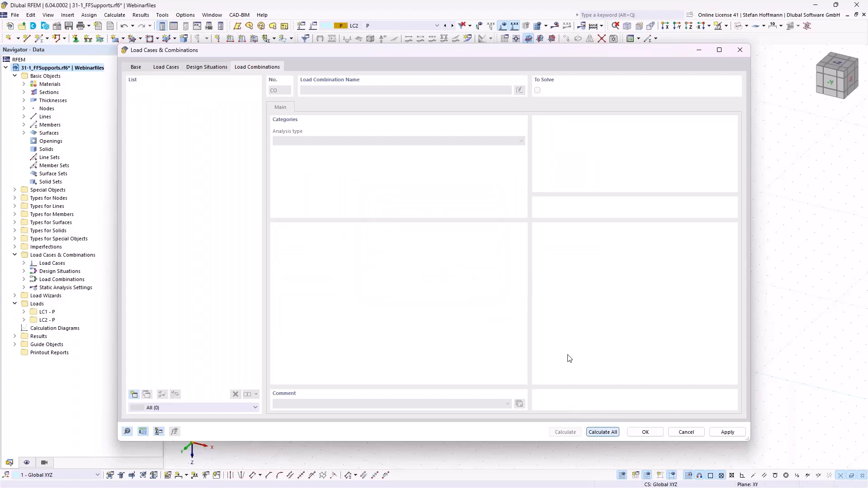
# Step: Calculate all load cases and cancel the solver run during LC2
pyautogui.click(603, 431)
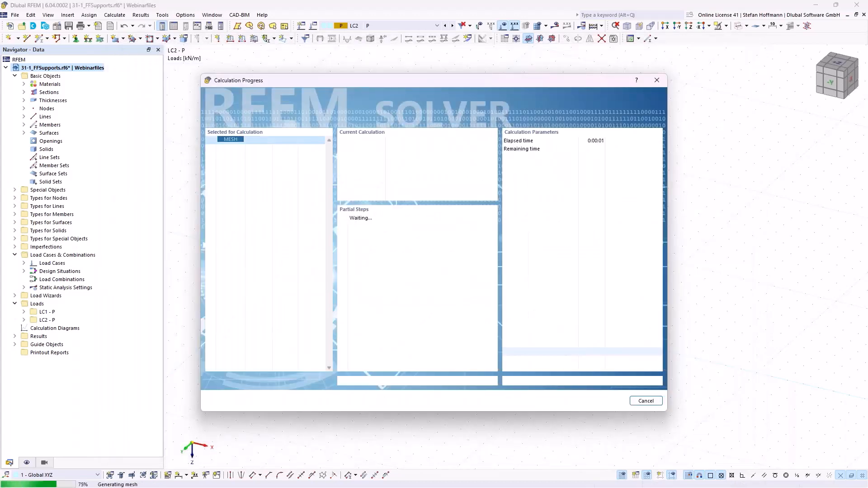
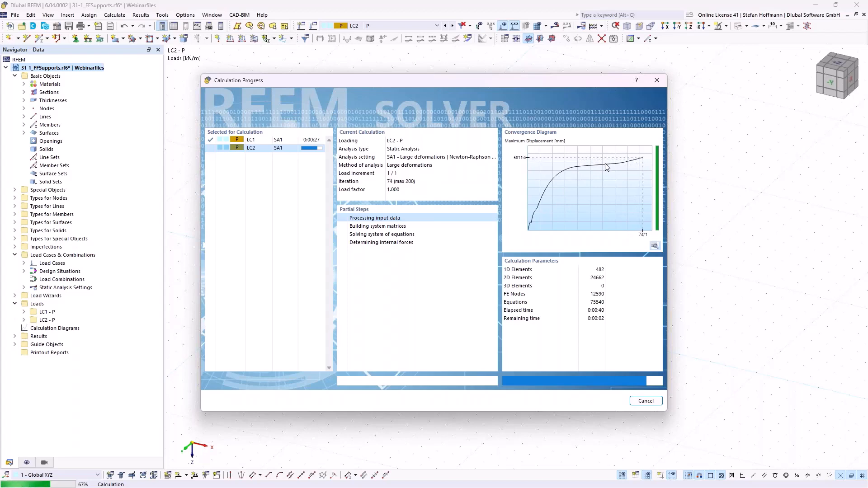
pyautogui.moveTo(559, 82)
pyautogui.mouseDown()
pyautogui.moveTo(579, 322)
pyautogui.moveTo(564, 87)
pyautogui.mouseUp()
pyautogui.click(652, 412)
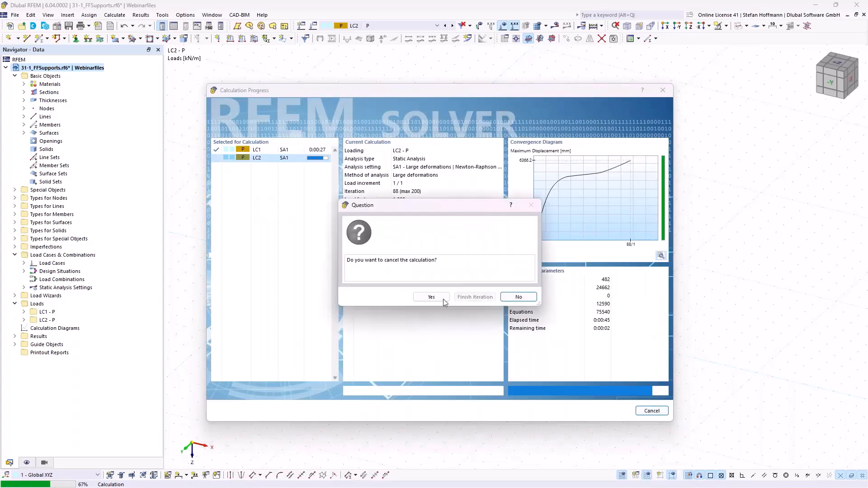
pyautogui.click(431, 351)
# Step: Assign the hinged nodal support 1 (Gelenkig) to the two membrane corner nodes 2 and 4
pyautogui.moveTo(355, 159); pyautogui.dragTo(458, 326)
pyautogui.click(76, 38)
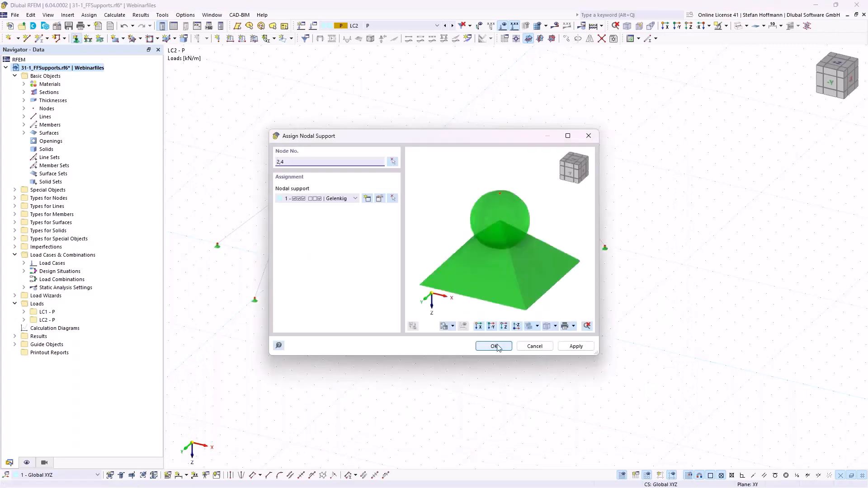
pyautogui.click(494, 346)
pyautogui.click(470, 287)
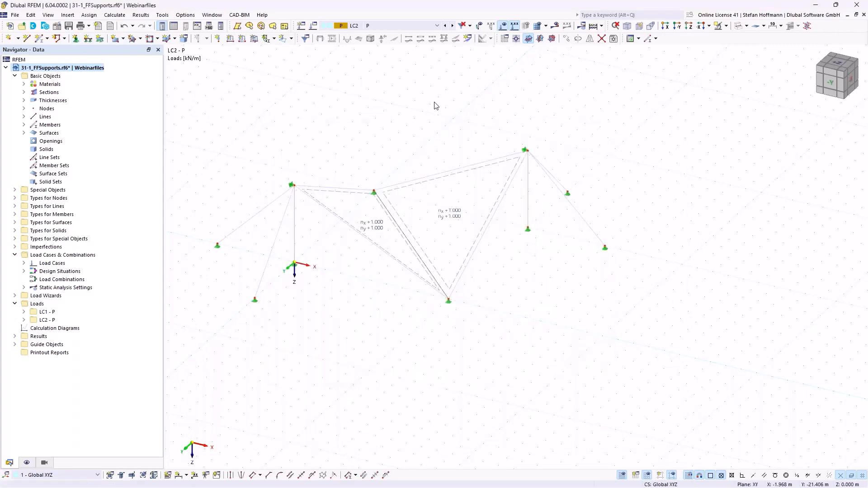
# Step: Calculate and show the LC2 results, displaying the form-found membrane shape as contour lines
pyautogui.click(555, 25)
pyautogui.click(59, 287)
pyautogui.keyDown('ctrl'); pyautogui.moveTo(335, 224); pyautogui.dragTo(371, 218, button='middle'); pyautogui.keyUp('ctrl')
pyautogui.keyDown('ctrl'); pyautogui.moveTo(410, 237); pyautogui.dragTo(265, 184, button='middle'); pyautogui.keyUp('ctrl')
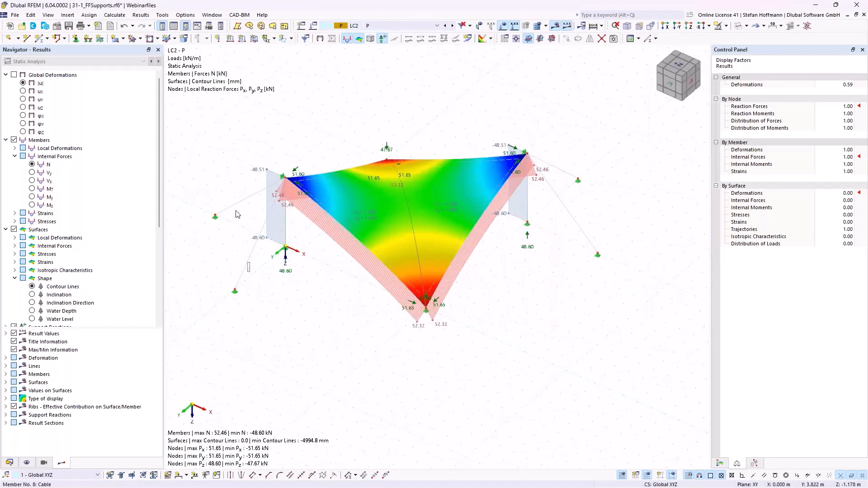
pyautogui.keyDown('ctrl'); pyautogui.moveTo(289, 233); pyautogui.dragTo(293, 195, button='middle'); pyautogui.keyUp('ctrl')
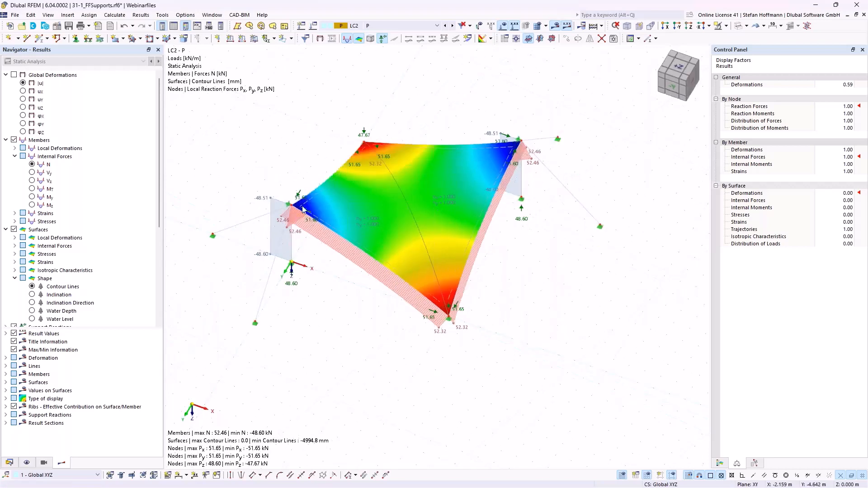
# Step: Compare the member forces and support reactions of LC1 with those of LC2
pyautogui.click(446, 25)
pyautogui.click(557, 26)
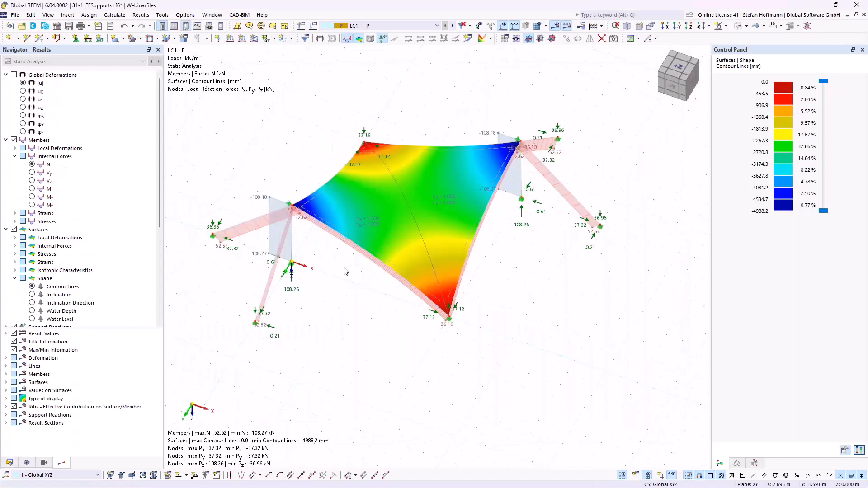
pyautogui.keyDown('ctrl'); pyautogui.moveTo(335, 246); pyautogui.dragTo(277, 193, button='middle'); pyautogui.keyUp('ctrl')
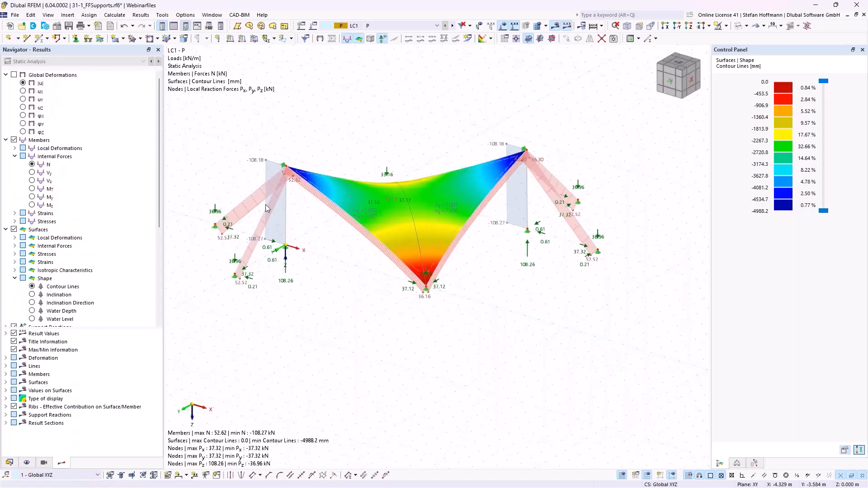
pyautogui.click(453, 26)
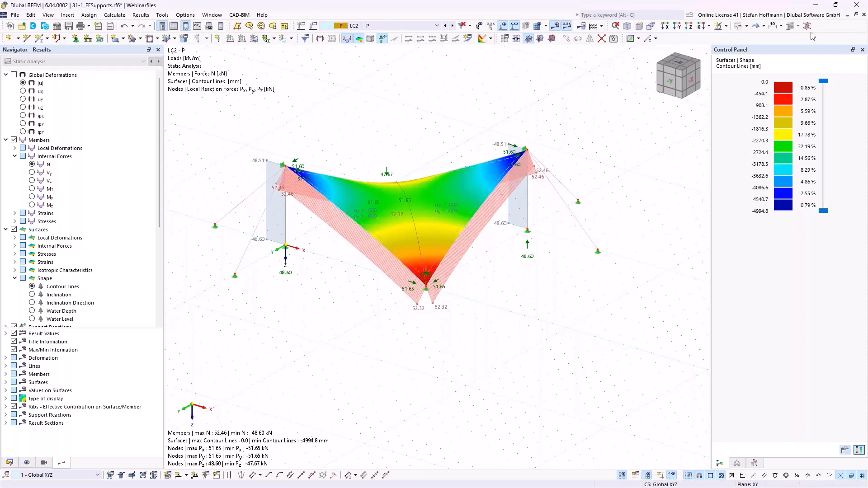
# Step: Close the current model and open 31-2_Cablenet from the Webinarfiles folder in Dlubal Center
pyautogui.click(863, 15)
pyautogui.click(471, 286)
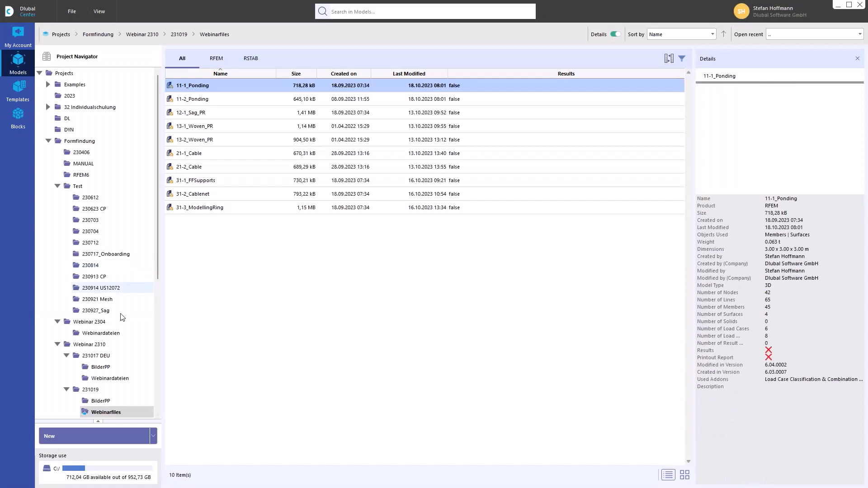
pyautogui.doubleClick(214, 193)
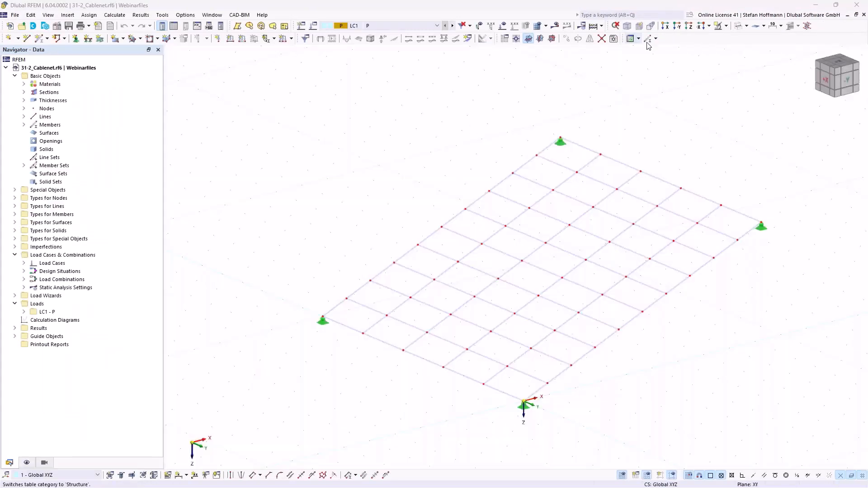
# Step: Hide the work-plane grid and examine the cable net and its corner supports in plan, front and 3D views
pyautogui.click(701, 26)
pyautogui.click(623, 476)
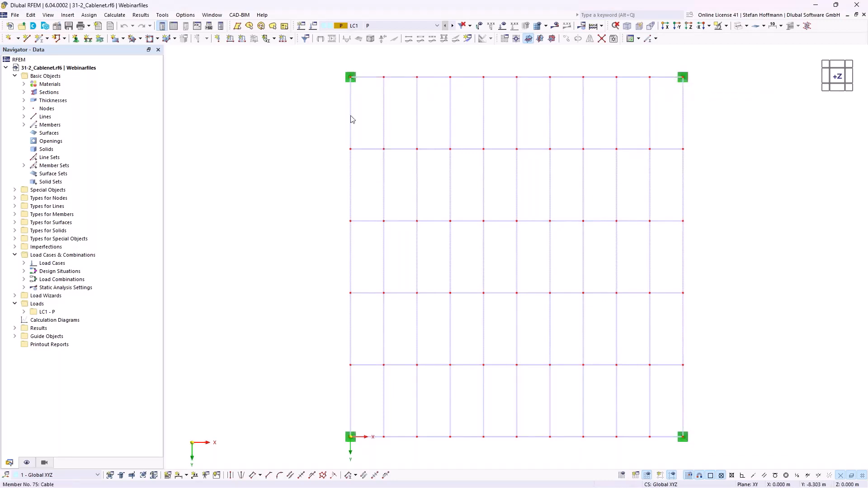
pyautogui.keyDown('ctrl'); pyautogui.moveTo(529, 385); pyautogui.dragTo(677, 258, button='middle'); pyautogui.keyUp('ctrl')
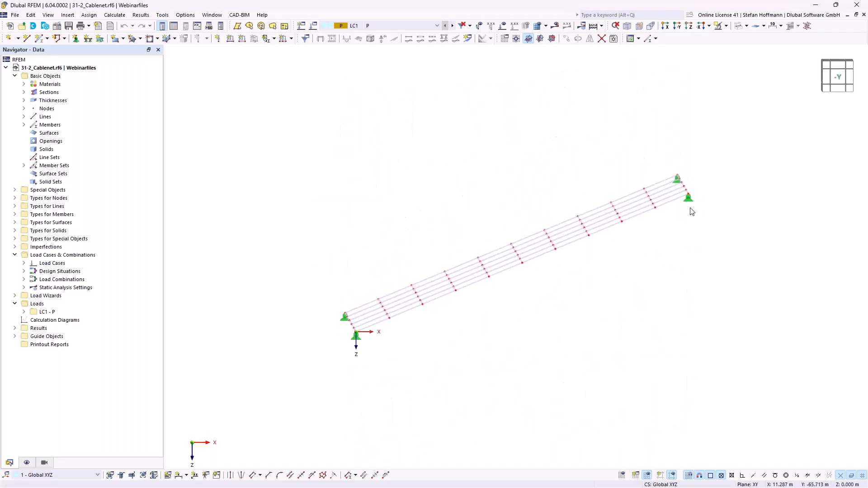
pyautogui.keyDown('ctrl'); pyautogui.moveTo(541, 267); pyautogui.dragTo(599, 297, button='middle'); pyautogui.keyUp('ctrl')
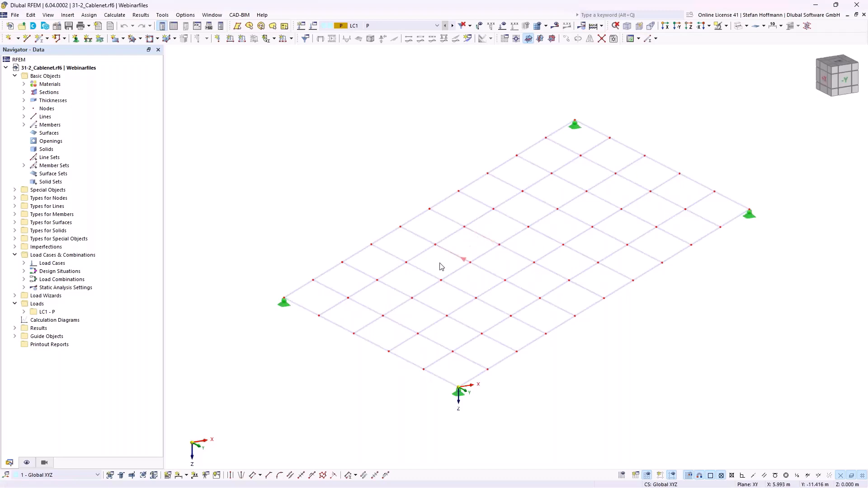
pyautogui.moveTo(425, 275)
pyautogui.click(53, 165)
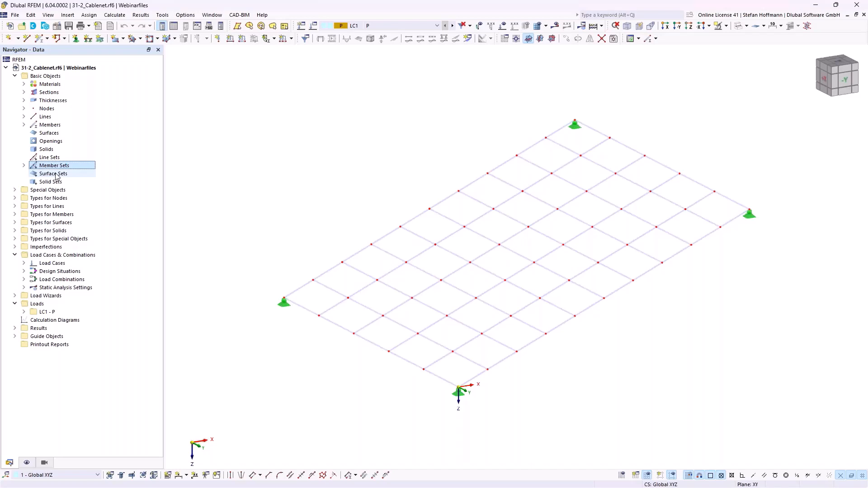
pyautogui.click(54, 174)
pyautogui.click(50, 182)
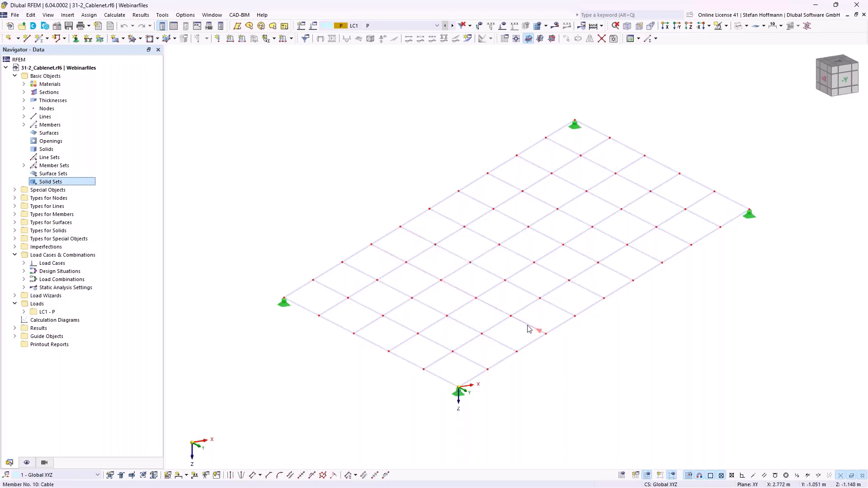
# Step: Start a new member set load to examine the Form-Finding load type and its parameters, closing it without creating the load
pyautogui.click(291, 39)
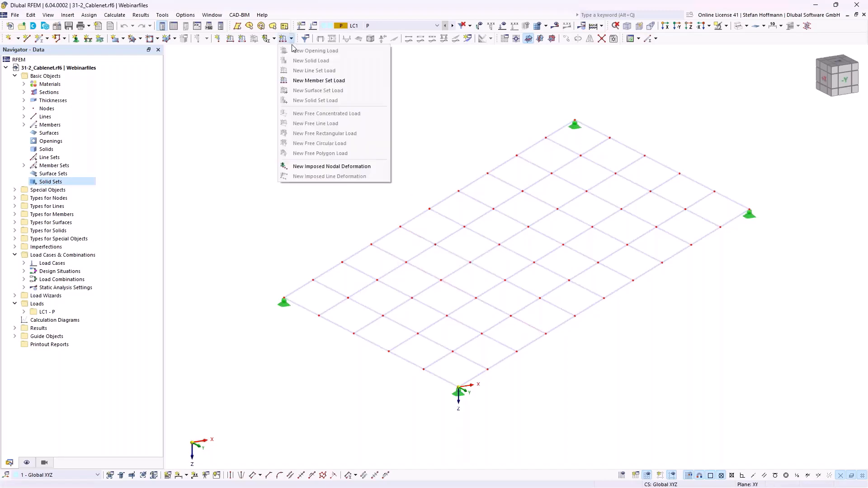
pyautogui.click(317, 81)
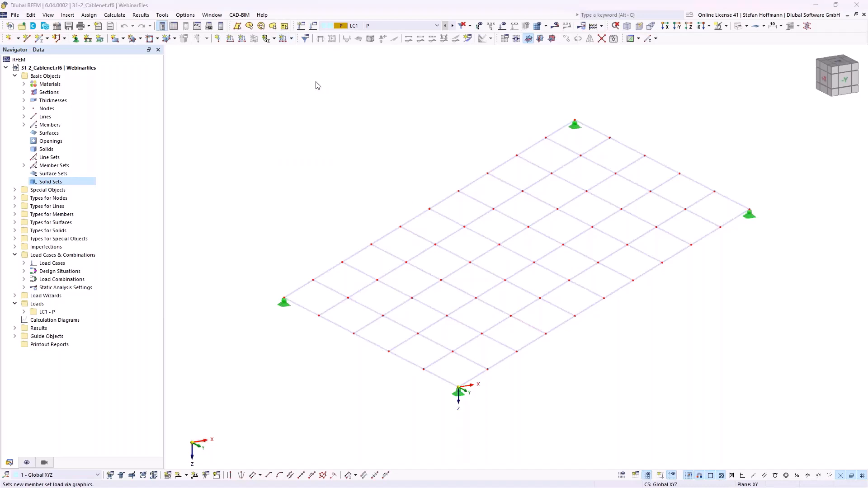
pyautogui.click(252, 167)
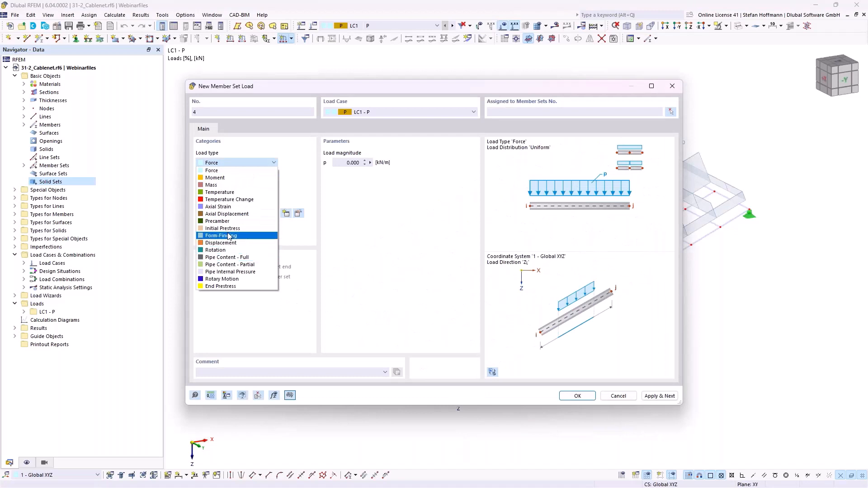
pyautogui.click(258, 236)
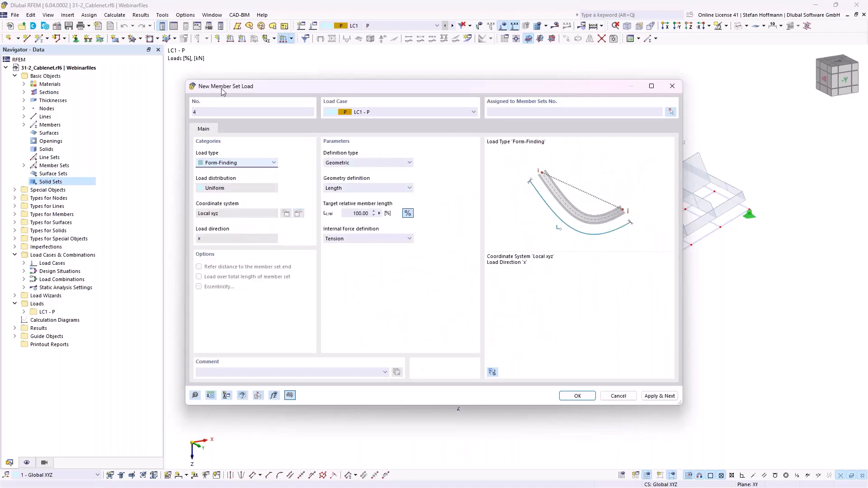
pyautogui.click(231, 164)
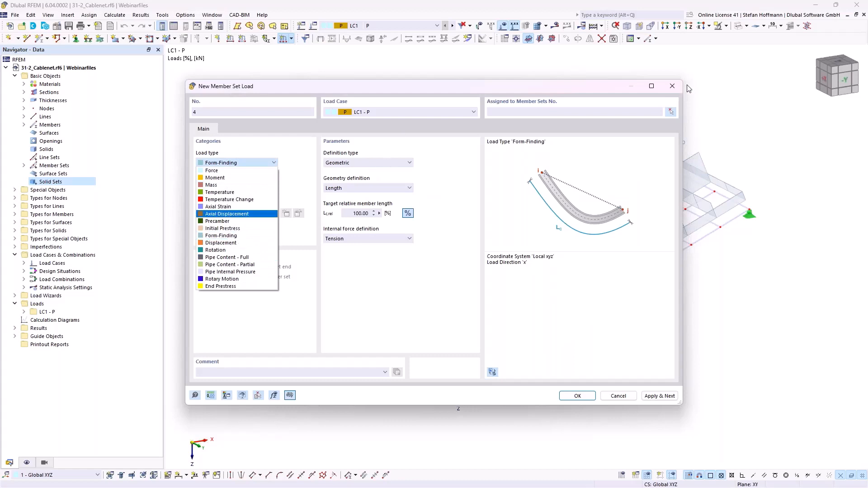
pyautogui.click(672, 86)
pyautogui.click(672, 86)
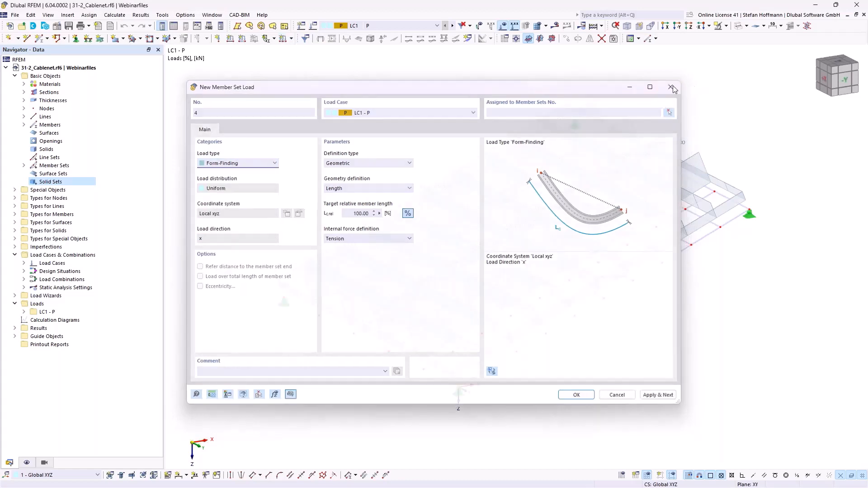
# Step: Hide the load display and show the cable net in plan view along Z
pyautogui.click(503, 27)
pyautogui.keyDown('ctrl'); pyautogui.moveTo(494, 239); pyautogui.dragTo(447, 267, button='middle'); pyautogui.keyUp('ctrl')
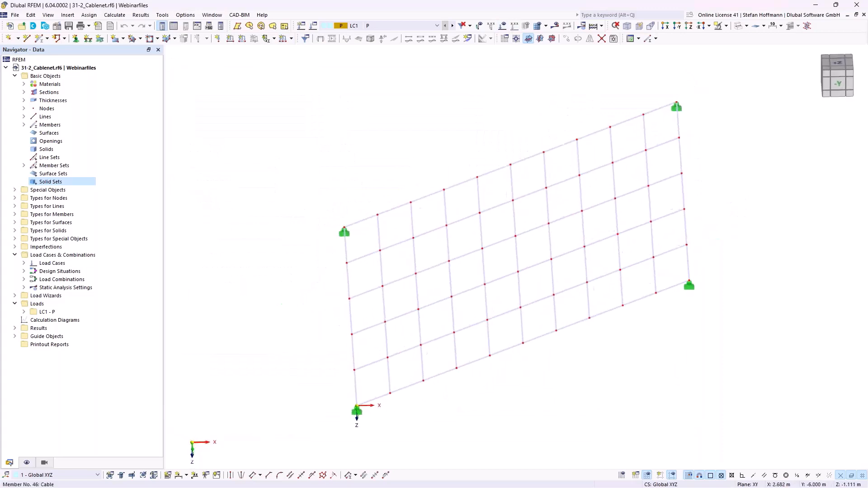
pyautogui.click(689, 25)
# Step: Try selecting the cable lines running in the Y direction one after another with selection windows, and clear the selection
pyautogui.moveTo(375, 63); pyautogui.dragTo(398, 462)
pyautogui.moveTo(405, 69); pyautogui.dragTo(452, 438)
pyautogui.moveTo(442, 66); pyautogui.dragTo(459, 458)
pyautogui.moveTo(471, 63); pyautogui.dragTo(533, 59)
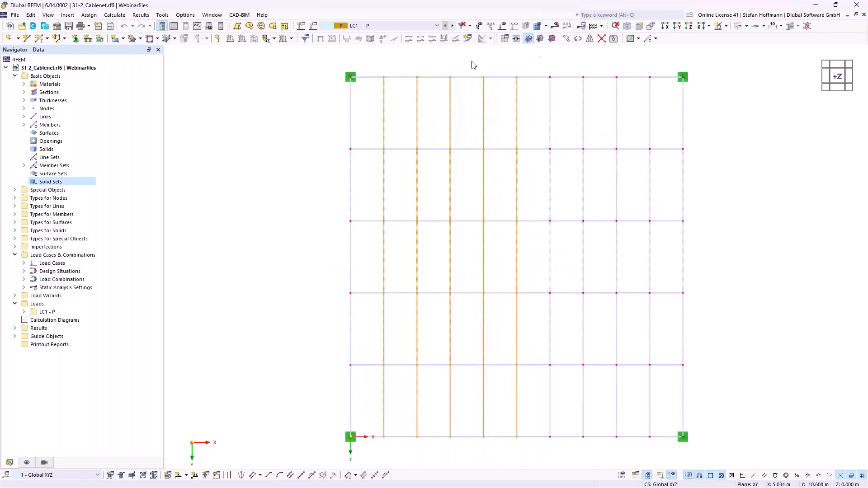
pyautogui.scroll(-1, 312, 211)
pyautogui.click(305, 226)
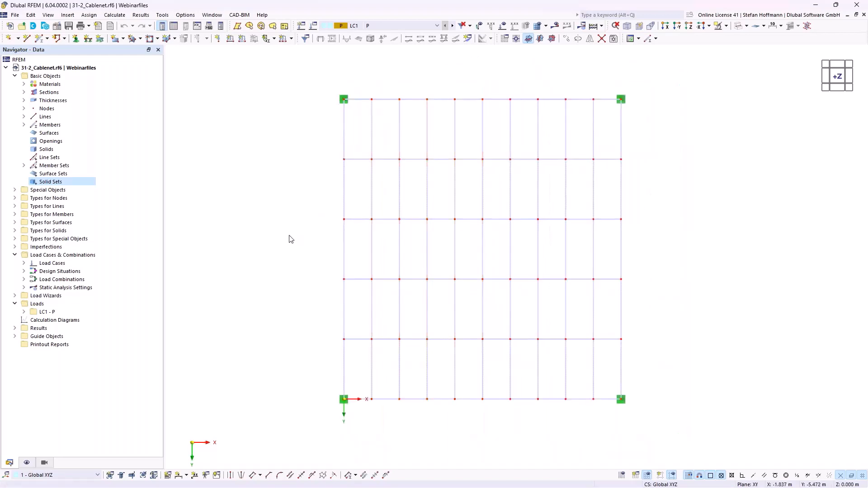
# Step: Bring up the model's visibilities and object selections, and look at a blank object selection and the editing commands
pyautogui.click(26, 463)
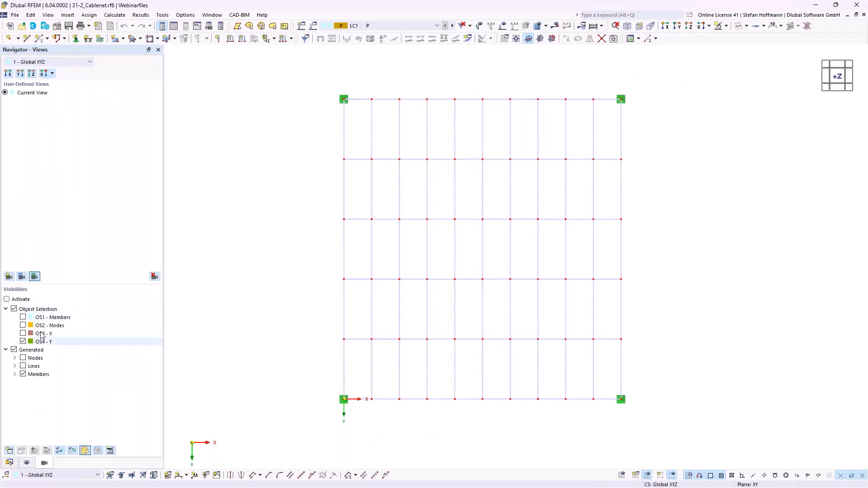
pyautogui.click(8, 454)
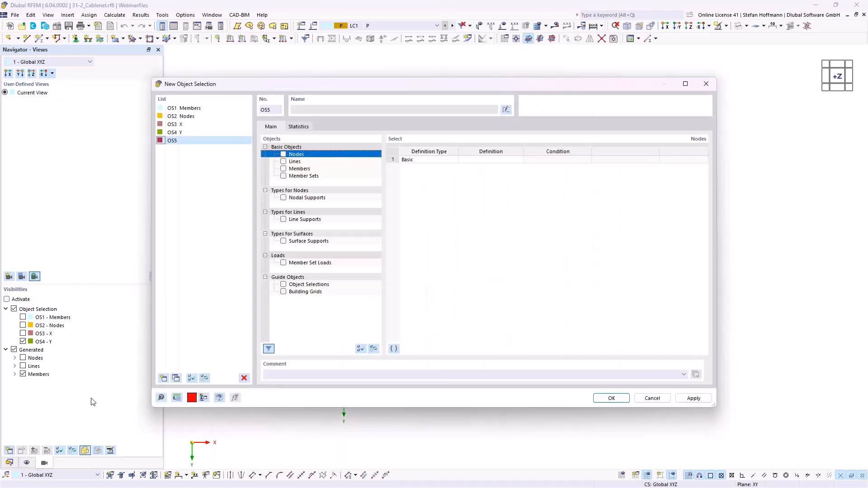
pyautogui.click(706, 84)
pyautogui.click(31, 15)
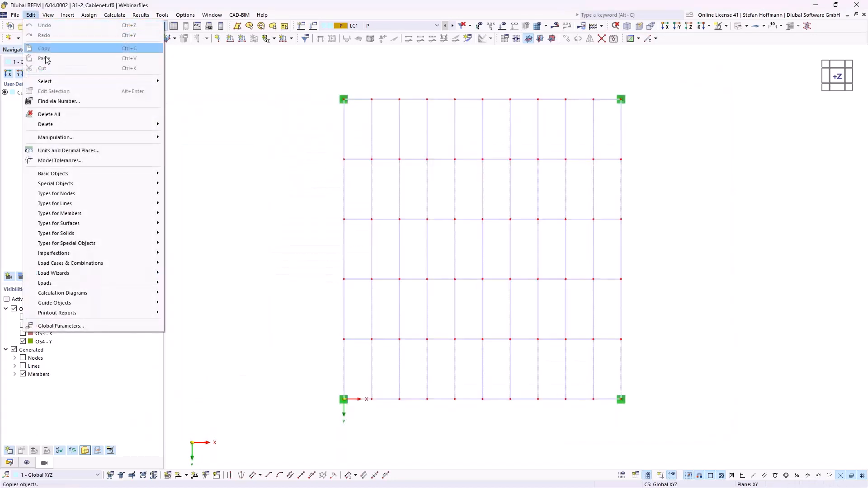
pyautogui.click(215, 238)
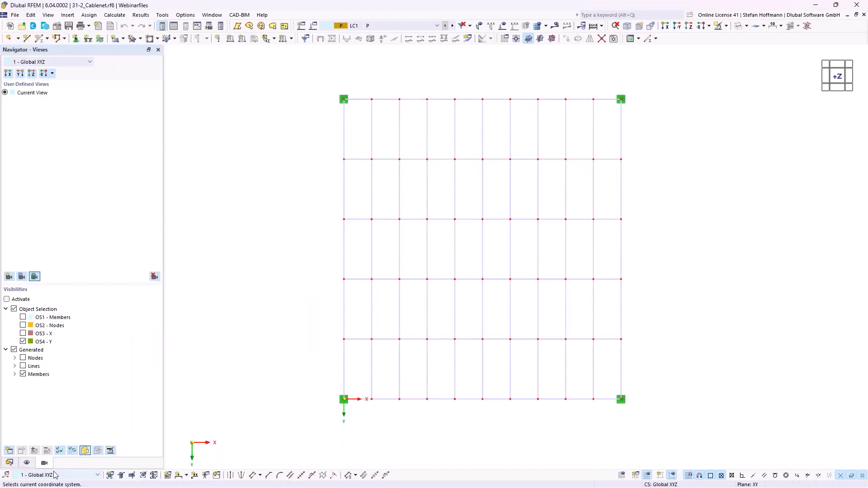
# Step: Create an object selection containing all members parallel to member 79, checking the selected objects in its statistics
pyautogui.click(9, 451)
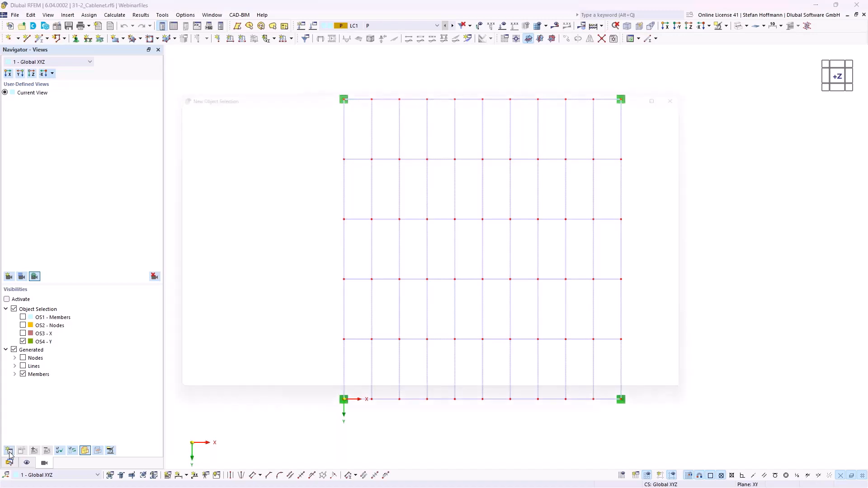
pyautogui.click(284, 169)
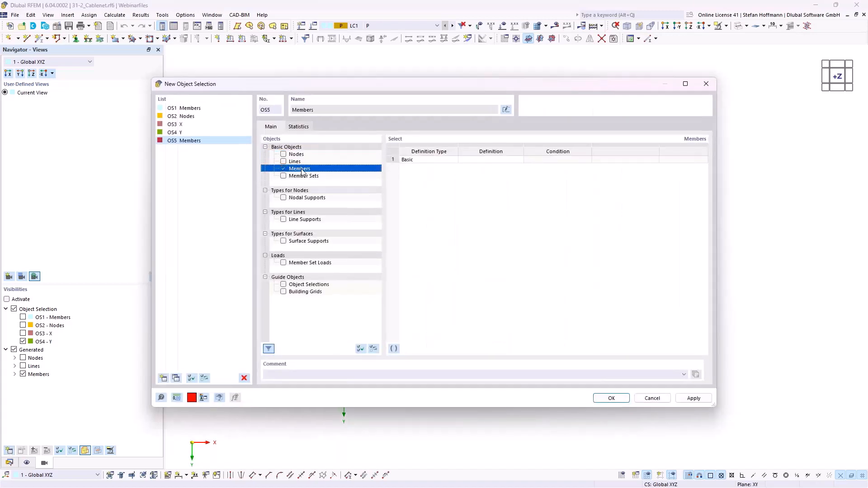
pyautogui.click(491, 159)
pyautogui.click(519, 159)
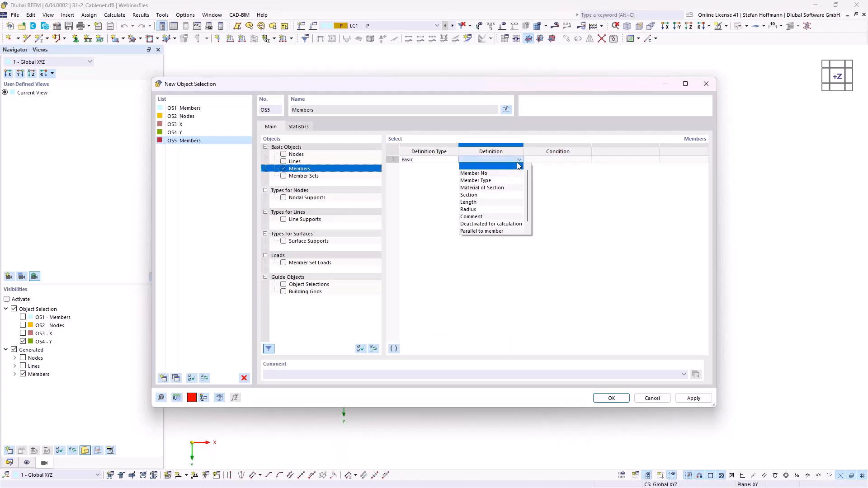
pyautogui.click(487, 231)
pyautogui.click(642, 161)
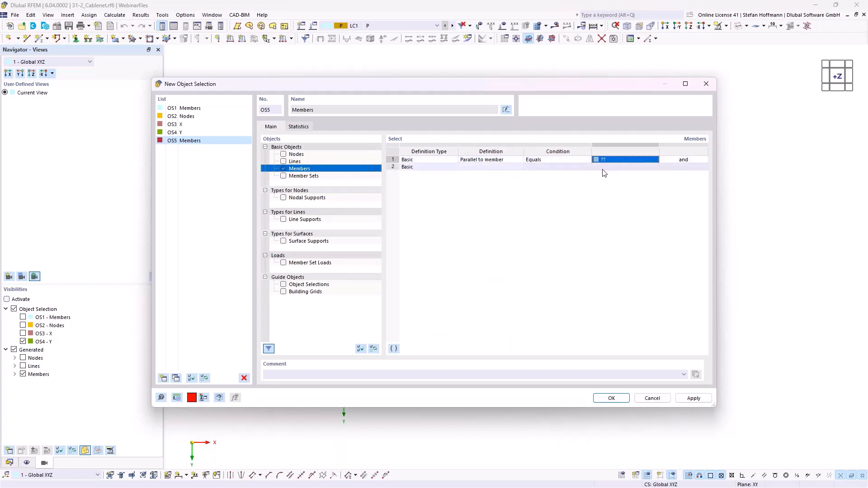
pyautogui.click(656, 159)
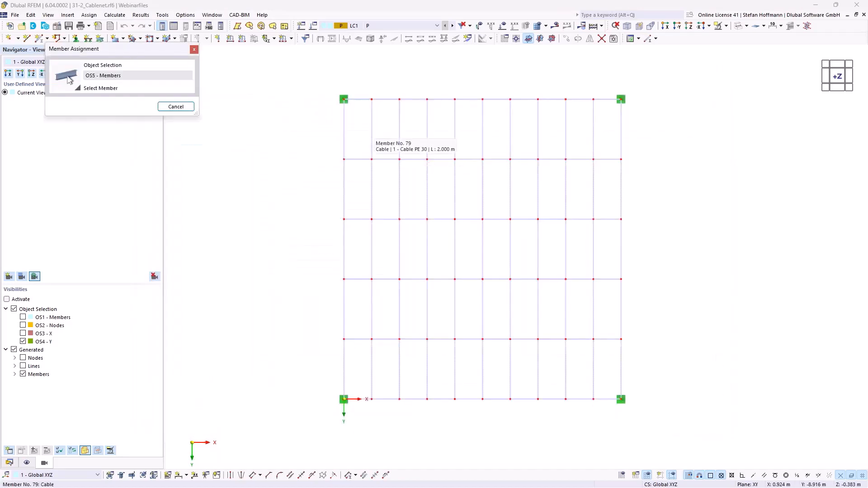
pyautogui.click(372, 141)
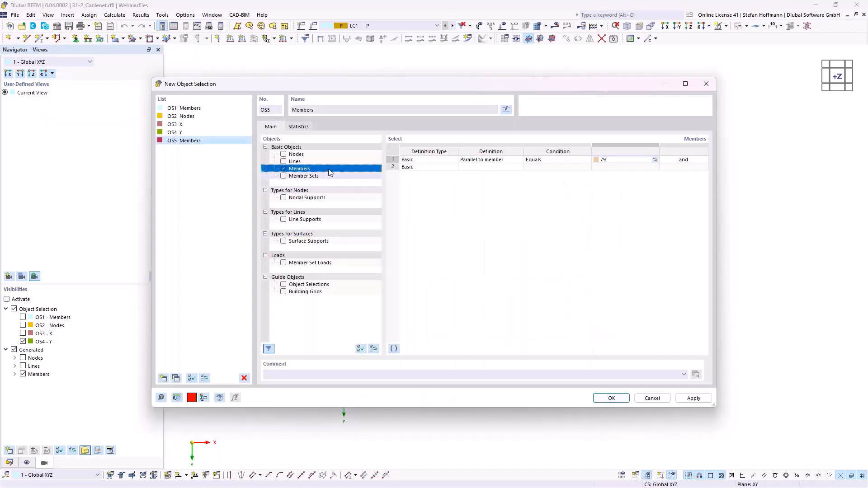
pyautogui.click(298, 126)
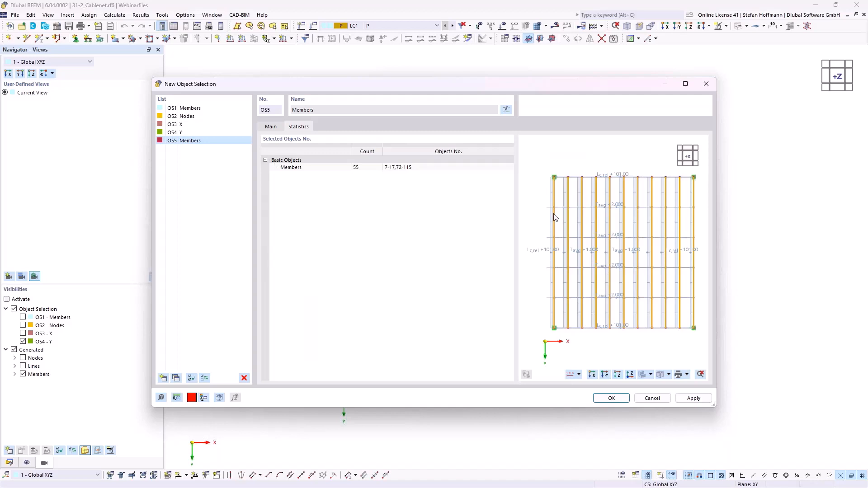
pyautogui.click(610, 398)
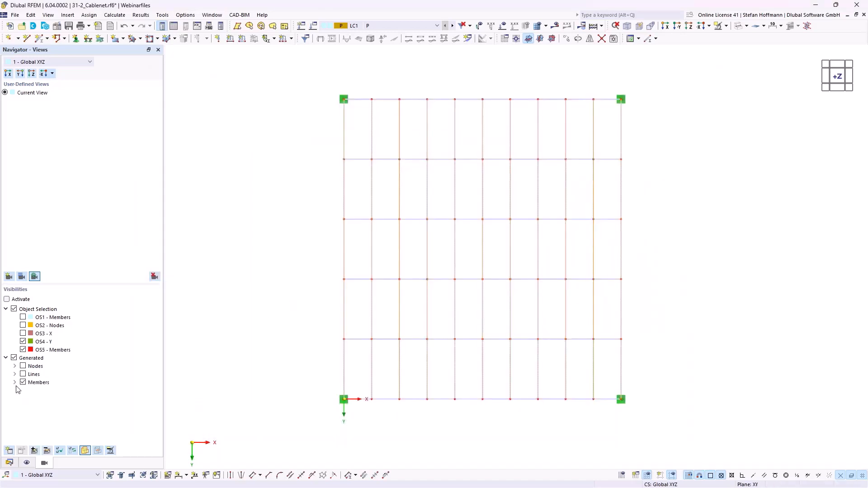
# Step: Activate visibility for only the new members selection, excluding OS4 - Y and the generated visibilities, and hide the background objects
pyautogui.click(23, 341)
pyautogui.click(14, 357)
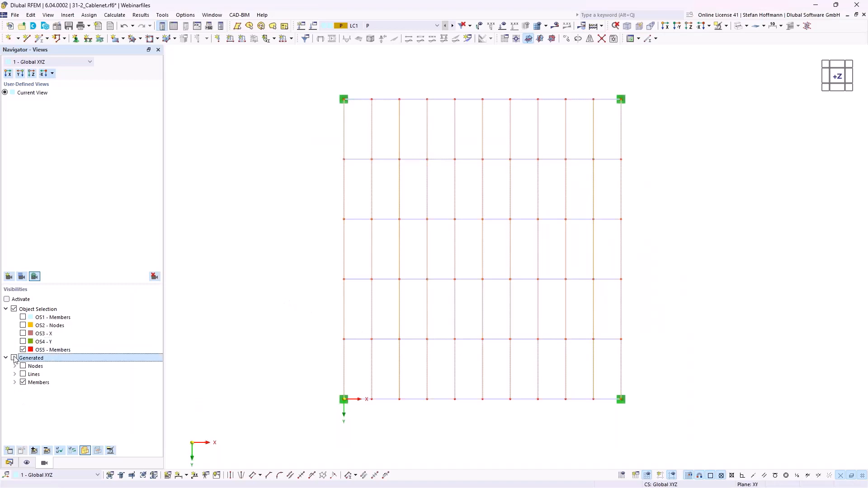
pyautogui.click(7, 298)
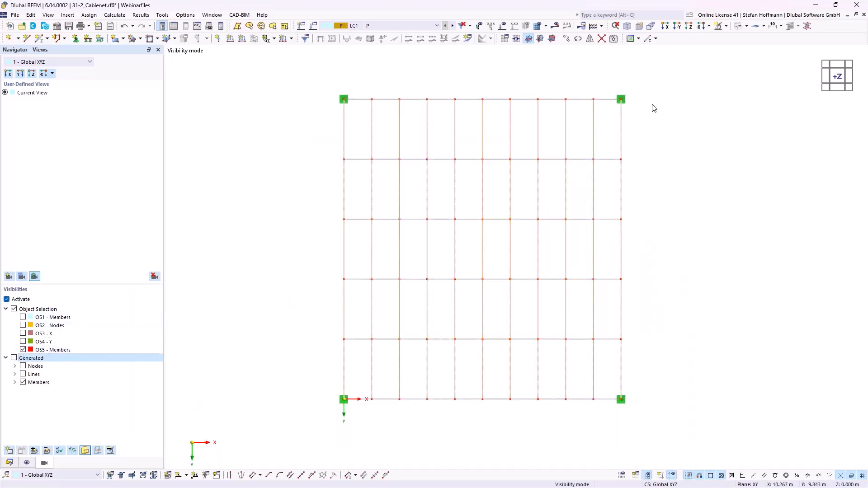
pyautogui.rightClick(652, 107)
pyautogui.click(680, 253)
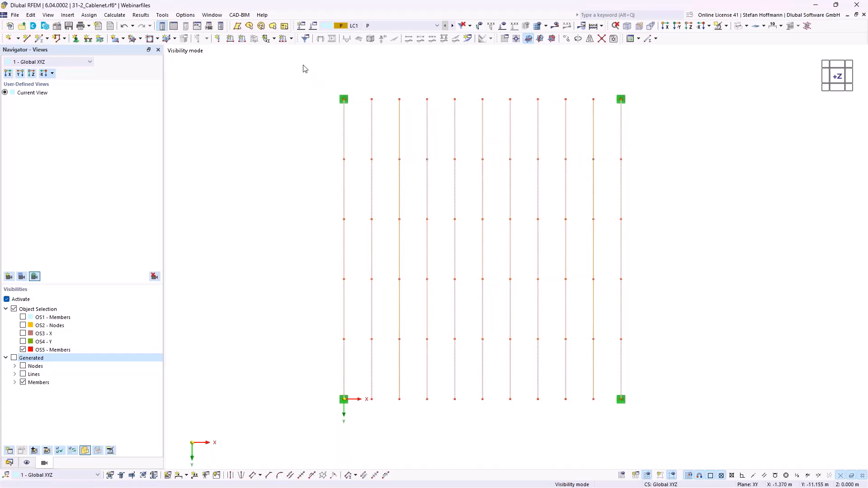
# Step: Select all visible cables and review the continuous member sets detected from them, without creating the sets
pyautogui.moveTo(302, 69); pyautogui.dragTo(655, 427)
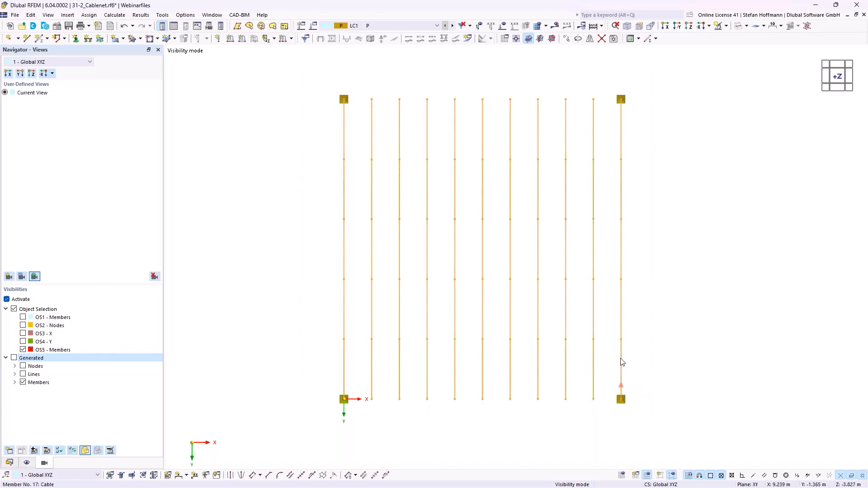
pyautogui.rightClick(620, 360)
pyautogui.moveTo(661, 105)
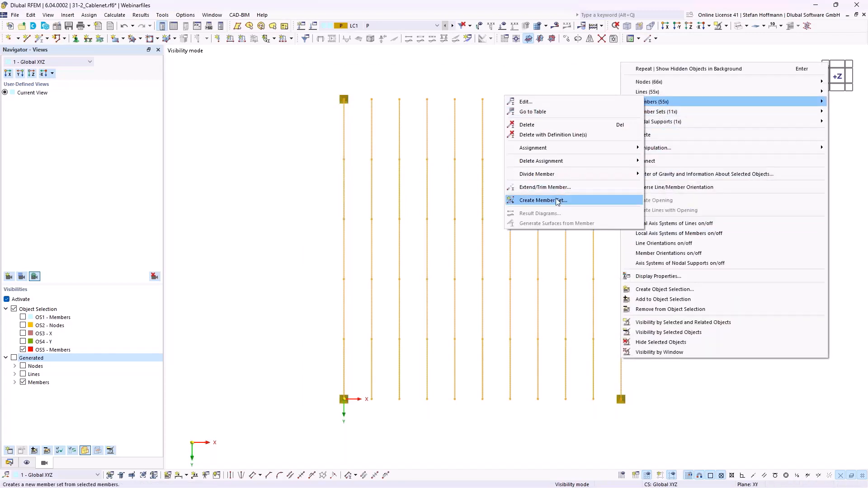
pyautogui.click(557, 201)
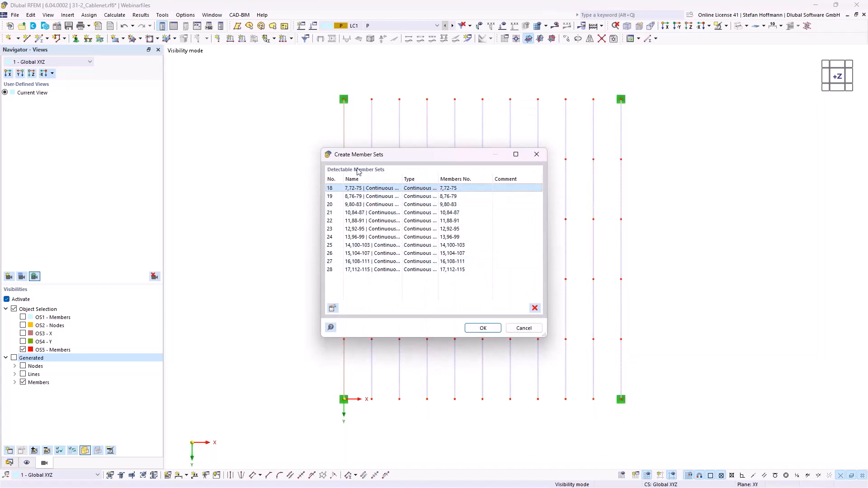
pyautogui.moveTo(371, 159); pyautogui.dragTo(141, 131)
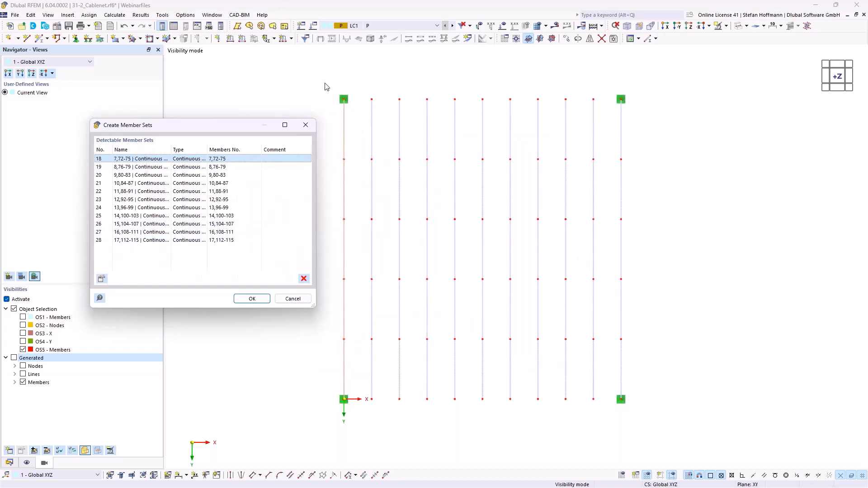
pyautogui.click(293, 300)
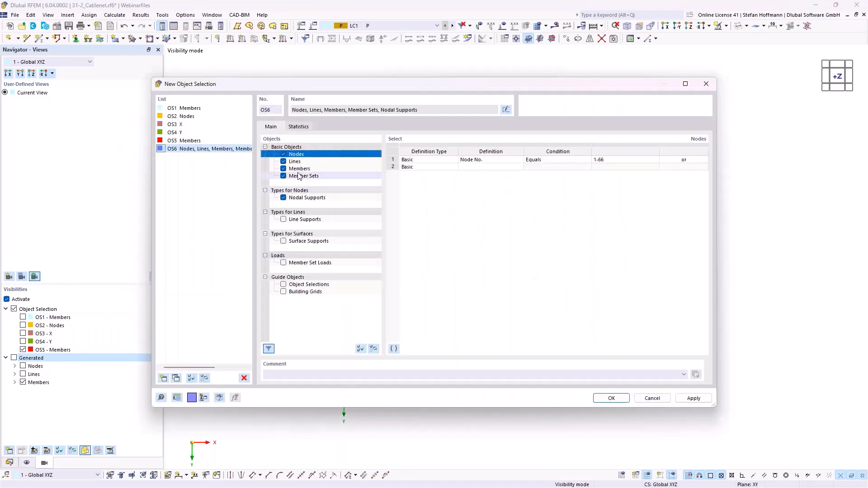
# Step: Delete the prefilled new object selection and add an empty one in its place
pyautogui.click(244, 378)
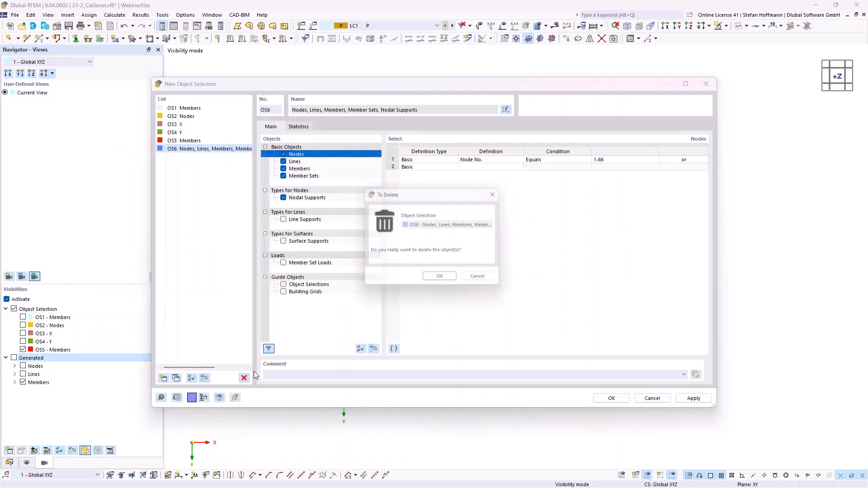
pyautogui.click(440, 282)
pyautogui.click(164, 378)
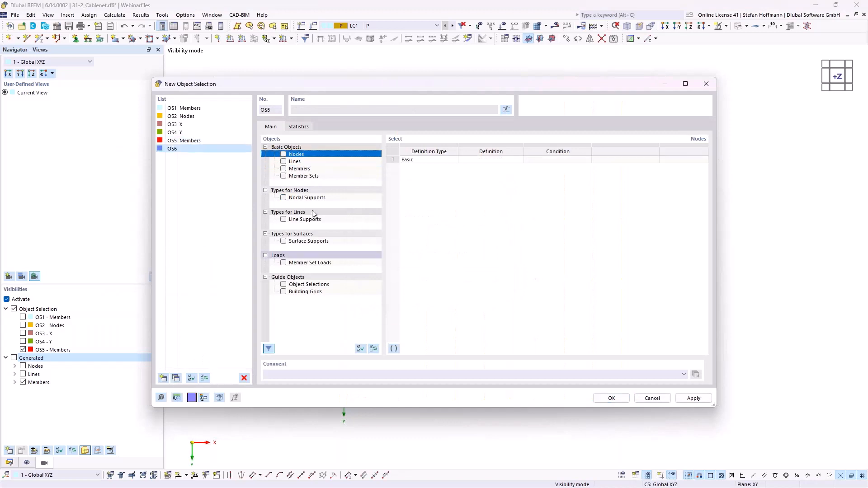
# Step: Try to define an object selection of members parallel to member 6, deactivating the visibilities to pick it, and check the selection's statistics
pyautogui.click(284, 168)
pyautogui.click(491, 159)
pyautogui.click(518, 160)
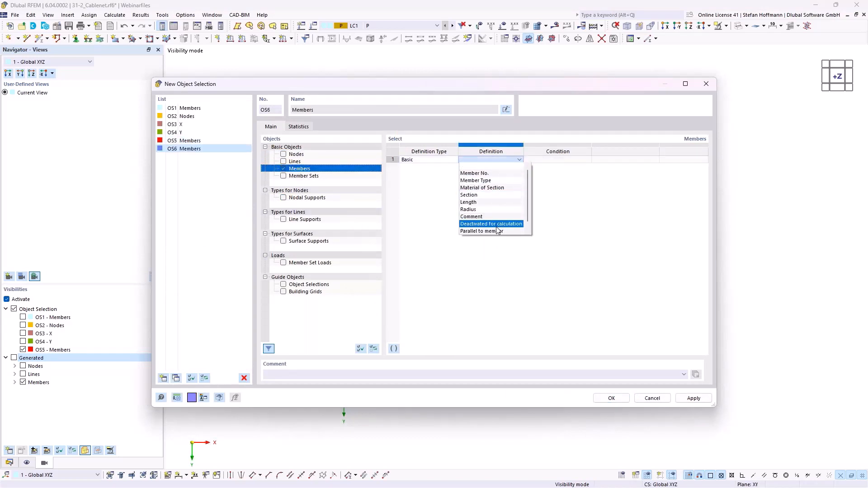
pyautogui.click(482, 231)
pyautogui.click(652, 160)
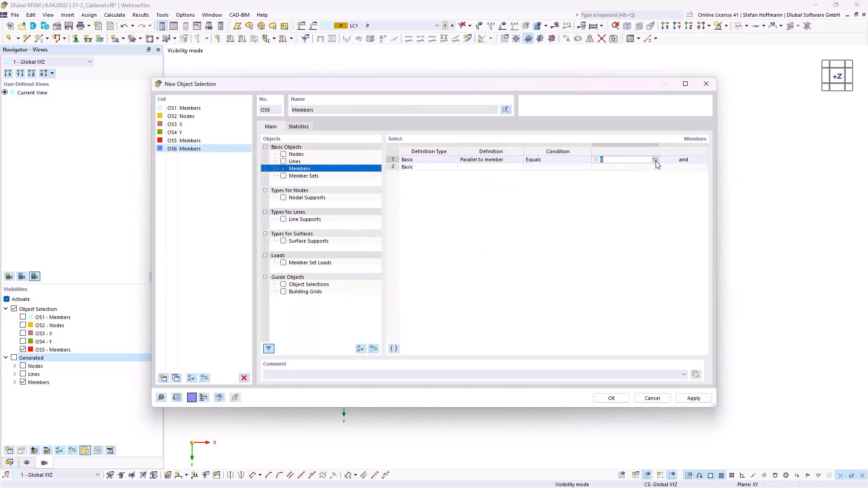
pyautogui.click(655, 160)
pyautogui.click(726, 25)
pyautogui.click(732, 80)
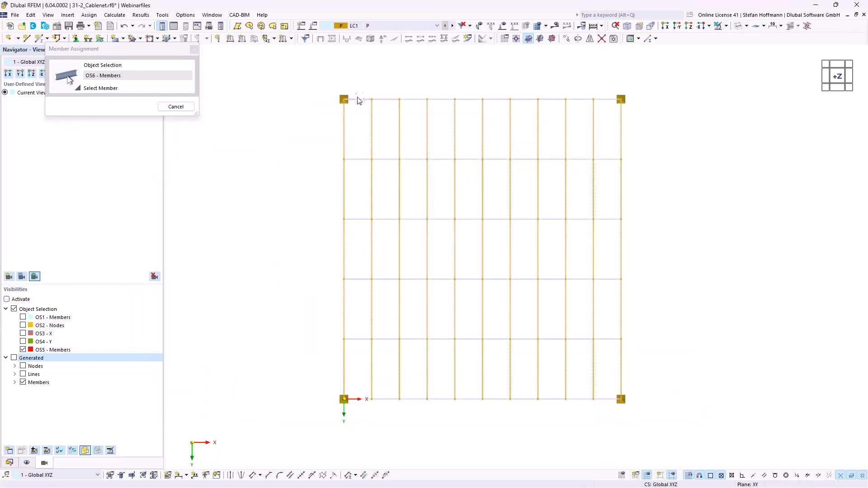
pyautogui.click(359, 100)
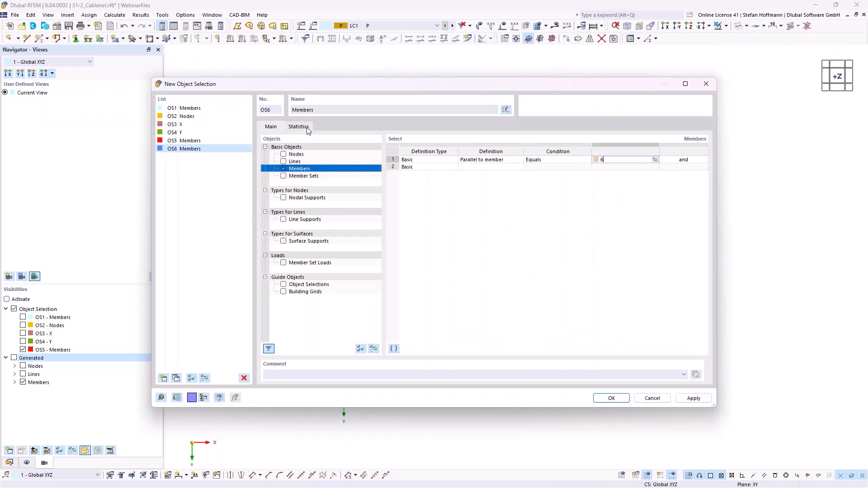
pyautogui.click(298, 127)
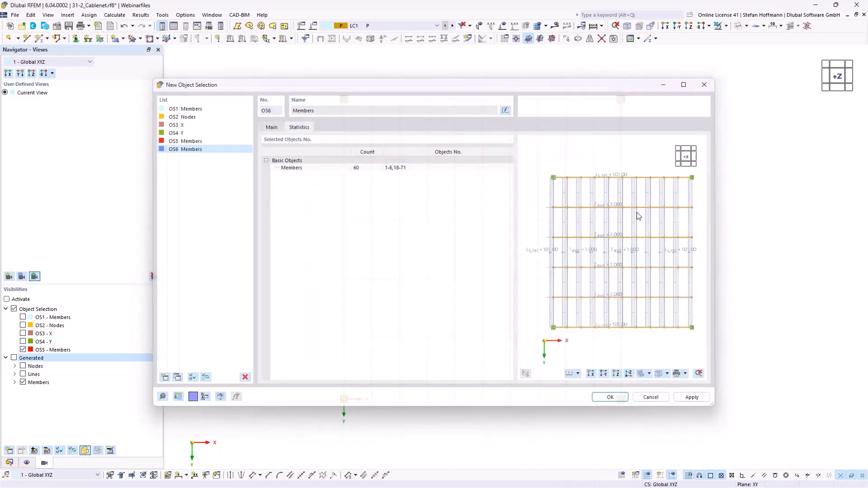
pyautogui.press('Return')
# Step: Display the loads on the cable net and view the geometric form-finding load assigned to member set 6
pyautogui.keyDown('ctrl'); pyautogui.moveTo(416, 229); pyautogui.dragTo(473, 110, button='middle'); pyautogui.keyUp('ctrl')
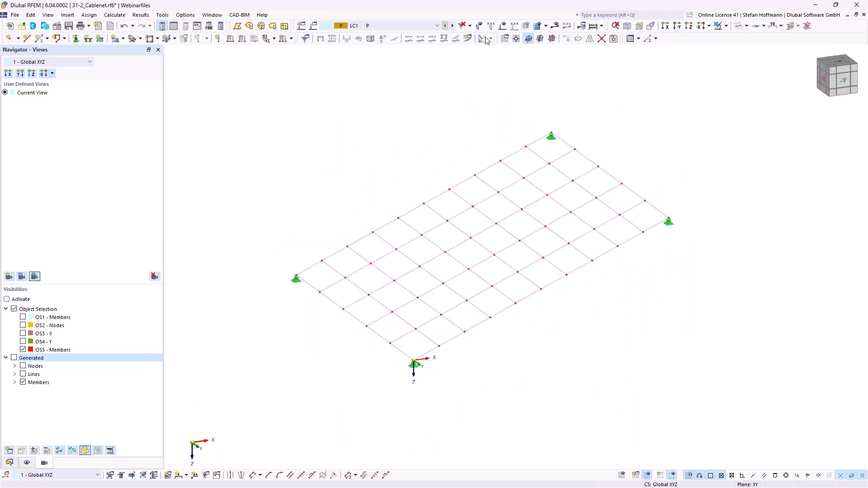
pyautogui.click(503, 26)
pyautogui.keyDown('ctrl'); pyautogui.moveTo(381, 287); pyautogui.dragTo(408, 359, button='middle'); pyautogui.keyUp('ctrl')
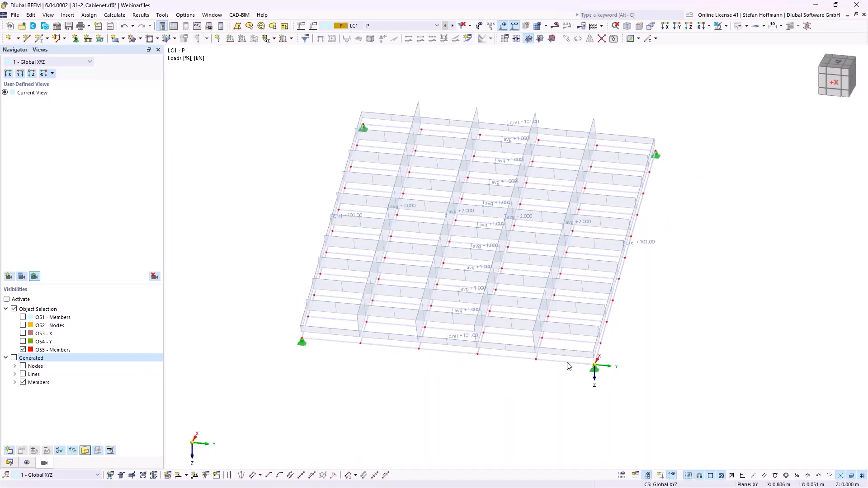
pyautogui.doubleClick(353, 220)
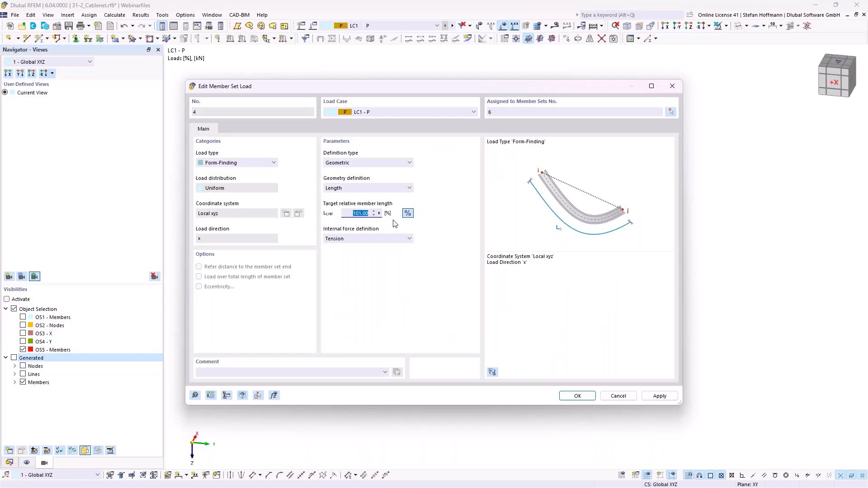
pyautogui.press('Escape')
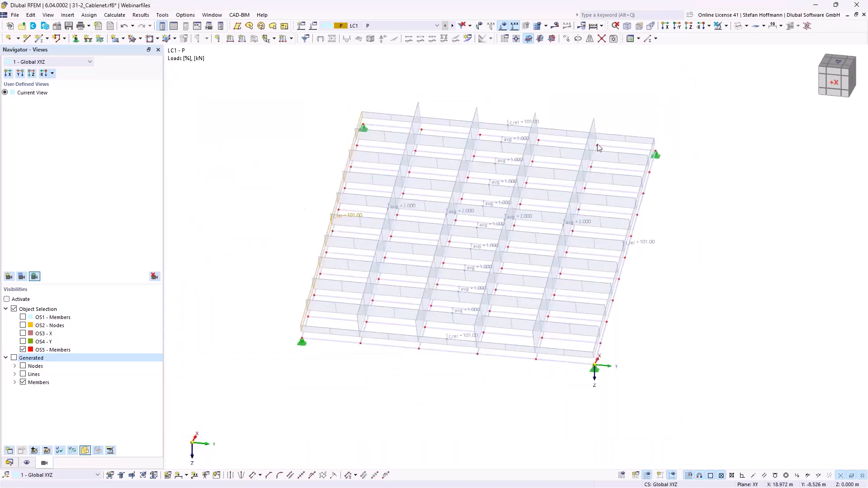
pyautogui.keyDown('ctrl'); pyautogui.moveTo(468, 405); pyautogui.dragTo(506, 199, button='middle'); pyautogui.keyUp('ctrl')
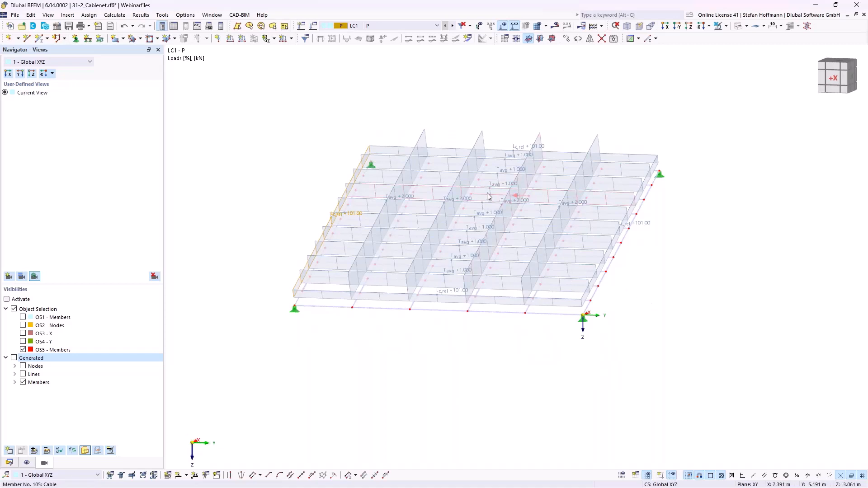
# Step: Copy load case LC1 as LC2 and display the tables
pyautogui.click(314, 28)
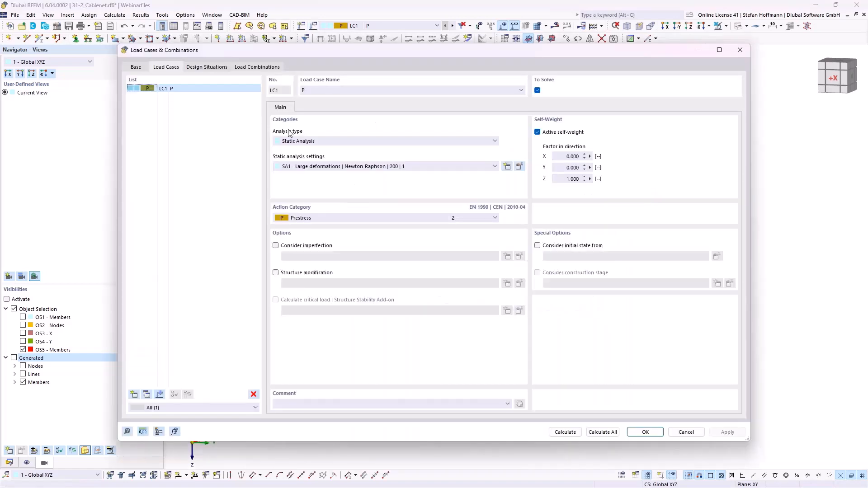
pyautogui.click(147, 395)
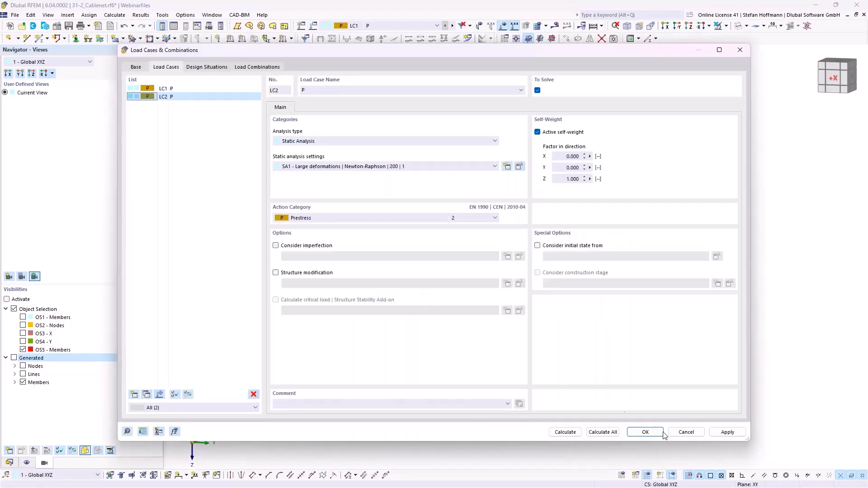
pyautogui.press('Return')
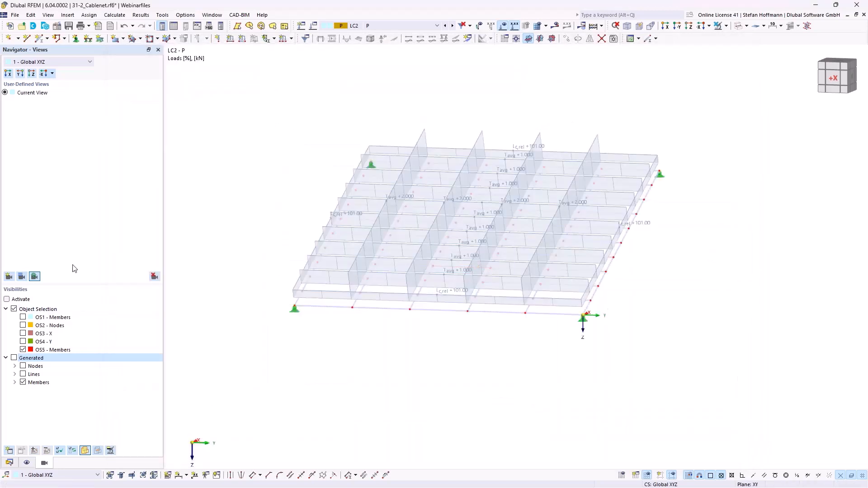
pyautogui.click(174, 27)
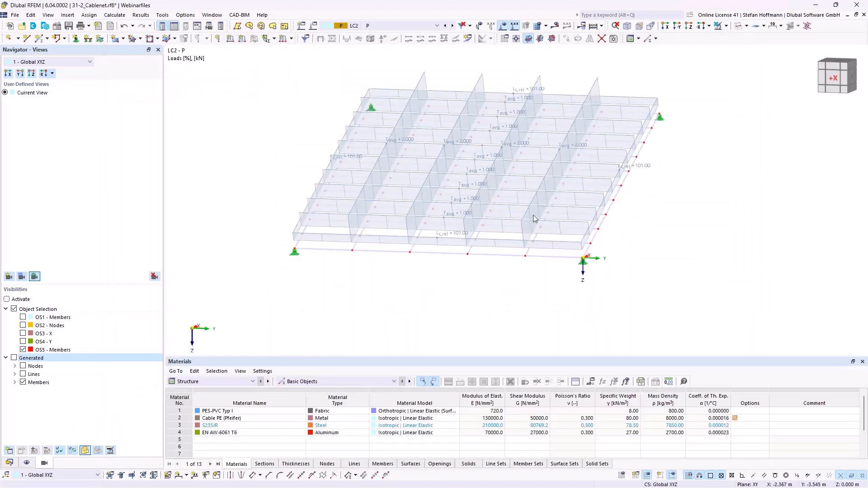
# Step: Select the four 2 kN form-finding loads in LC2 and set their average member force to 5 kN
pyautogui.keyDown('ctrl'); pyautogui.moveTo(452, 189); pyautogui.dragTo(606, 128, button='middle'); pyautogui.keyUp('ctrl')
pyautogui.moveTo(606, 127); pyautogui.dragTo(350, 143)
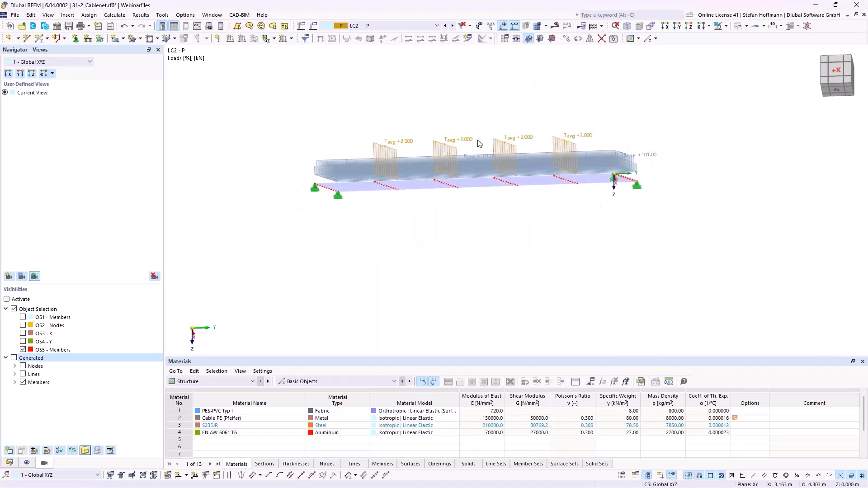
pyautogui.doubleClick(460, 145)
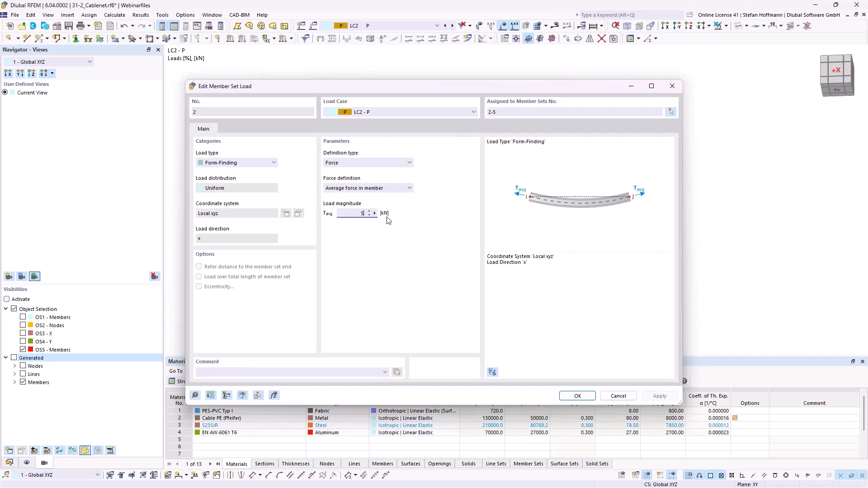
pyautogui.press('Return')
pyautogui.keyDown('ctrl'); pyautogui.moveTo(472, 82); pyautogui.dragTo(459, 134, button='middle'); pyautogui.keyUp('ctrl')
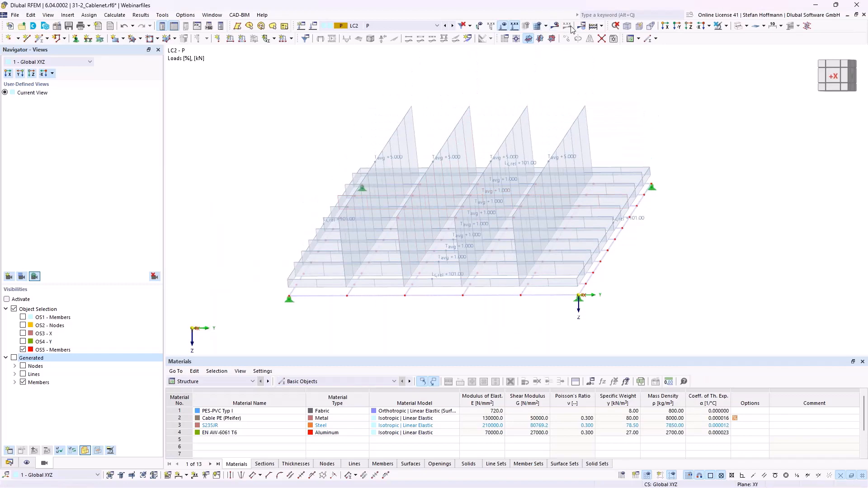
# Step: Delete load combinations CO1 and CO2 and calculate the cable net
pyautogui.click(595, 27)
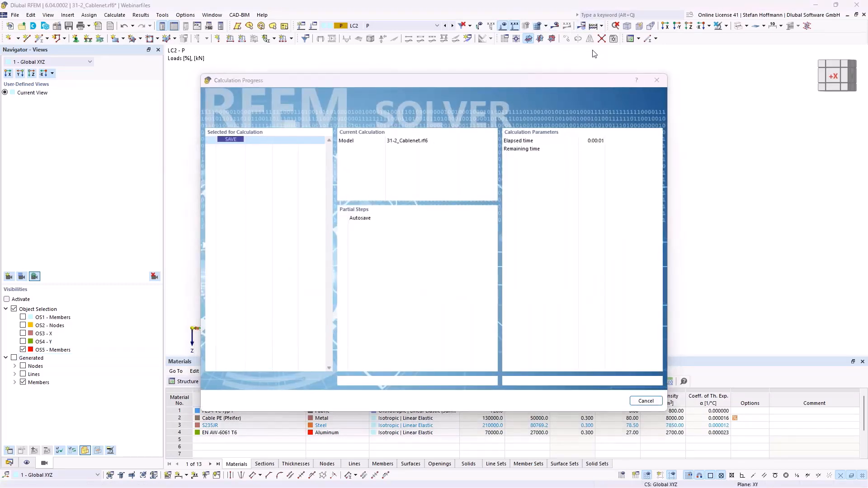
pyautogui.click(512, 296)
pyautogui.click(314, 27)
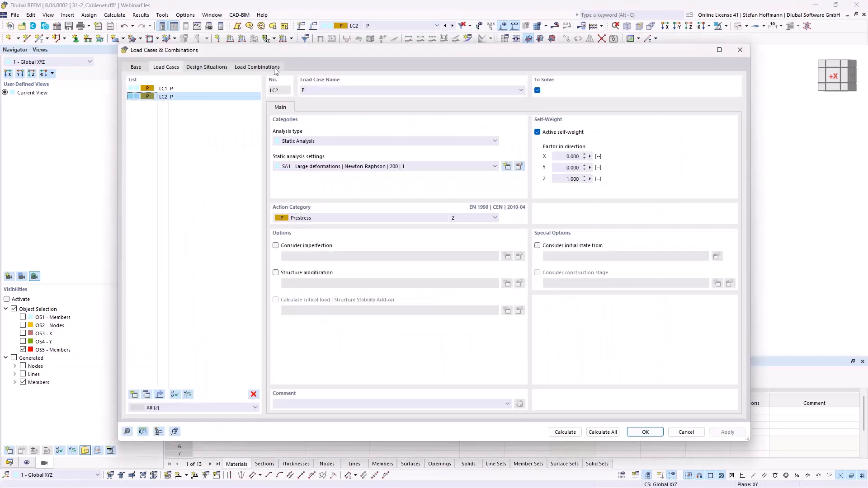
pyautogui.click(257, 66)
pyautogui.hotkey('ctrl', 'a')
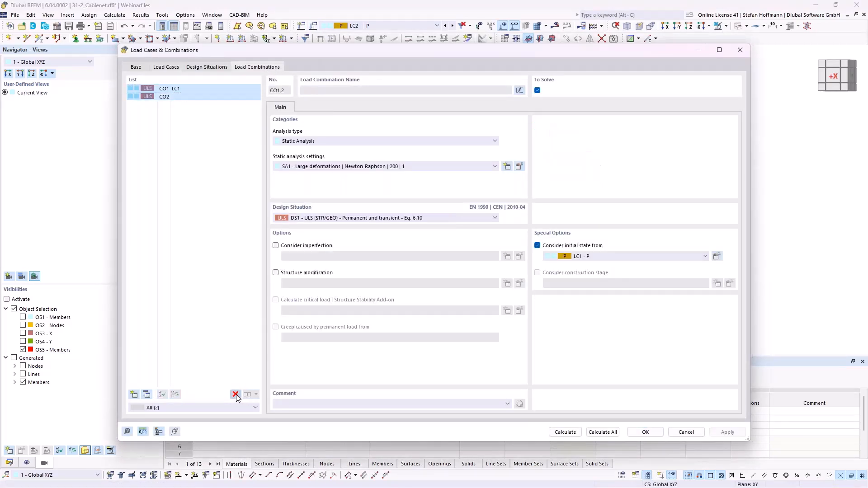
pyautogui.click(235, 394)
pyautogui.click(442, 280)
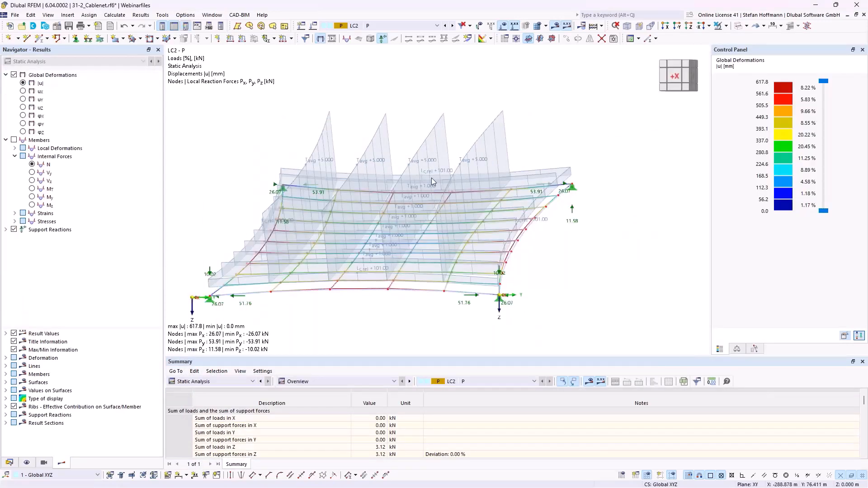
# Step: Hide the loads and examine the deformed net shape and the member axial forces N for LC2
pyautogui.click(504, 27)
pyautogui.moveTo(407, 190); pyautogui.dragTo(439, 185, button='middle')
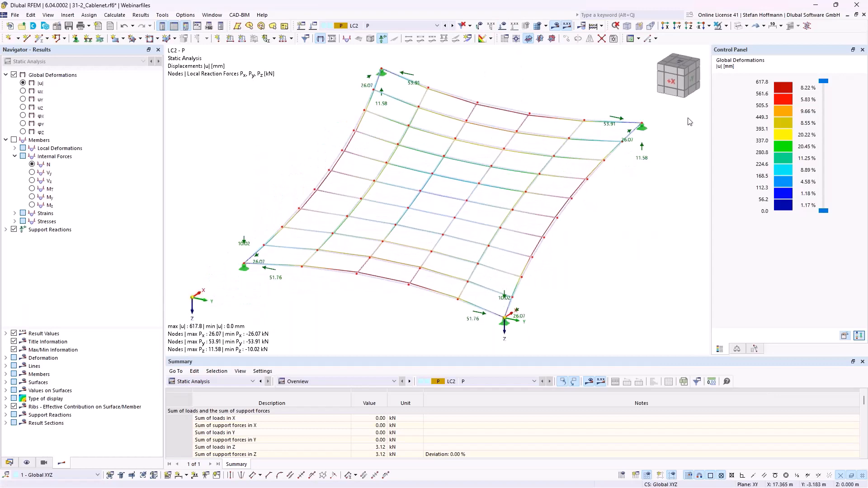
pyautogui.click(32, 164)
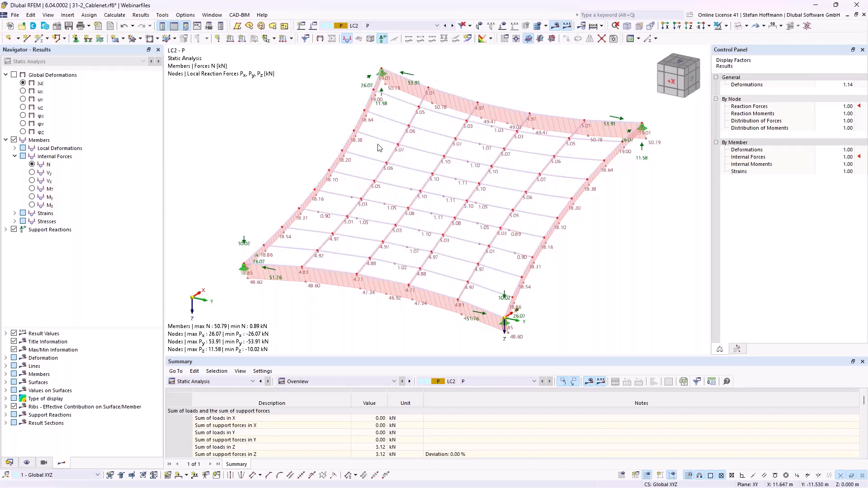
pyautogui.keyDown('ctrl'); pyautogui.moveTo(470, 192); pyautogui.dragTo(400, 156, button='middle'); pyautogui.keyUp('ctrl')
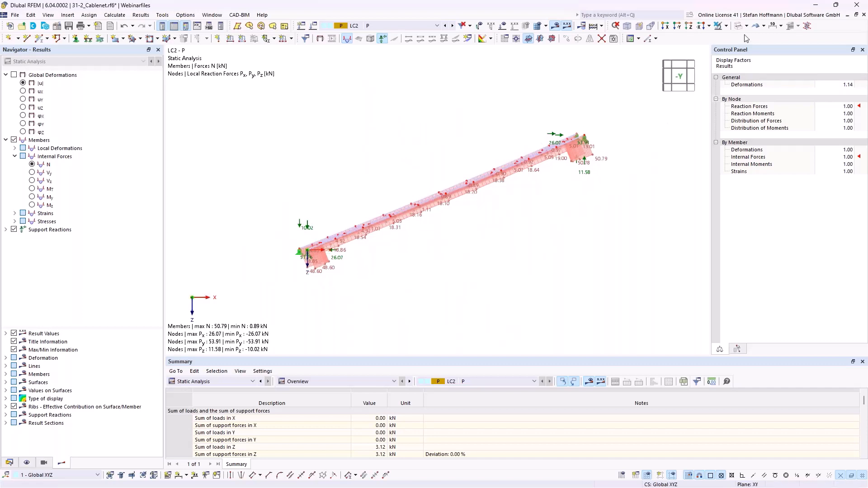
# Step: Show the global deformations of LC2 with the deformation display factor set to 1.00
pyautogui.click(23, 83)
pyautogui.click(736, 350)
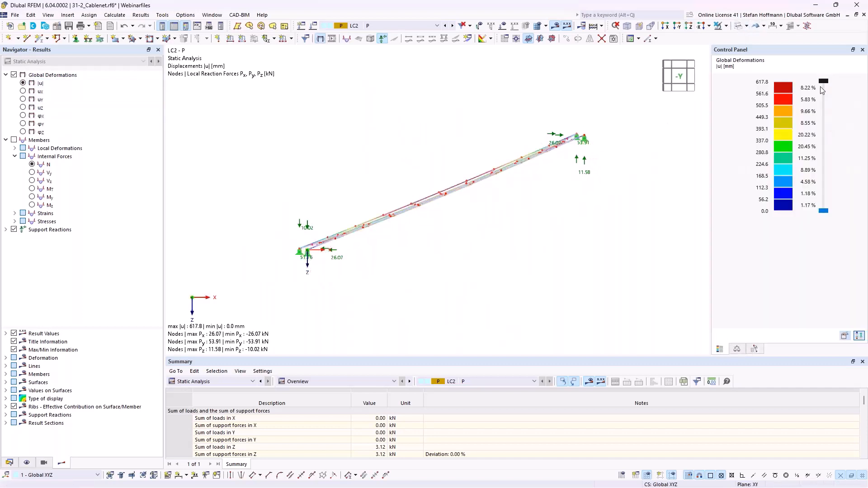
pyautogui.click(754, 349)
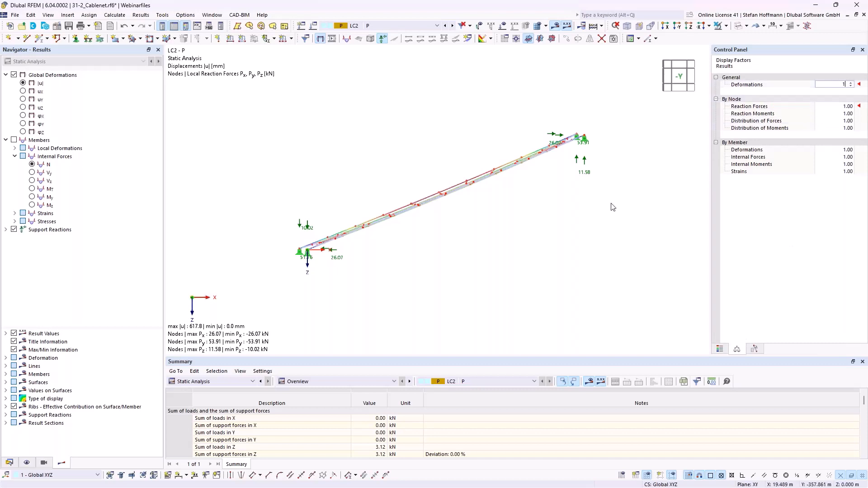
pyautogui.keyDown('ctrl'); pyautogui.moveTo(452, 219); pyautogui.dragTo(514, 243, button='middle'); pyautogui.keyUp('ctrl')
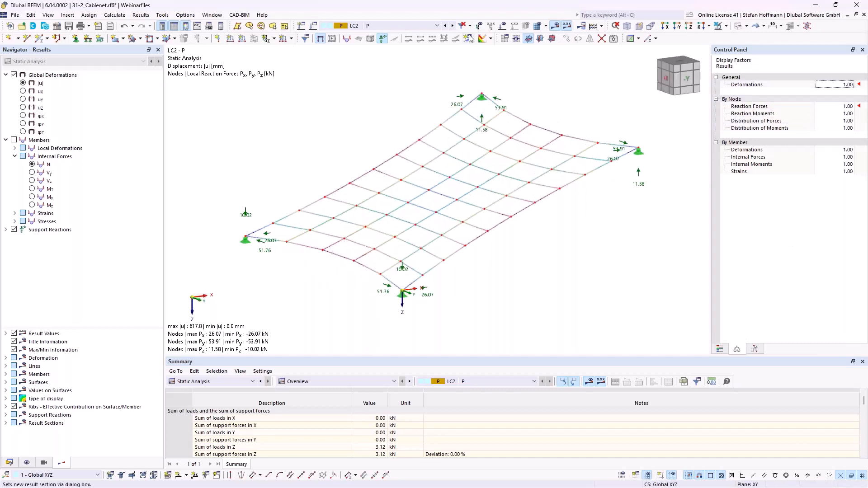
# Step: Switch to the LC1 results and examine the member axial forces N for comparison
pyautogui.click(443, 40)
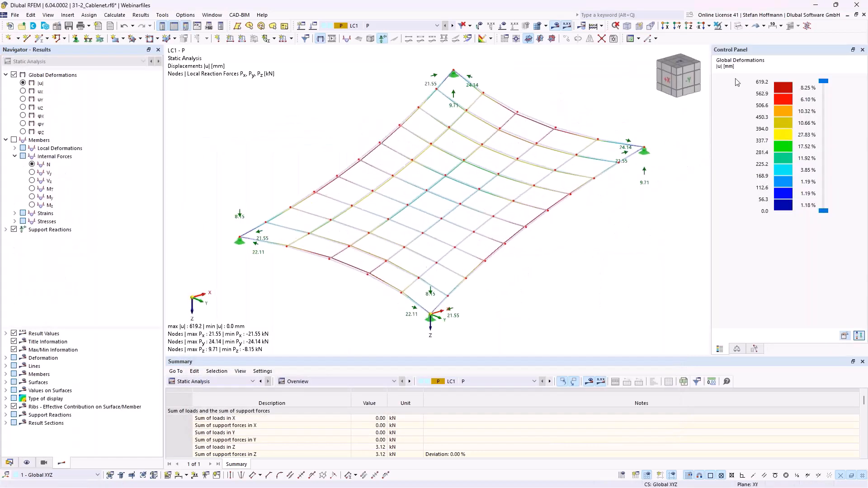
pyautogui.click(32, 164)
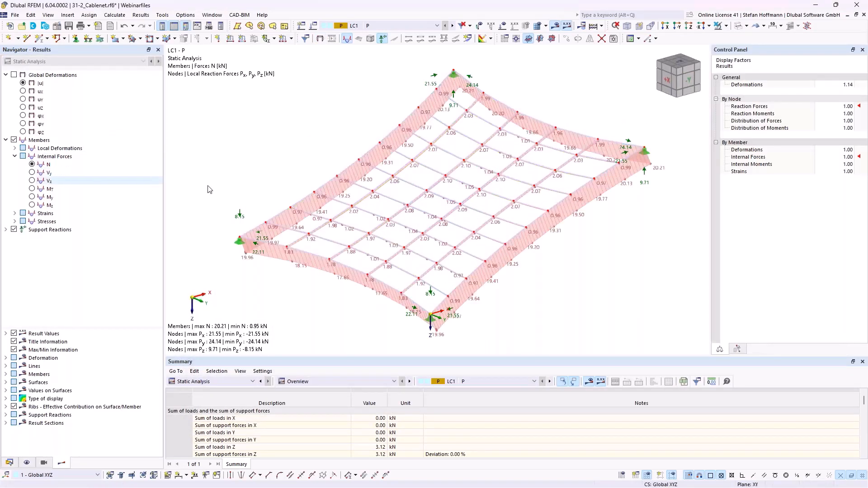
pyautogui.keyDown('ctrl'); pyautogui.moveTo(401, 153); pyautogui.dragTo(409, 163, button='middle'); pyautogui.keyUp('ctrl')
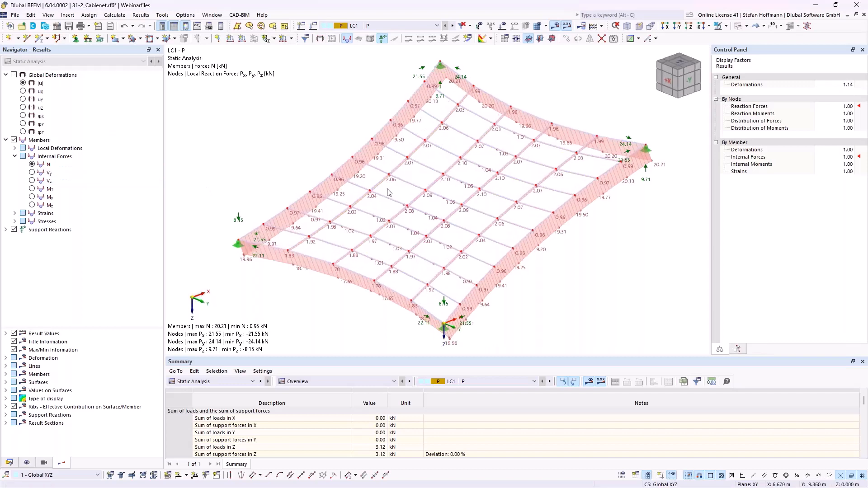
# Step: Close the cable net model without saving and open the 31-3_ModellingRing model from Dlubal Center
pyautogui.click(863, 14)
pyautogui.click(470, 286)
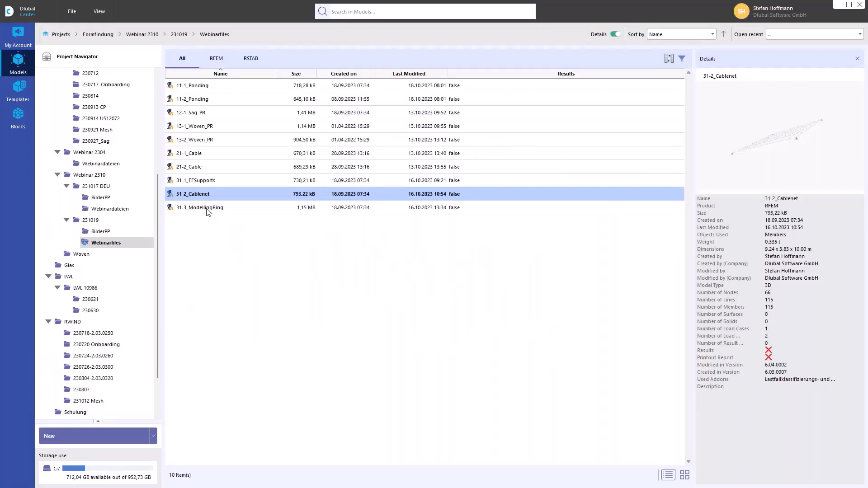
pyautogui.doubleClick(208, 212)
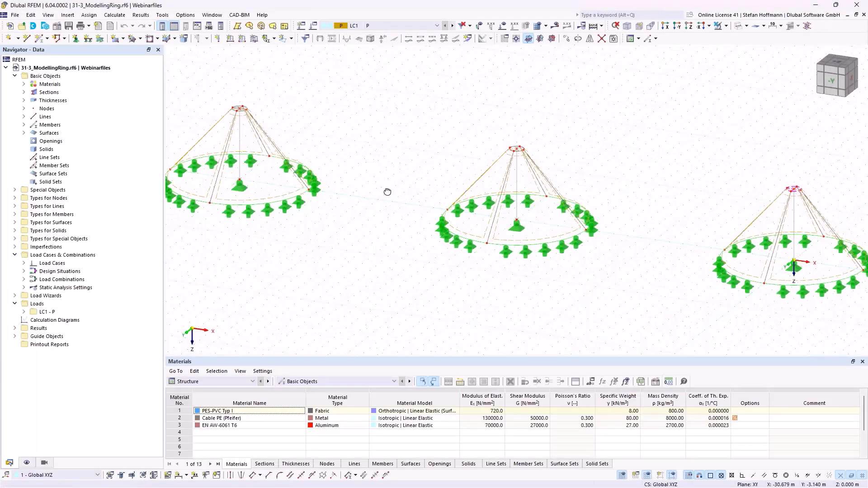
# Step: Display the three cone membranes as solid surfaces and change them to a transparent solid display
pyautogui.keyDown('ctrl'); pyautogui.moveTo(387, 192); pyautogui.dragTo(386, 207, button='middle'); pyautogui.keyUp('ctrl')
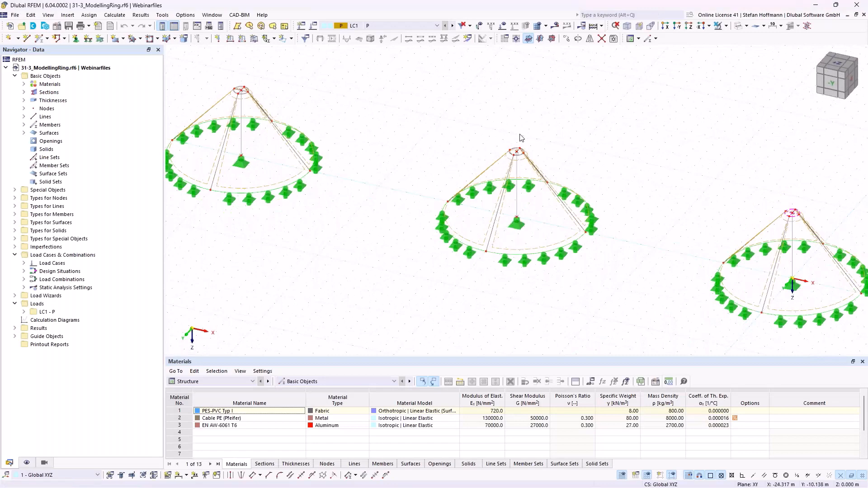
pyautogui.keyDown('ctrl'); pyautogui.moveTo(523, 137); pyautogui.dragTo(626, 110, button='middle'); pyautogui.keyUp('ctrl')
pyautogui.click(737, 26)
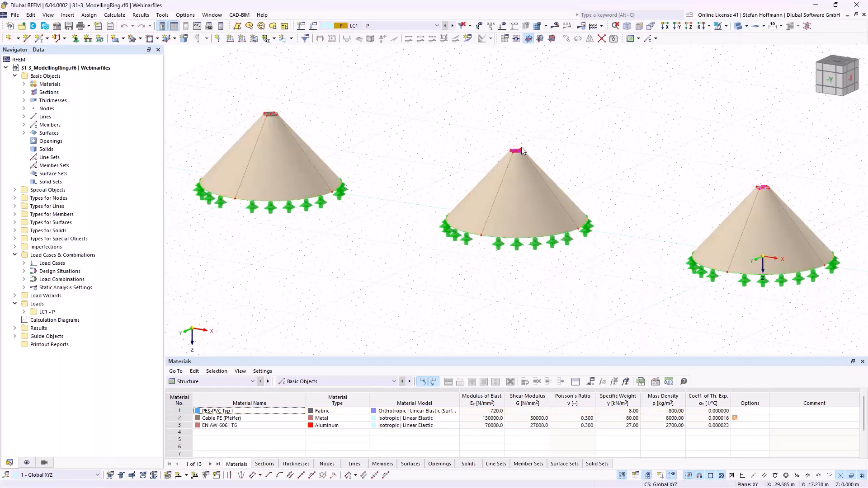
pyautogui.click(736, 27)
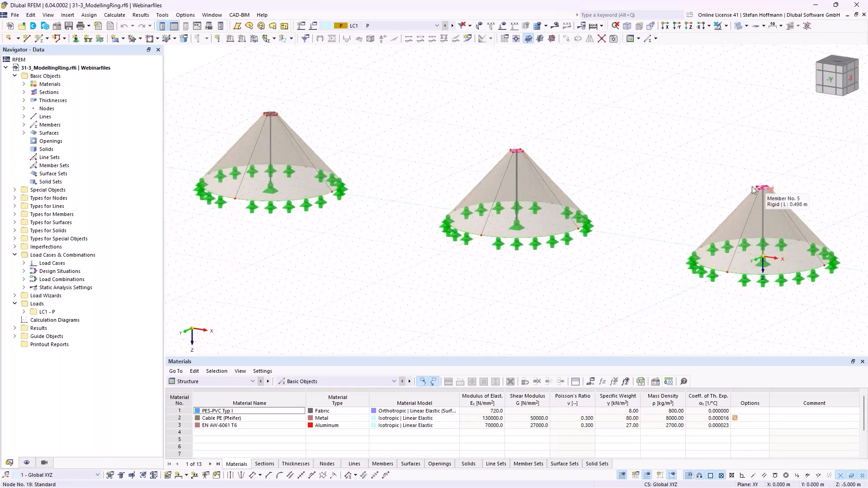
# Step: Examine the ring modelling at the top of each of the three cone membranes
pyautogui.scroll(5, 764, 190)
pyautogui.scroll(3, 712, 219)
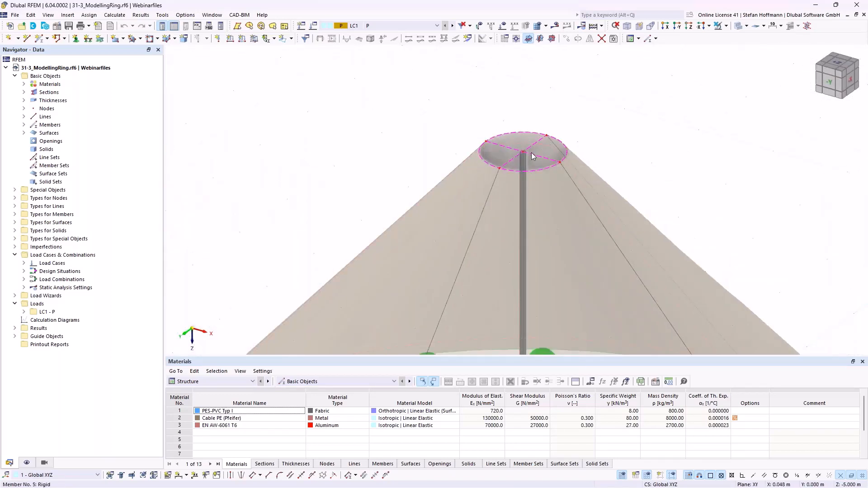
pyautogui.scroll(-6, 536, 169)
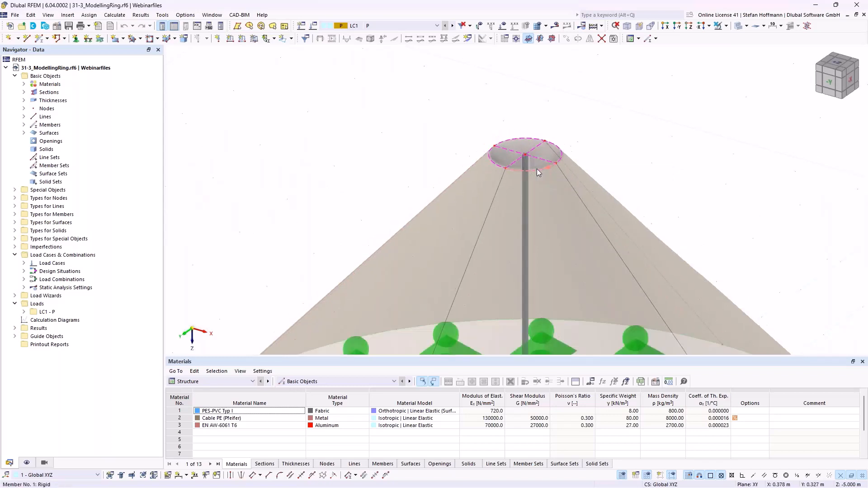
pyautogui.moveTo(406, 161); pyautogui.dragTo(418, 141, button='middle')
pyautogui.scroll(6, 413, 134)
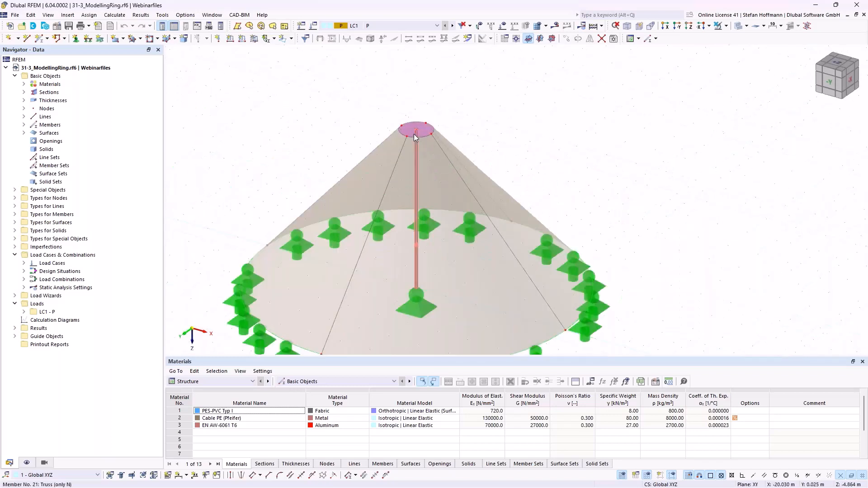
pyautogui.click(395, 145)
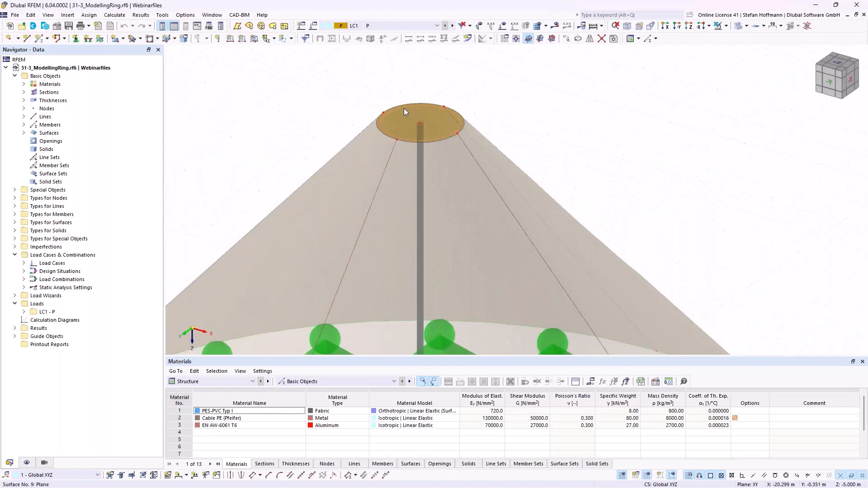
pyautogui.scroll(-6, 336, 90)
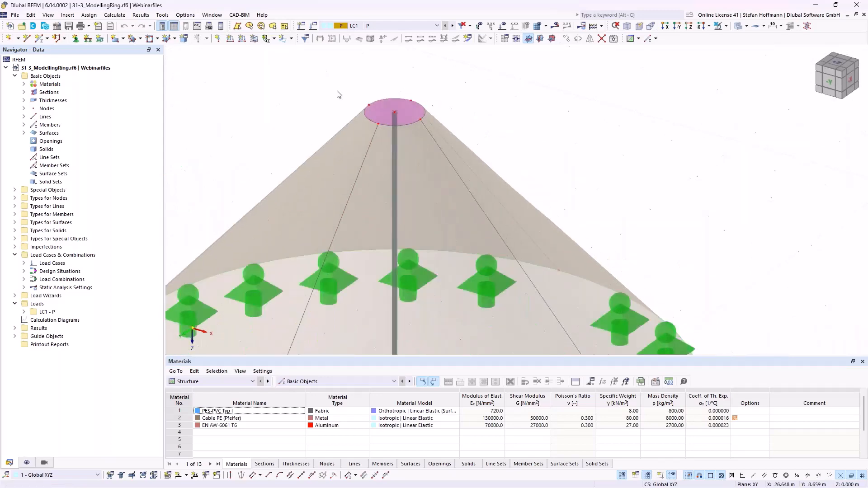
pyautogui.moveTo(422, 165); pyautogui.dragTo(353, 140, button='middle')
pyautogui.scroll(5, 353, 140)
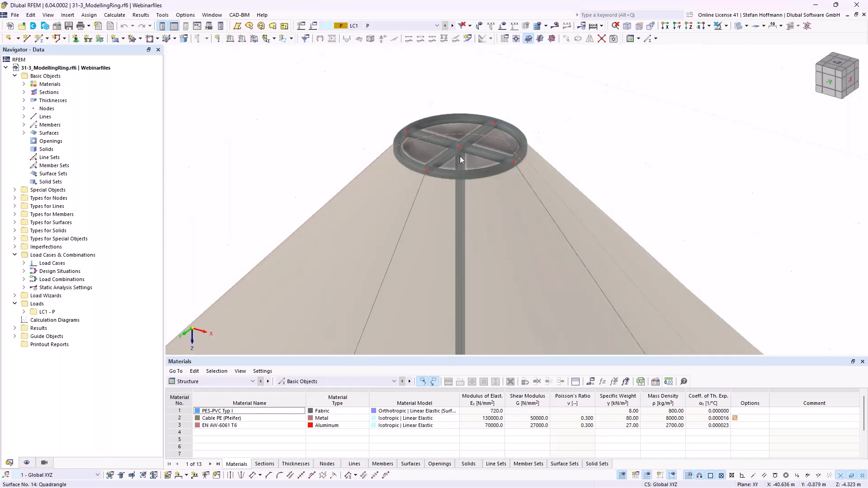
pyautogui.scroll(-8, 478, 137)
pyautogui.moveTo(492, 169); pyautogui.dragTo(357, 102, button='middle')
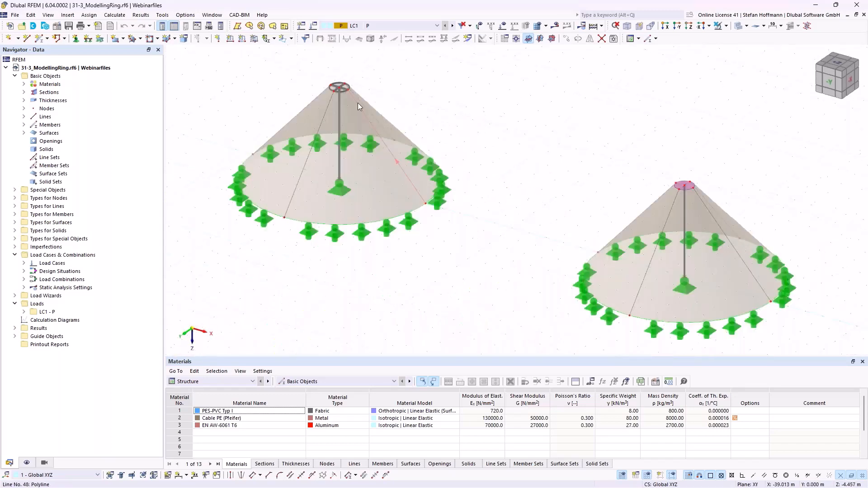
# Step: Calculate the model and display the surface shape results as contour lines on the form-found cones
pyautogui.scroll(-2, 357, 102)
pyautogui.click(502, 27)
pyautogui.click(501, 27)
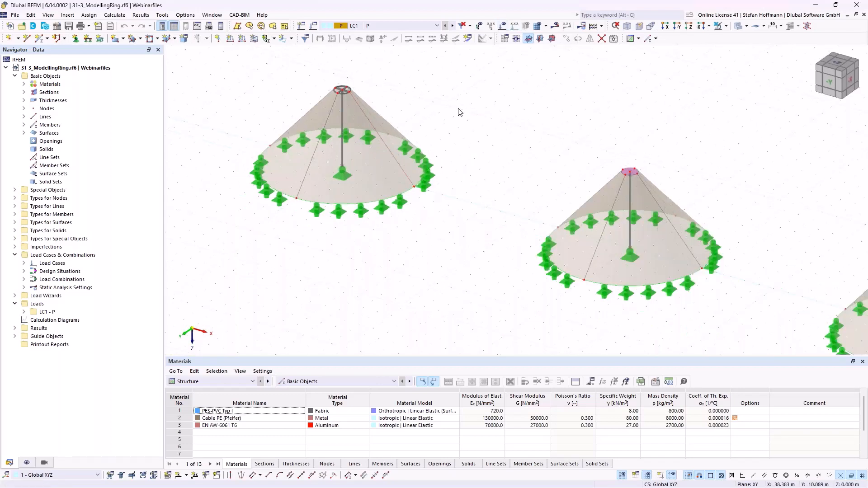
pyautogui.press('F5')
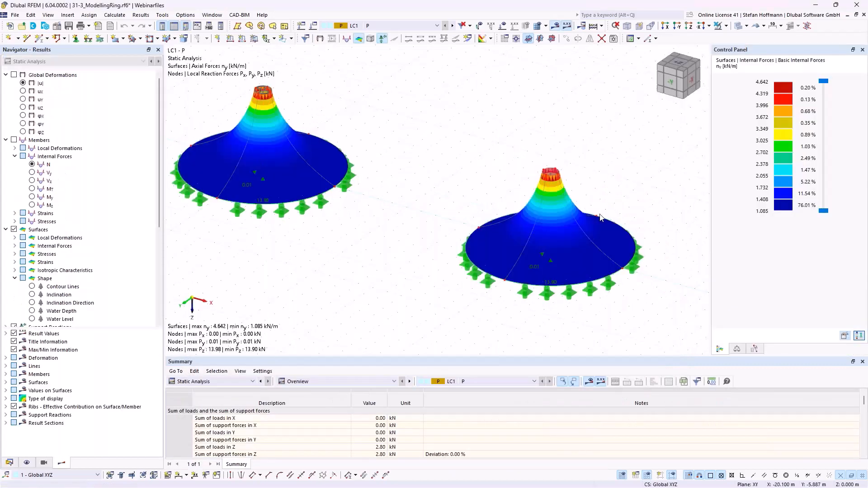
pyautogui.moveTo(609, 222); pyautogui.dragTo(485, 201, button='middle')
pyautogui.moveTo(425, 250)
pyautogui.keyDown('ctrl'); pyautogui.mouseDown(button='middle')
pyautogui.moveTo(490, 216)
pyautogui.moveTo(410, 240)
pyautogui.mouseUp(button='middle'); pyautogui.keyUp('ctrl')
pyautogui.click(59, 286)
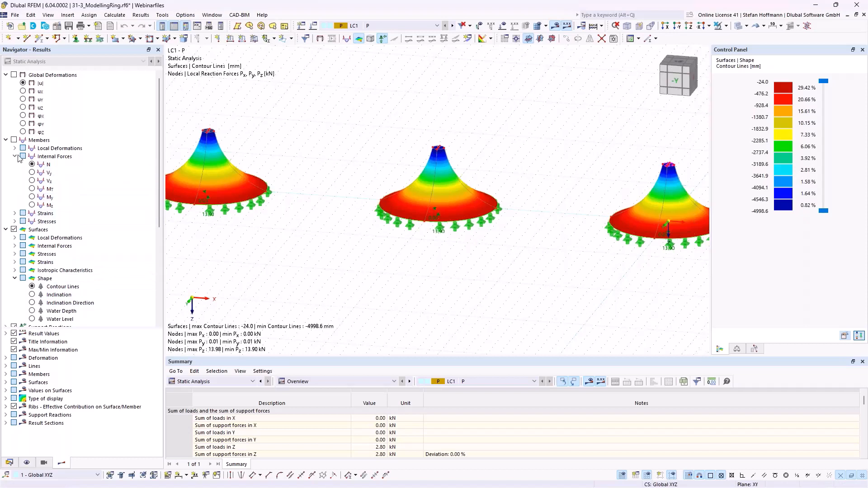
# Step: Display the member axial forces N, inspect the ring of rigid members, and check the Results on Couplings display option
pyautogui.click(32, 164)
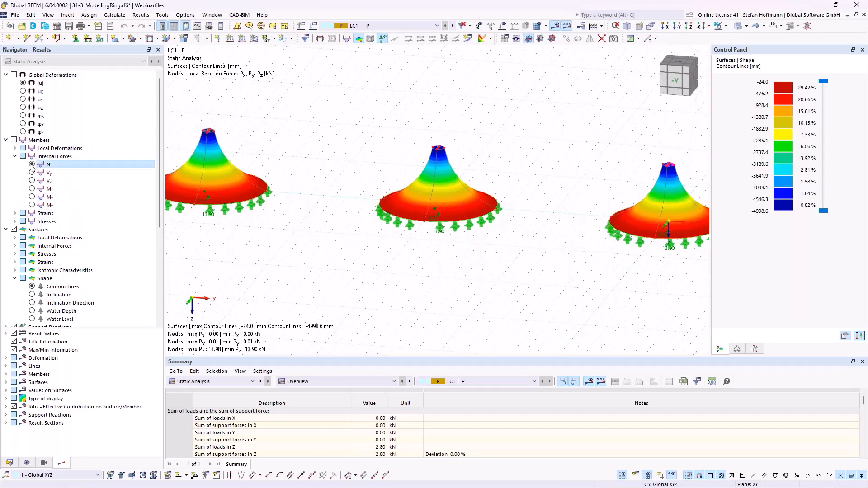
pyautogui.click(14, 230)
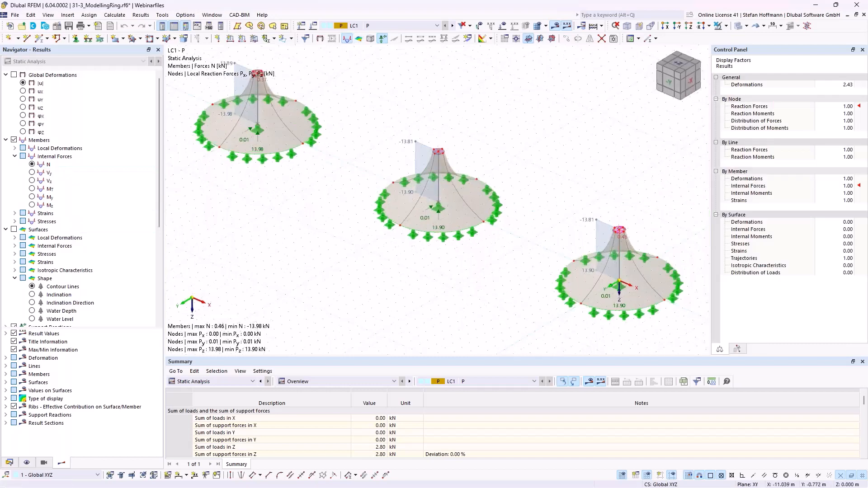
pyautogui.scroll(5, 671, 240)
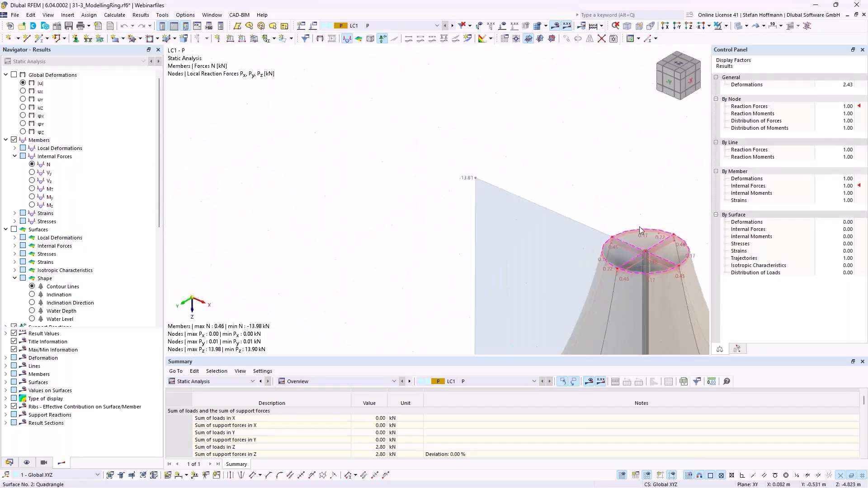
pyautogui.scroll(5, 630, 236)
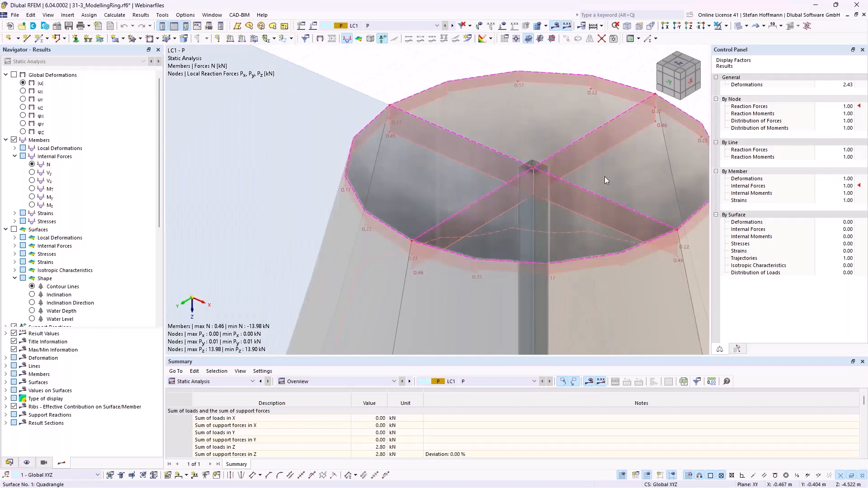
pyautogui.scroll(-3, 528, 133)
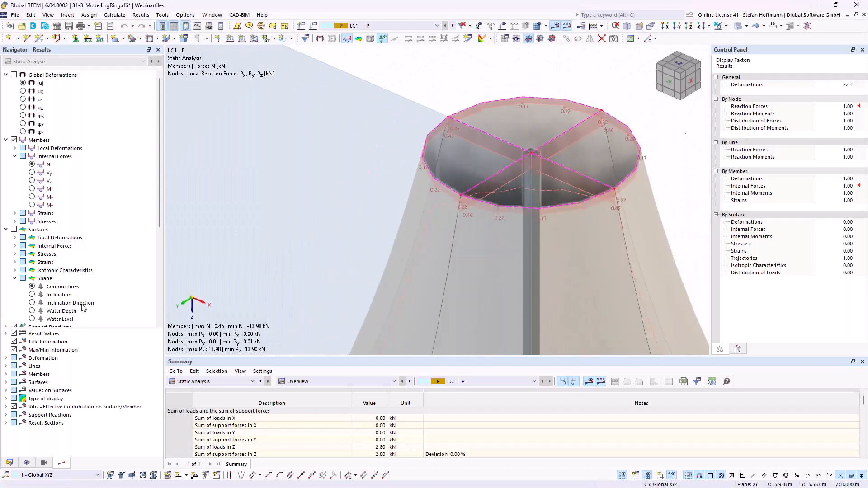
pyautogui.click(5, 374)
pyautogui.scroll(-2, 57, 414)
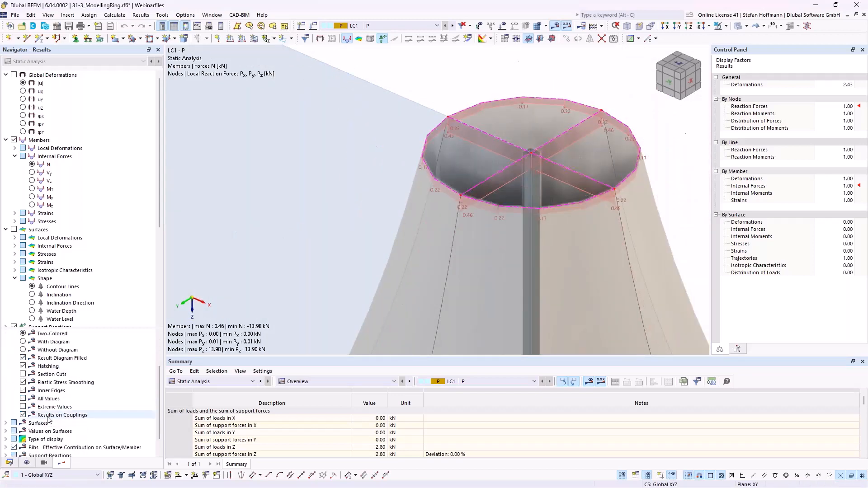
pyautogui.scroll(-5, 372, 258)
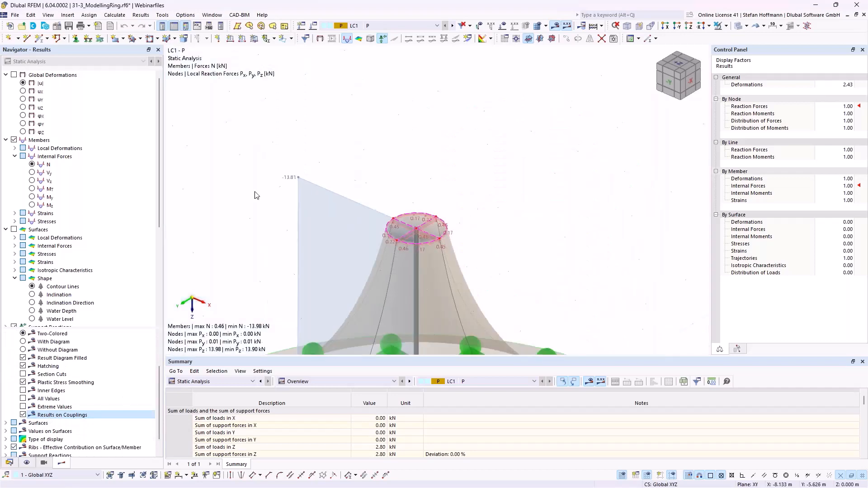
# Step: Compare the axial forces N at the rings of the other two cones, focusing on the beam ring
pyautogui.moveTo(304, 190); pyautogui.dragTo(491, 204, button='middle')
pyautogui.scroll(-3, 393, 169)
pyautogui.moveTo(317, 150); pyautogui.dragTo(485, 219, button='middle')
pyautogui.moveTo(274, 99); pyautogui.dragTo(466, 196, button='middle')
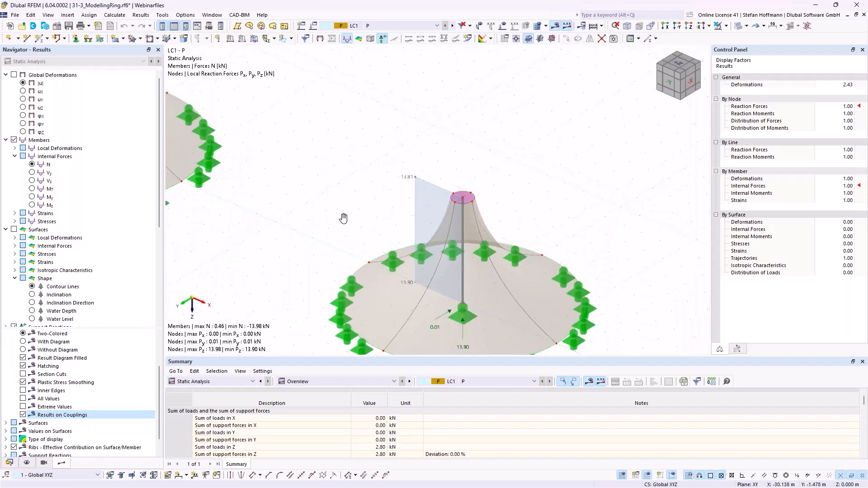
pyautogui.moveTo(303, 208); pyautogui.dragTo(199, 97, button='middle')
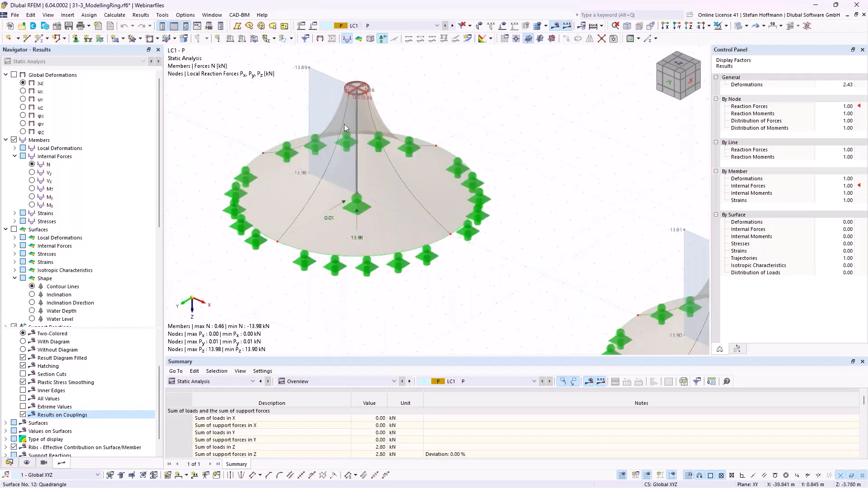
pyautogui.scroll(5, 355, 94)
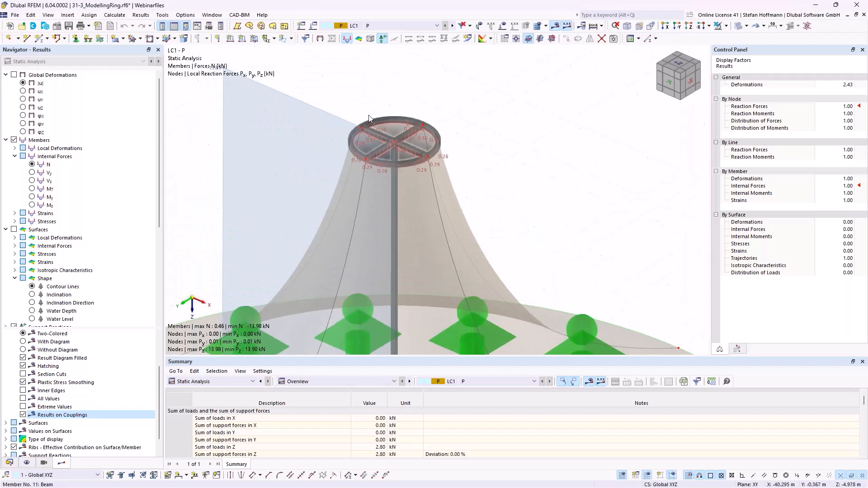
# Step: Show the global deformations |u| with only the beam ring isolated in visibility mode, and inspect its deformed shape and colour scale
pyautogui.click(23, 83)
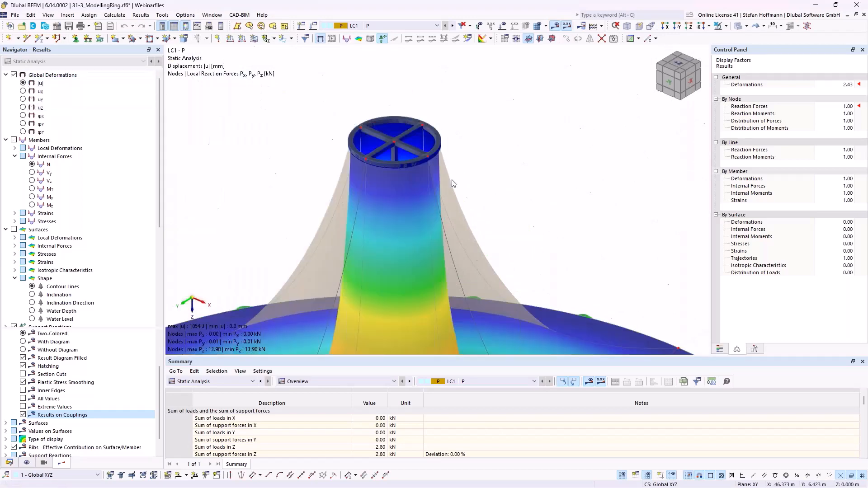
pyautogui.click(726, 26)
pyautogui.click(760, 30)
pyautogui.keyDown('ctrl'); pyautogui.moveTo(468, 171); pyautogui.dragTo(483, 113, button='middle'); pyautogui.keyUp('ctrl')
pyautogui.keyDown('ctrl'); pyautogui.moveTo(489, 141); pyautogui.dragTo(488, 137, button='middle'); pyautogui.keyUp('ctrl')
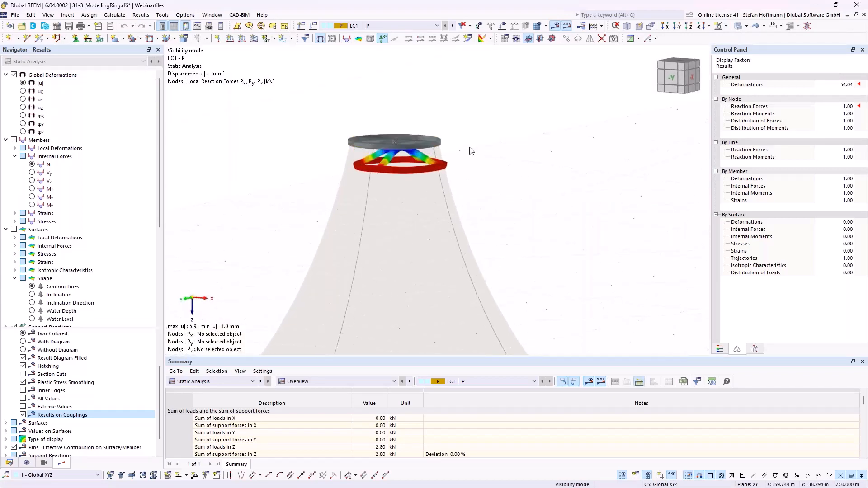
pyautogui.scroll(6, 429, 151)
pyautogui.click(720, 349)
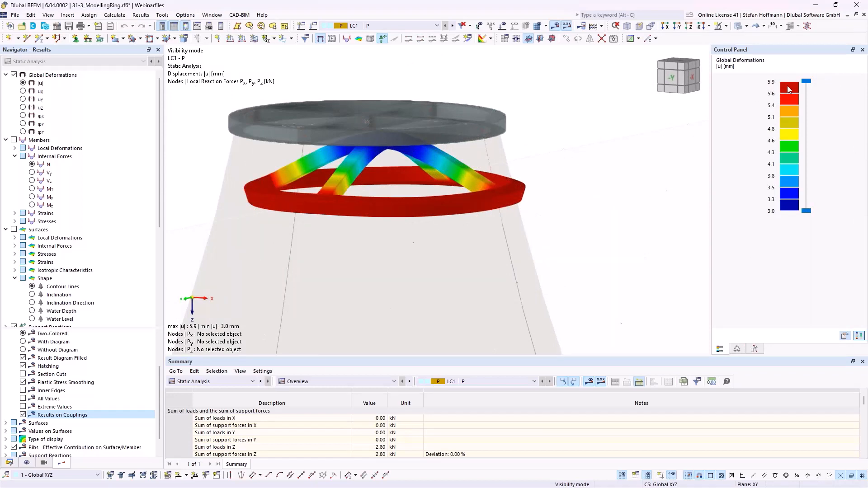
pyautogui.click(737, 349)
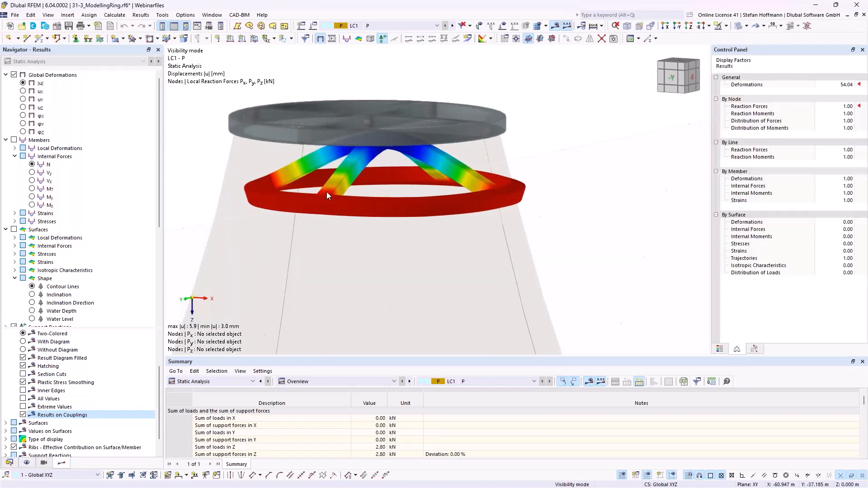
# Step: Cancel visibility mode and show the global deformations of the whole model again
pyautogui.scroll(-10, 361, 173)
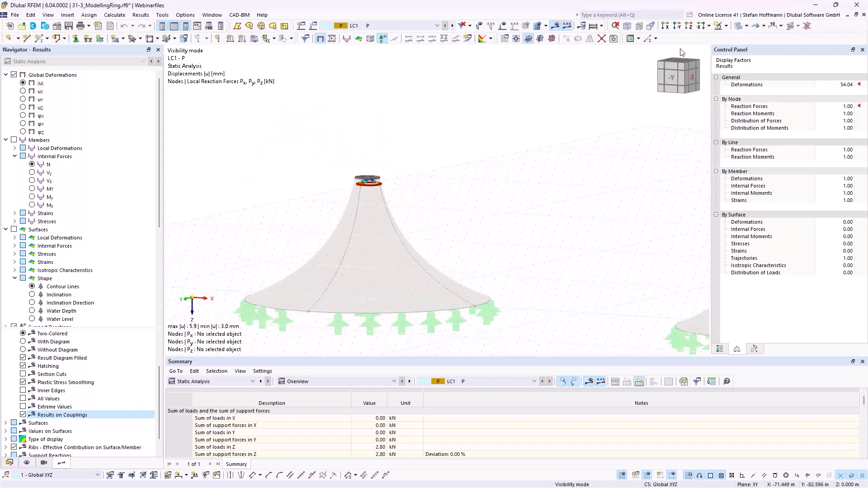
pyautogui.click(726, 26)
pyautogui.click(739, 102)
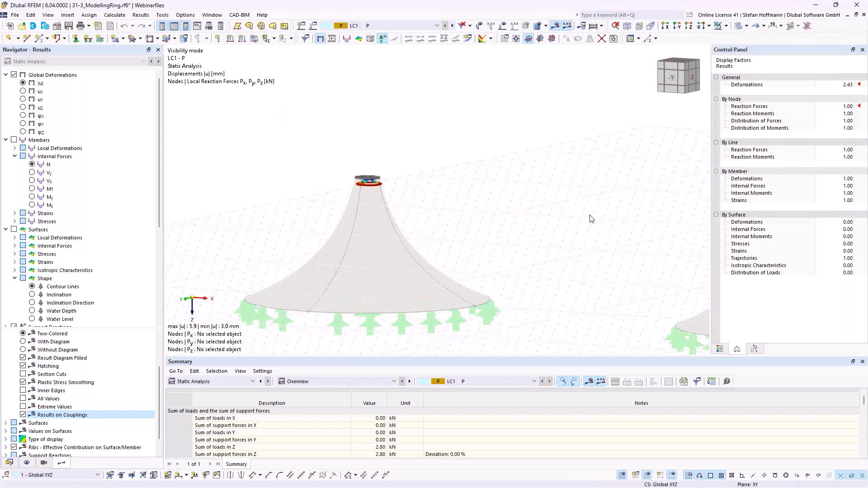
pyautogui.moveTo(490, 197); pyautogui.dragTo(426, 115, button='middle')
pyautogui.scroll(-4, 427, 115)
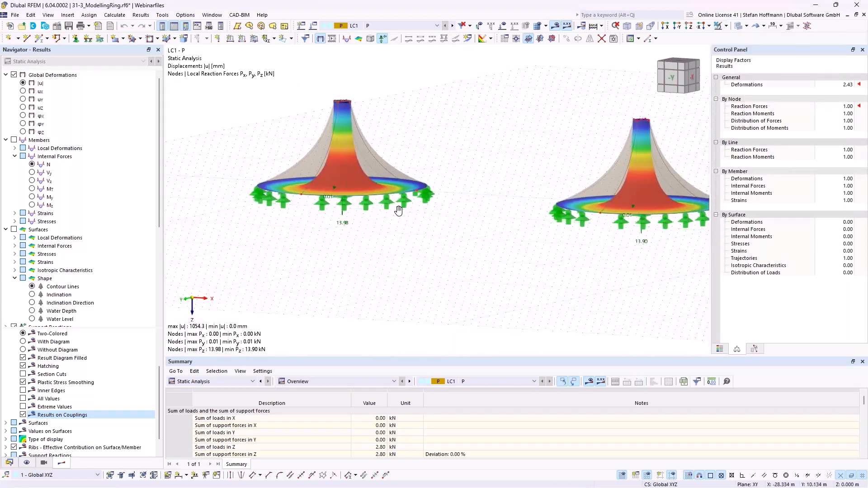
# Step: Display the basic internal forces nx on the surfaces and compare them across all three cones
pyautogui.moveTo(398, 210); pyautogui.dragTo(343, 207, button='middle')
pyautogui.click(15, 246)
pyautogui.click(41, 303)
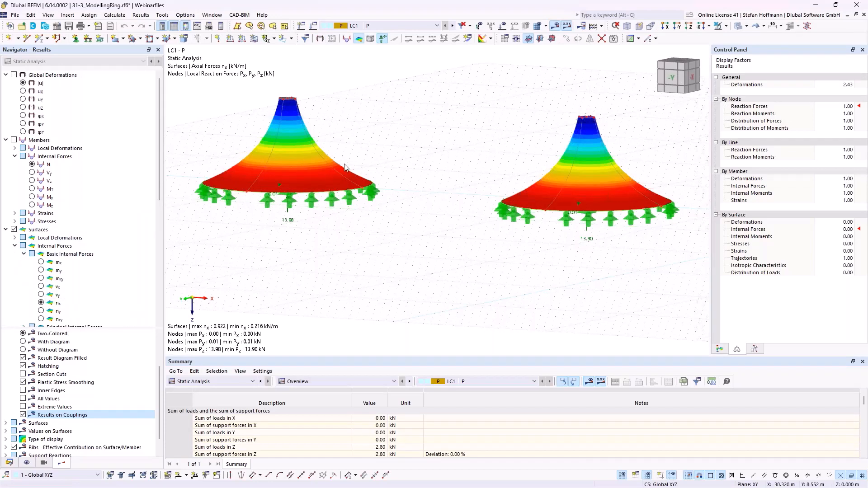
pyautogui.scroll(-2, 335, 154)
pyautogui.keyDown('ctrl'); pyautogui.moveTo(349, 57); pyautogui.dragTo(267, 112, button='middle'); pyautogui.keyUp('ctrl')
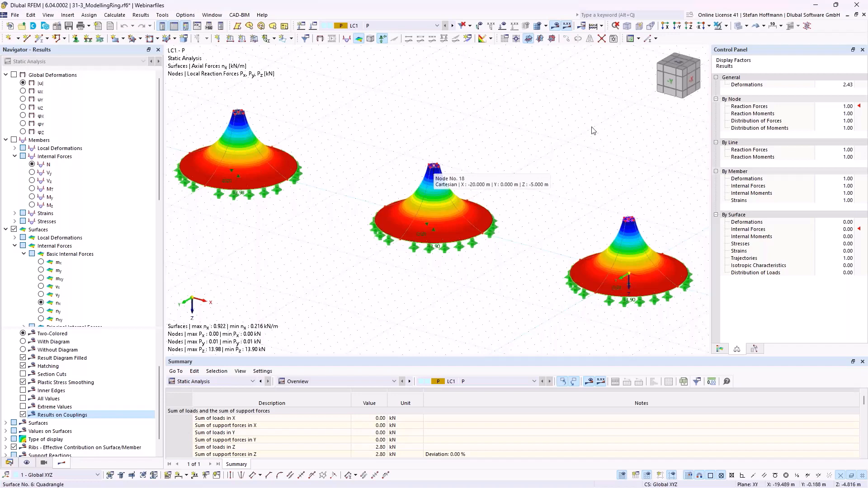
# Step: Close RFEM, return to the webinar presentation, and advance to the Prospect slide
pyautogui.click(857, 5)
pyautogui.click(473, 292)
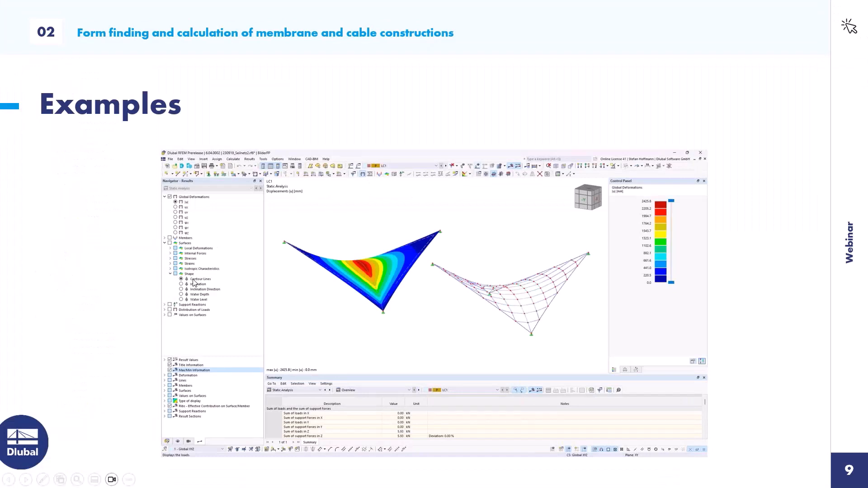
pyautogui.click(193, 282)
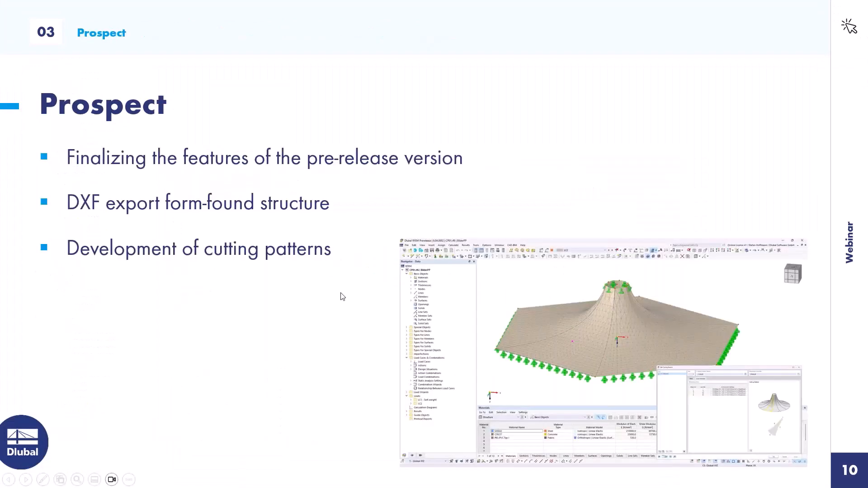